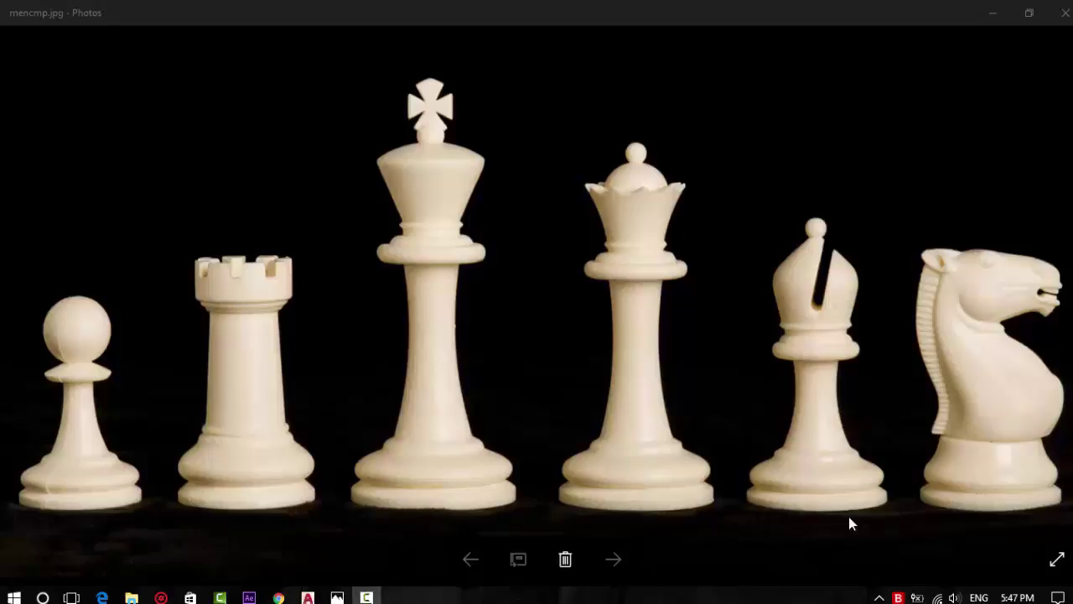
Switch from the chess-piece photo in Windows Photos to the AutoCAD 2017 start page
{"action": "left_click", "coordinate": [309, 596]}
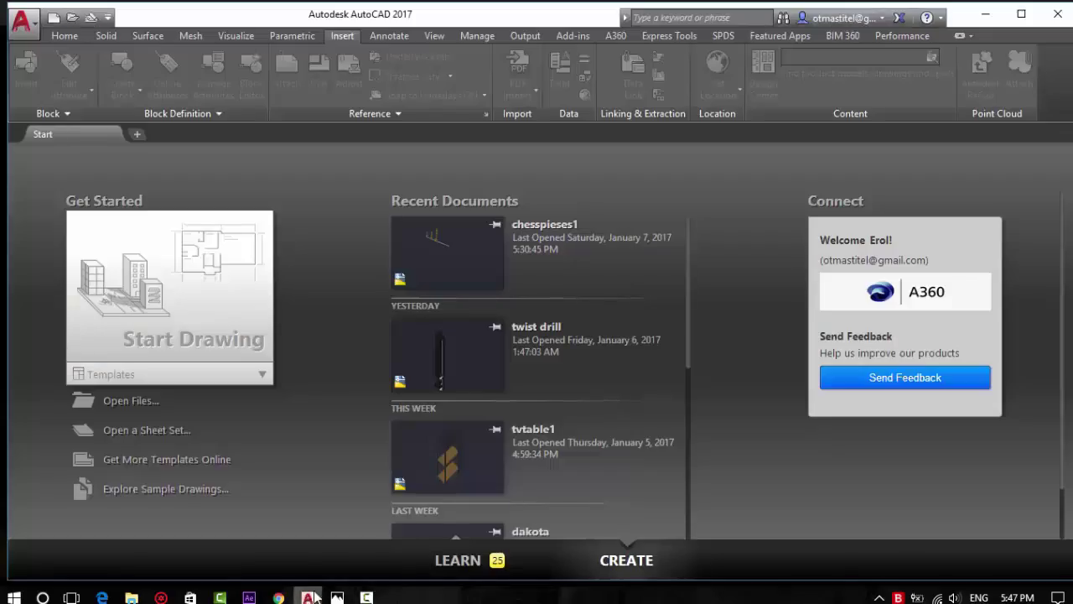
Open chesspieses1 and view the reference photo from the TOP, zoomed toward the bishop
{"action": "left_click", "coordinate": [466, 273]}
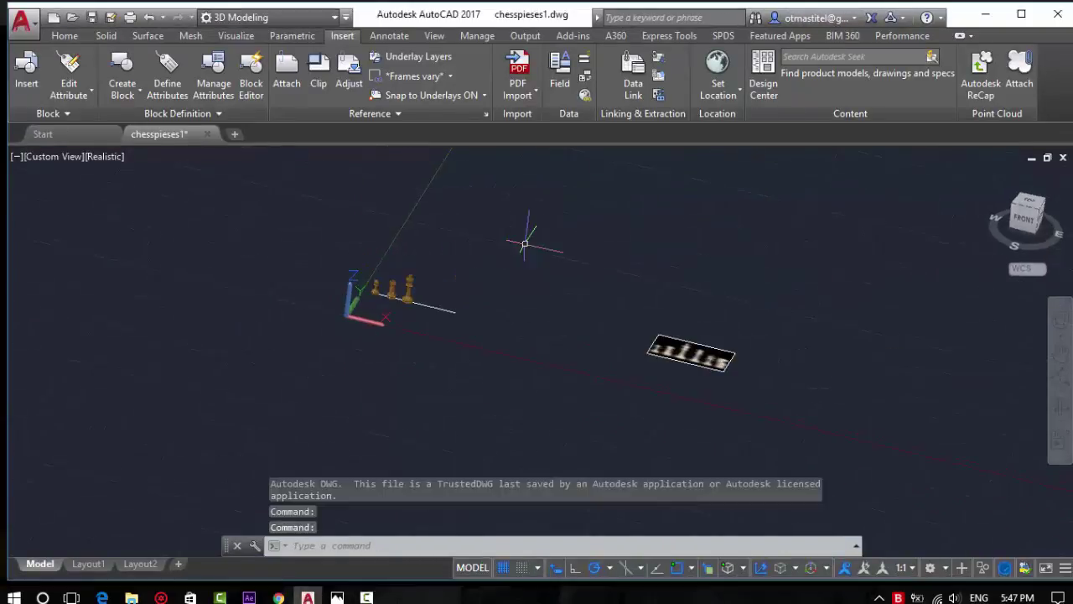
{"action": "scroll", "coordinate": [524, 243], "scroll_direction": "up", "scroll_amount": 2}
{"action": "left_click", "coordinate": [1024, 209]}
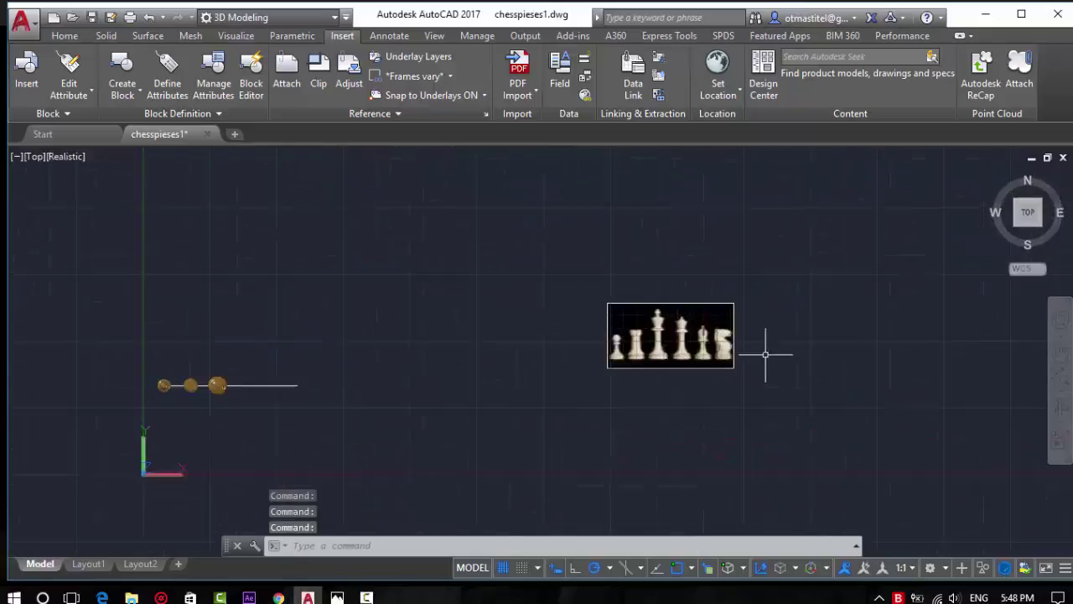
{"action": "scroll", "coordinate": [699, 342], "scroll_direction": "up", "scroll_amount": 2}
{"action": "scroll", "coordinate": [679, 277], "scroll_direction": "up", "scroll_amount": 2}
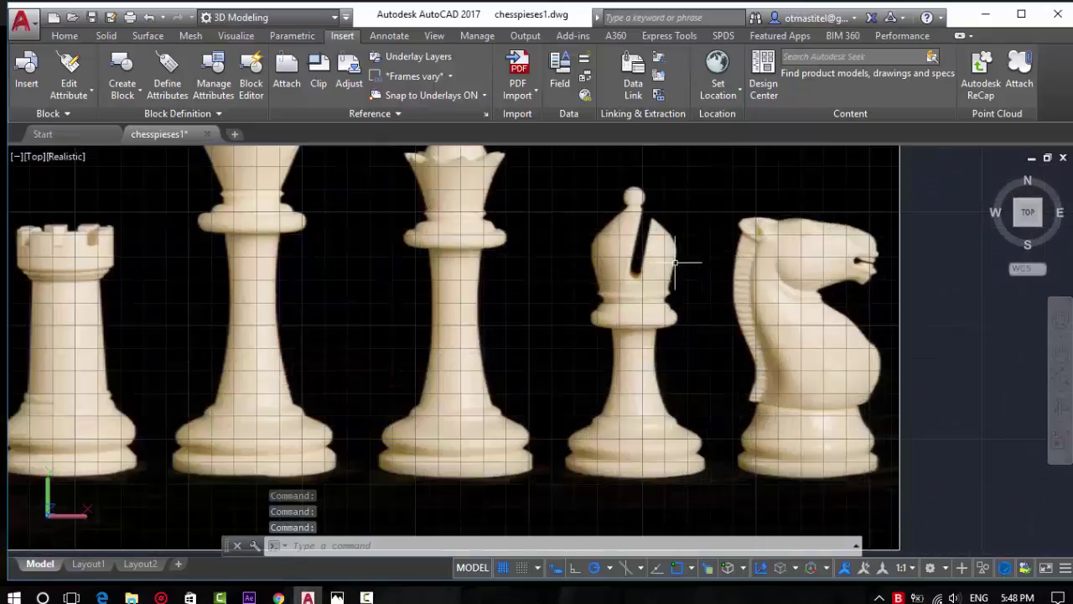
{"action": "scroll", "coordinate": [639, 252], "scroll_direction": "up", "scroll_amount": 1}
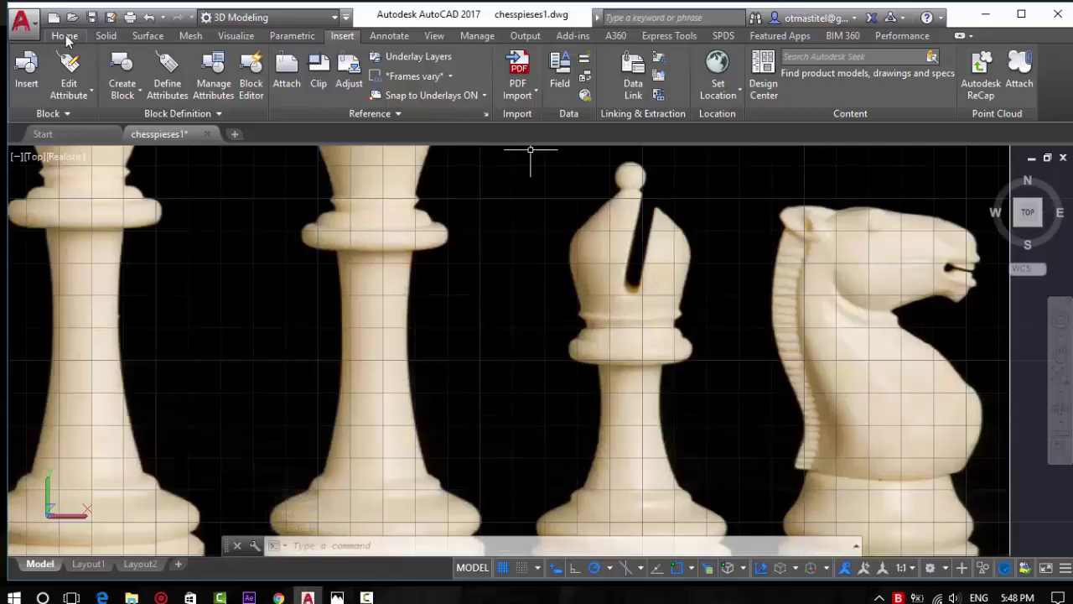
Show the Home ribbon tab and zoom in close on the bishop's top
{"action": "left_click", "coordinate": [65, 36]}
{"action": "scroll", "coordinate": [503, 172], "scroll_direction": "down", "scroll_amount": 2}
{"action": "scroll", "coordinate": [503, 172], "scroll_direction": "down", "scroll_amount": 2}
{"action": "scroll", "coordinate": [570, 285], "scroll_direction": "up", "scroll_amount": 2}
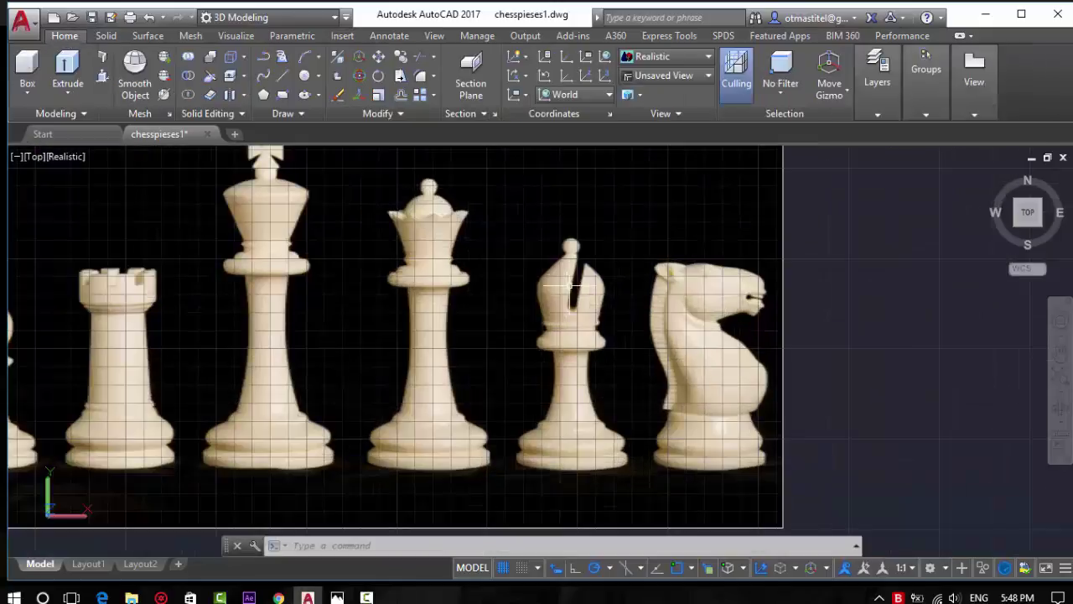
{"action": "scroll", "coordinate": [553, 255], "scroll_direction": "up", "scroll_amount": 2}
{"action": "scroll", "coordinate": [573, 250], "scroll_direction": "up", "scroll_amount": 4}
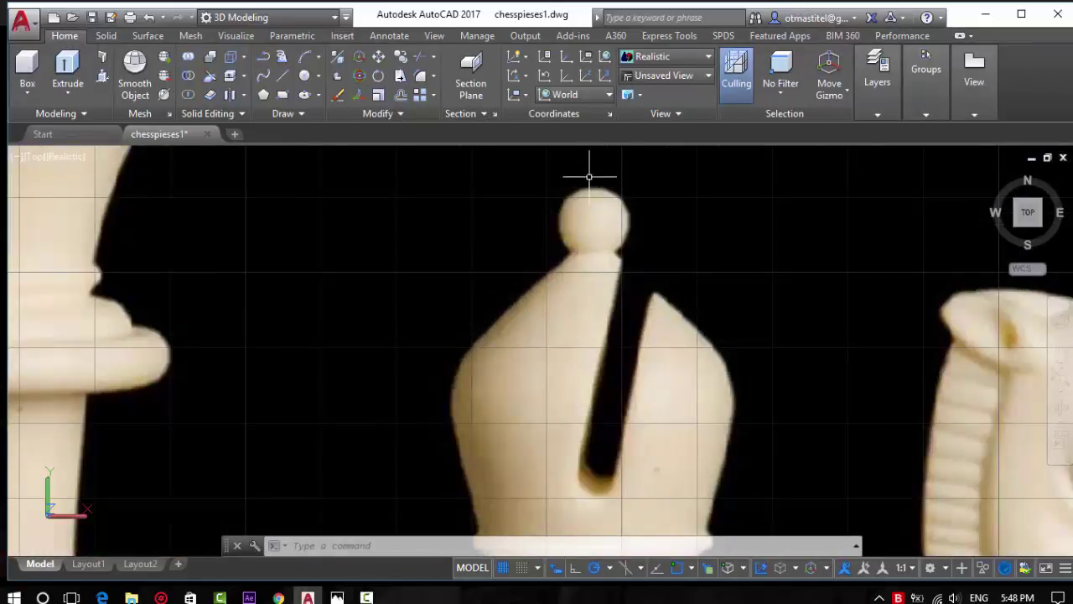
Draw a trial line beside the bishop's ball top, then cancel it
{"action": "left_click", "coordinate": [286, 76]}
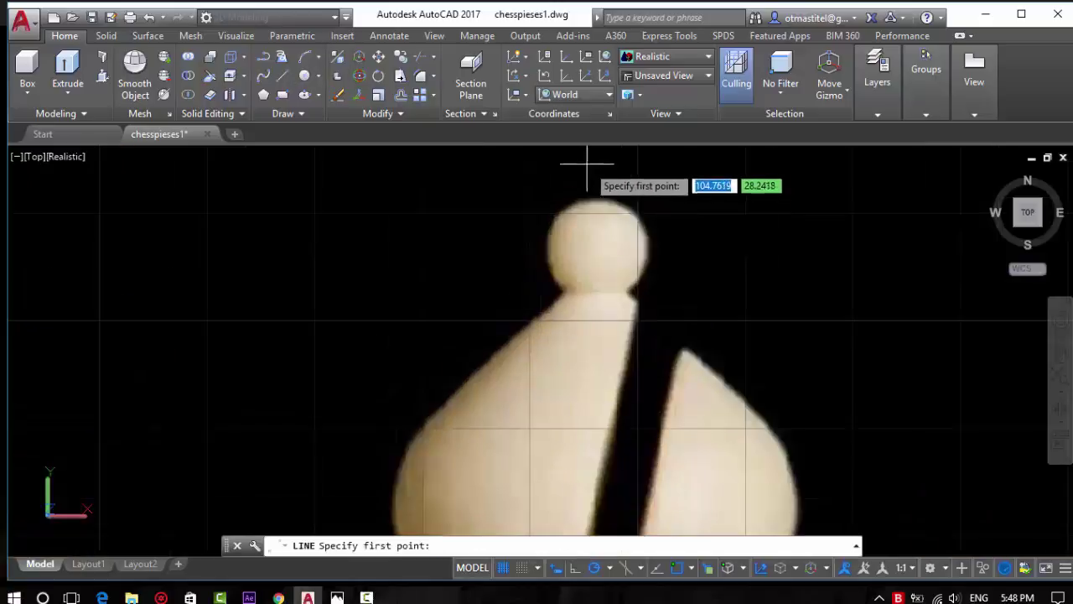
{"action": "scroll", "coordinate": [621, 217], "scroll_direction": "up", "scroll_amount": 4}
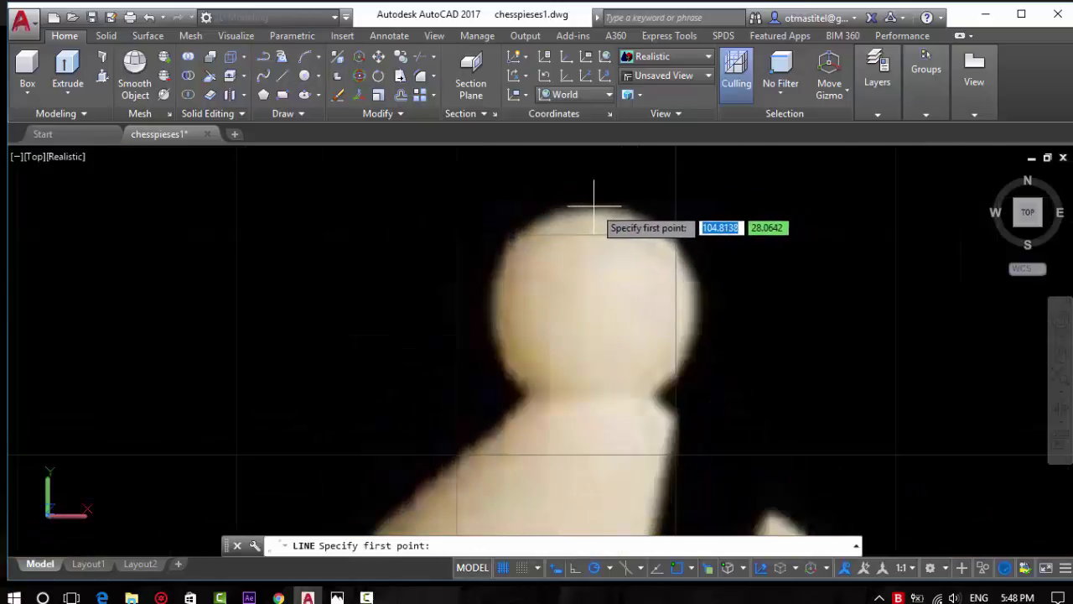
{"action": "left_click", "coordinate": [584, 205]}
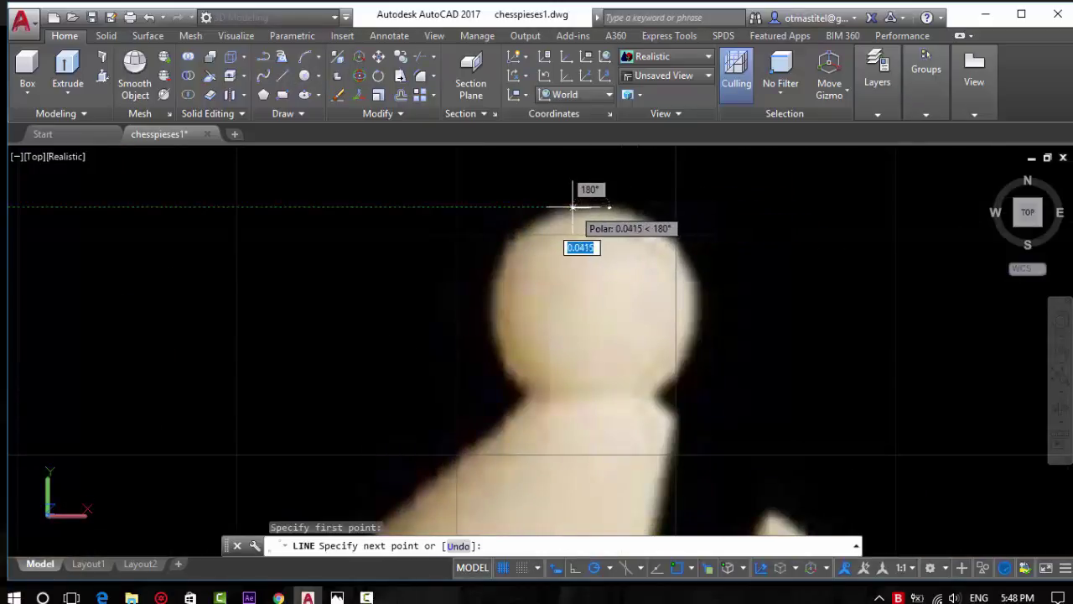
{"action": "left_click", "coordinate": [591, 206]}
{"action": "key", "text": "Escape"}
Start a fit-point spline atop the ball and trace its left curve to the neck notch
{"action": "left_click", "coordinate": [262, 75]}
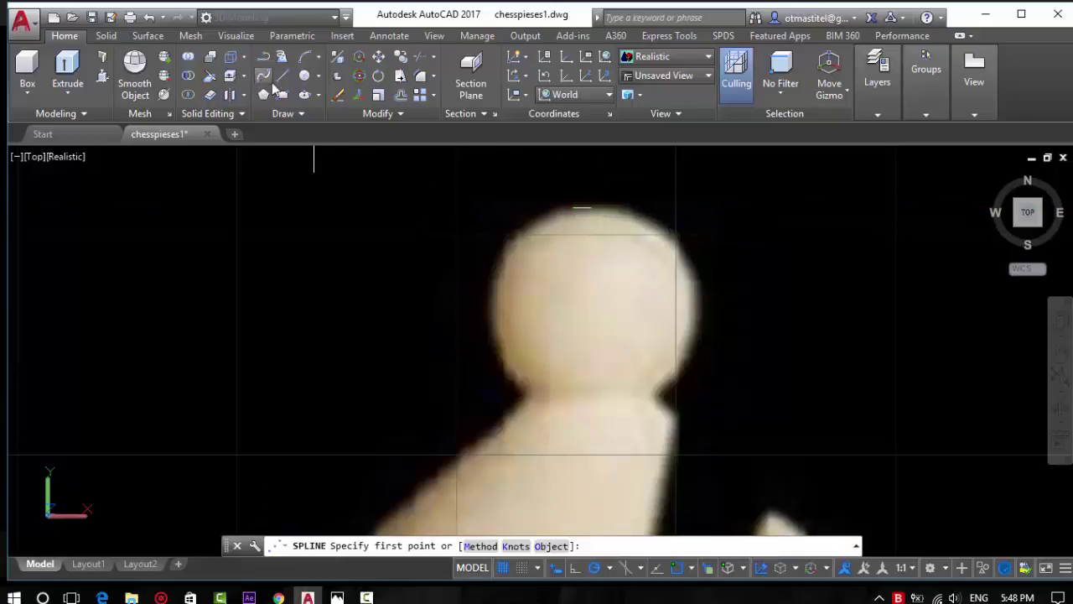
{"action": "left_click", "coordinate": [563, 206]}
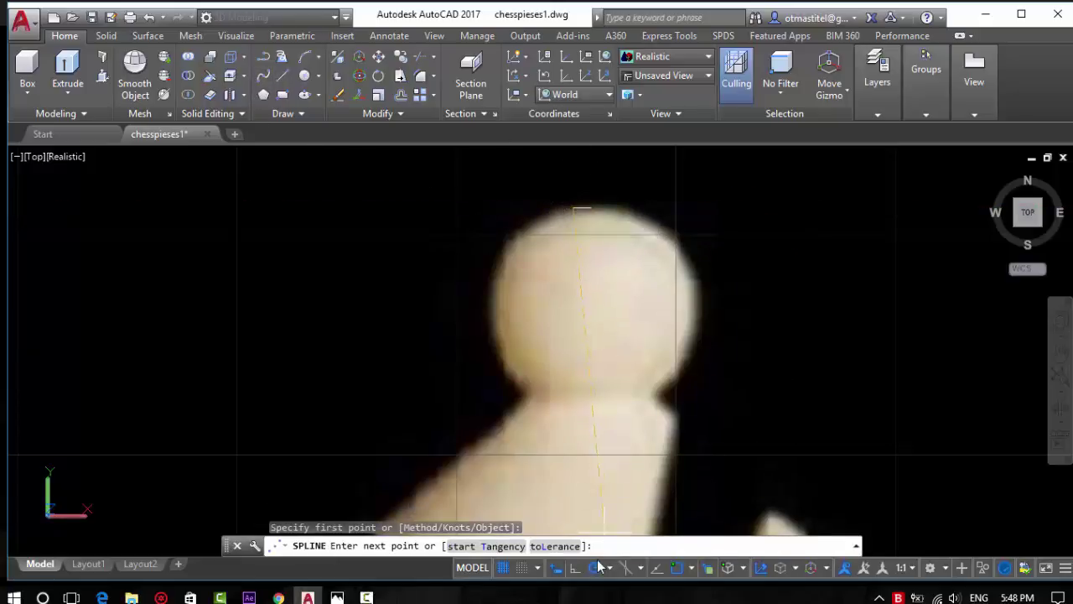
{"action": "scroll", "coordinate": [476, 203], "scroll_direction": "up", "scroll_amount": 3}
{"action": "left_click", "coordinate": [640, 223]}
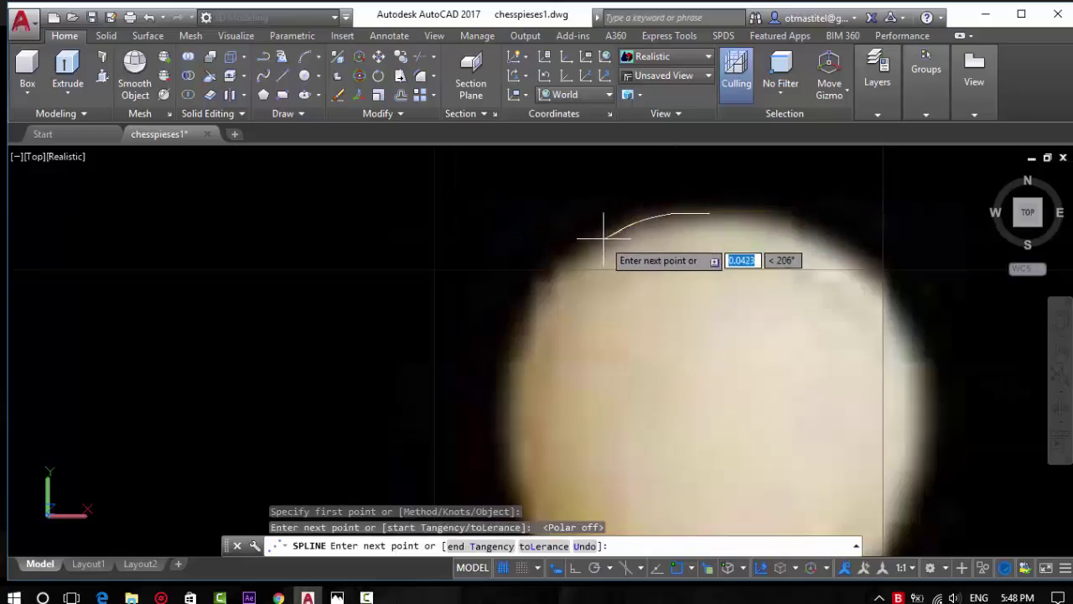
{"action": "left_click", "coordinate": [597, 238]}
{"action": "left_click", "coordinate": [562, 270]}
{"action": "scroll", "coordinate": [472, 240], "scroll_direction": "down", "scroll_amount": 4}
{"action": "left_click", "coordinate": [478, 256]}
{"action": "scroll", "coordinate": [484, 282], "scroll_direction": "up", "scroll_amount": 2}
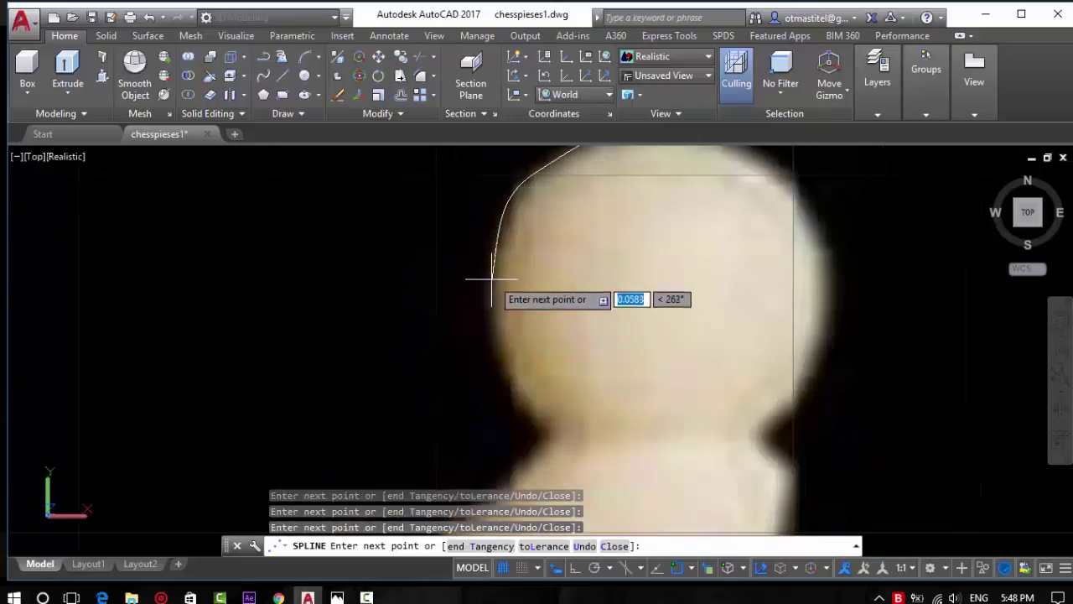
{"action": "scroll", "coordinate": [492, 267], "scroll_direction": "up", "scroll_amount": 2}
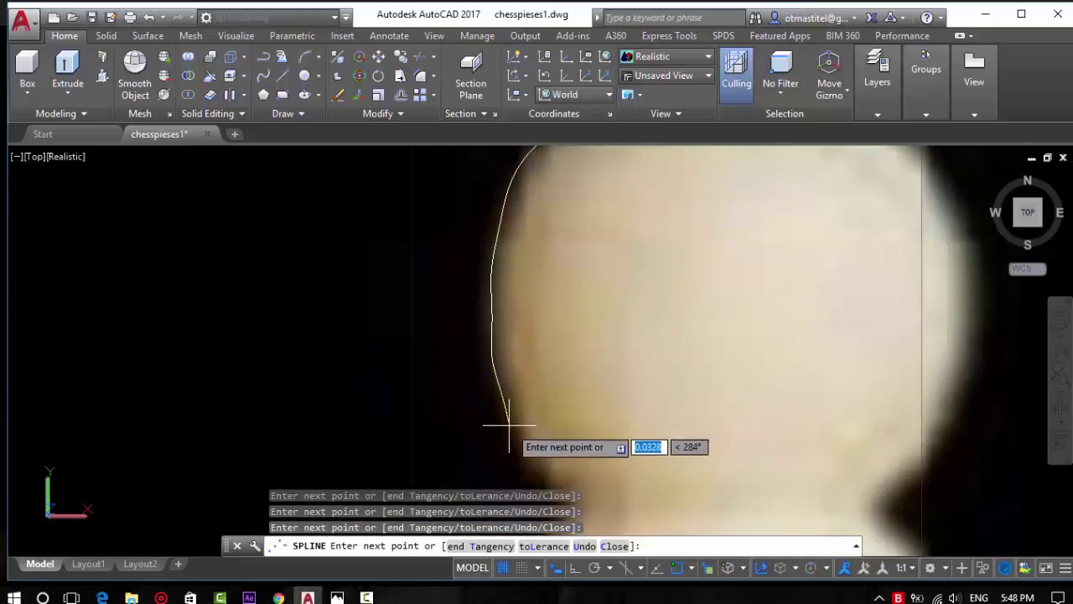
{"action": "scroll", "coordinate": [447, 307], "scroll_direction": "down", "scroll_amount": 2}
{"action": "scroll", "coordinate": [447, 307], "scroll_direction": "up", "scroll_amount": 2}
{"action": "left_click", "coordinate": [492, 345]}
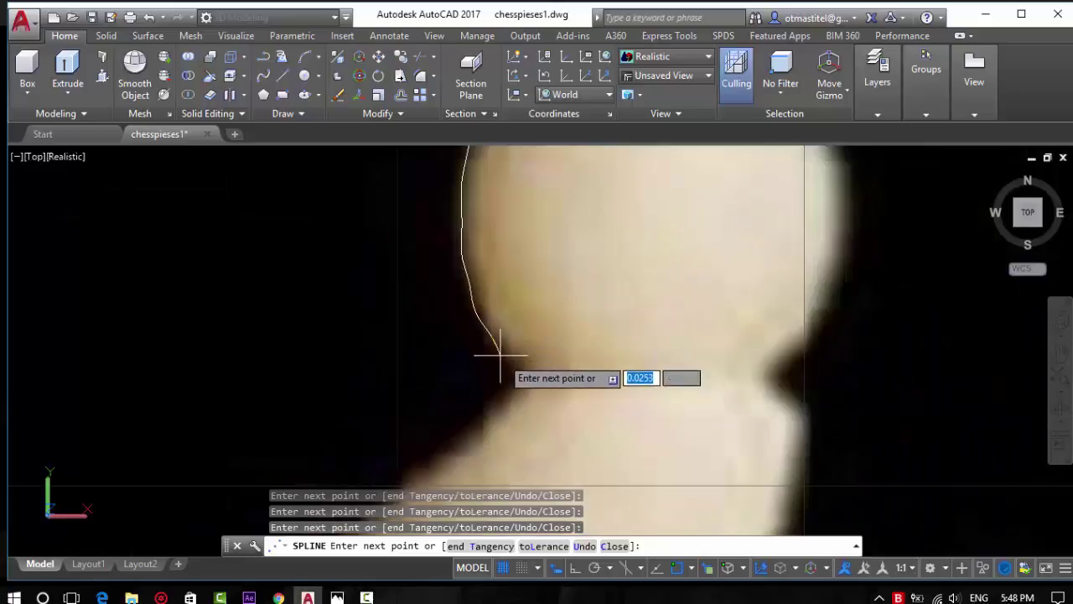
{"action": "left_click", "coordinate": [519, 383]}
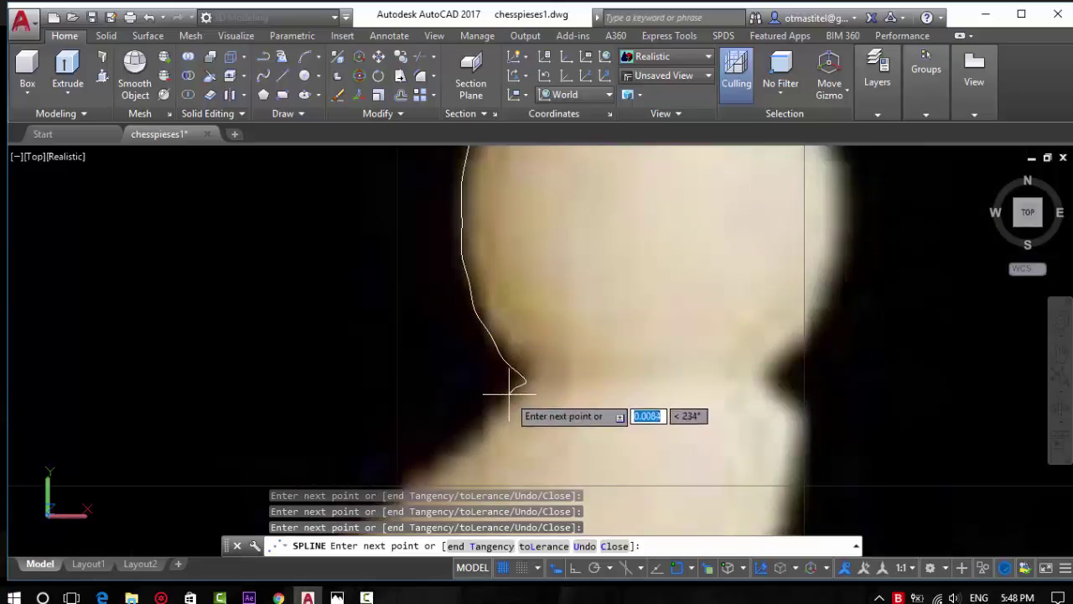
Continue the spline with fit points down the mitre's left edge
{"action": "scroll", "coordinate": [455, 328], "scroll_direction": "down", "scroll_amount": 2}
{"action": "scroll", "coordinate": [455, 329], "scroll_direction": "down", "scroll_amount": 1}
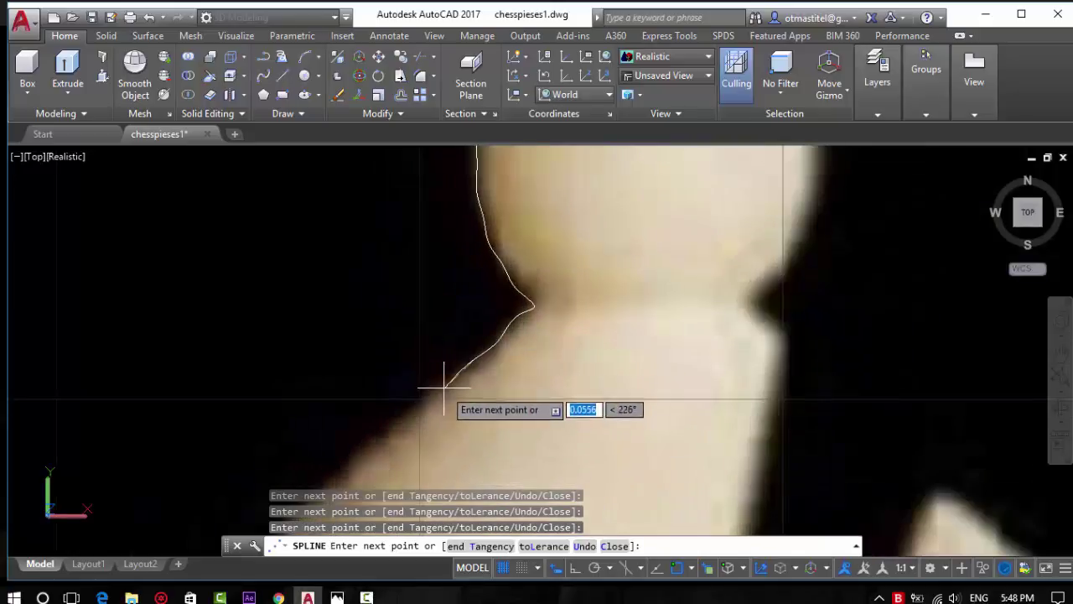
{"action": "scroll", "coordinate": [419, 391], "scroll_direction": "down", "scroll_amount": 2}
{"action": "scroll", "coordinate": [386, 369], "scroll_direction": "up", "scroll_amount": 3}
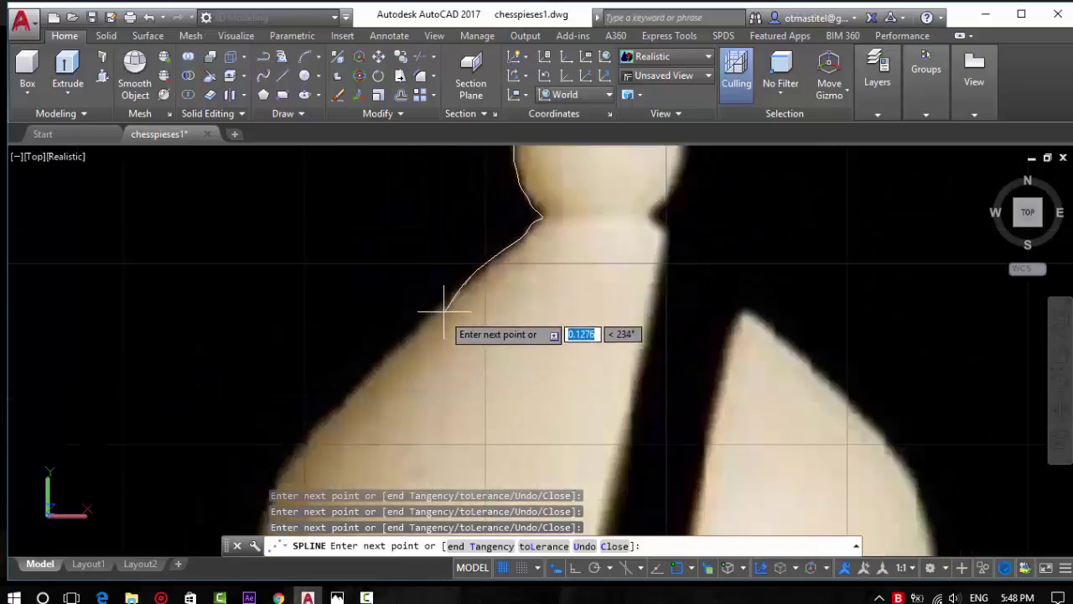
{"action": "left_click", "coordinate": [384, 354]}
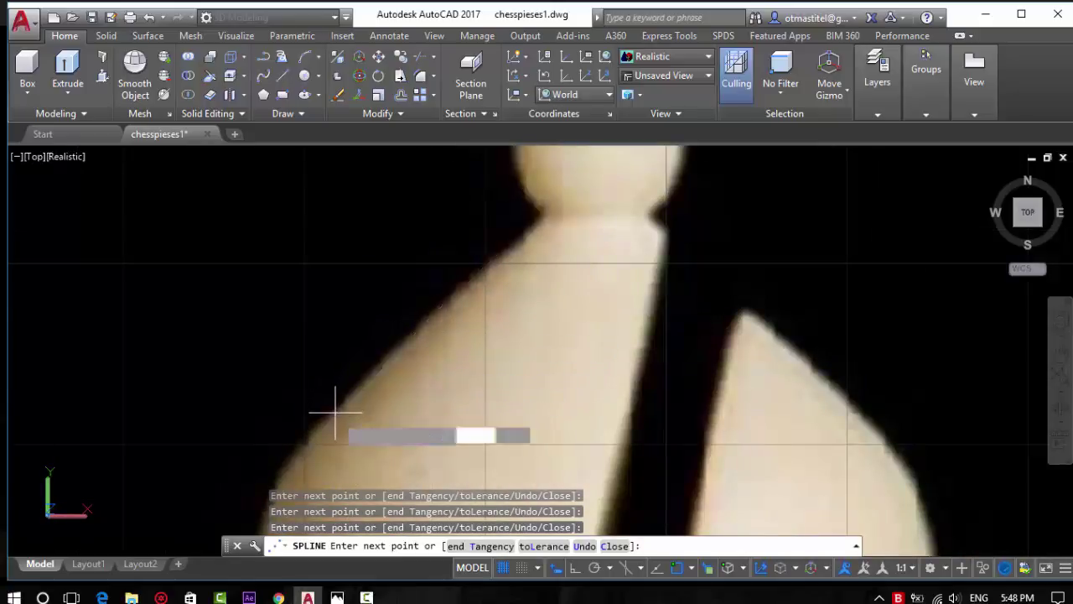
{"action": "scroll", "coordinate": [331, 386], "scroll_direction": "down", "scroll_amount": 1}
{"action": "scroll", "coordinate": [344, 371], "scroll_direction": "up", "scroll_amount": 1}
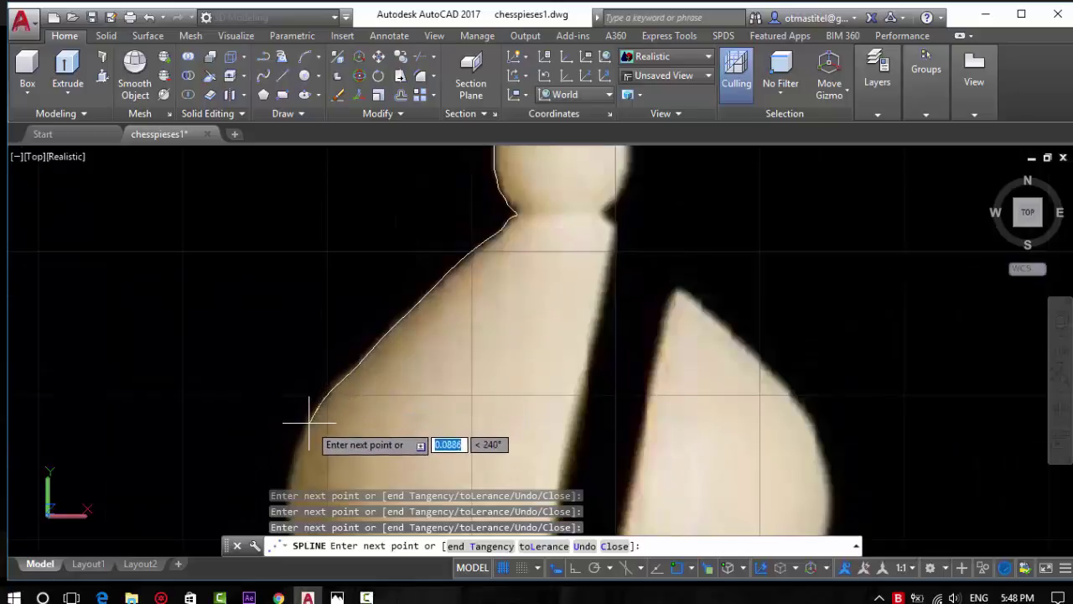
{"action": "scroll", "coordinate": [285, 431], "scroll_direction": "up", "scroll_amount": 2}
{"action": "scroll", "coordinate": [243, 424], "scroll_direction": "up", "scroll_amount": 1}
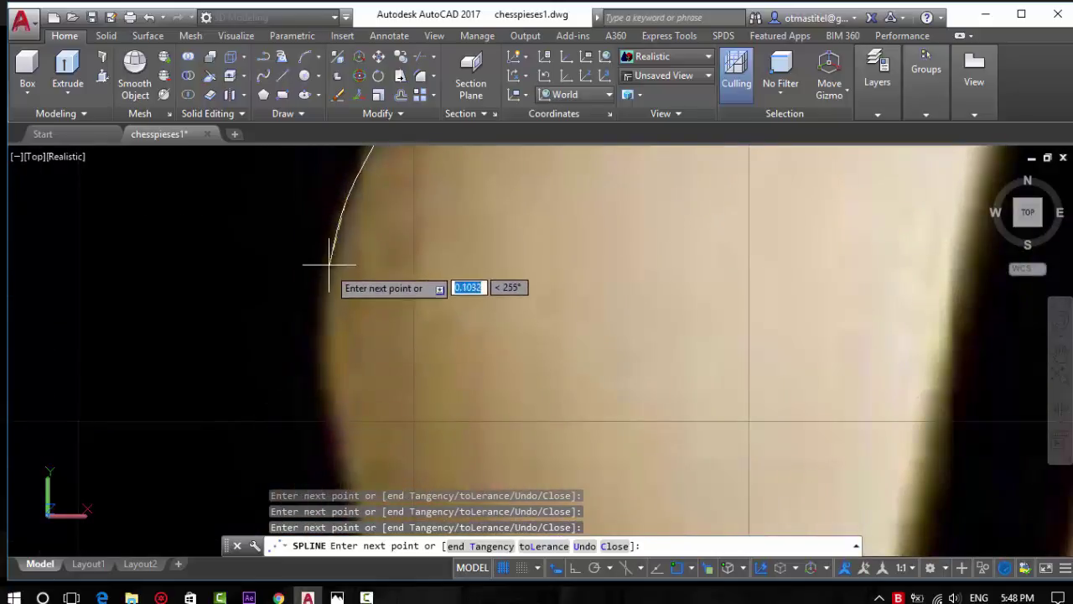
{"action": "left_click", "coordinate": [331, 443]}
{"action": "scroll", "coordinate": [328, 378], "scroll_direction": "down", "scroll_amount": 1}
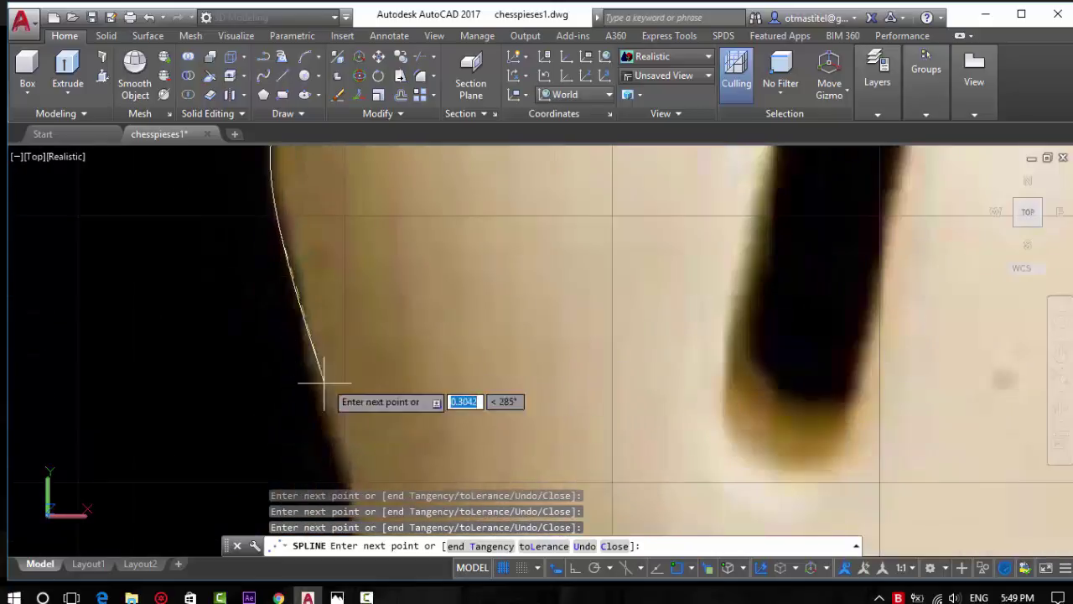
{"action": "scroll", "coordinate": [256, 387], "scroll_direction": "down", "scroll_amount": 1}
{"action": "scroll", "coordinate": [254, 384], "scroll_direction": "up", "scroll_amount": 1}
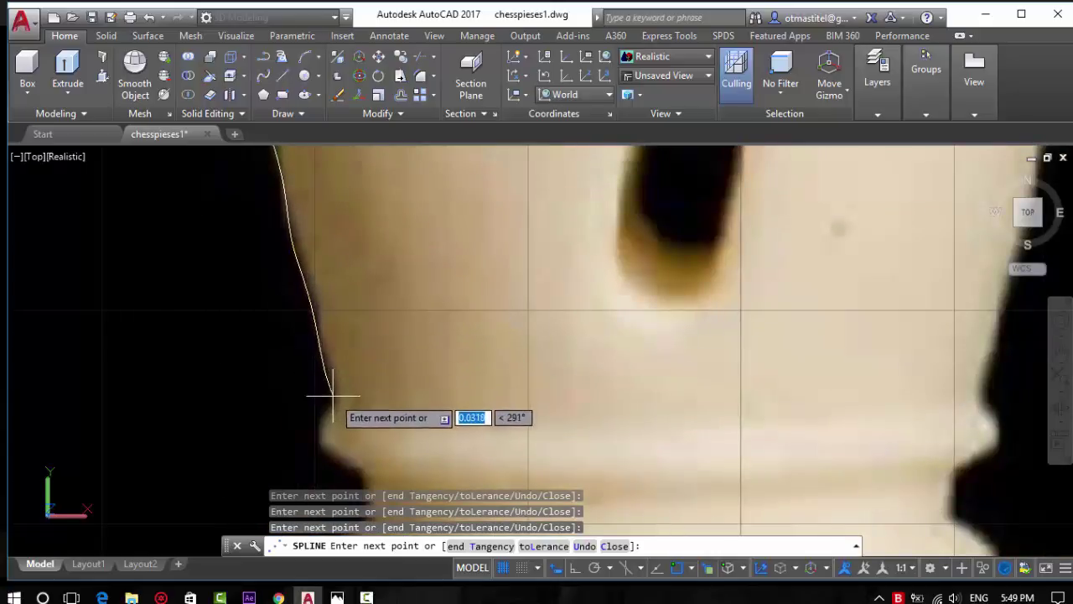
Add three spline fit points along the head's left edge and underside
{"action": "scroll", "coordinate": [310, 441], "scroll_direction": "down", "scroll_amount": 2}
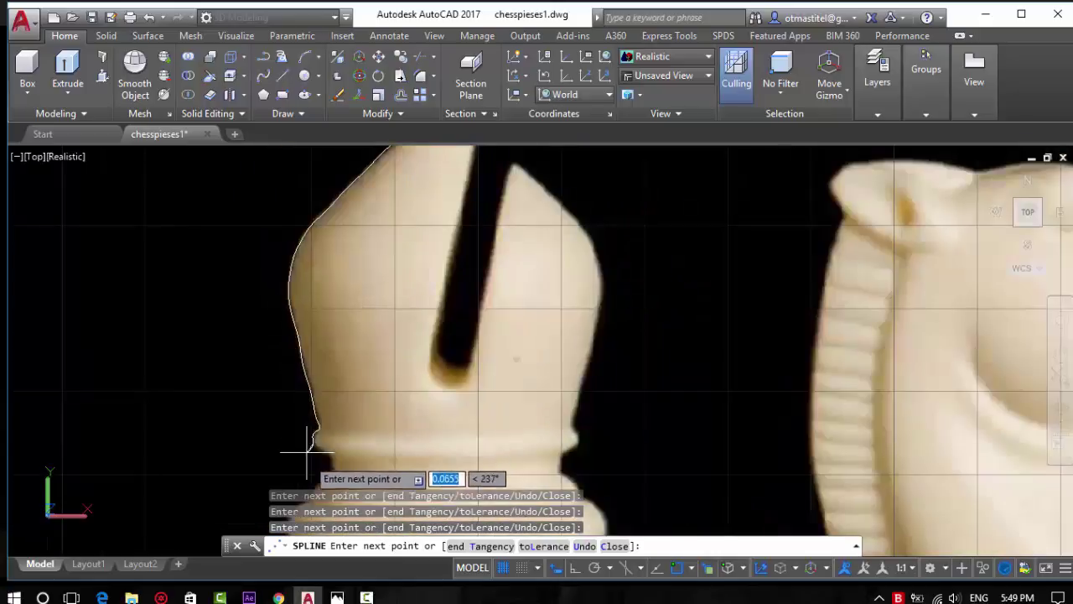
{"action": "scroll", "coordinate": [324, 444], "scroll_direction": "up", "scroll_amount": 3}
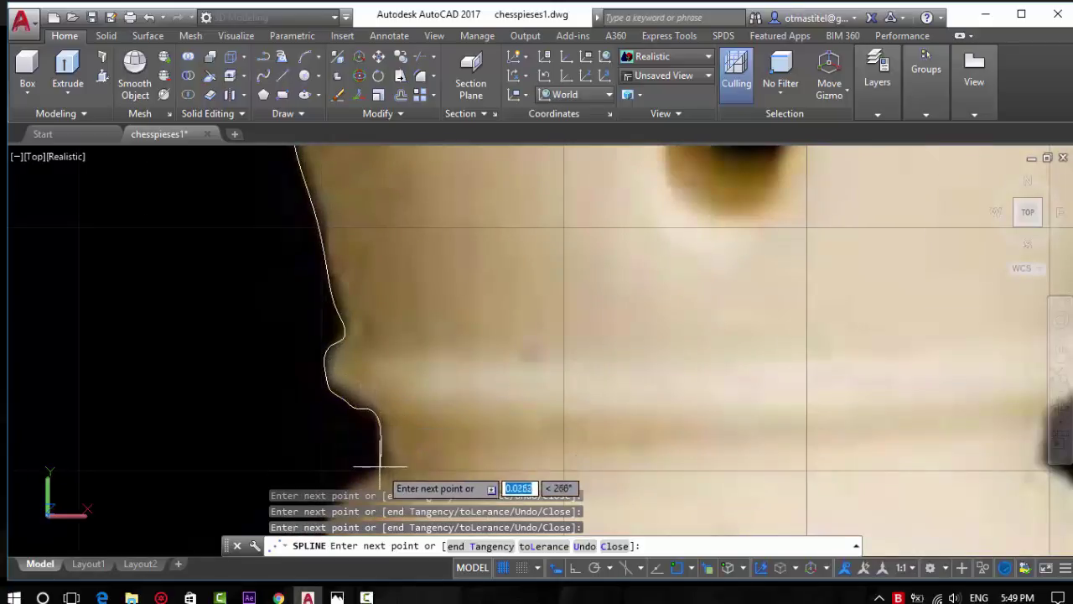
{"action": "scroll", "coordinate": [383, 455], "scroll_direction": "down", "scroll_amount": 2}
{"action": "scroll", "coordinate": [510, 300], "scroll_direction": "up", "scroll_amount": 3}
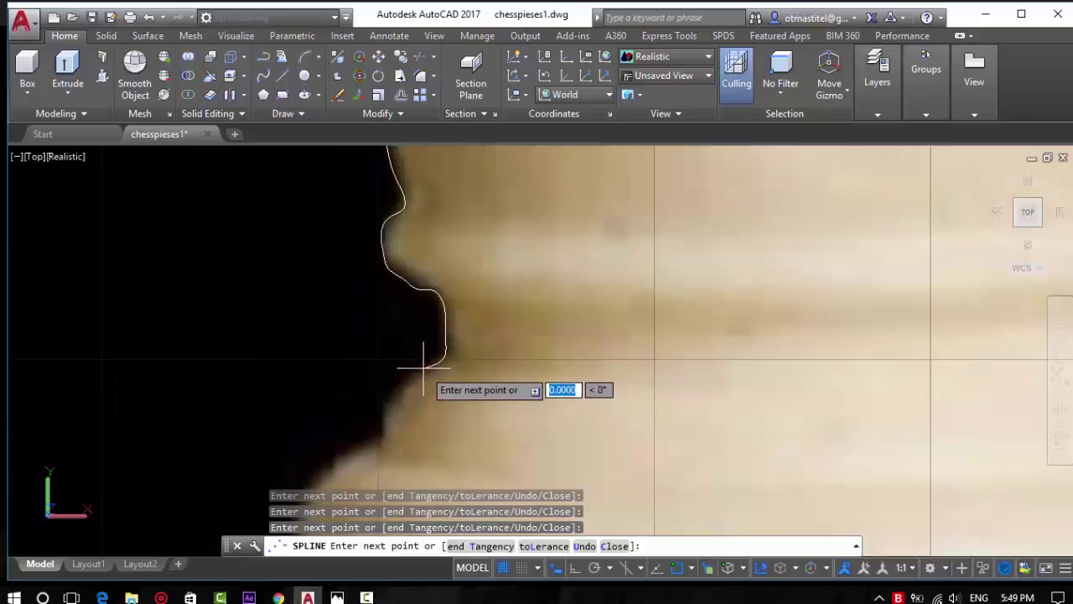
{"action": "scroll", "coordinate": [394, 427], "scroll_direction": "down", "scroll_amount": 2}
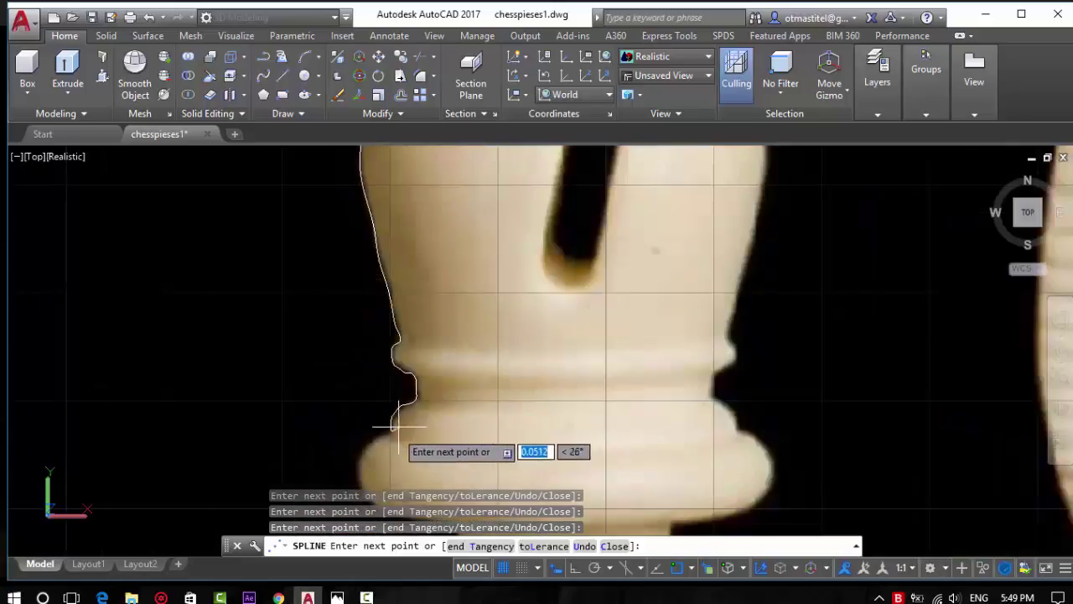
{"action": "scroll", "coordinate": [399, 425], "scroll_direction": "up", "scroll_amount": 3}
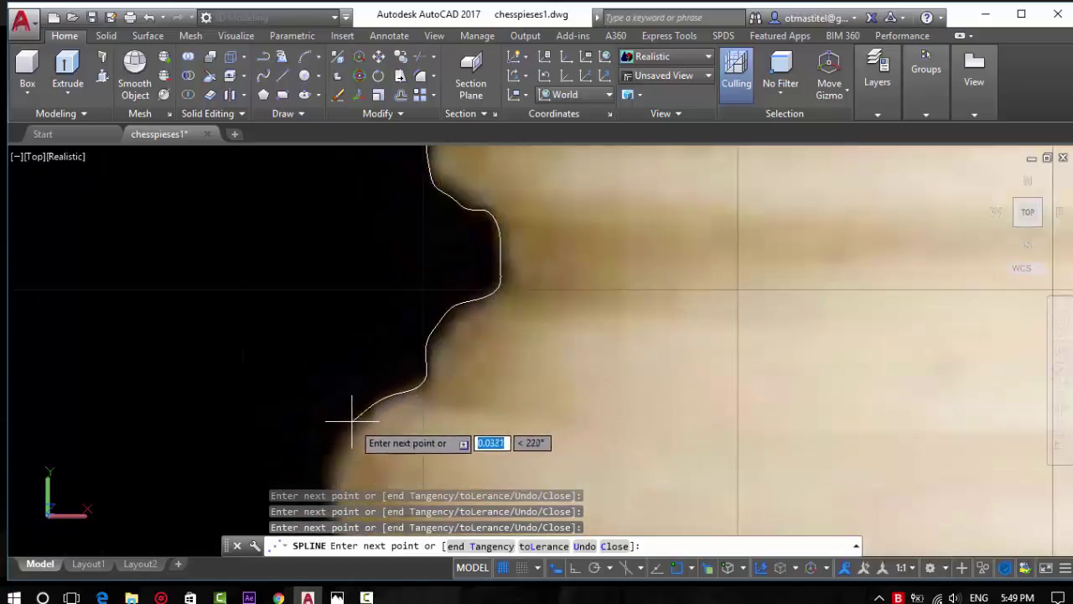
{"action": "scroll", "coordinate": [297, 314], "scroll_direction": "down", "scroll_amount": 2}
{"action": "scroll", "coordinate": [299, 411], "scroll_direction": "up", "scroll_amount": 2}
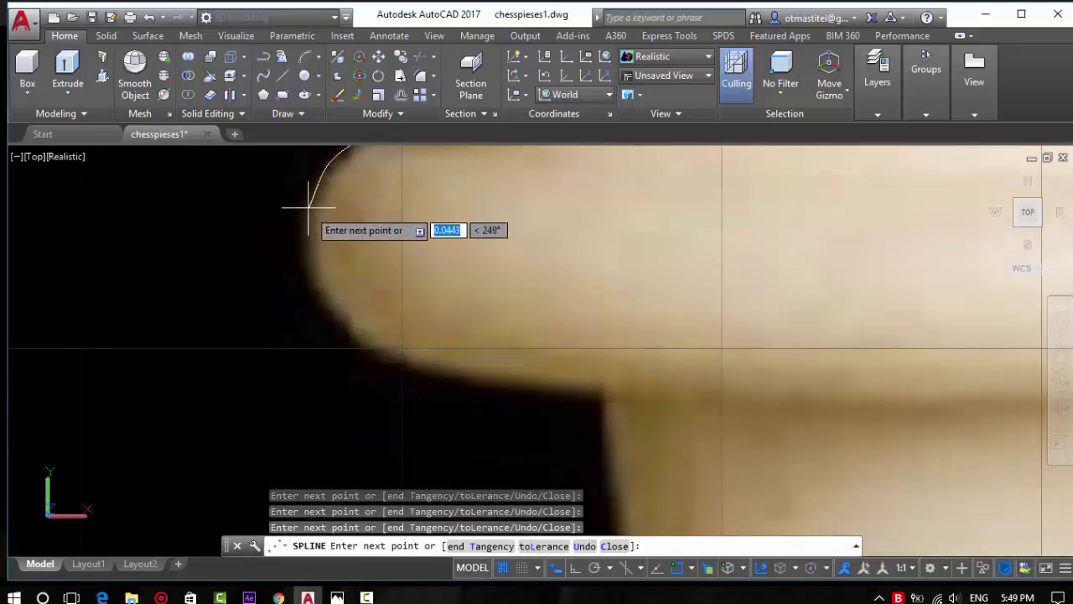
{"action": "left_click", "coordinate": [332, 320]}
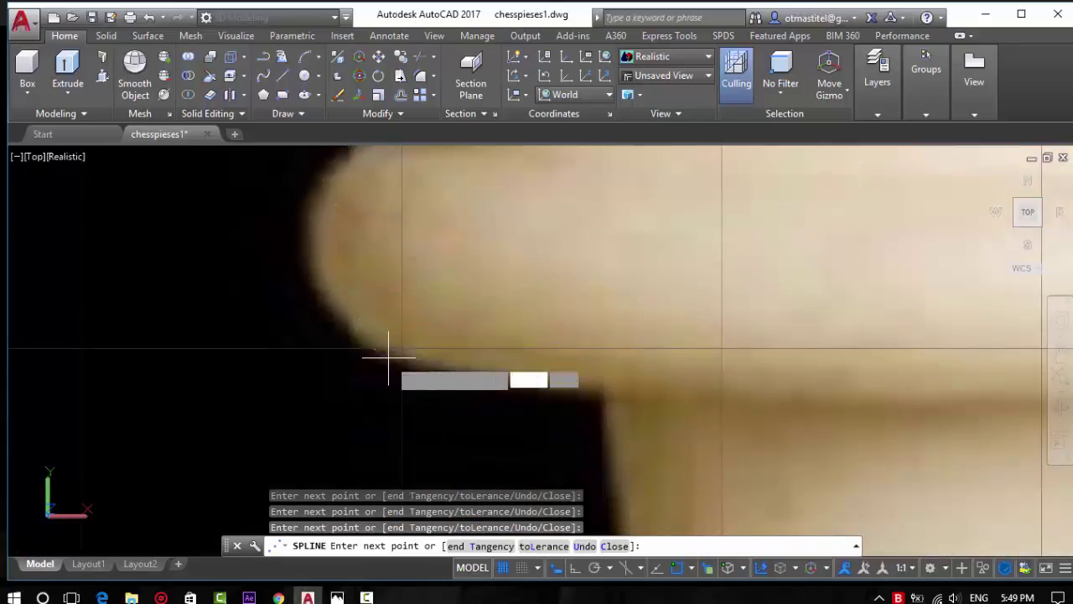
{"action": "left_click", "coordinate": [419, 363]}
{"action": "left_click", "coordinate": [497, 382]}
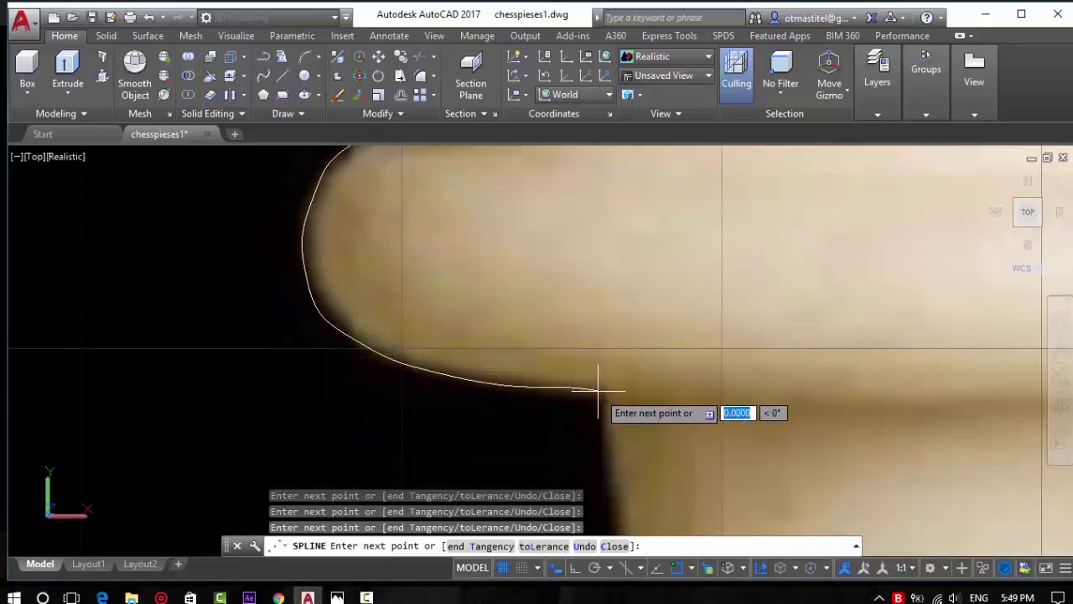
{"action": "scroll", "coordinate": [587, 371], "scroll_direction": "down", "scroll_amount": 2}
{"action": "scroll", "coordinate": [575, 419], "scroll_direction": "up", "scroll_amount": 2}
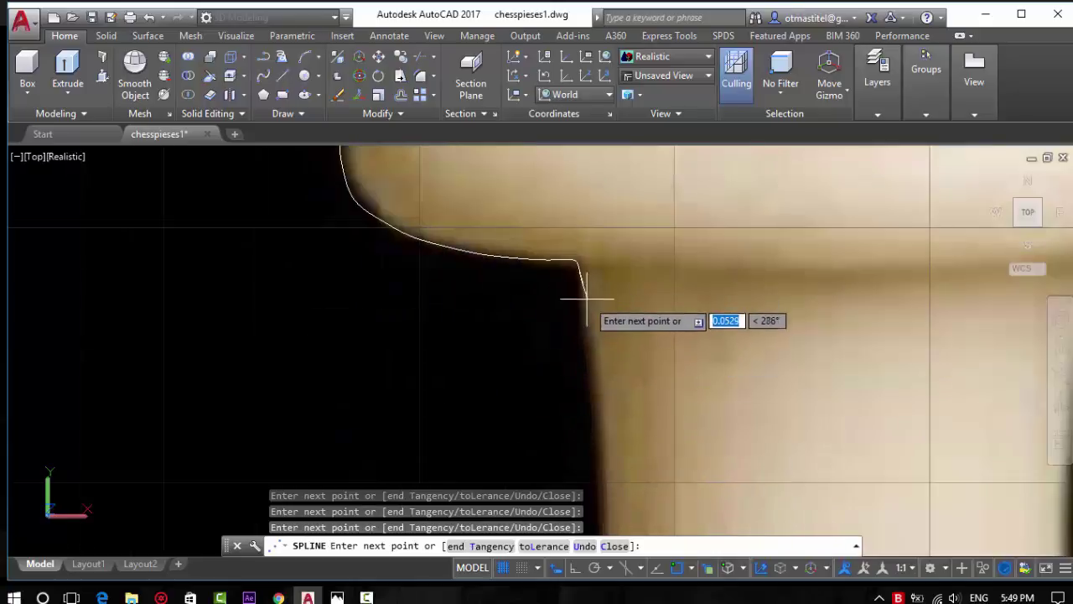
Add a spline fit point down the bishop's neck
{"action": "scroll", "coordinate": [555, 484], "scroll_direction": "down", "scroll_amount": 3}
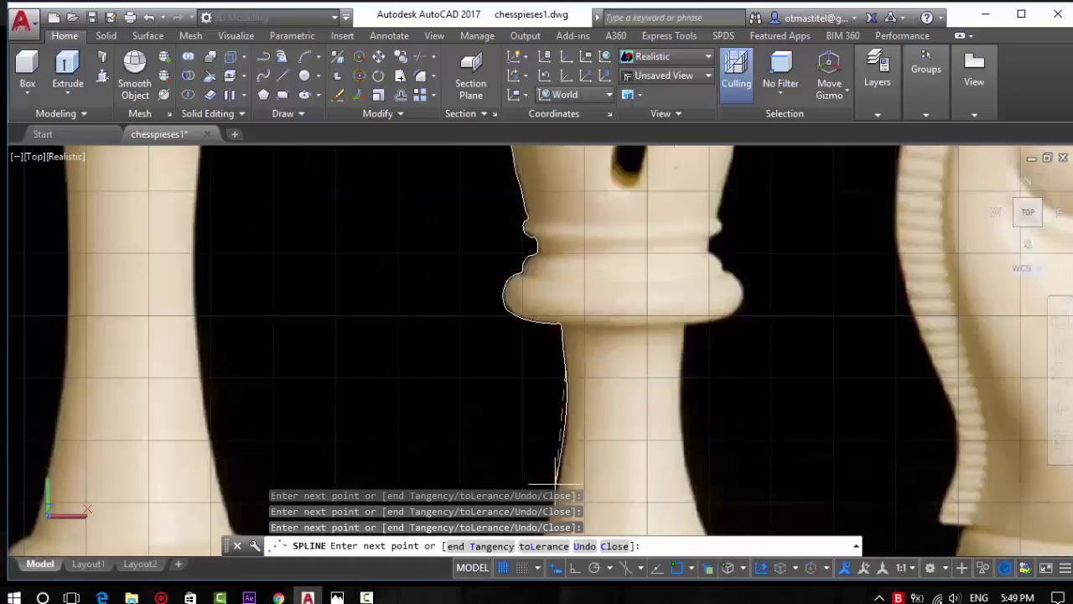
{"action": "scroll", "coordinate": [555, 484], "scroll_direction": "up", "scroll_amount": 3}
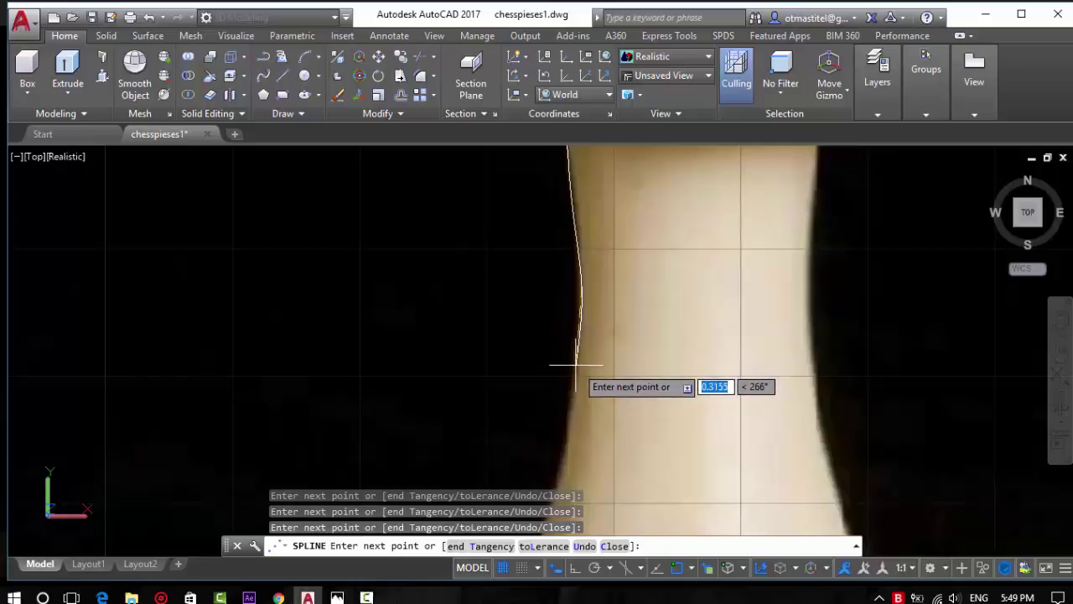
{"action": "scroll", "coordinate": [509, 436], "scroll_direction": "down", "scroll_amount": 3}
{"action": "scroll", "coordinate": [581, 287], "scroll_direction": "up", "scroll_amount": 3}
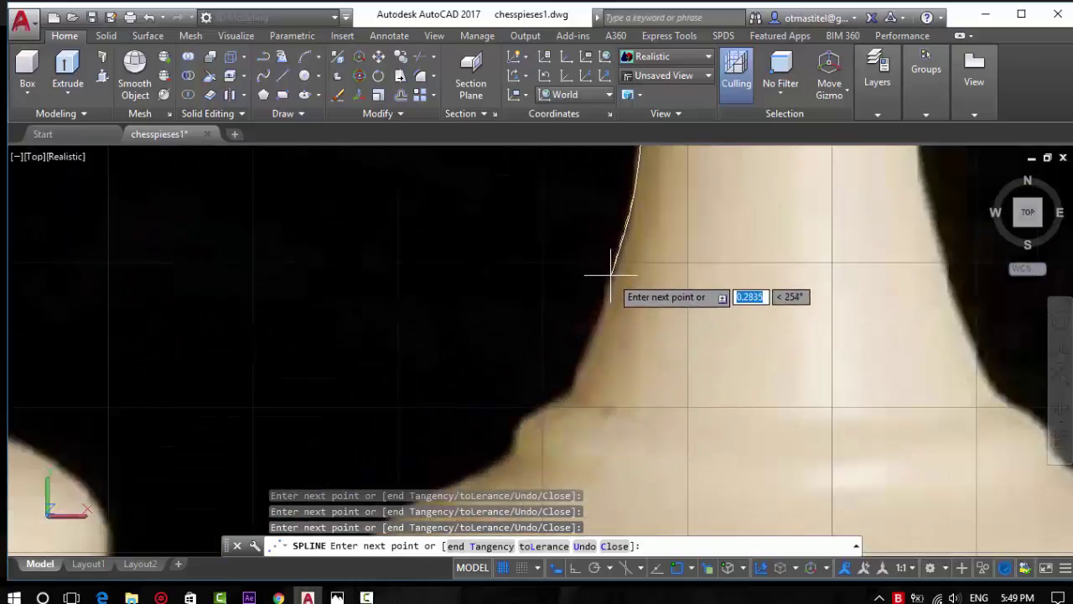
{"action": "left_click", "coordinate": [613, 274]}
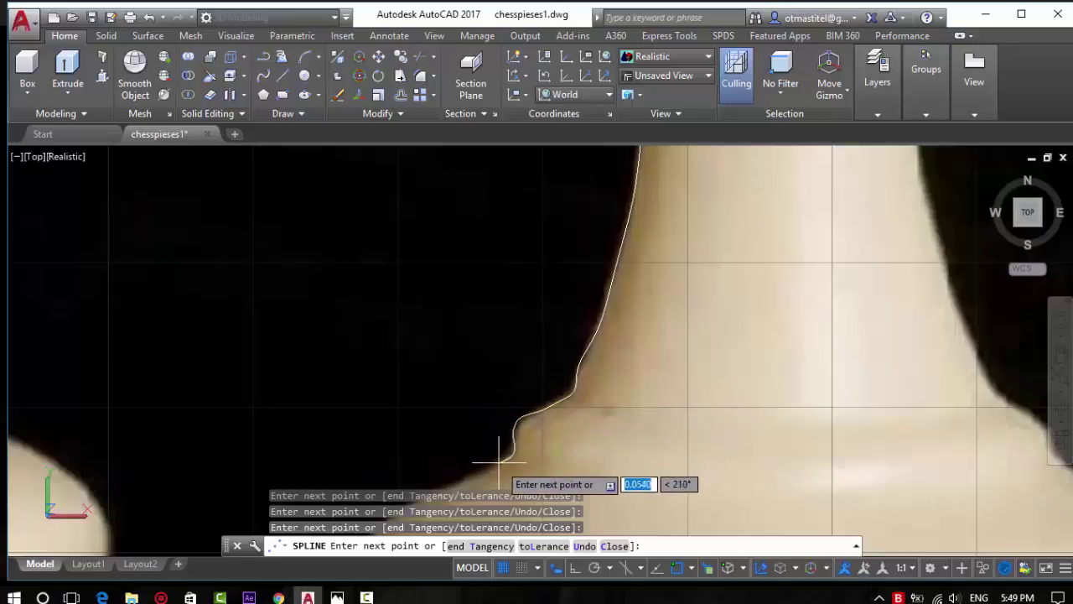
{"action": "scroll", "coordinate": [557, 275], "scroll_direction": "down", "scroll_amount": 4}
{"action": "scroll", "coordinate": [562, 253], "scroll_direction": "up", "scroll_amount": 3}
{"action": "scroll", "coordinate": [607, 256], "scroll_direction": "up", "scroll_amount": 2}
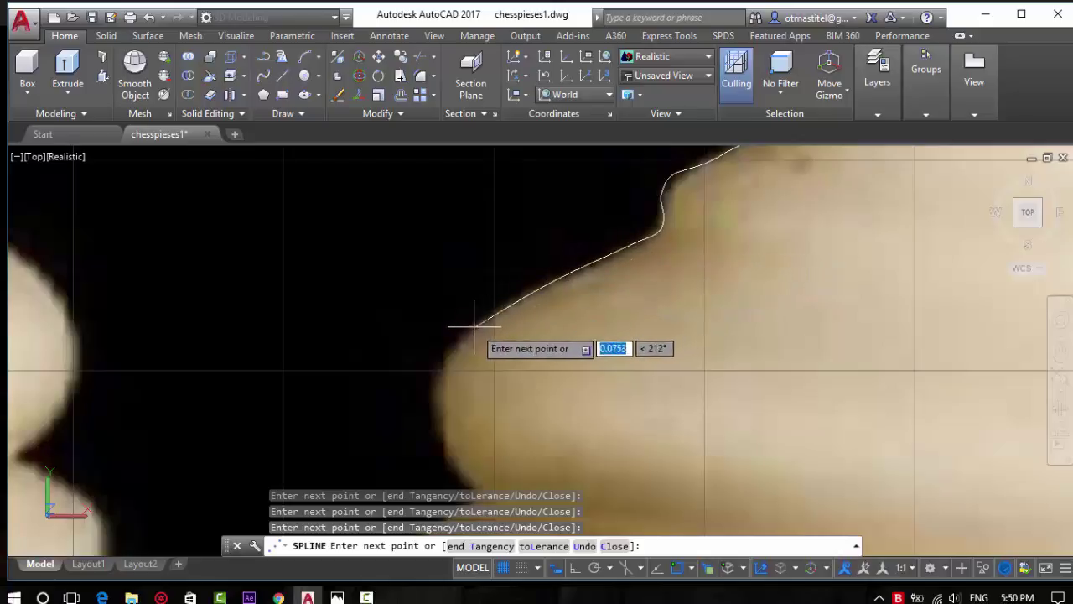
{"action": "scroll", "coordinate": [419, 352], "scroll_direction": "down", "scroll_amount": 3}
{"action": "scroll", "coordinate": [411, 336], "scroll_direction": "up", "scroll_amount": 2}
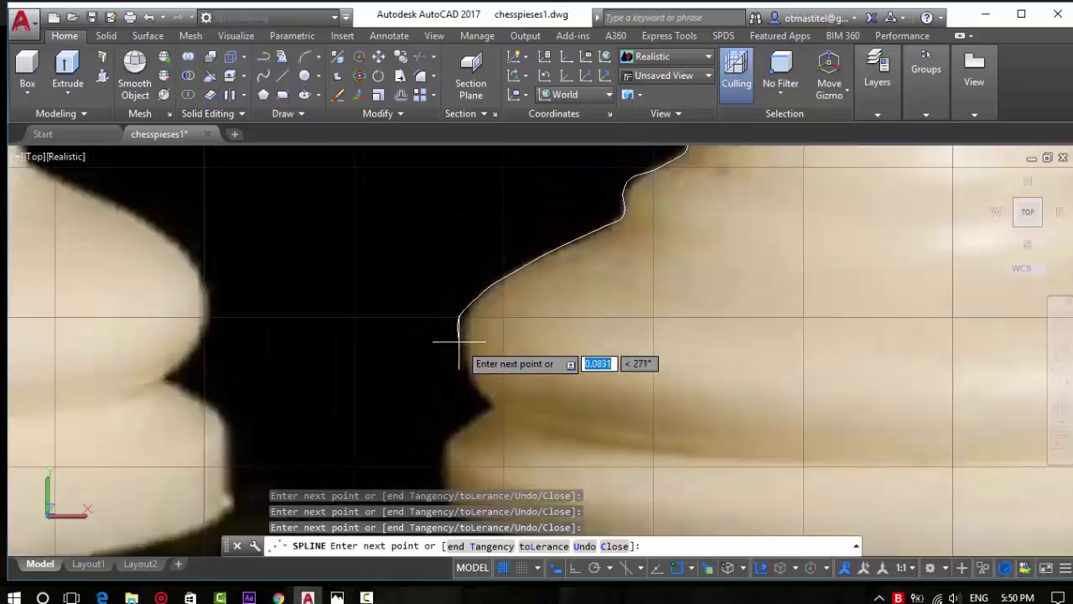
{"action": "scroll", "coordinate": [440, 327], "scroll_direction": "up", "scroll_amount": 1}
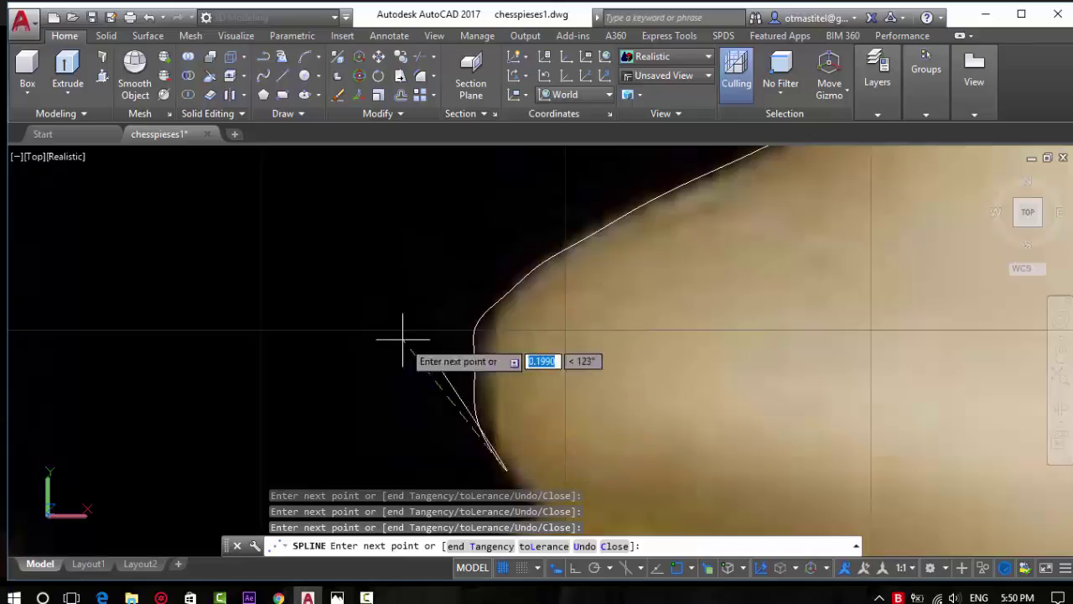
{"action": "scroll", "coordinate": [402, 336], "scroll_direction": "down", "scroll_amount": 1}
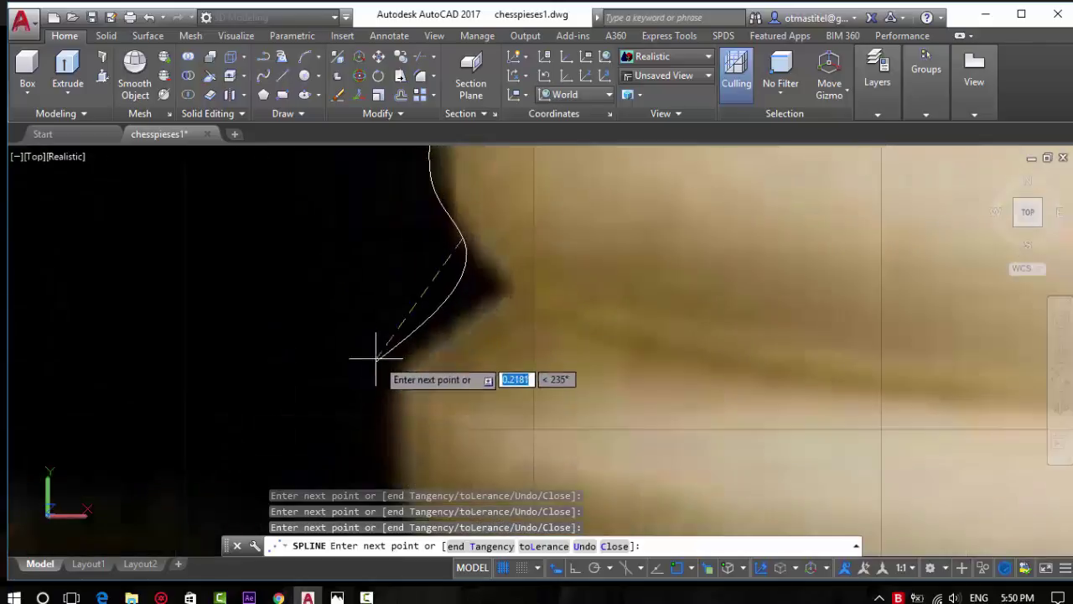
Add fit points at the collar curve and base outline, then finish the spline
{"action": "left_click", "coordinate": [507, 289]}
{"action": "scroll", "coordinate": [369, 318], "scroll_direction": "down", "scroll_amount": 3}
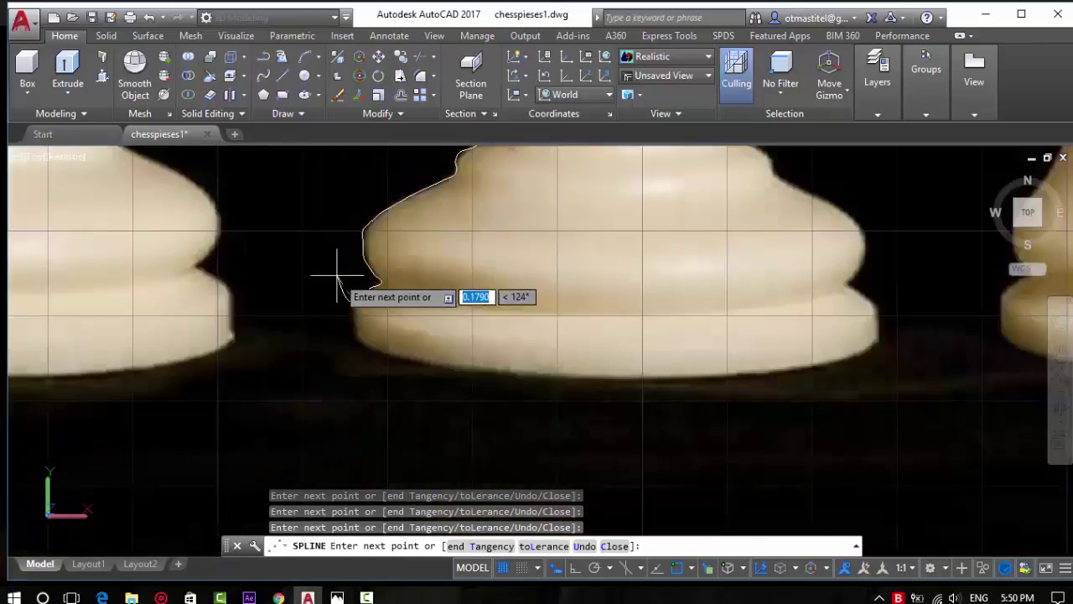
{"action": "scroll", "coordinate": [352, 289], "scroll_direction": "up", "scroll_amount": 2}
{"action": "left_click", "coordinate": [394, 271]}
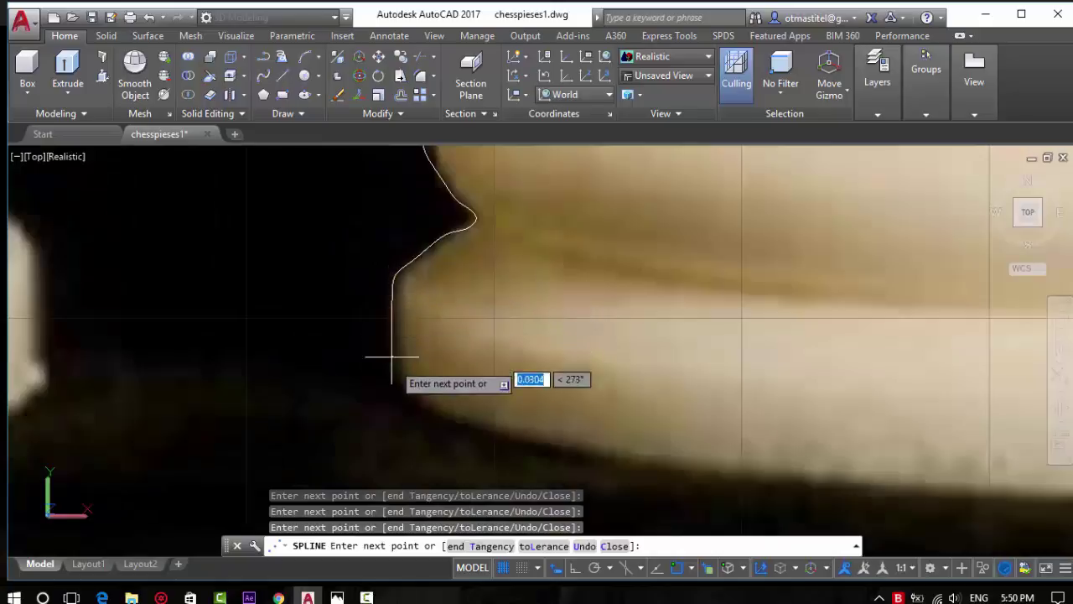
{"action": "scroll", "coordinate": [368, 352], "scroll_direction": "down", "scroll_amount": 3}
{"action": "scroll", "coordinate": [347, 350], "scroll_direction": "up", "scroll_amount": 2}
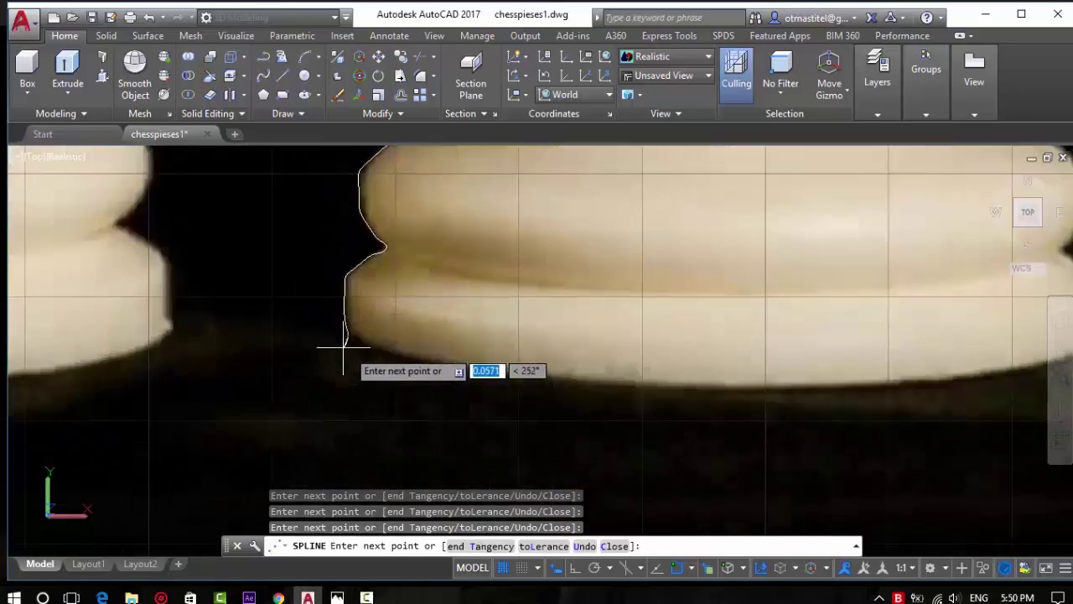
{"action": "scroll", "coordinate": [335, 327], "scroll_direction": "up", "scroll_amount": 2}
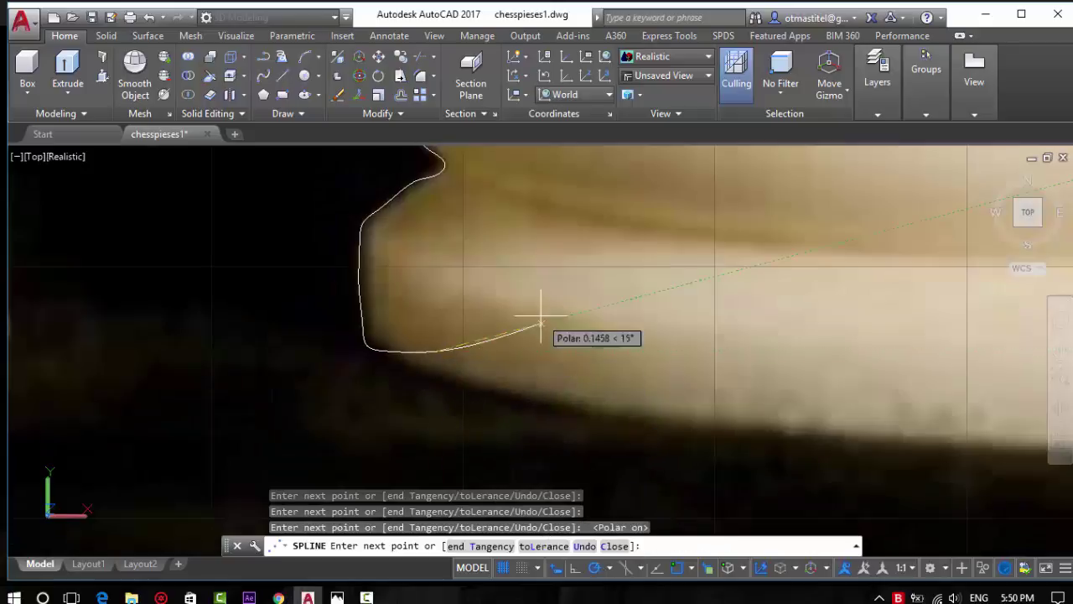
{"action": "key", "text": "Return"}
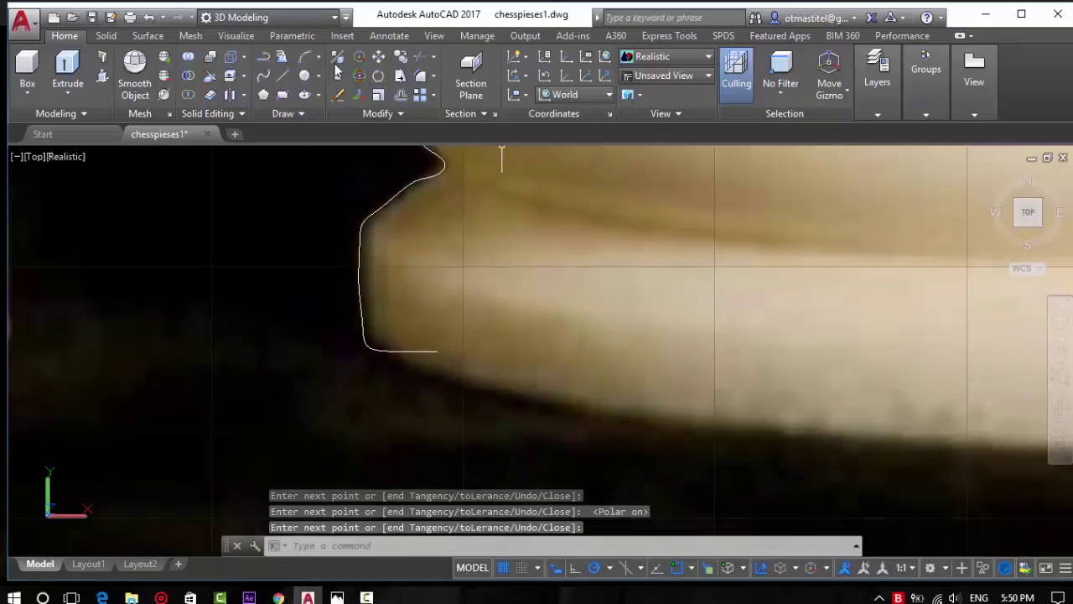
{"action": "left_click", "coordinate": [285, 75]}
Draw the horizontal line under the bishop's base from the spline's end
{"action": "scroll", "coordinate": [456, 317], "scroll_direction": "down", "scroll_amount": 3}
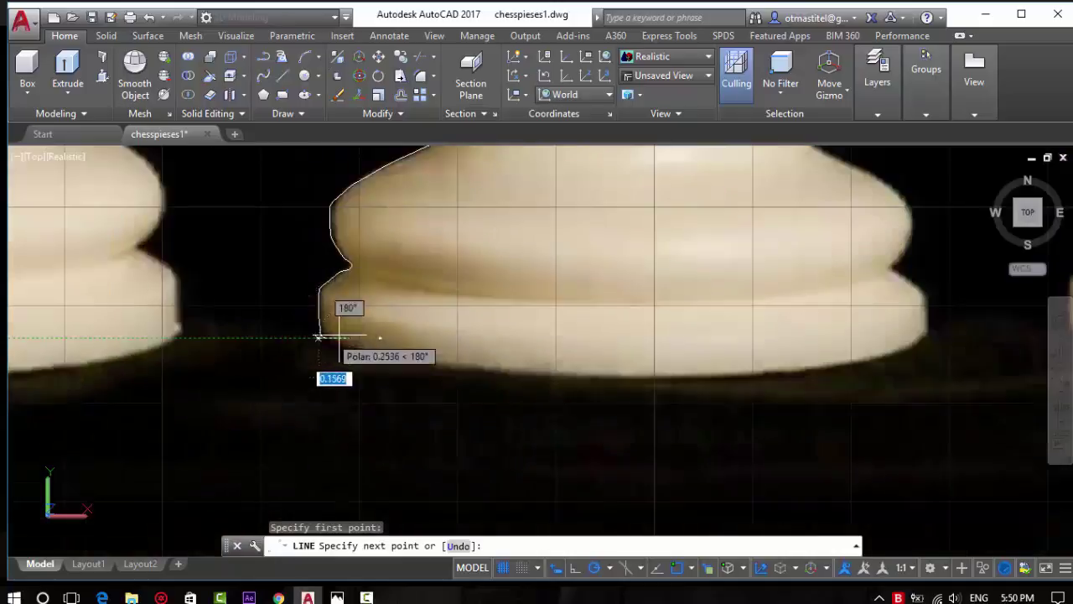
{"action": "scroll", "coordinate": [336, 352], "scroll_direction": "down", "scroll_amount": 2}
{"action": "scroll", "coordinate": [426, 378], "scroll_direction": "up", "scroll_amount": 1}
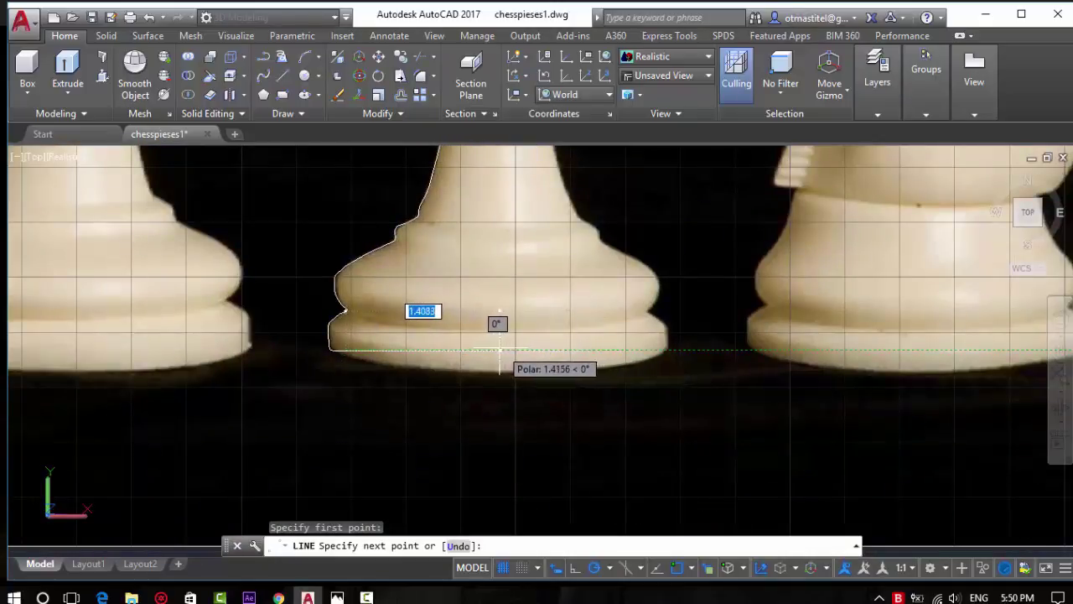
{"action": "left_click", "coordinate": [500, 350]}
{"action": "key", "text": "Escape"}
Draw a vertical axis line from the top of the bishop's head down to the base
{"action": "scroll", "coordinate": [575, 377], "scroll_direction": "down", "scroll_amount": 4}
{"action": "scroll", "coordinate": [551, 240], "scroll_direction": "up", "scroll_amount": 1}
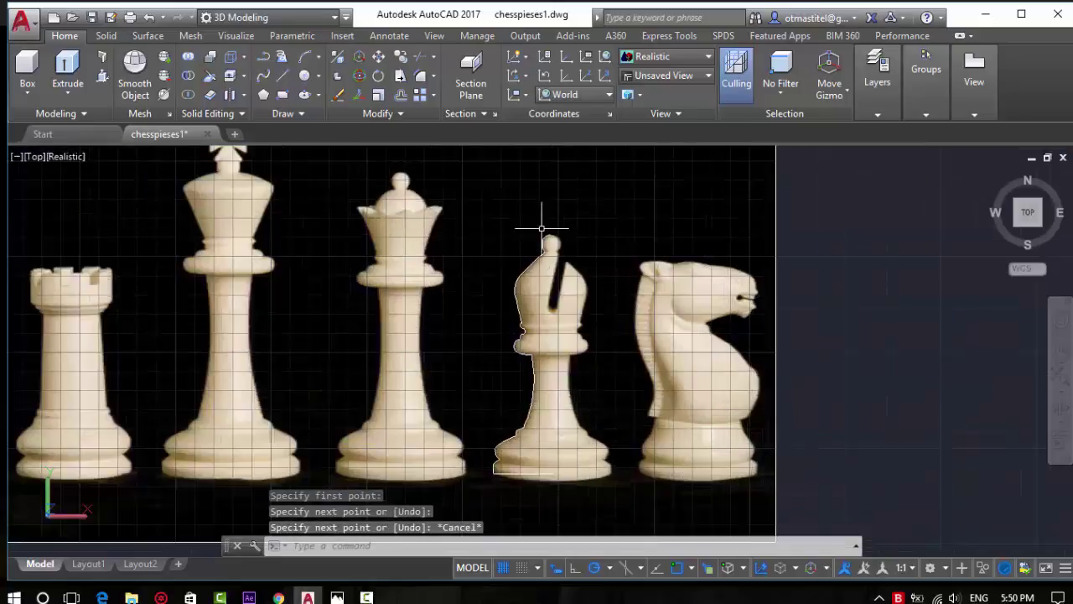
{"action": "scroll", "coordinate": [541, 227], "scroll_direction": "up", "scroll_amount": 2}
{"action": "scroll", "coordinate": [508, 223], "scroll_direction": "up", "scroll_amount": 2}
{"action": "key", "text": "Return"}
{"action": "scroll", "coordinate": [511, 243], "scroll_direction": "up", "scroll_amount": 2}
{"action": "scroll", "coordinate": [521, 253], "scroll_direction": "up", "scroll_amount": 2}
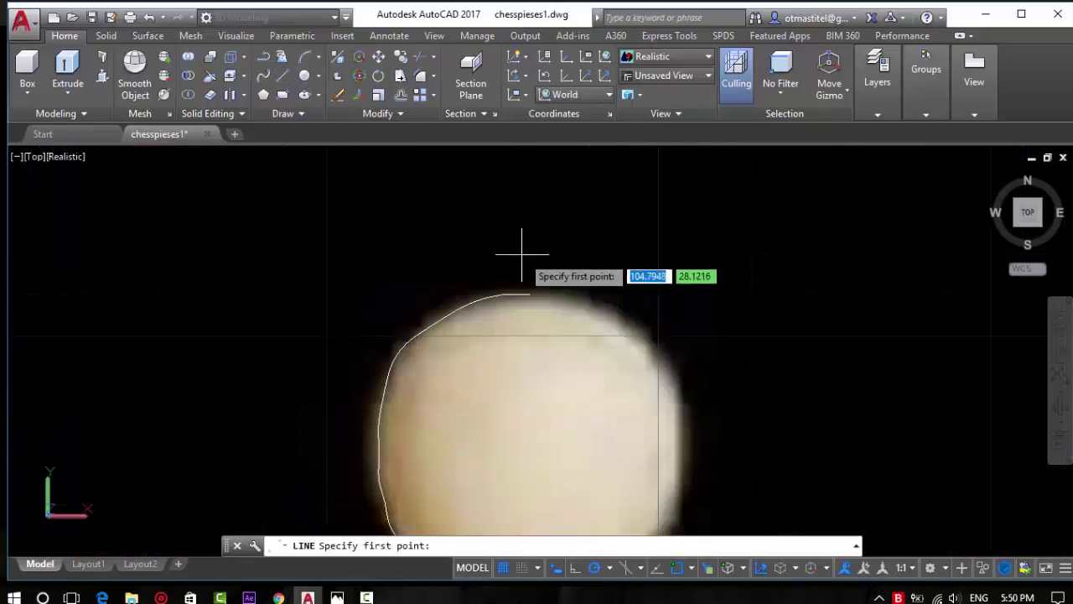
{"action": "left_click", "coordinate": [525, 293]}
{"action": "scroll", "coordinate": [515, 227], "scroll_direction": "down", "scroll_amount": 3}
{"action": "scroll", "coordinate": [510, 251], "scroll_direction": "down", "scroll_amount": 2}
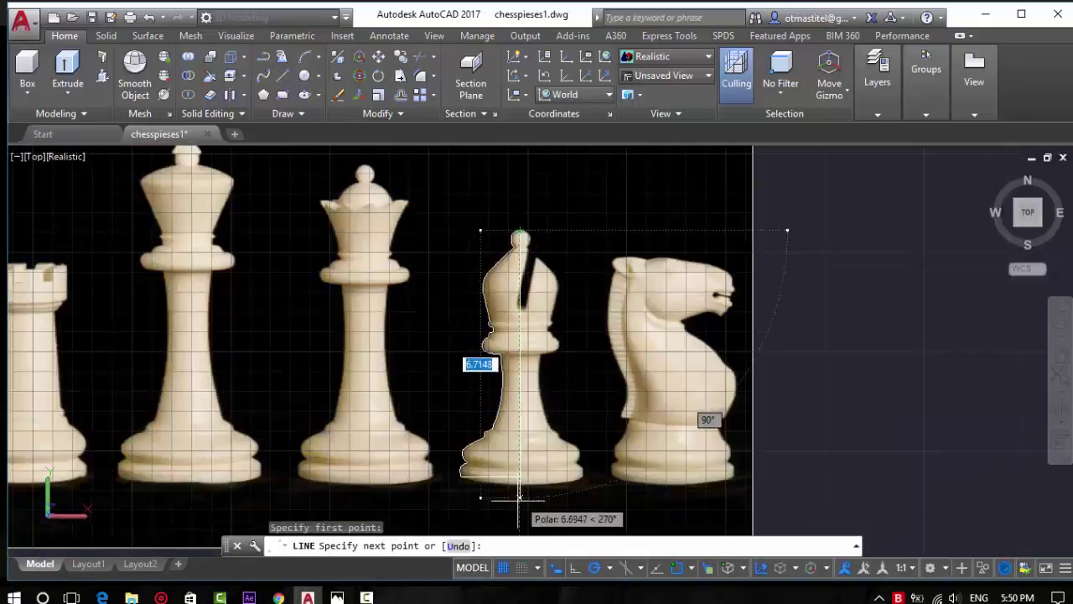
{"action": "scroll", "coordinate": [515, 436], "scroll_direction": "down", "scroll_amount": 4}
{"action": "scroll", "coordinate": [512, 411], "scroll_direction": "up", "scroll_amount": 3}
{"action": "scroll", "coordinate": [536, 352], "scroll_direction": "up", "scroll_amount": 2}
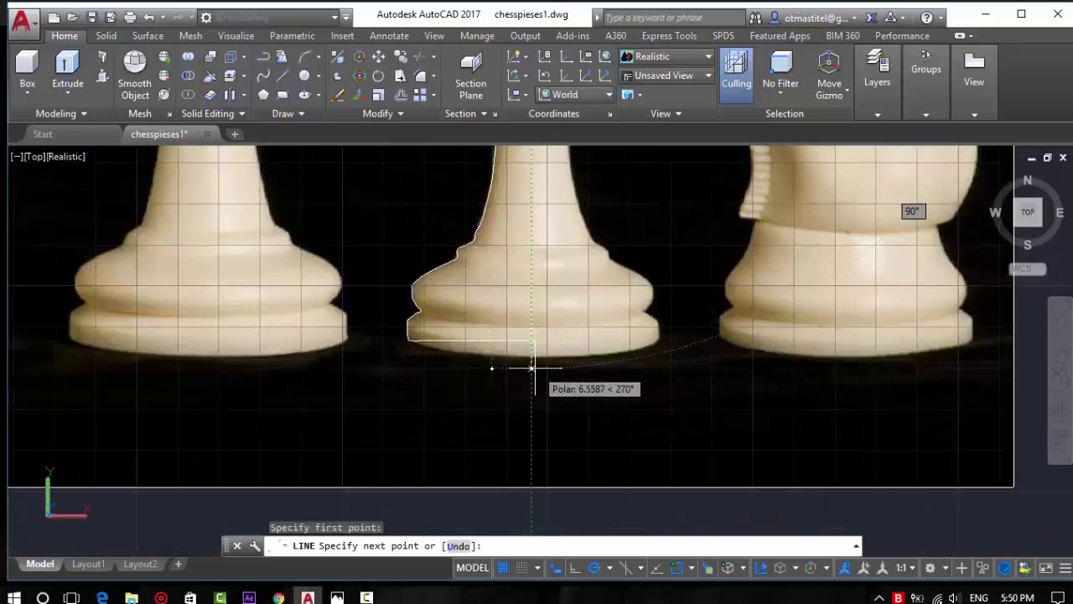
{"action": "left_click", "coordinate": [532, 367]}
{"action": "key", "text": "Escape"}
Select the short base line and check its endpoint grip, leaving it unchanged
{"action": "scroll", "coordinate": [541, 327], "scroll_direction": "up", "scroll_amount": 3}
{"action": "left_click", "coordinate": [579, 329]}
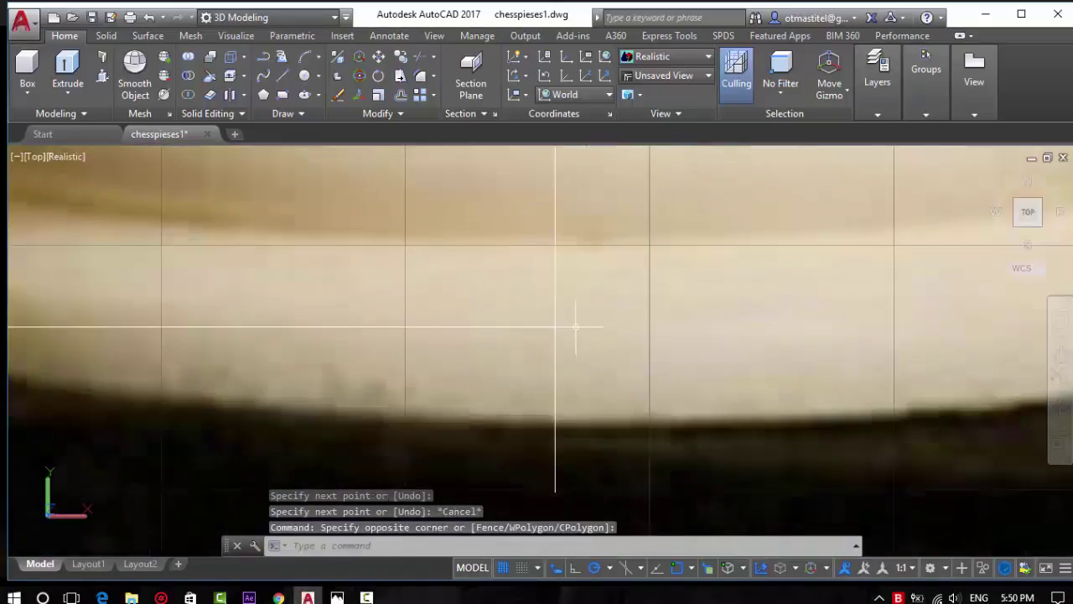
{"action": "left_click", "coordinate": [581, 326]}
{"action": "left_click", "coordinate": [580, 329]}
{"action": "left_click", "coordinate": [579, 327]}
{"action": "left_click", "coordinate": [579, 327]}
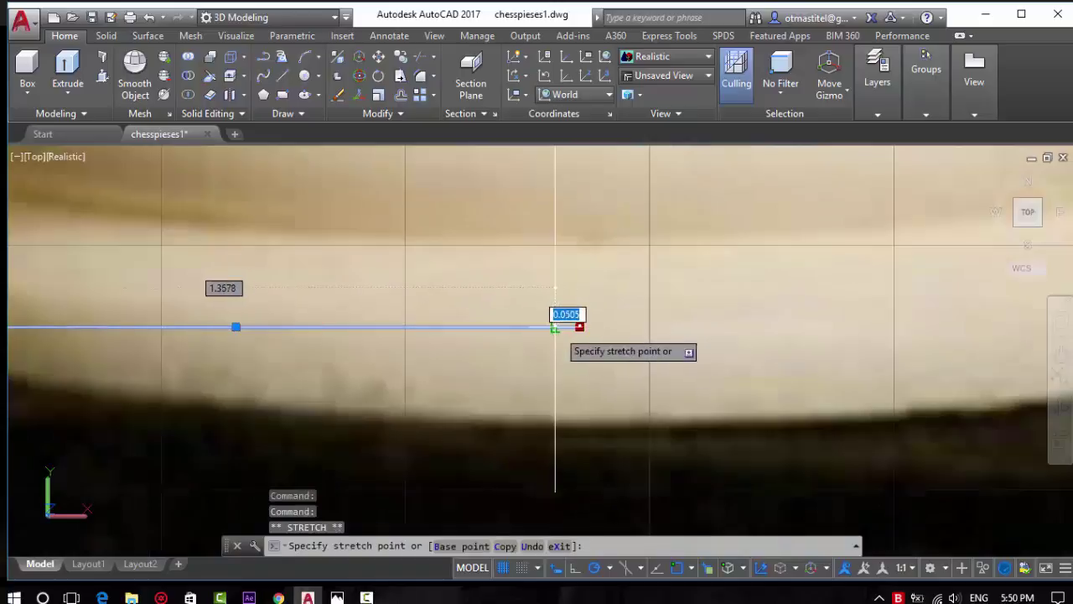
{"action": "key", "text": "Escape"}
{"action": "scroll", "coordinate": [565, 367], "scroll_direction": "down", "scroll_amount": 3}
{"action": "scroll", "coordinate": [575, 371], "scroll_direction": "down", "scroll_amount": 2}
{"action": "scroll", "coordinate": [577, 417], "scroll_direction": "down", "scroll_amount": 2}
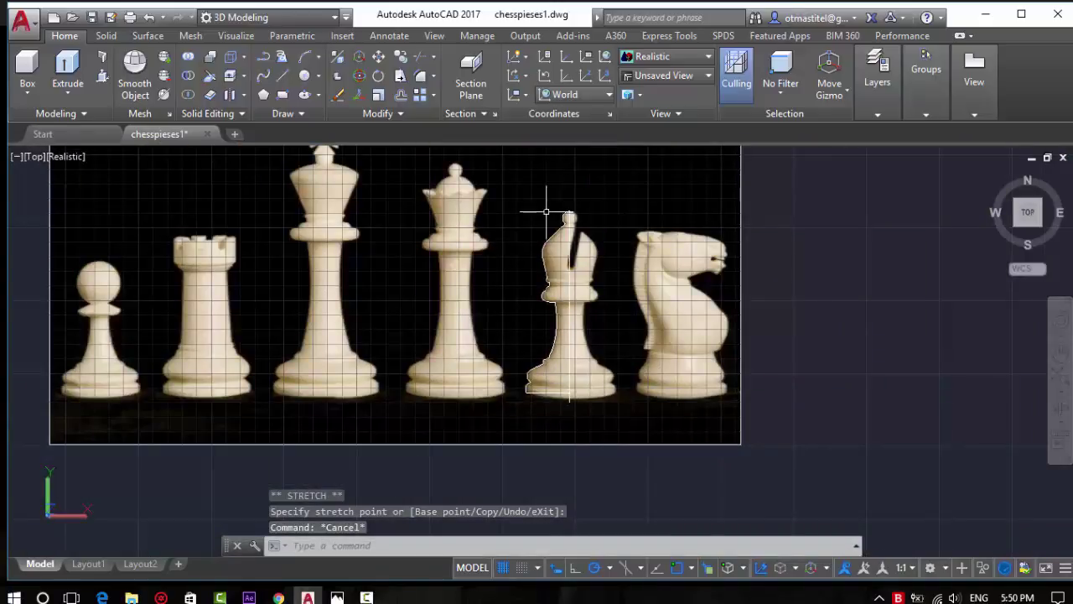
{"action": "scroll", "coordinate": [546, 211], "scroll_direction": "up", "scroll_amount": 2}
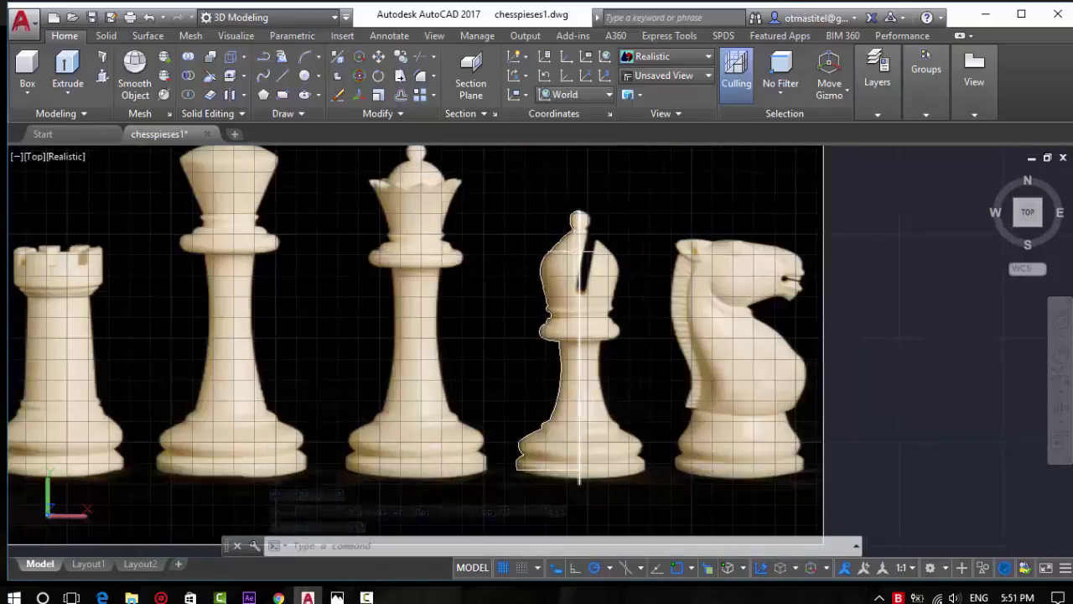
Join the base line and profile spline pieces into one single spline
{"action": "left_click", "coordinate": [524, 482]}
{"action": "key", "text": "Escape"}
{"action": "left_click", "coordinate": [537, 469]}
{"action": "left_click", "coordinate": [520, 457]}
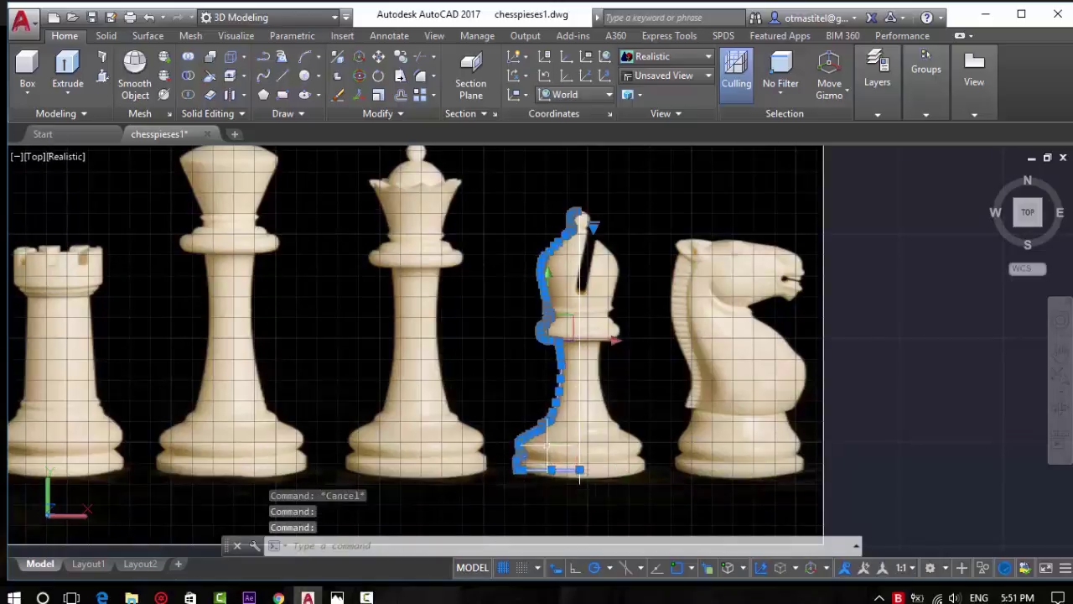
{"action": "scroll", "coordinate": [582, 217], "scroll_direction": "up", "scroll_amount": 2}
{"action": "scroll", "coordinate": [603, 193], "scroll_direction": "up", "scroll_amount": 6}
{"action": "scroll", "coordinate": [579, 293], "scroll_direction": "up", "scroll_amount": 3}
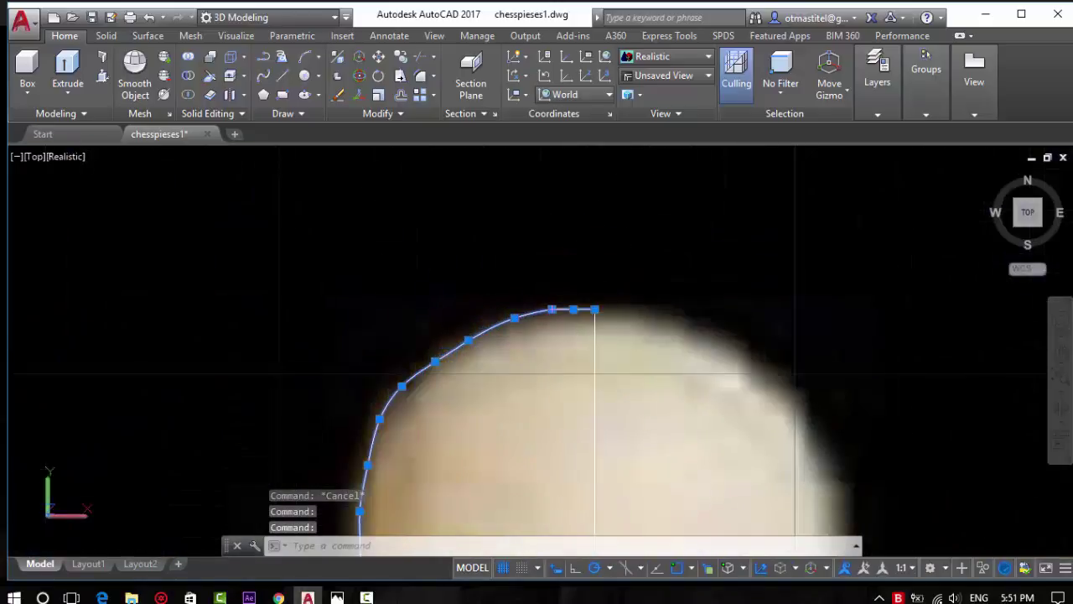
{"action": "type", "text": "n"}
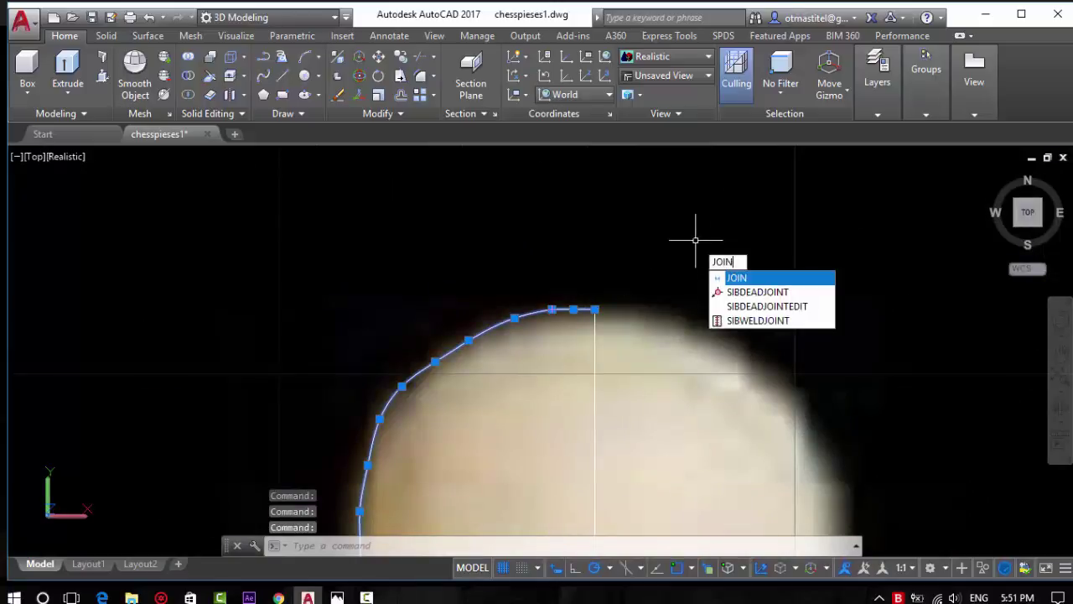
{"action": "key", "text": "Return"}
Return to the 3D home view, switch the view projection, and zoom onto the profile
{"action": "left_click", "coordinate": [992, 174]}
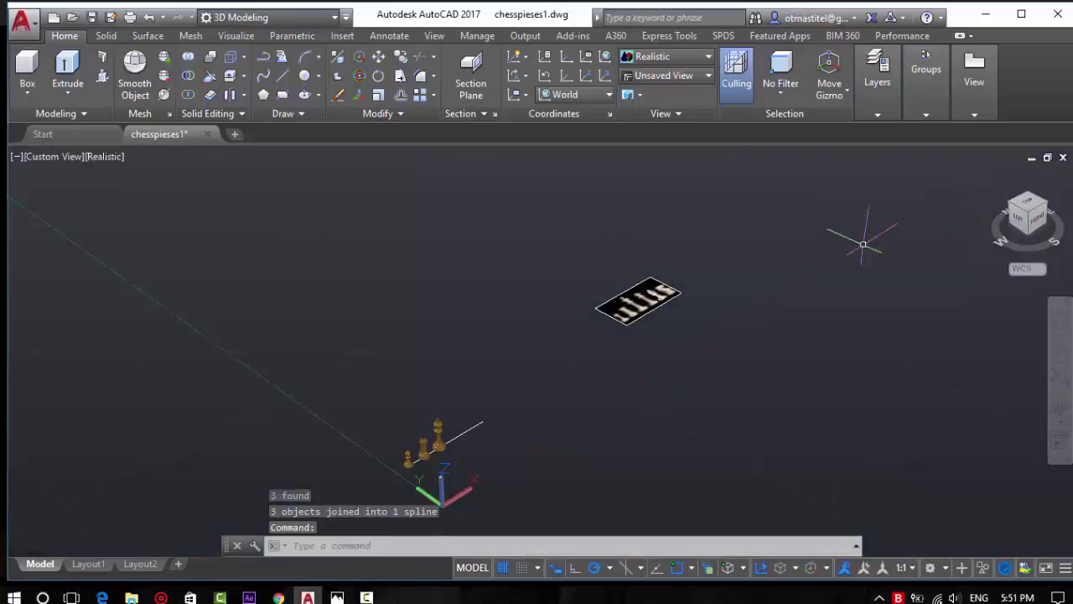
{"action": "right_click", "coordinate": [994, 173]}
{"action": "left_click", "coordinate": [913, 206]}
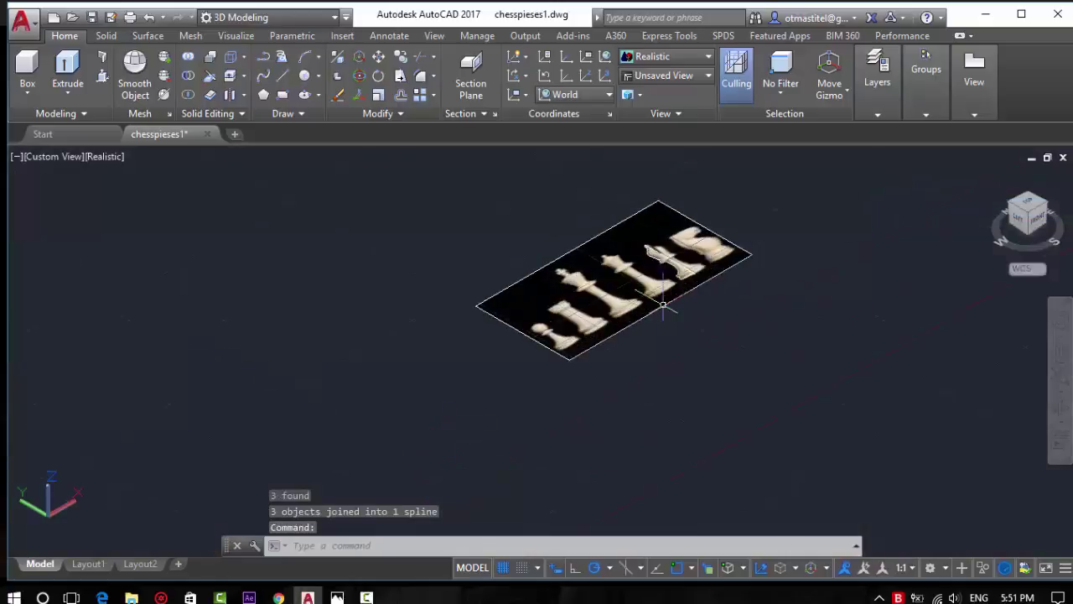
{"action": "scroll", "coordinate": [662, 297], "scroll_direction": "up", "scroll_amount": 5}
{"action": "scroll", "coordinate": [621, 293], "scroll_direction": "up", "scroll_amount": 6}
{"action": "scroll", "coordinate": [620, 293], "scroll_direction": "down", "scroll_amount": 3}
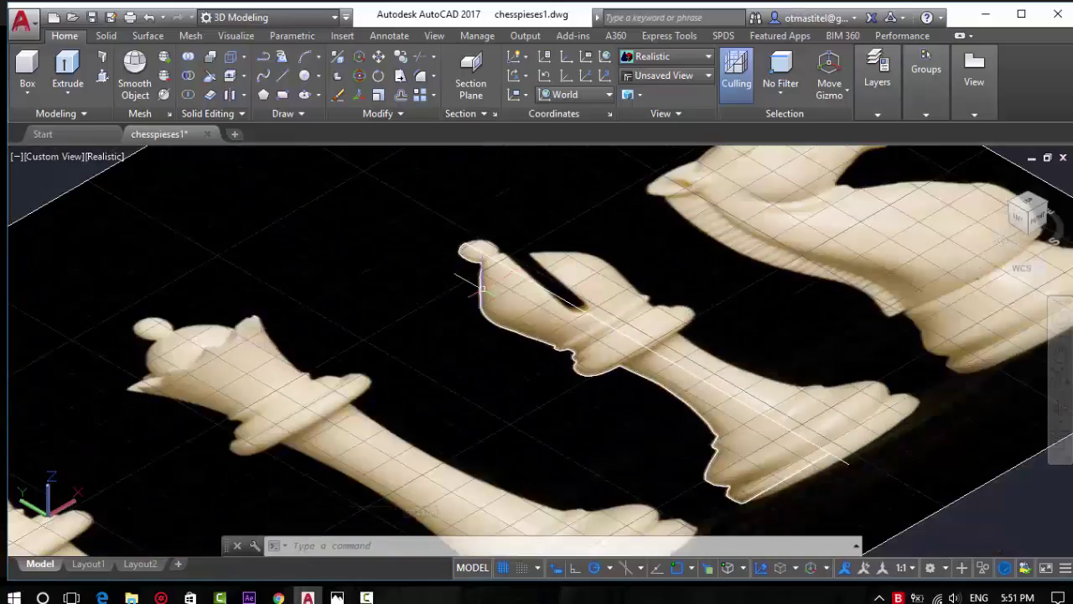
Revolve the profile 360° about an axis from the bishop's top down its centre
{"action": "left_click", "coordinate": [69, 88]}
{"action": "left_click", "coordinate": [70, 182]}
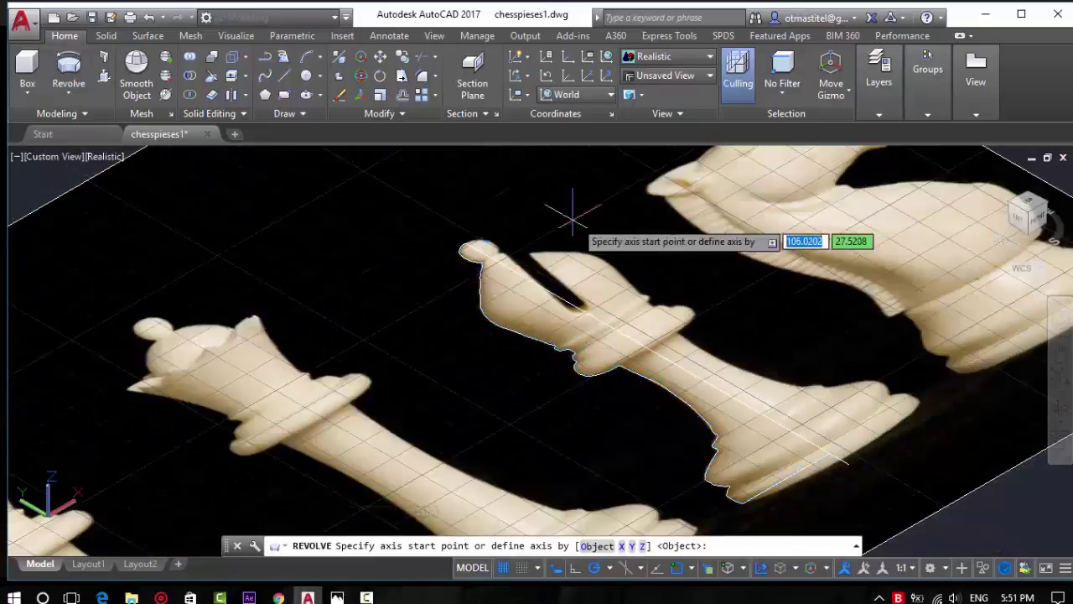
{"action": "scroll", "coordinate": [483, 234], "scroll_direction": "up", "scroll_amount": 3}
{"action": "scroll", "coordinate": [483, 235], "scroll_direction": "up", "scroll_amount": 2}
{"action": "scroll", "coordinate": [429, 205], "scroll_direction": "up", "scroll_amount": 3}
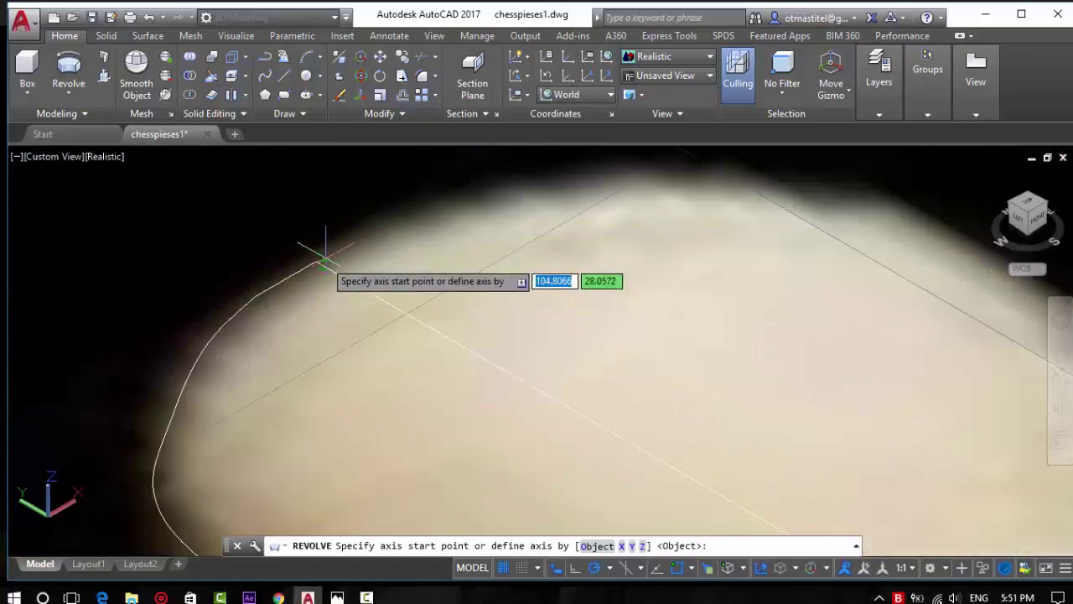
{"action": "left_click", "coordinate": [311, 256]}
{"action": "scroll", "coordinate": [293, 234], "scroll_direction": "down", "scroll_amount": 5}
{"action": "scroll", "coordinate": [634, 252], "scroll_direction": "down", "scroll_amount": 2}
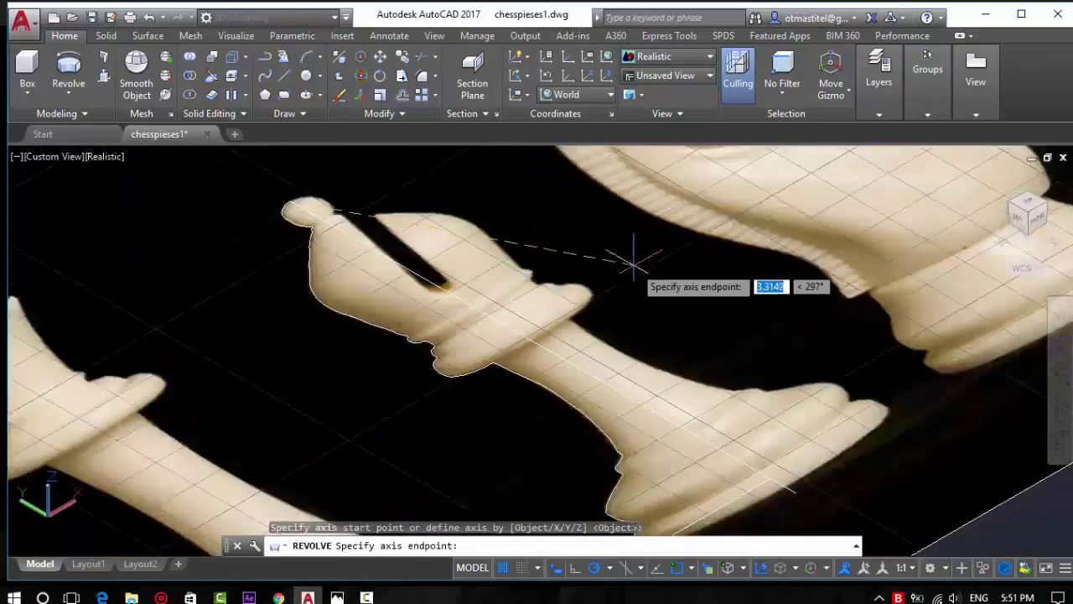
{"action": "scroll", "coordinate": [898, 427], "scroll_direction": "down", "scroll_amount": 2}
{"action": "left_click", "coordinate": [853, 476]}
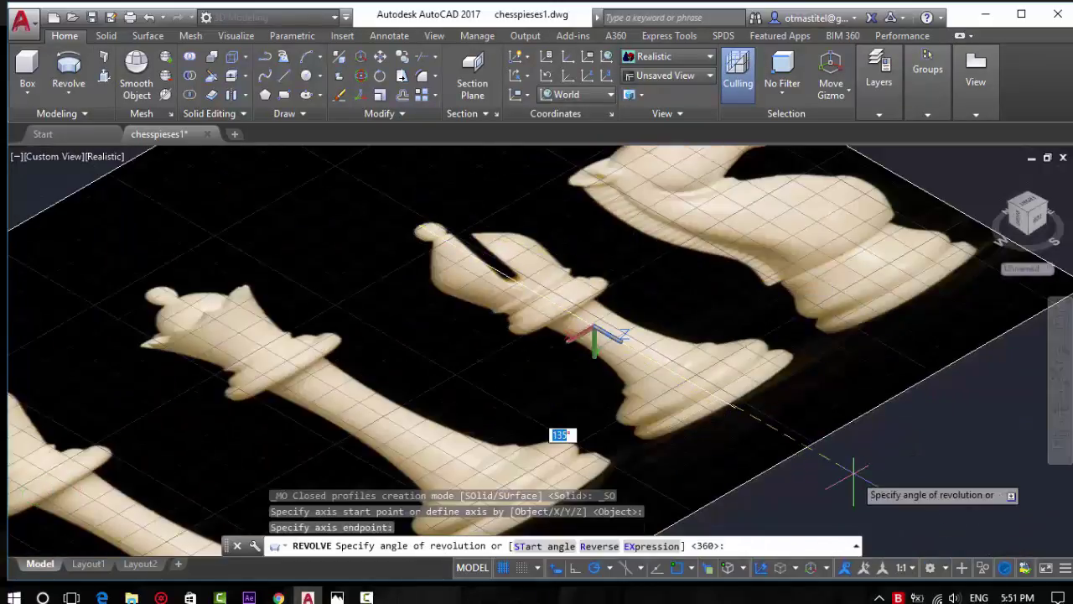
{"action": "left_click", "coordinate": [826, 398]}
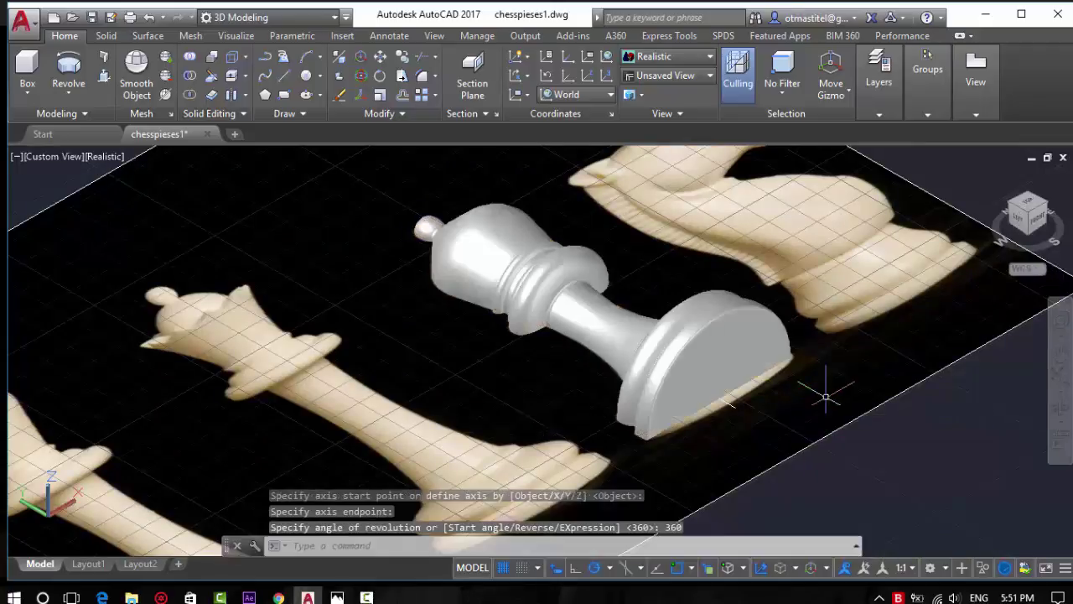
{"action": "scroll", "coordinate": [826, 386], "scroll_direction": "down", "scroll_amount": 2}
{"action": "key", "text": "Escape"}
{"action": "scroll", "coordinate": [637, 336], "scroll_direction": "down", "scroll_amount": 3}
Window-select the reference photo and move it 30 units away from the bishop
{"action": "left_click", "coordinate": [627, 314]}
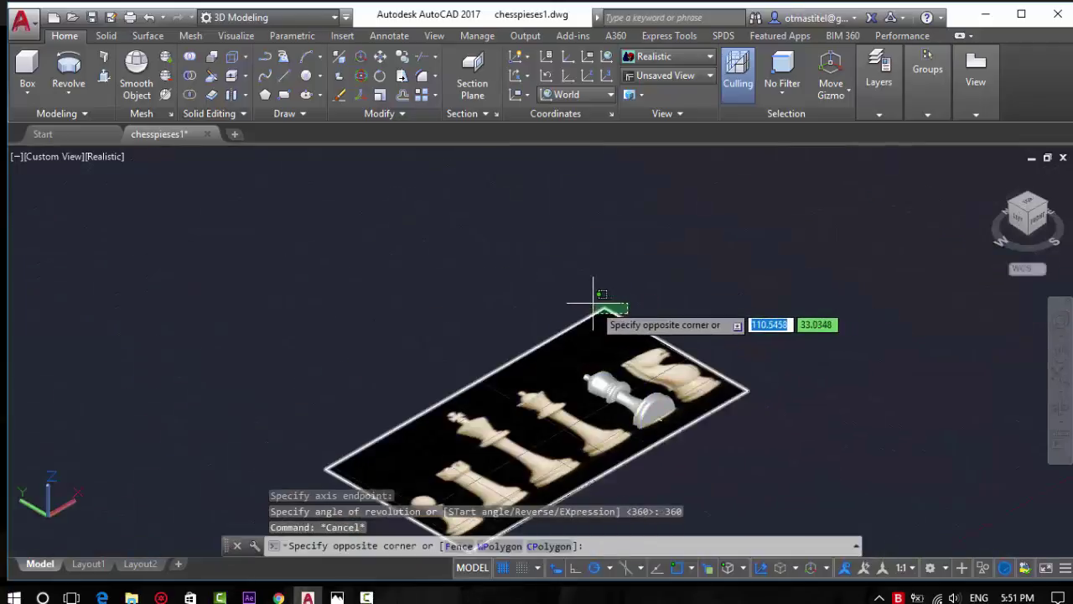
{"action": "left_click", "coordinate": [588, 304]}
{"action": "left_click", "coordinate": [87, 37]}
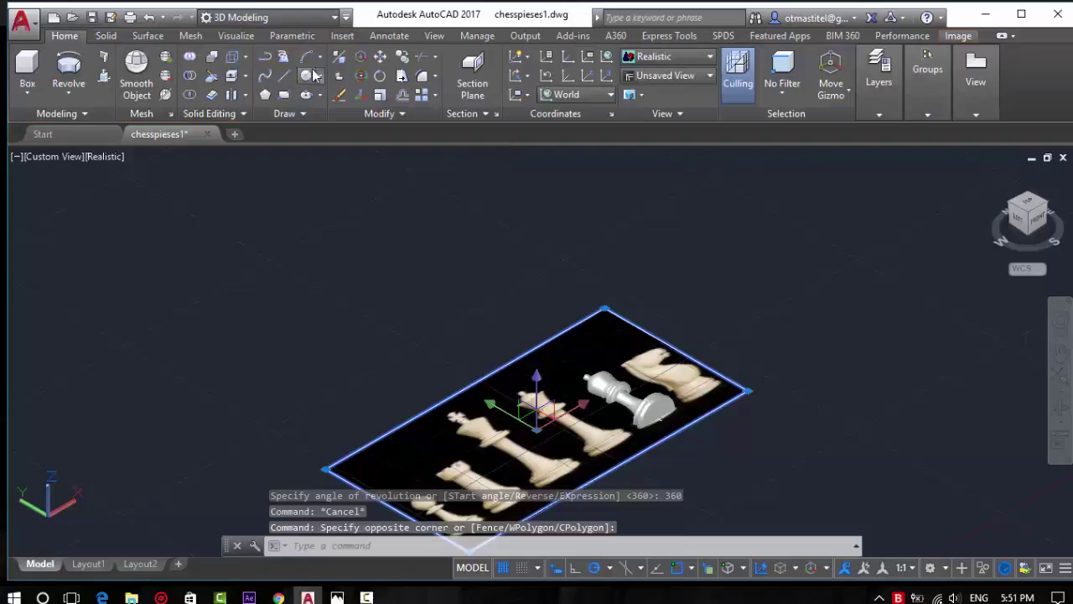
{"action": "left_click", "coordinate": [381, 57]}
{"action": "left_click", "coordinate": [472, 360]}
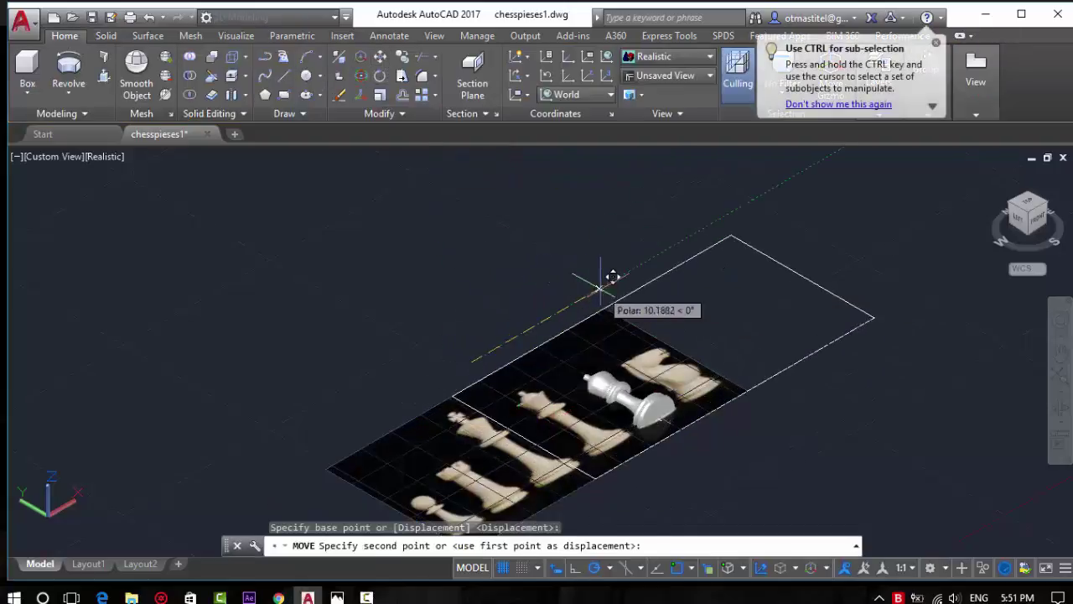
{"action": "type", "text": "30"}
{"action": "key", "text": "Return"}
{"action": "key", "text": "Escape"}
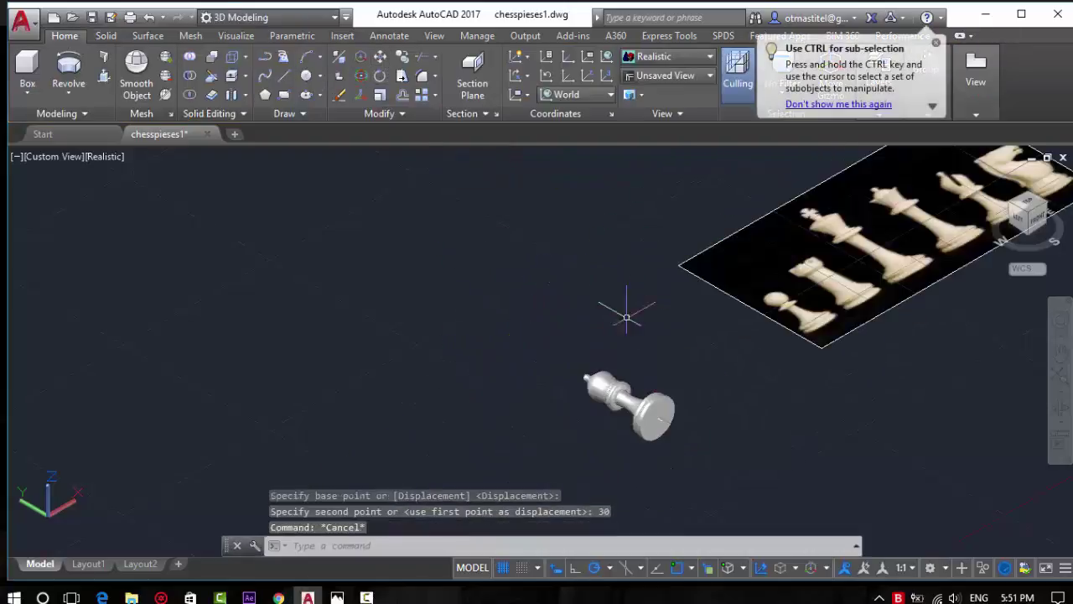
Set the viewport visual style to 2D Wireframe
{"action": "scroll", "coordinate": [662, 424], "scroll_direction": "up", "scroll_amount": 5}
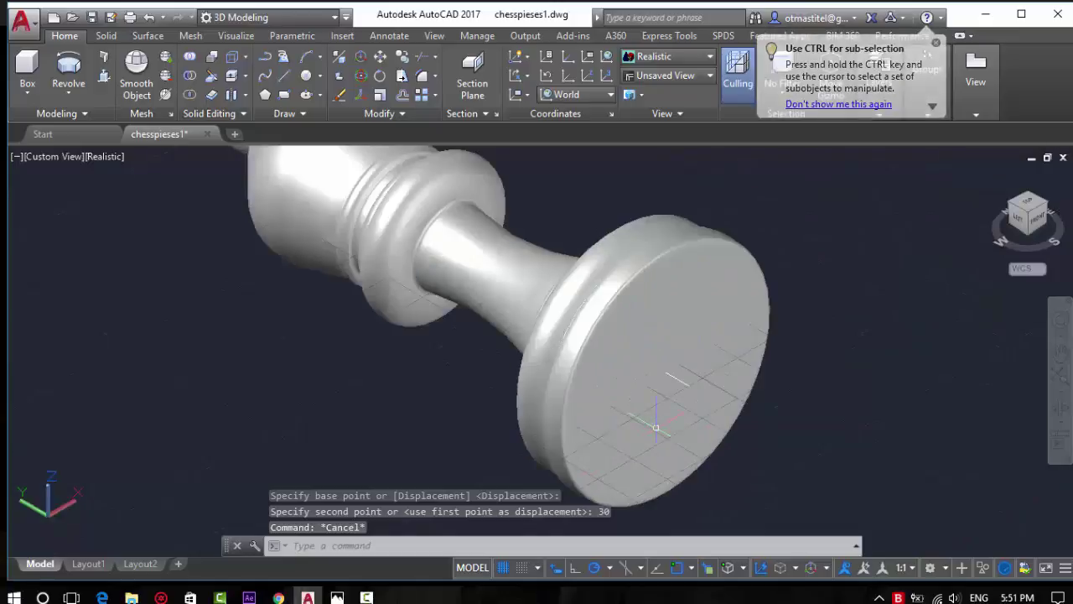
{"action": "left_click", "coordinate": [117, 162]}
{"action": "left_click", "coordinate": [126, 198]}
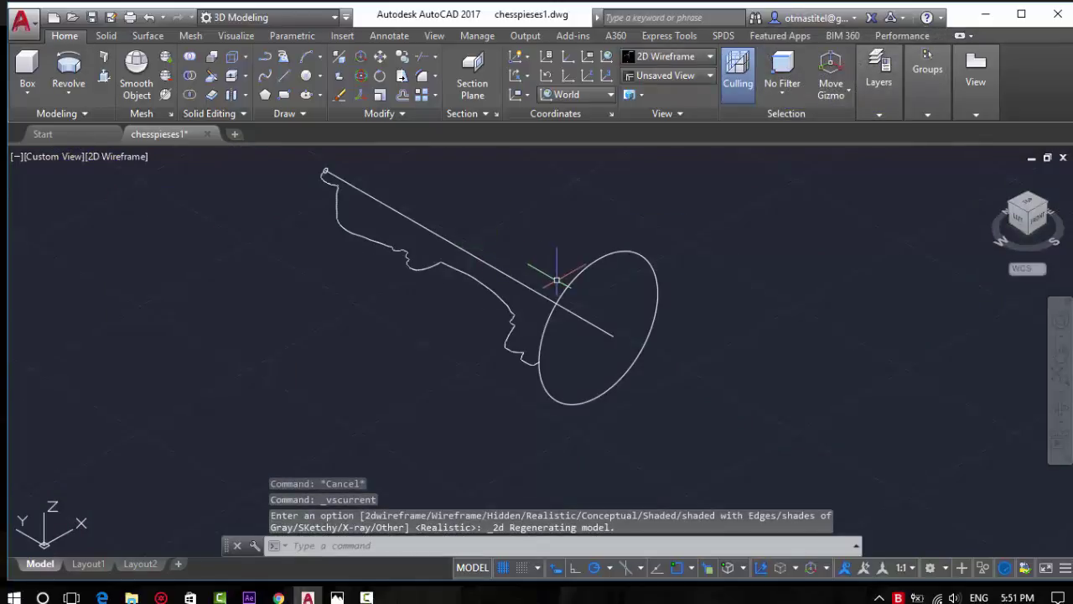
Draw a line from the profile's bottom point to the axis line's endpoint
{"action": "key", "text": "l"}
{"action": "key", "text": "Return"}
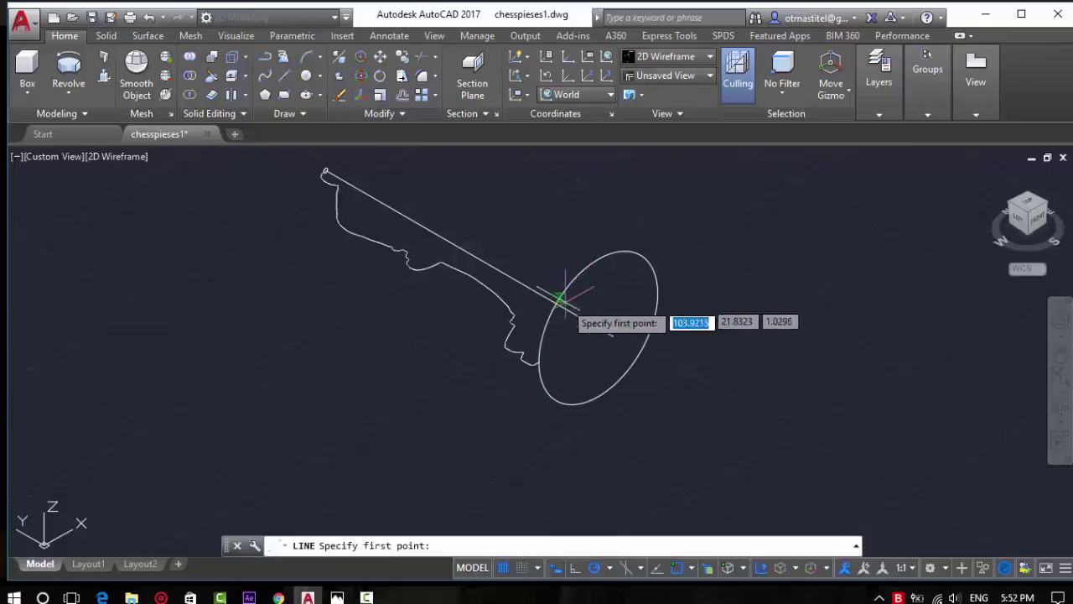
{"action": "scroll", "coordinate": [561, 306], "scroll_direction": "up", "scroll_amount": 3}
{"action": "left_click", "coordinate": [489, 450]}
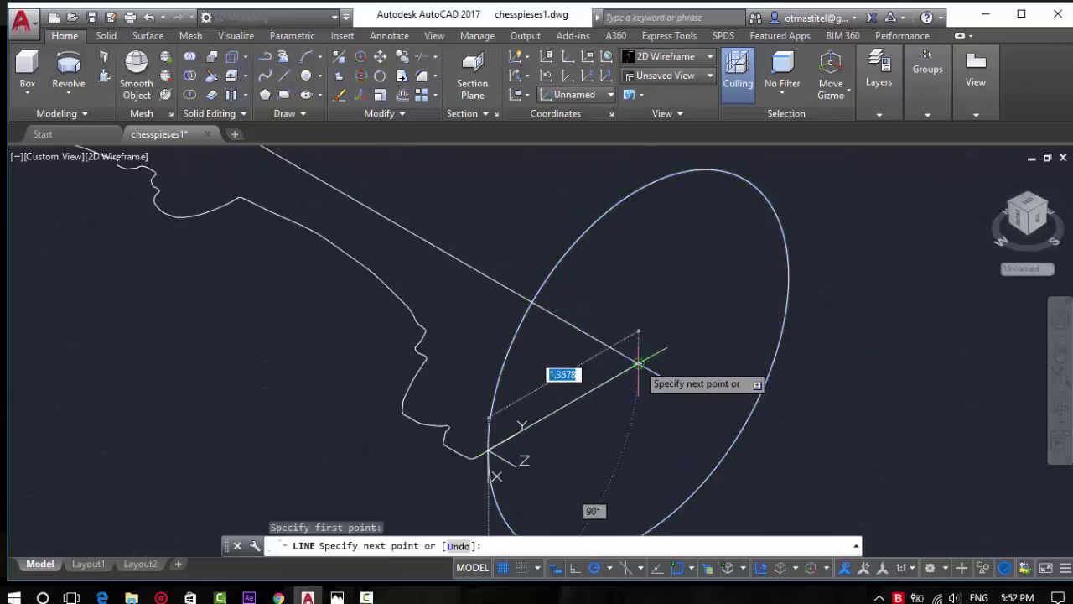
{"action": "left_click", "coordinate": [638, 363]}
{"action": "key", "text": "Escape"}
{"action": "left_click", "coordinate": [664, 379]}
{"action": "left_click", "coordinate": [640, 363]}
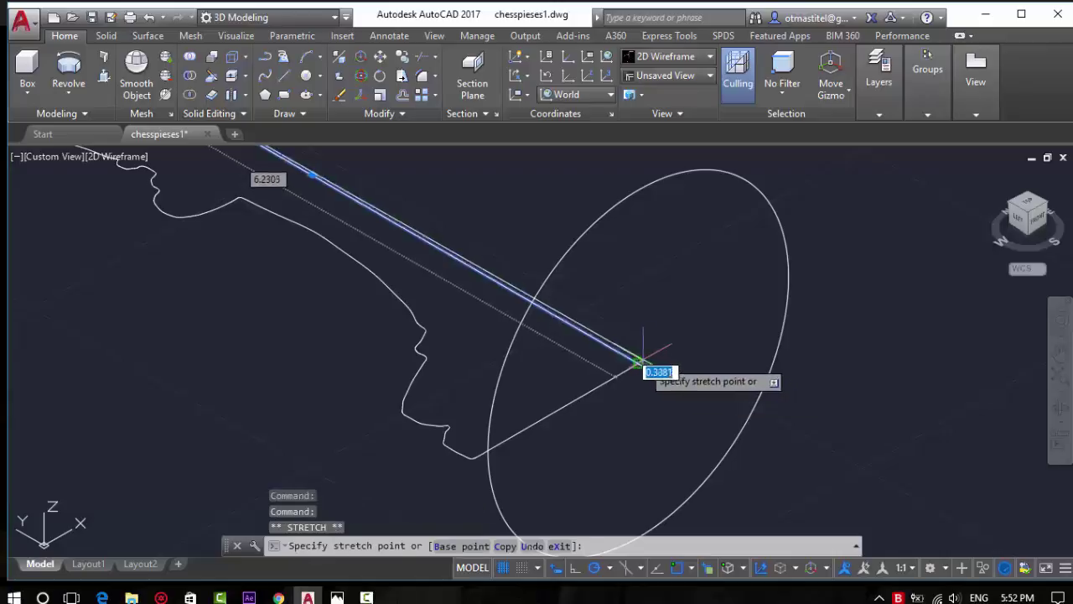
{"action": "key", "text": "Escape"}
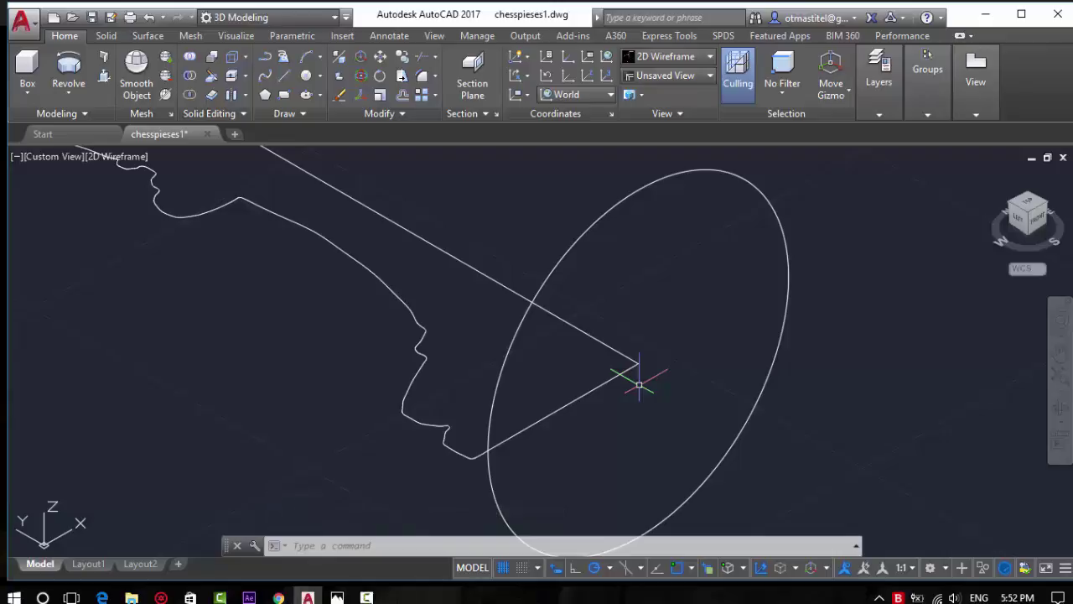
Preview the bishop in Realistic shading, then switch back to 2D Wireframe
{"action": "scroll", "coordinate": [715, 241], "scroll_direction": "down", "scroll_amount": 2}
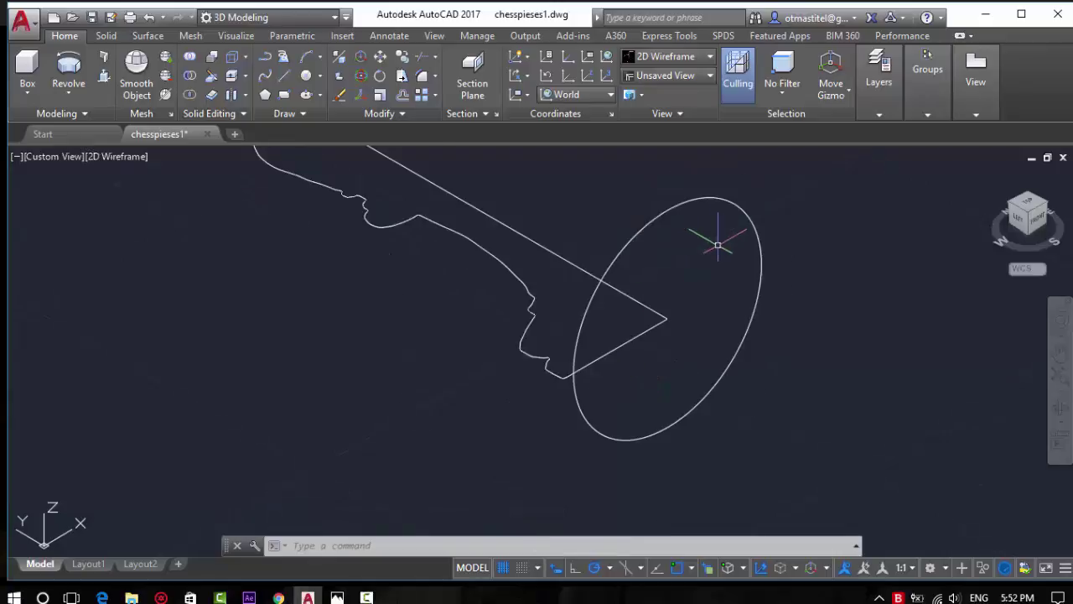
{"action": "scroll", "coordinate": [708, 209], "scroll_direction": "down", "scroll_amount": 4}
{"action": "left_click", "coordinate": [777, 352]}
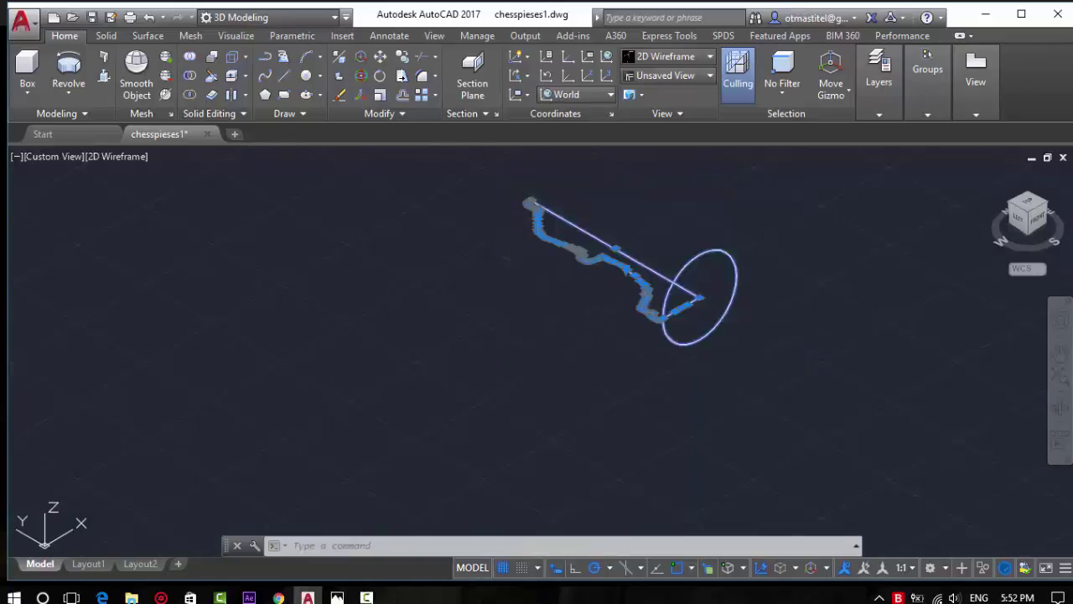
{"action": "key", "text": "Escape"}
{"action": "scroll", "coordinate": [546, 183], "scroll_direction": "up", "scroll_amount": 4}
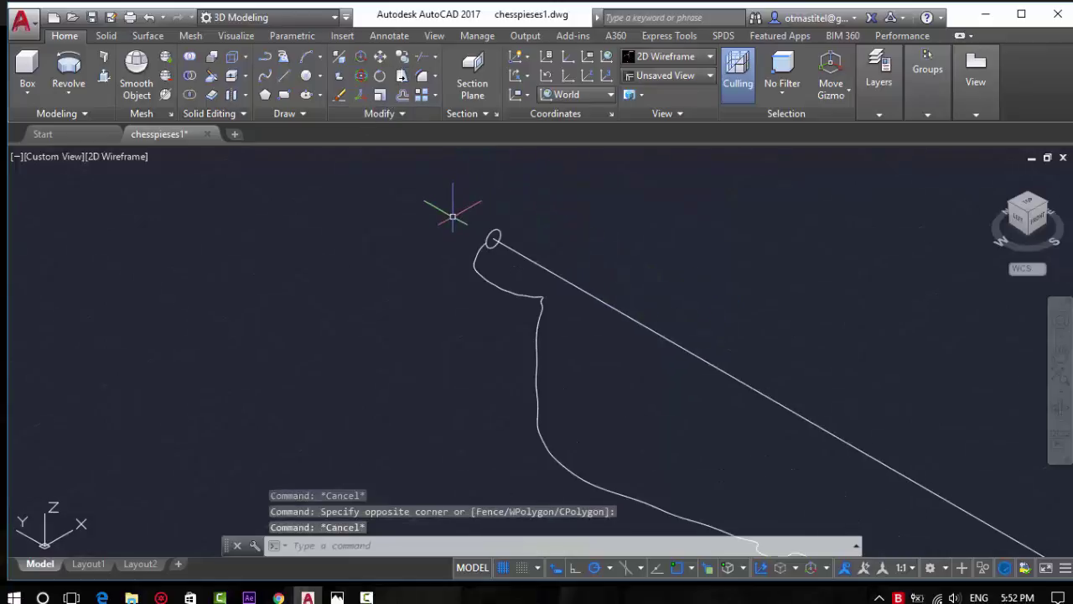
{"action": "left_click", "coordinate": [125, 155]}
{"action": "left_click", "coordinate": [167, 249]}
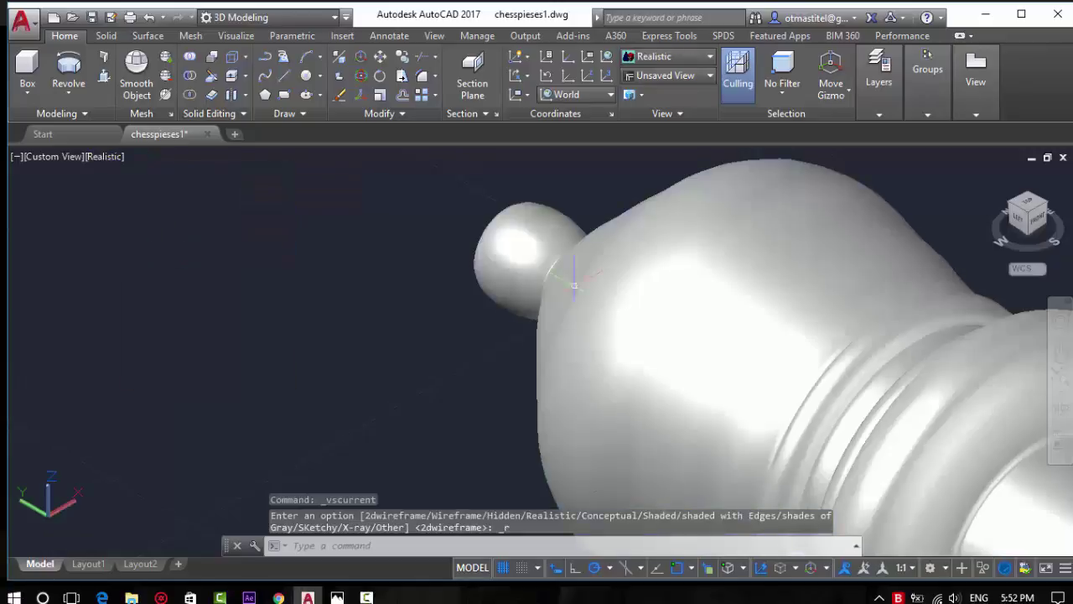
{"action": "scroll", "coordinate": [416, 251], "scroll_direction": "down", "scroll_amount": 3}
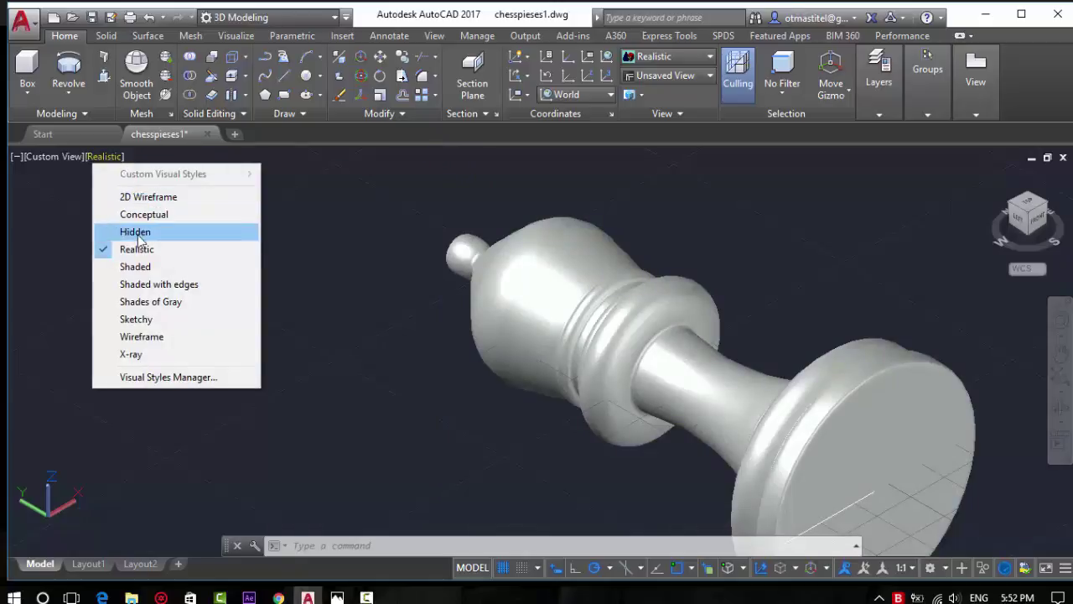
{"action": "left_click", "coordinate": [146, 198]}
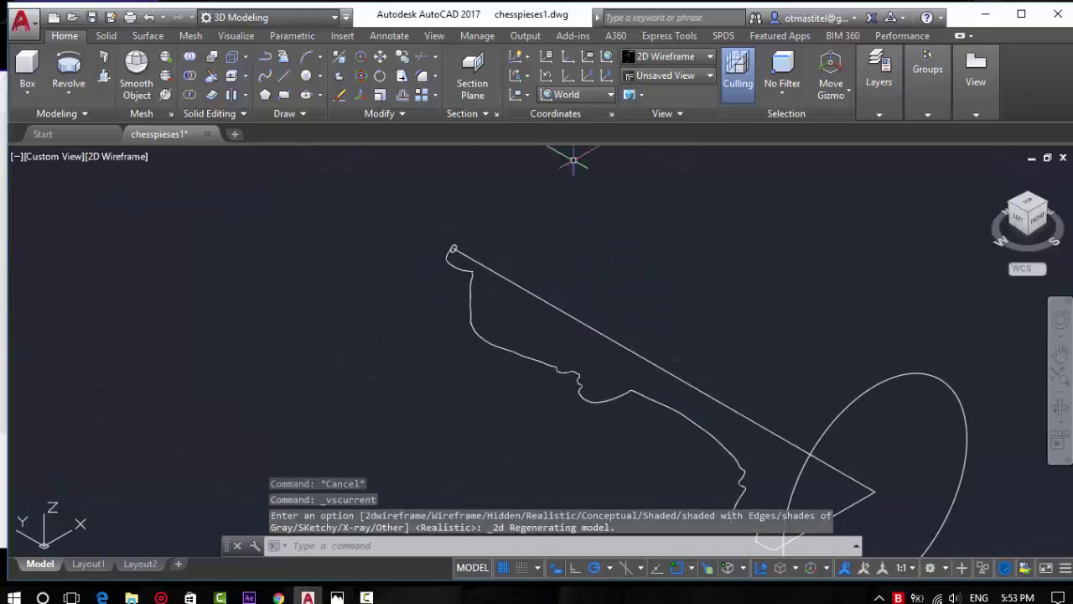
Draw a narrow rectangle with 0.2 short sides, running from the axis past the profile's top
{"action": "left_click", "coordinate": [299, 92]}
{"action": "scroll", "coordinate": [570, 240], "scroll_direction": "up", "scroll_amount": 2}
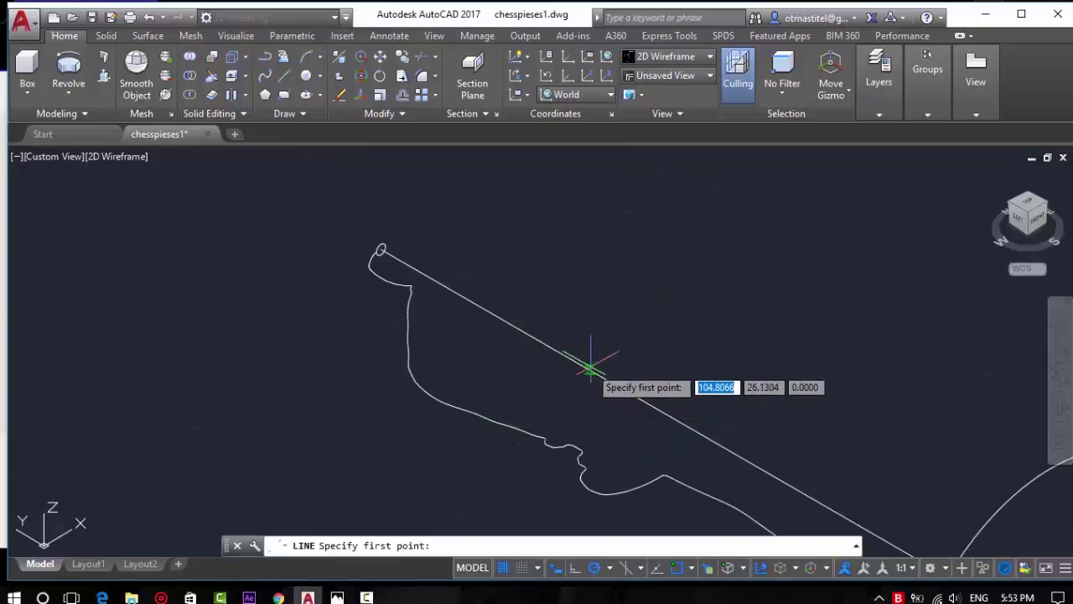
{"action": "left_click", "coordinate": [588, 365]}
{"action": "type", "text": "0.2"}
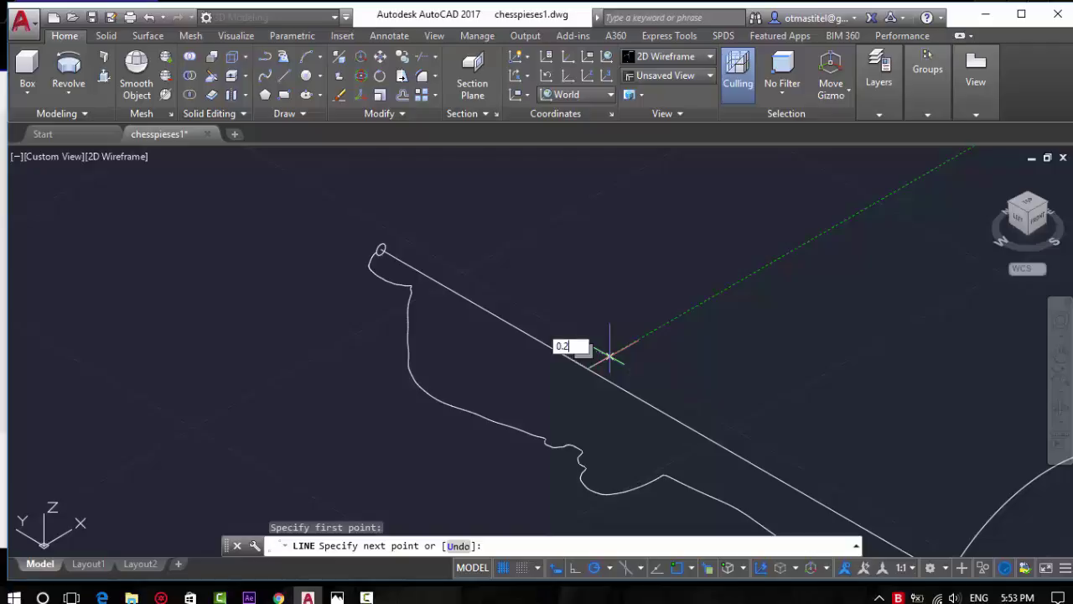
{"action": "key", "text": "Return"}
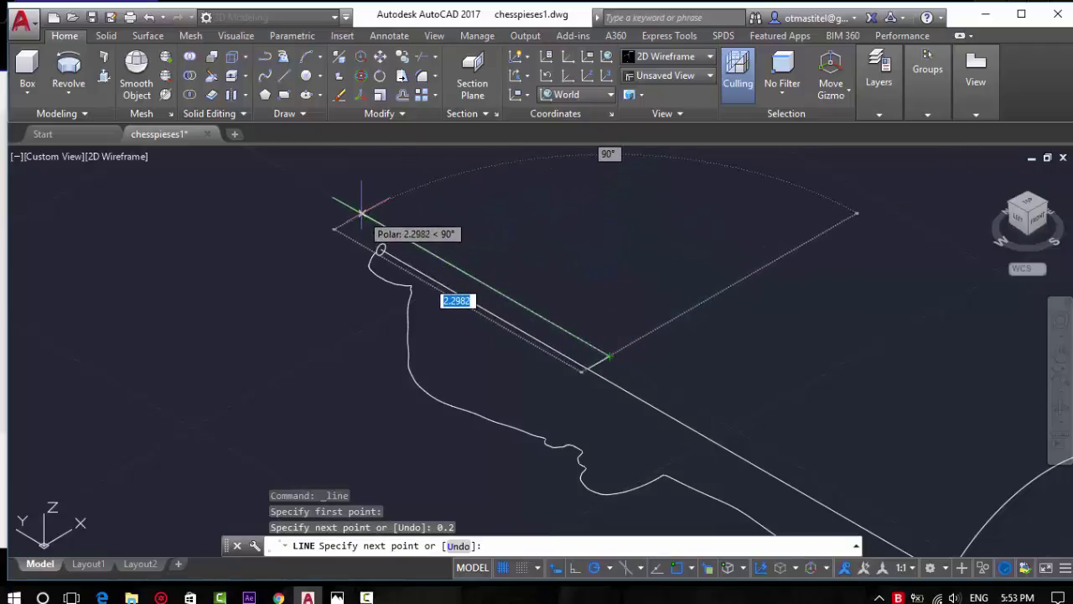
{"action": "left_click", "coordinate": [367, 223]}
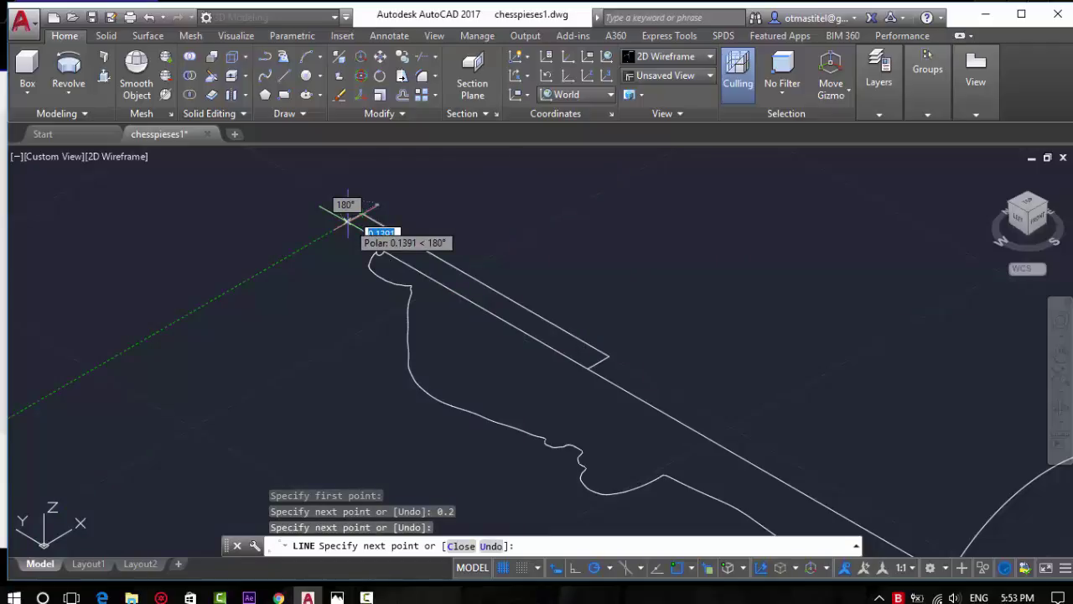
{"action": "type", "text": ".2"}
{"action": "key", "text": "Return"}
{"action": "left_click", "coordinate": [591, 366]}
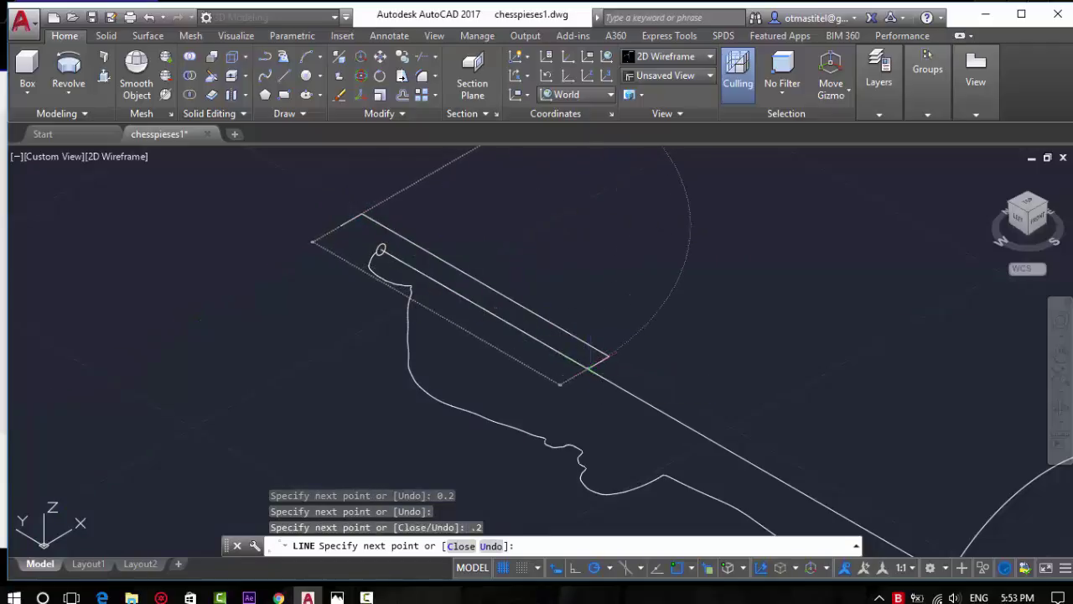
{"action": "key", "text": "Escape"}
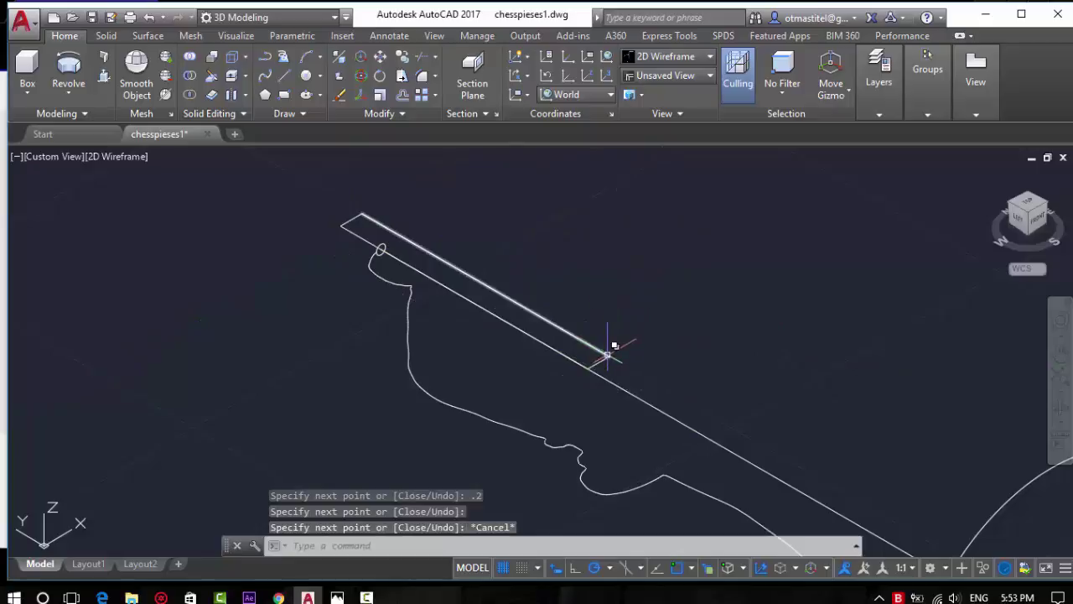
Crossing-select the rectangle's four lines and join them into one polyline
{"action": "left_click", "coordinate": [607, 353]}
{"action": "left_click", "coordinate": [618, 355]}
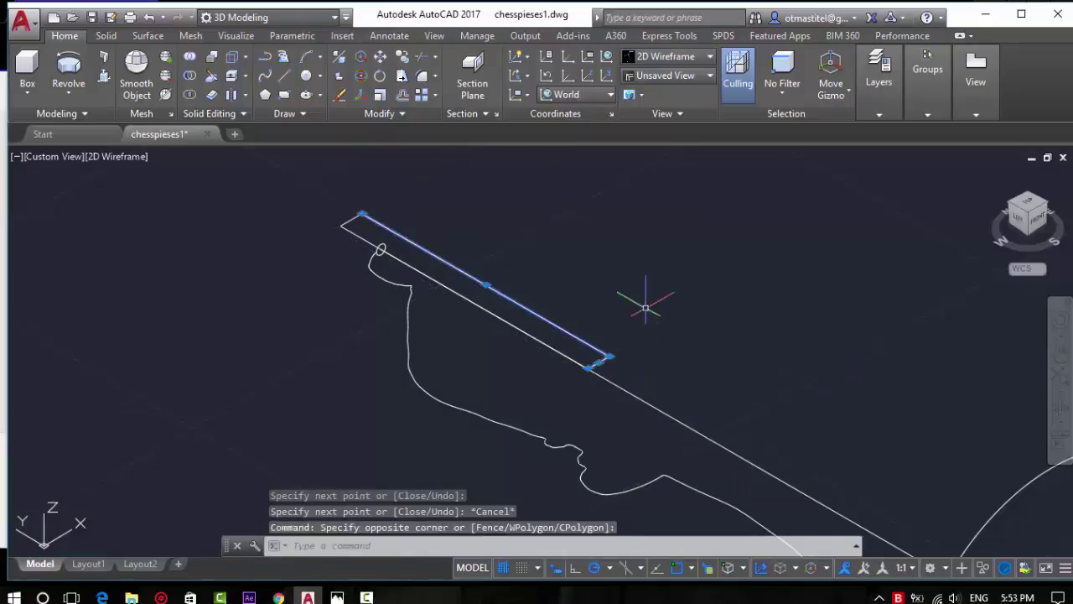
{"action": "scroll", "coordinate": [372, 196], "scroll_direction": "up", "scroll_amount": 3}
{"action": "left_click", "coordinate": [347, 252]}
{"action": "left_click", "coordinate": [276, 230]}
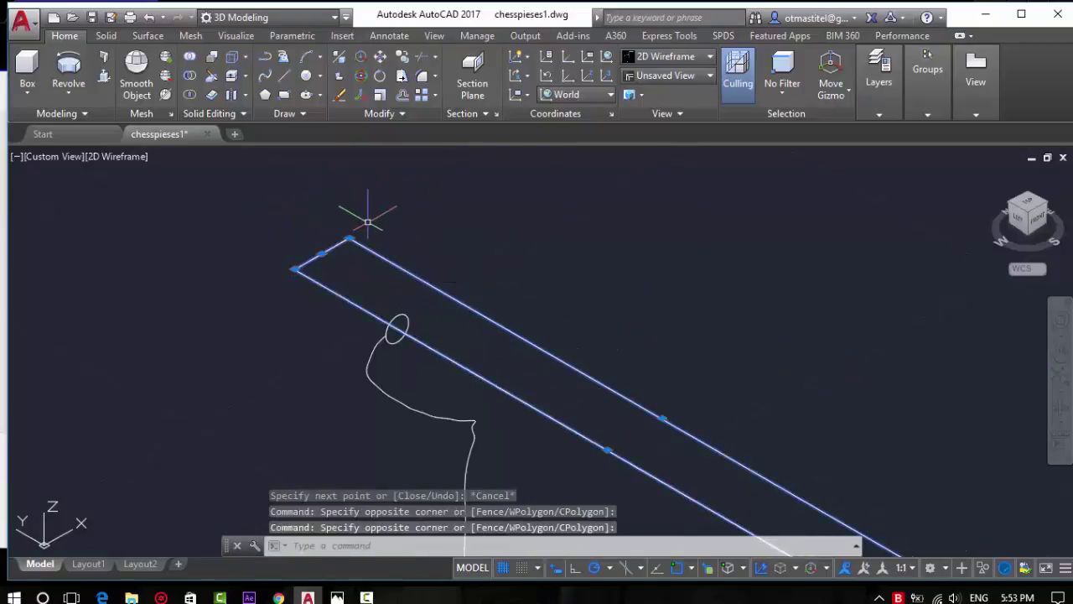
{"action": "type", "text": "join"}
{"action": "key", "text": "Return"}
{"action": "scroll", "coordinate": [361, 197], "scroll_direction": "down", "scroll_amount": 3}
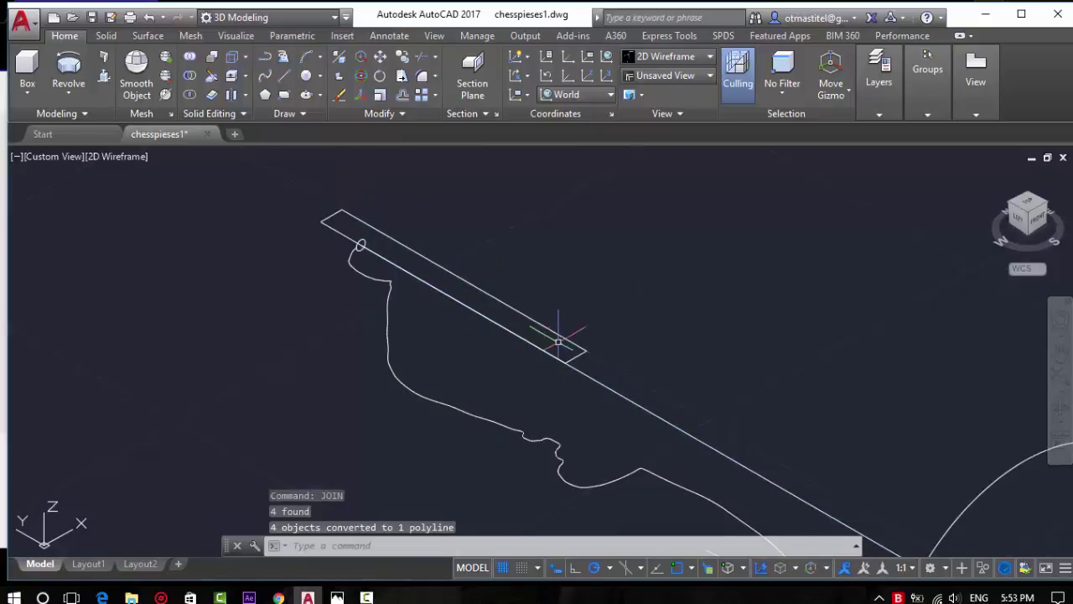
{"action": "scroll", "coordinate": [586, 356], "scroll_direction": "up", "scroll_amount": 3}
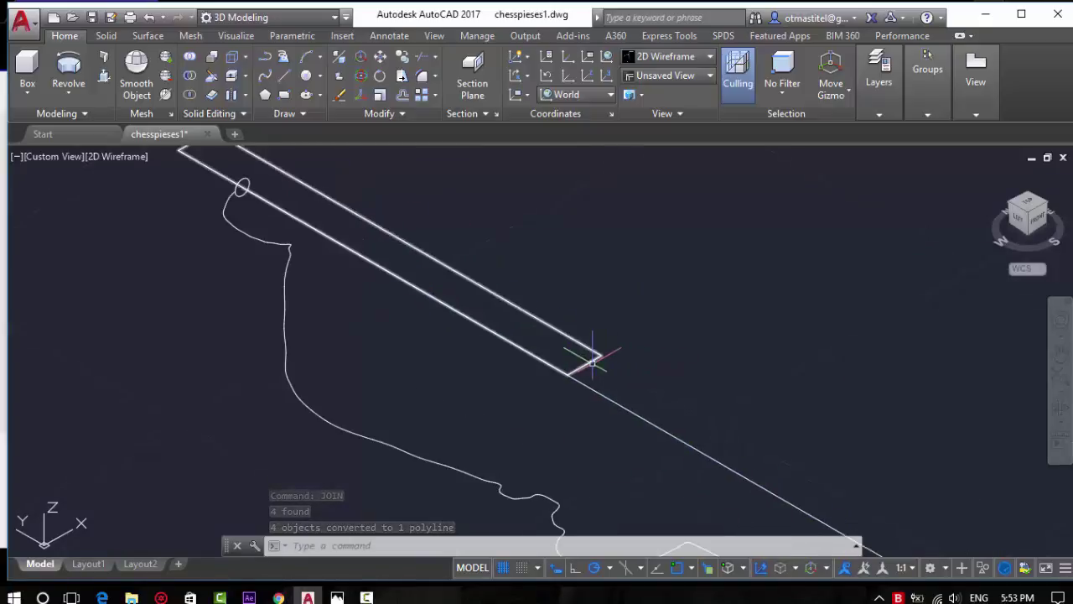
{"action": "left_click", "coordinate": [584, 365]}
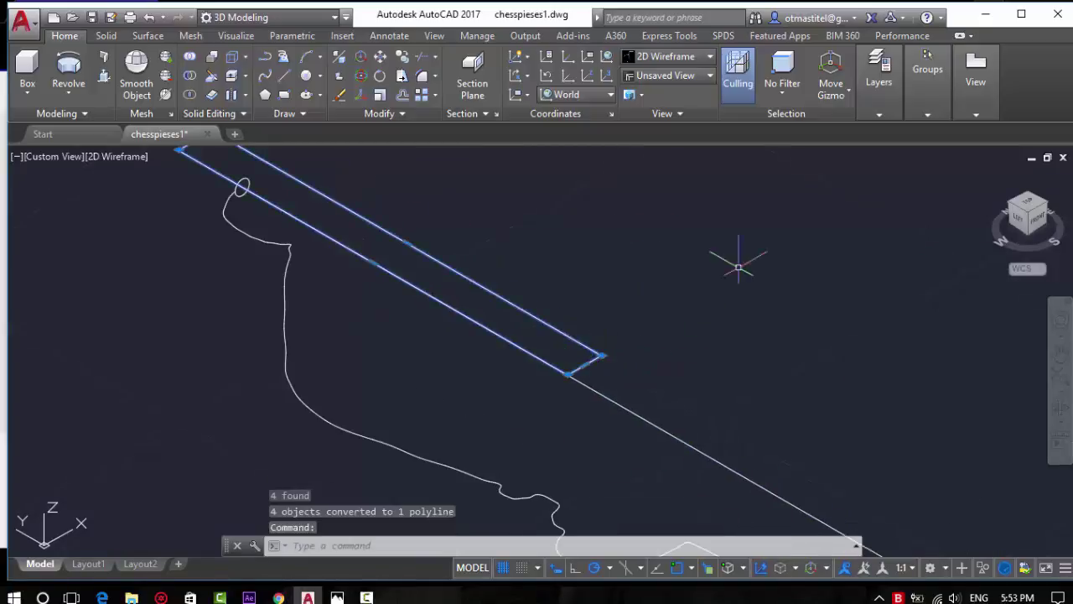
{"action": "left_click", "coordinate": [365, 80]}
{"action": "left_click", "coordinate": [584, 363]}
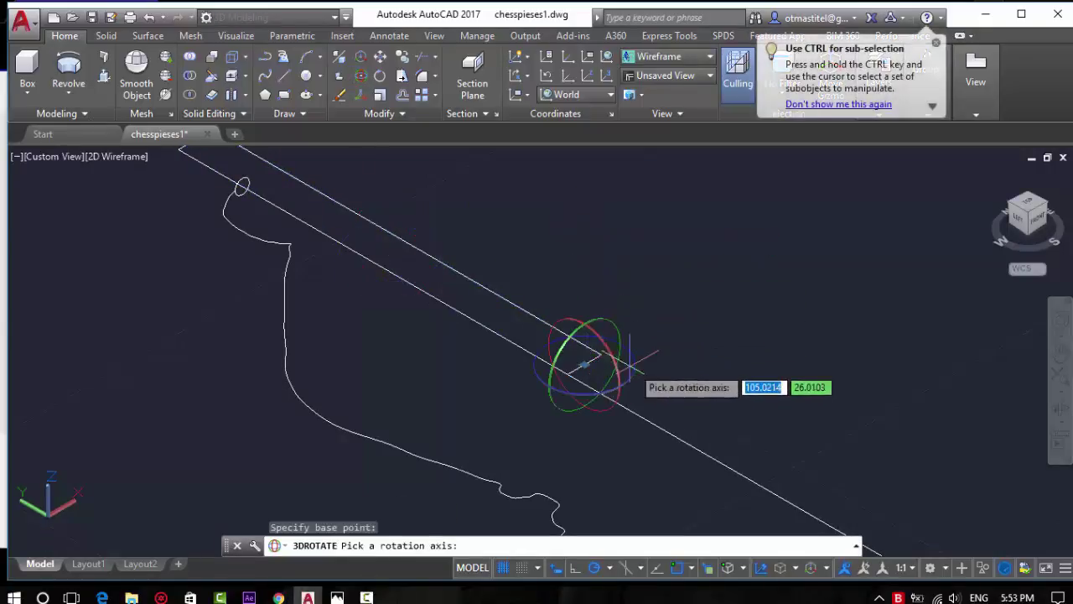
{"action": "mouse_move", "coordinate": [629, 361]}
{"action": "middle_mouse_down", "text": "shift"}
{"action": "mouse_move", "coordinate": [663, 340]}
{"action": "mouse_move", "coordinate": [683, 259]}
{"action": "middle_mouse_up", "text": "shift"}
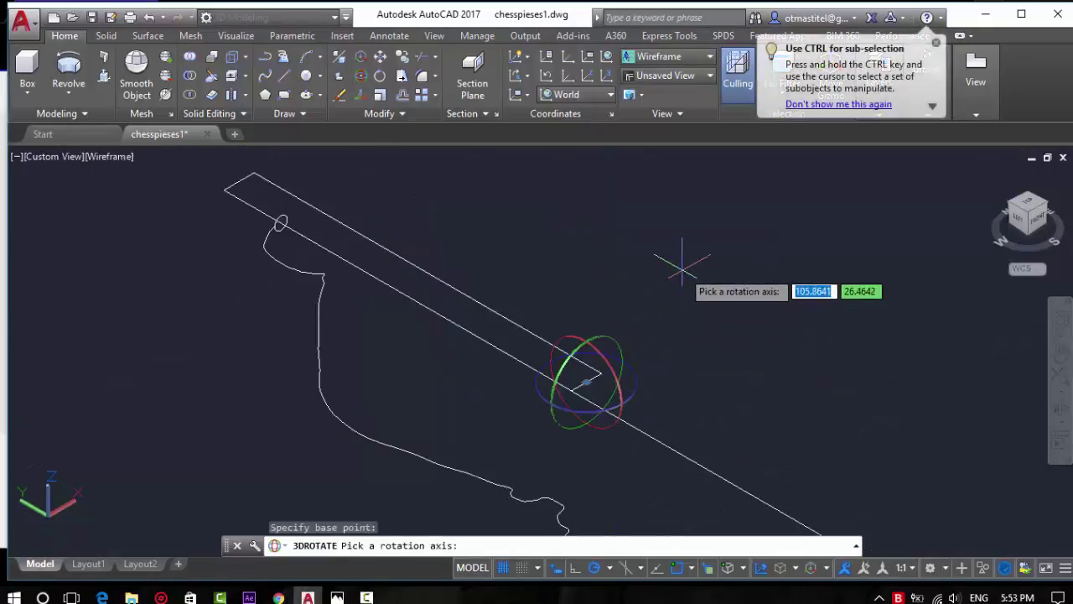
{"action": "left_click", "coordinate": [638, 383]}
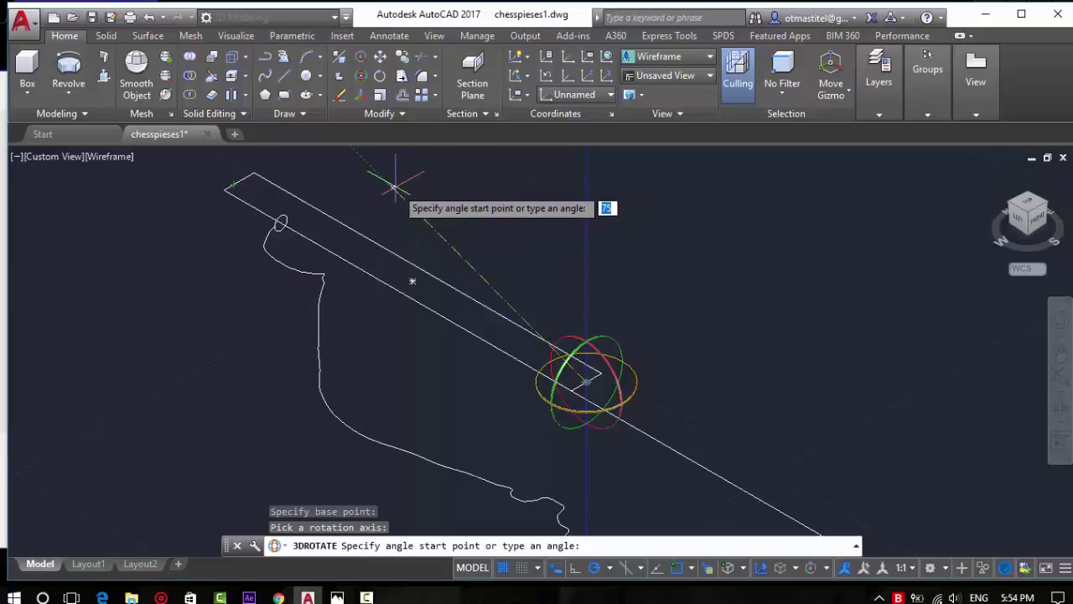
{"action": "key", "text": "Return"}
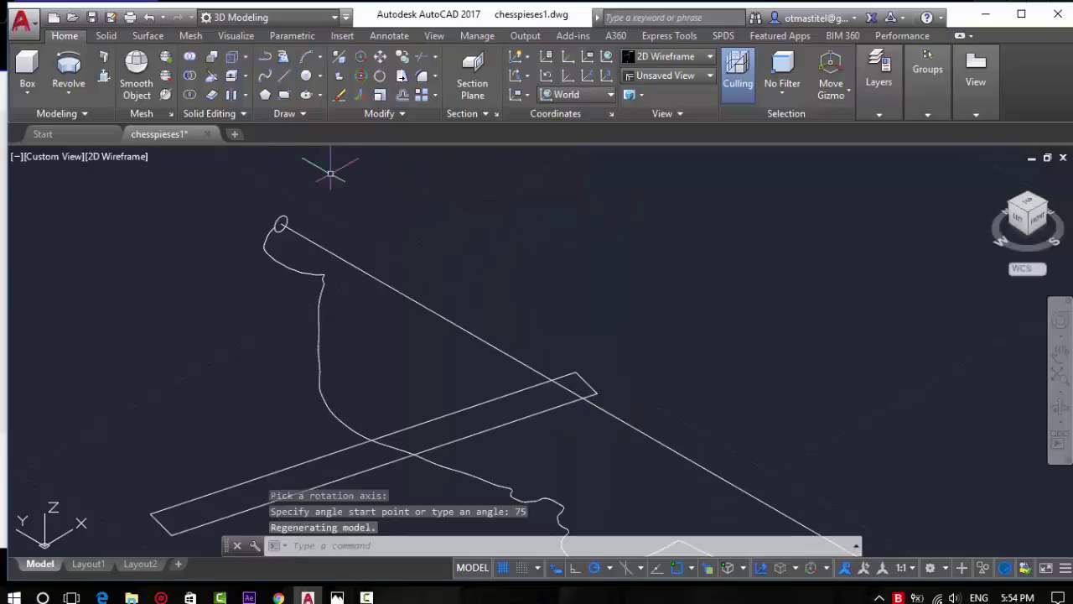
{"action": "left_click", "coordinate": [149, 20]}
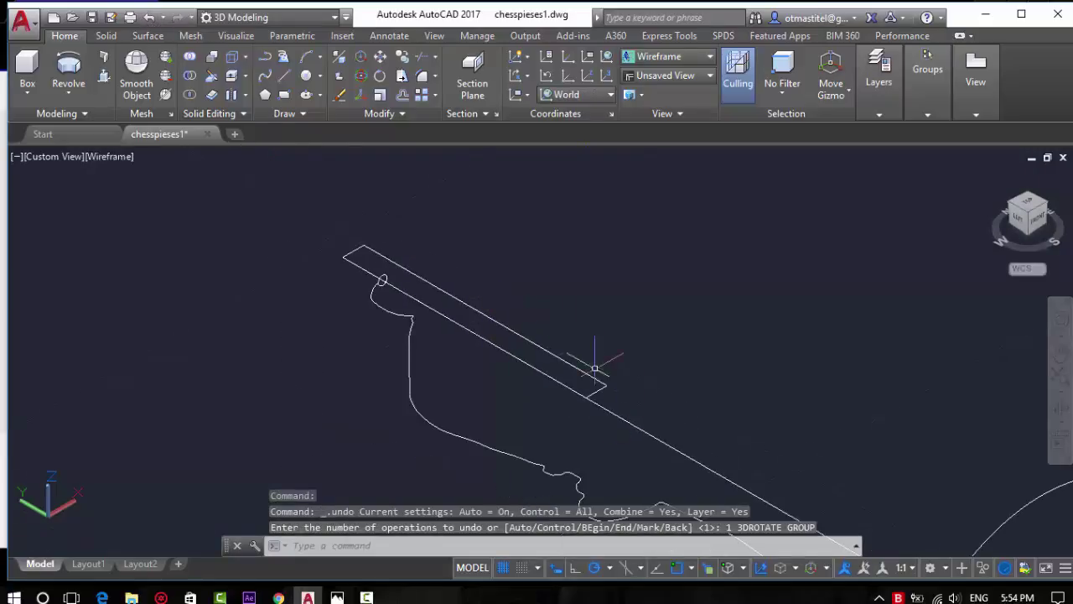
{"action": "left_click", "coordinate": [642, 388]}
{"action": "key", "text": "Escape"}
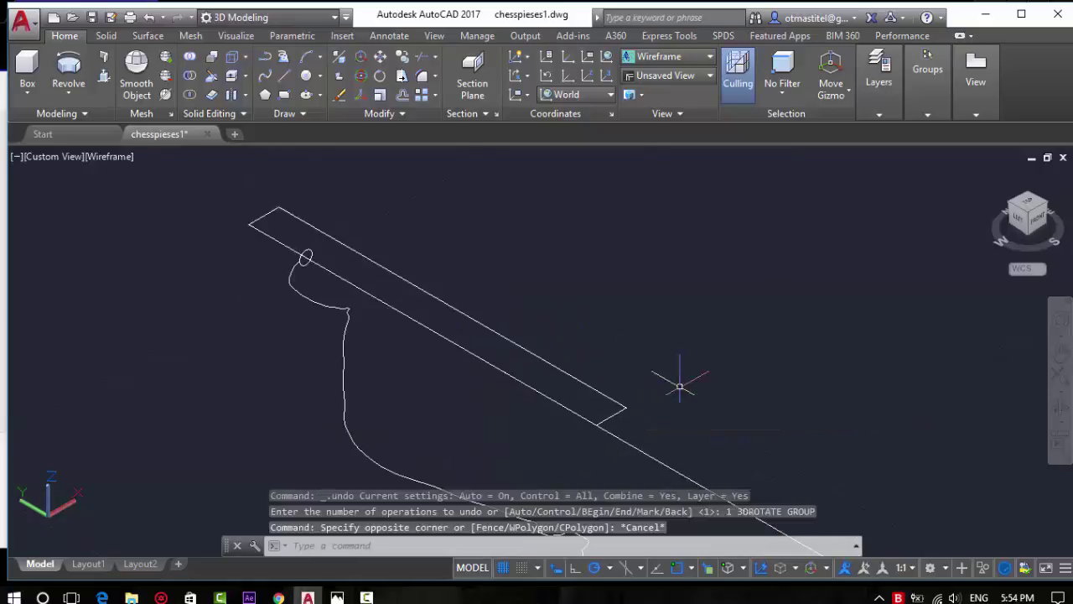
Draw a circle on the bar's short end and trim away its arc inside the bar
{"action": "left_click", "coordinate": [306, 75]}
{"action": "left_click", "coordinate": [624, 409]}
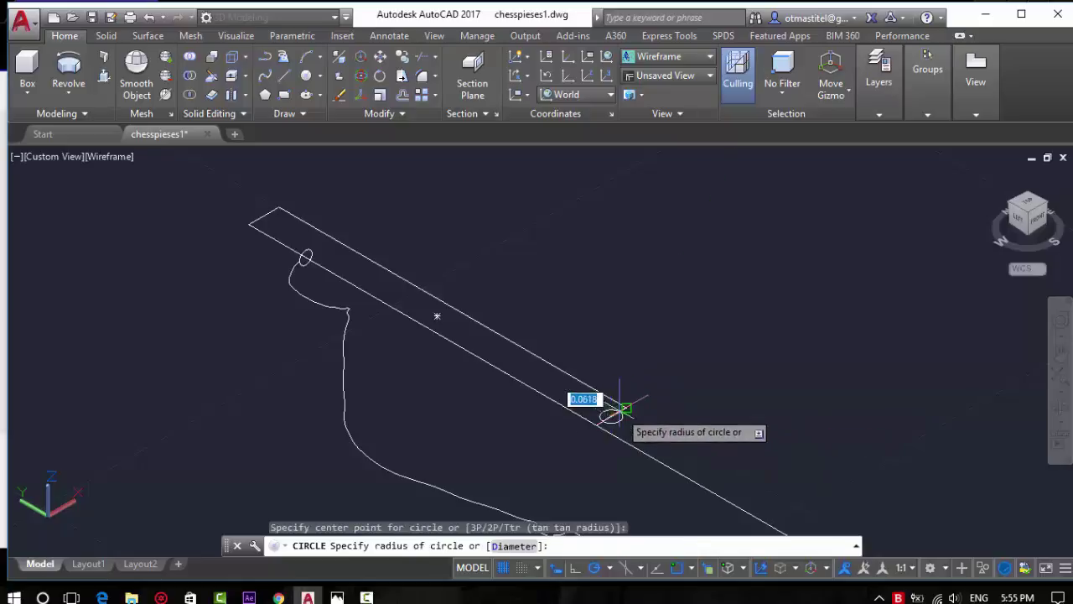
{"action": "left_click", "coordinate": [624, 408]}
{"action": "key", "text": "Escape"}
{"action": "scroll", "coordinate": [621, 406], "scroll_direction": "up", "scroll_amount": 1}
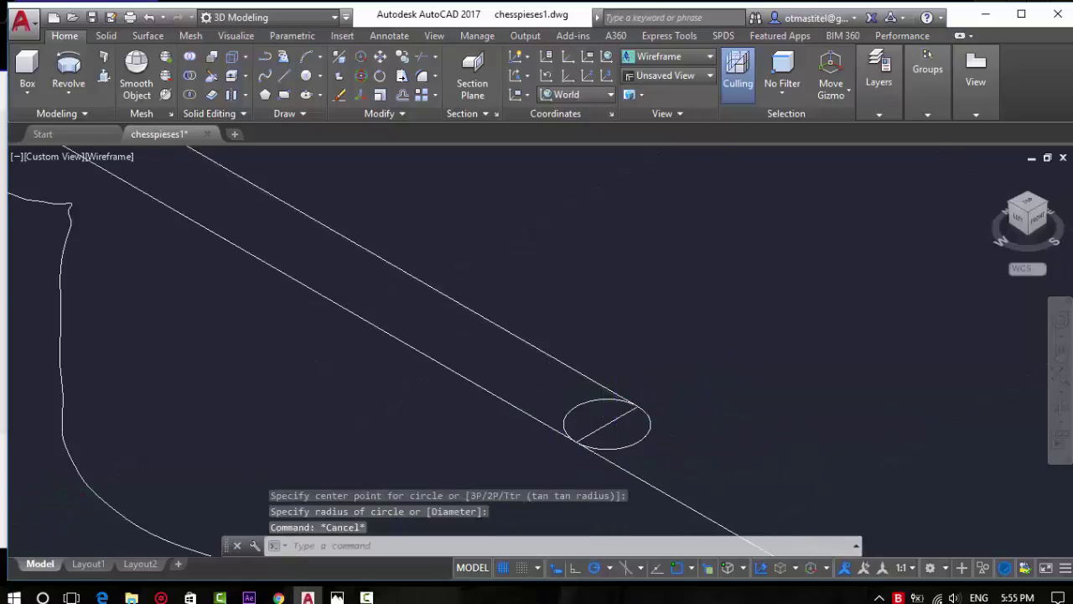
{"action": "scroll", "coordinate": [624, 410], "scroll_direction": "up", "scroll_amount": 1}
{"action": "left_click", "coordinate": [635, 343]}
{"action": "left_click", "coordinate": [551, 358]}
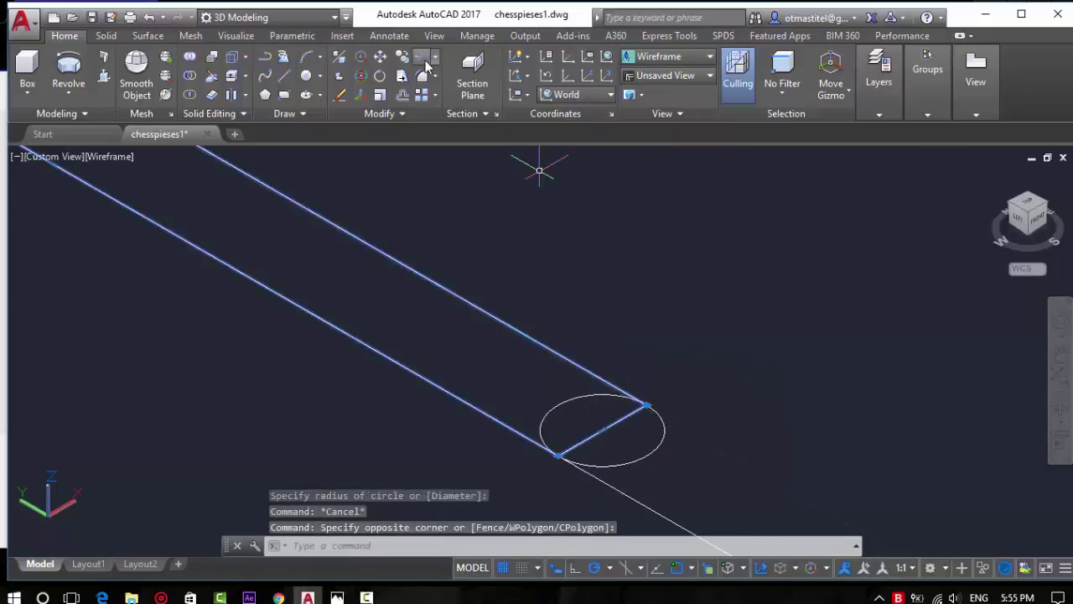
{"action": "left_click", "coordinate": [424, 57]}
{"action": "left_click", "coordinate": [578, 394]}
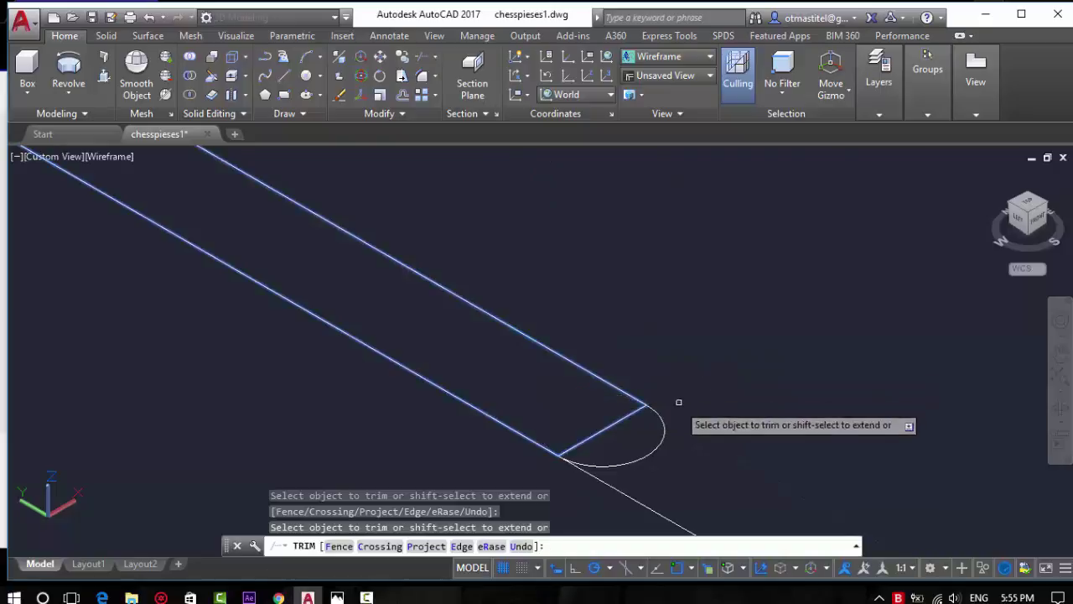
{"action": "key", "text": "Escape"}
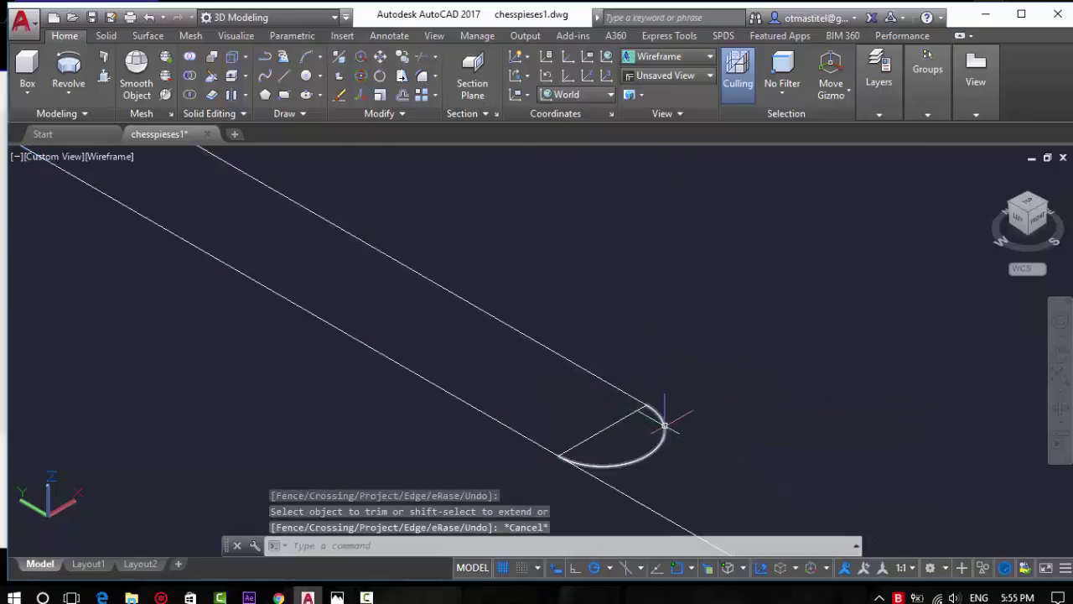
Explode the bar outline with XPL and delete the short end line
{"action": "left_click", "coordinate": [617, 426]}
{"action": "left_click", "coordinate": [617, 411]}
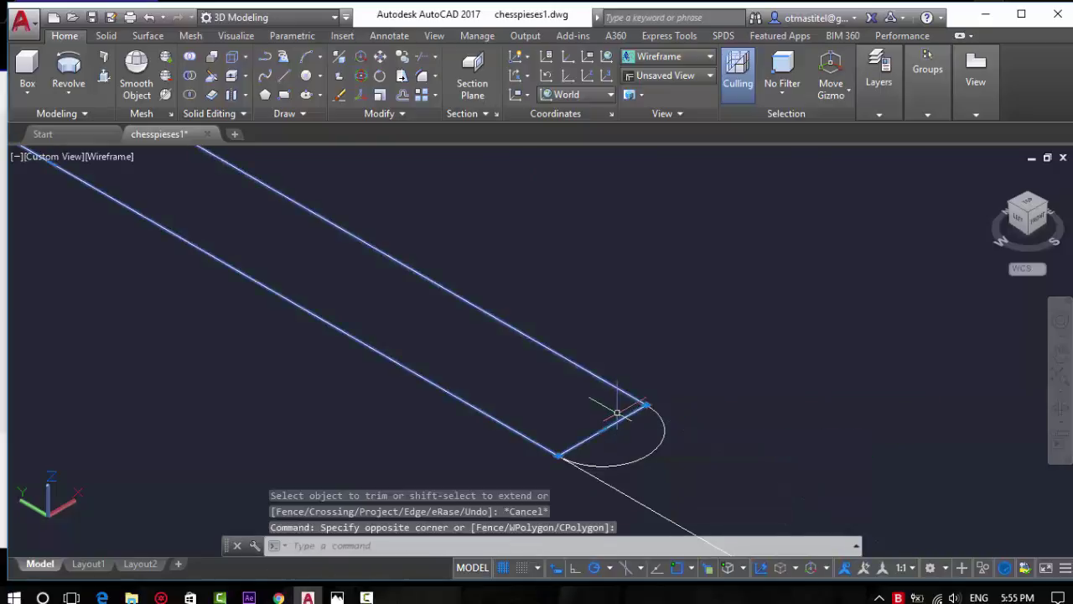
{"action": "type", "text": "expl"}
{"action": "key", "text": "Return"}
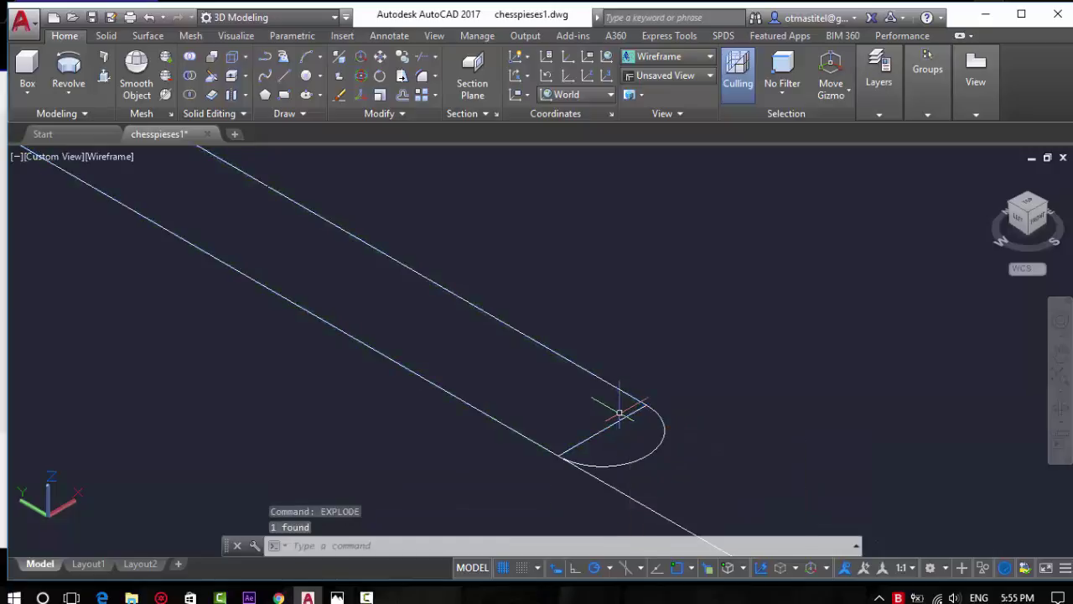
{"action": "left_click", "coordinate": [620, 418]}
{"action": "key", "text": "Delete"}
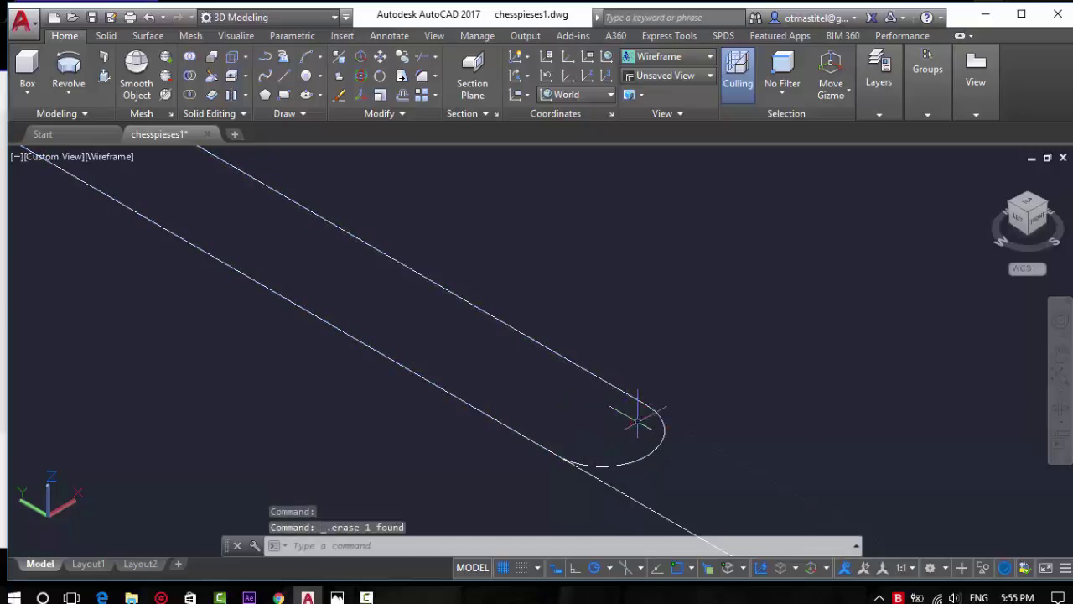
Join the semicircle arc and both long lines into a single polyline
{"action": "left_click", "coordinate": [662, 440]}
{"action": "left_click", "coordinate": [527, 333]}
{"action": "scroll", "coordinate": [263, 228], "scroll_direction": "down", "scroll_amount": 1}
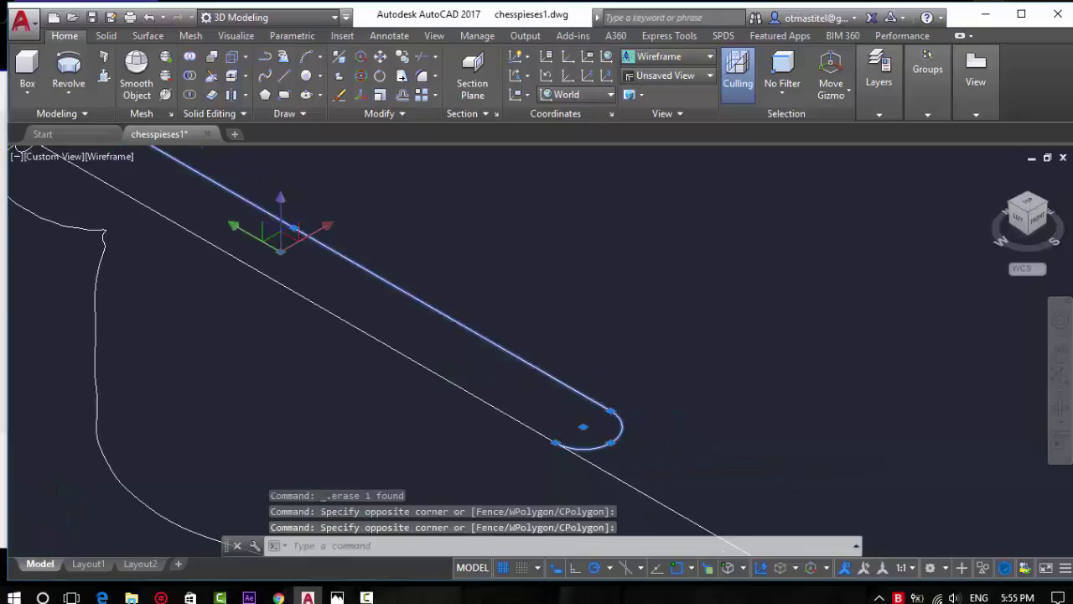
{"action": "scroll", "coordinate": [347, 240], "scroll_direction": "down", "scroll_amount": 1}
{"action": "scroll", "coordinate": [361, 234], "scroll_direction": "down", "scroll_amount": 1}
{"action": "scroll", "coordinate": [238, 202], "scroll_direction": "up", "scroll_amount": 1}
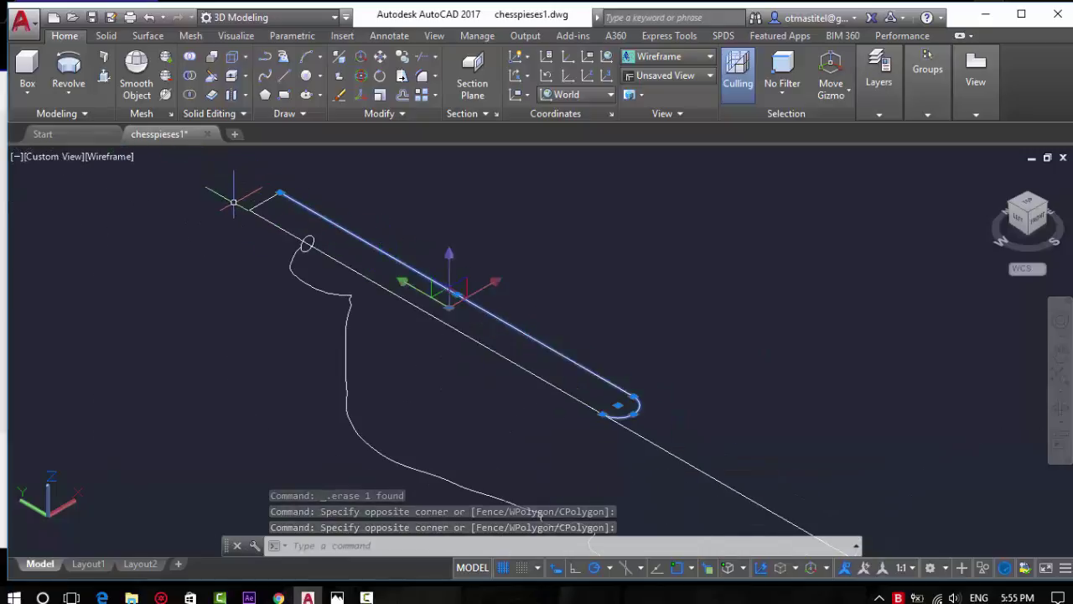
{"action": "scroll", "coordinate": [237, 202], "scroll_direction": "up", "scroll_amount": 2}
{"action": "left_click_drag", "start_coordinate": [335, 227], "coordinate": [227, 196]}
{"action": "scroll", "coordinate": [671, 484], "scroll_direction": "down", "scroll_amount": 2}
{"action": "scroll", "coordinate": [672, 484], "scroll_direction": "up", "scroll_amount": 1}
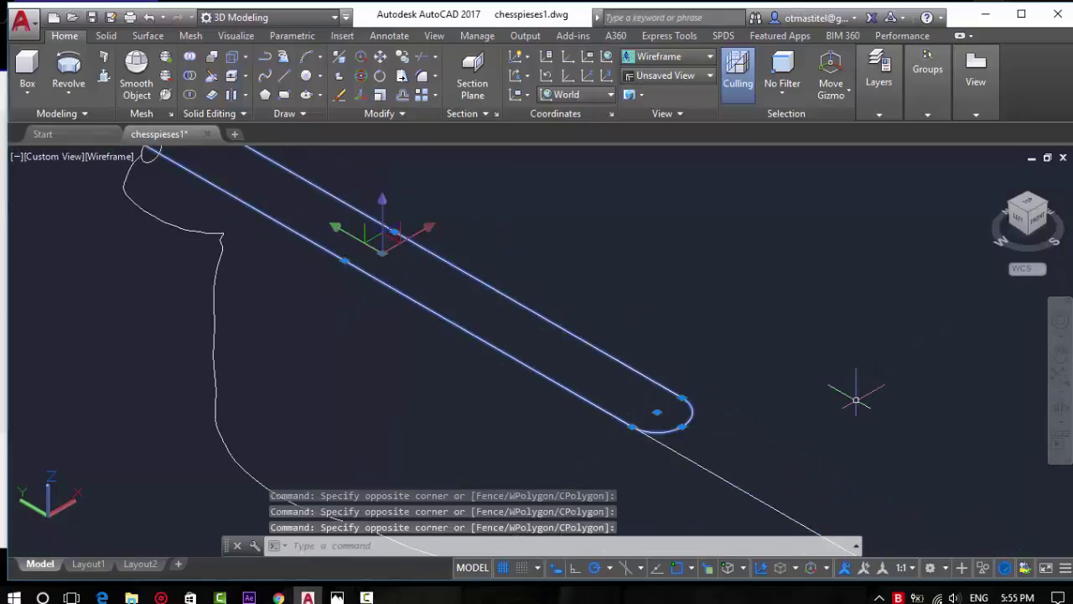
{"action": "type", "text": "join"}
{"action": "key", "text": "Return"}
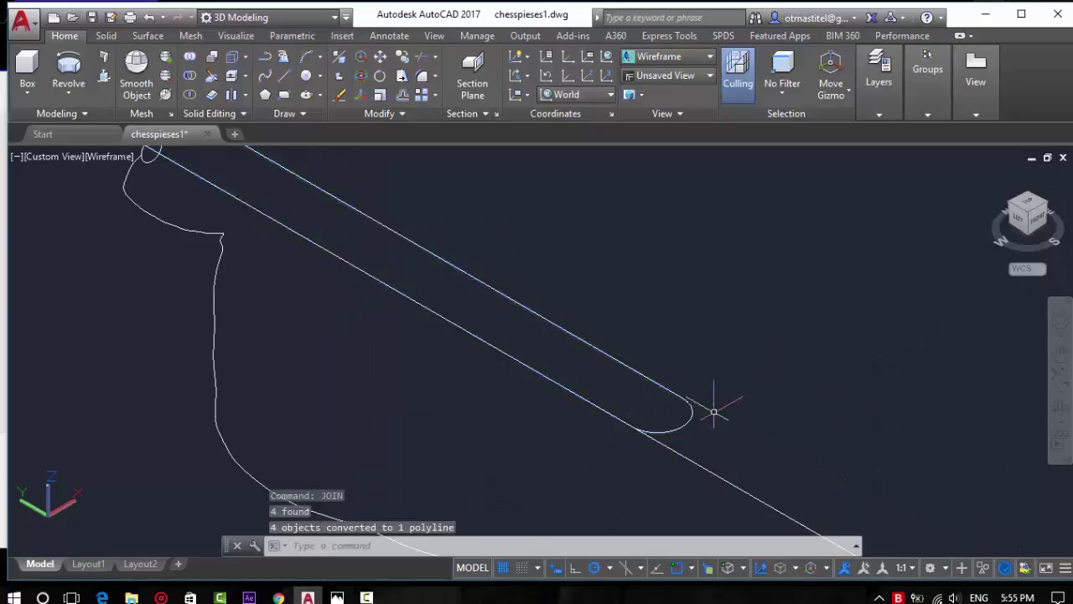
{"action": "left_click", "coordinate": [683, 425]}
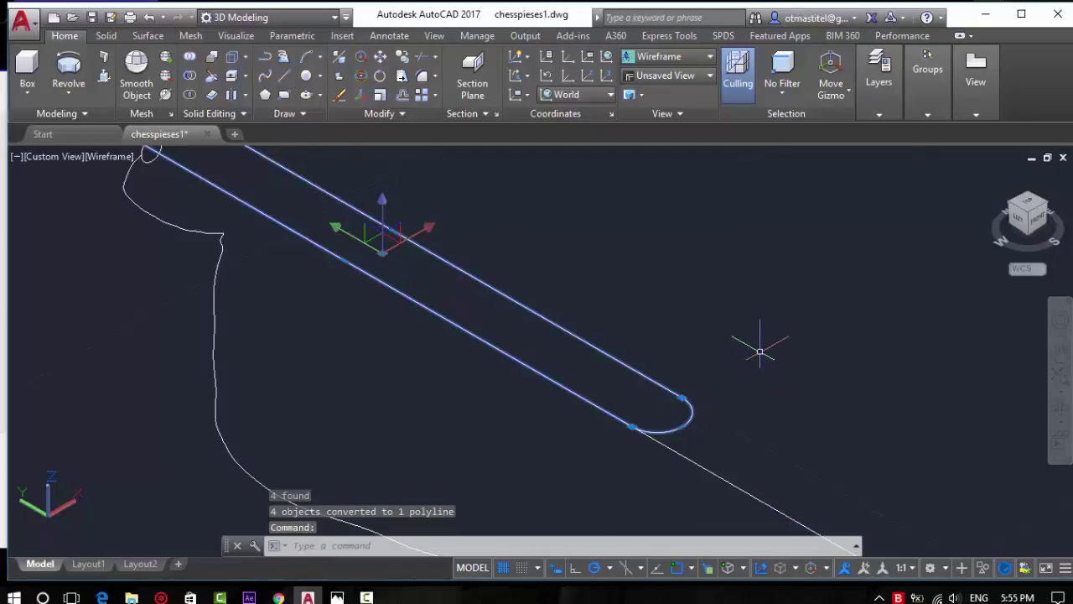
3D-rotate the rounded bar about its arc end so it angles upward over the profile
{"action": "left_click", "coordinate": [374, 94]}
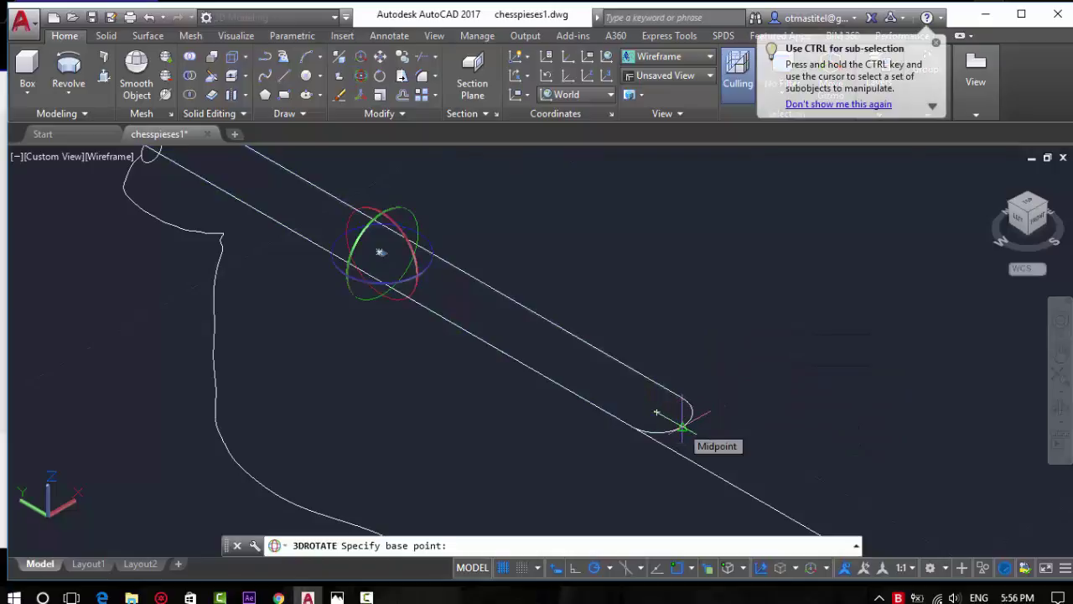
{"action": "left_click", "coordinate": [681, 425]}
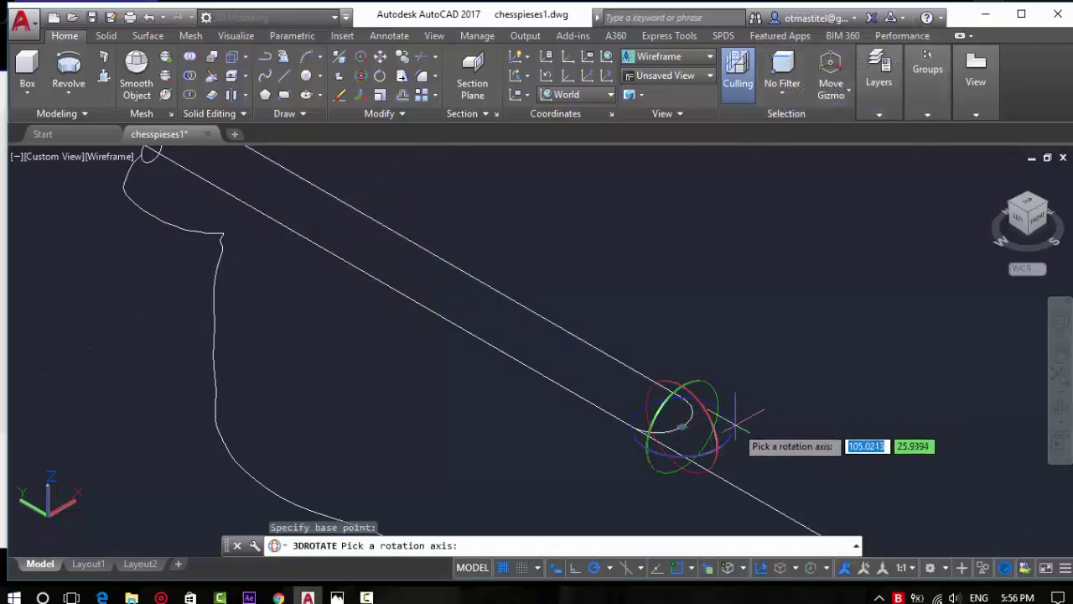
{"action": "left_click", "coordinate": [727, 421]}
{"action": "scroll", "coordinate": [406, 252], "scroll_direction": "down", "scroll_amount": 2}
{"action": "scroll", "coordinate": [405, 252], "scroll_direction": "down", "scroll_amount": 1}
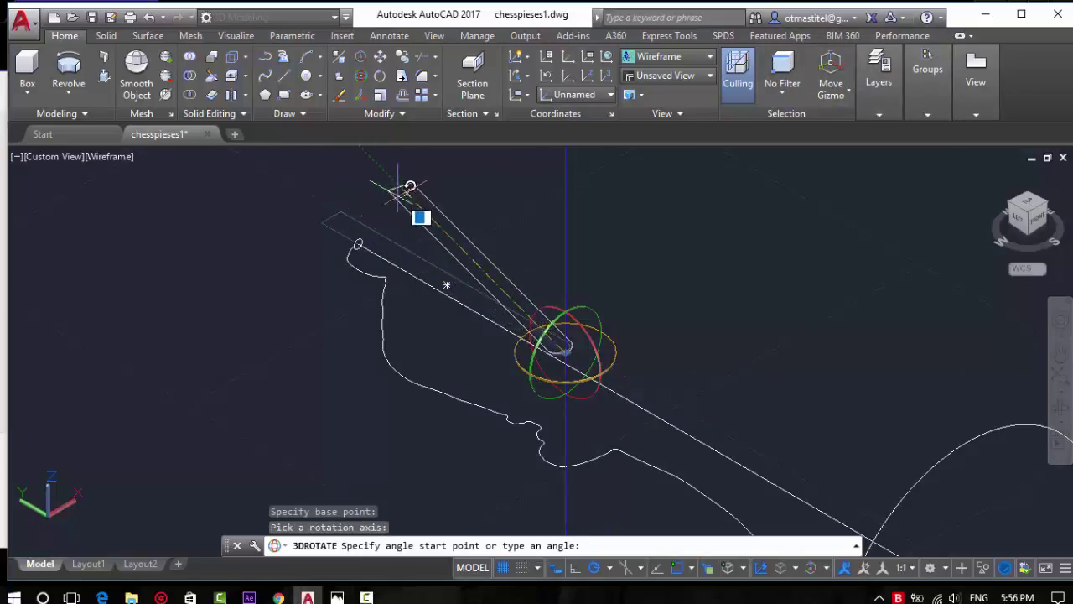
{"action": "left_click", "coordinate": [381, 198]}
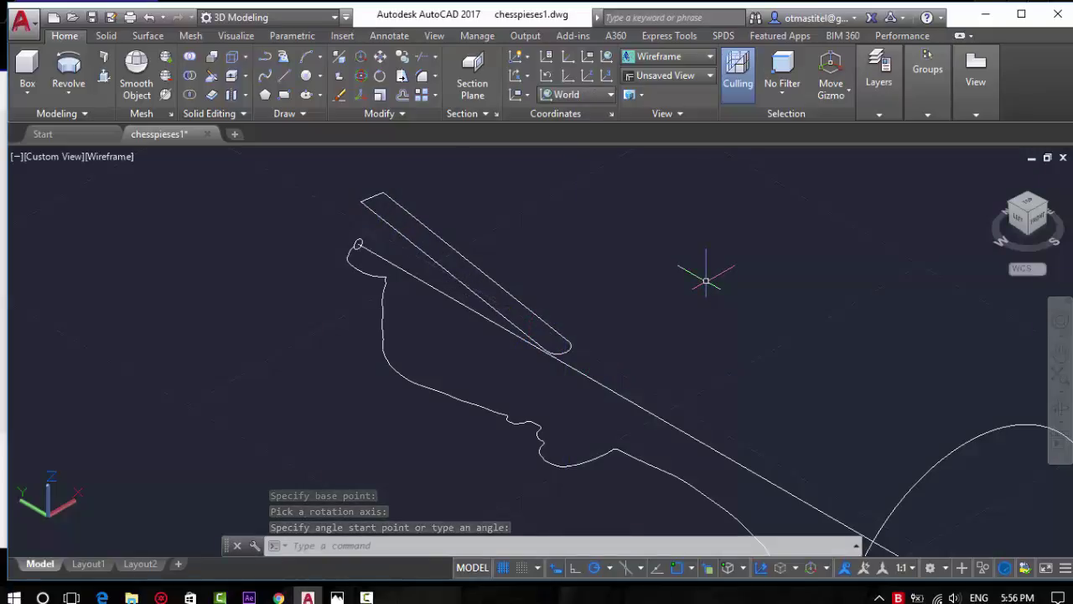
{"action": "scroll", "coordinate": [541, 285], "scroll_direction": "down", "scroll_amount": 2}
{"action": "key", "text": "Escape"}
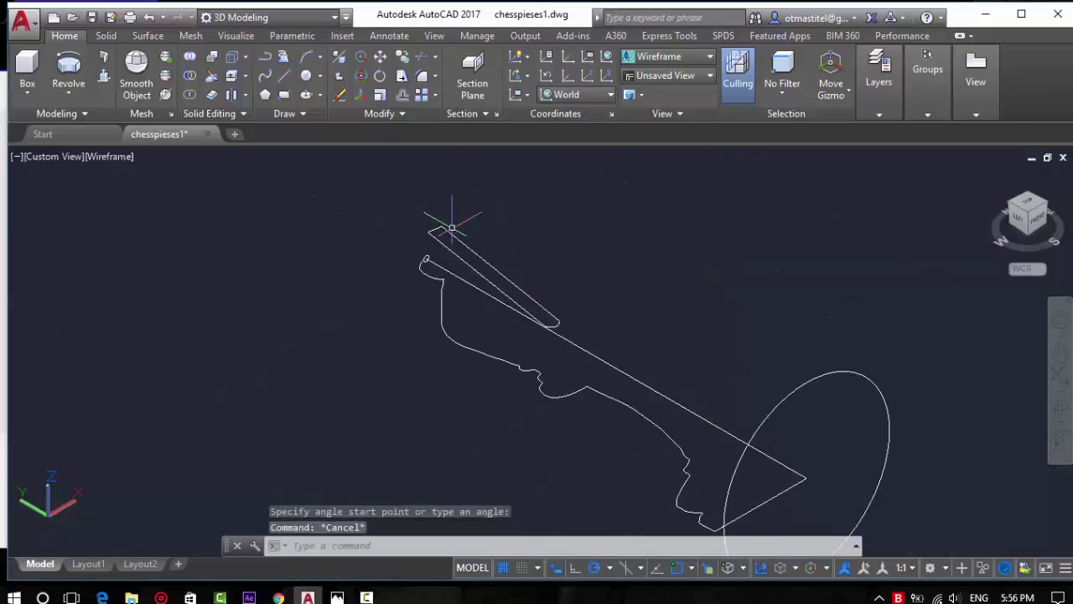
Extrude the rounded bar to height 2 and move the solid down 1 unit
{"action": "left_click", "coordinate": [69, 93]}
{"action": "left_click", "coordinate": [72, 115]}
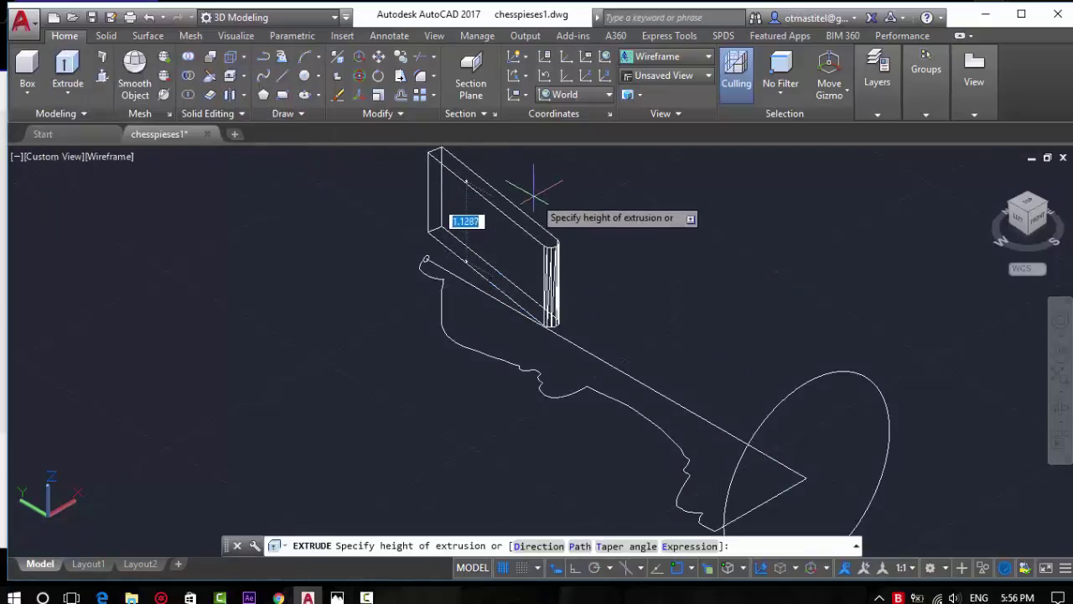
{"action": "type", "text": "2"}
{"action": "key", "text": "Return"}
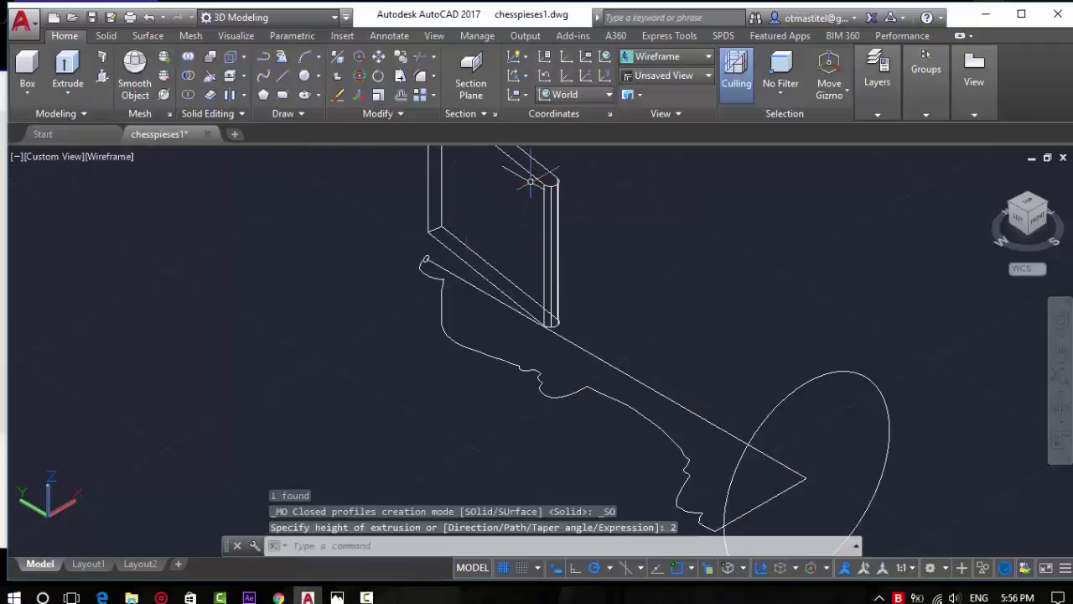
{"action": "key", "text": "Escape"}
{"action": "left_click", "coordinate": [557, 188]}
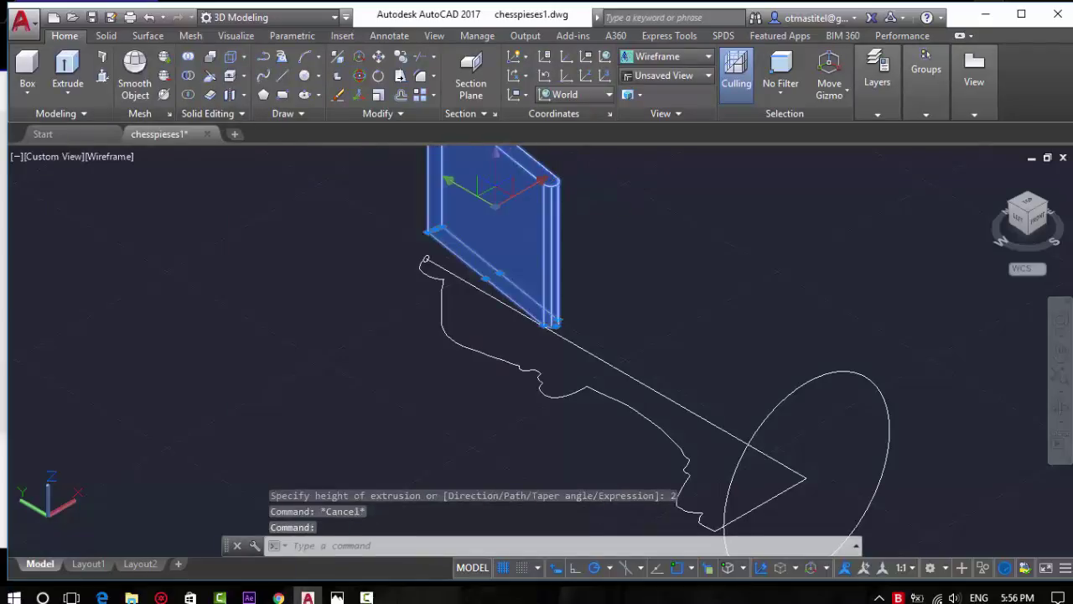
{"action": "left_click", "coordinate": [496, 168]}
{"action": "type", "text": "1"}
{"action": "key", "text": "Return"}
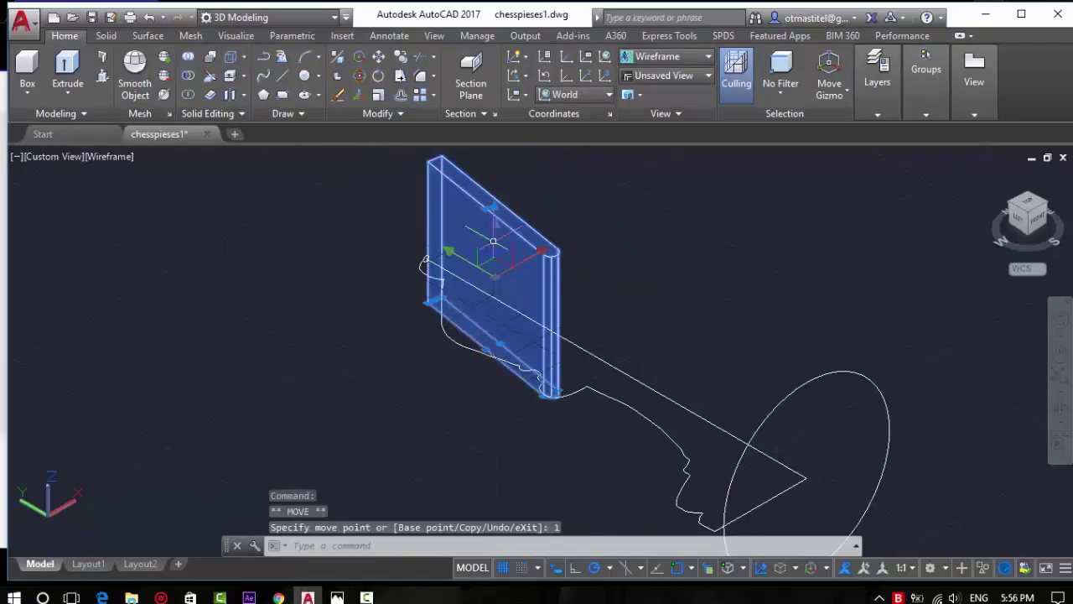
{"action": "key", "text": "Escape"}
View the model in Hidden and Realistic, return to 2D Wireframe, and crossing-select it
{"action": "left_click", "coordinate": [114, 161]}
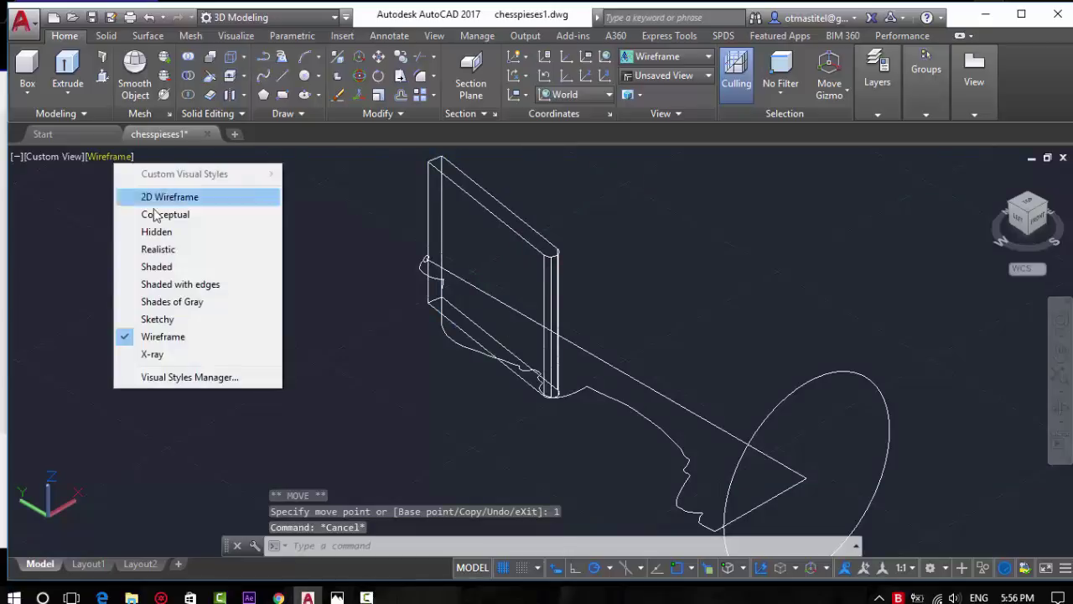
{"action": "left_click", "coordinate": [161, 235]}
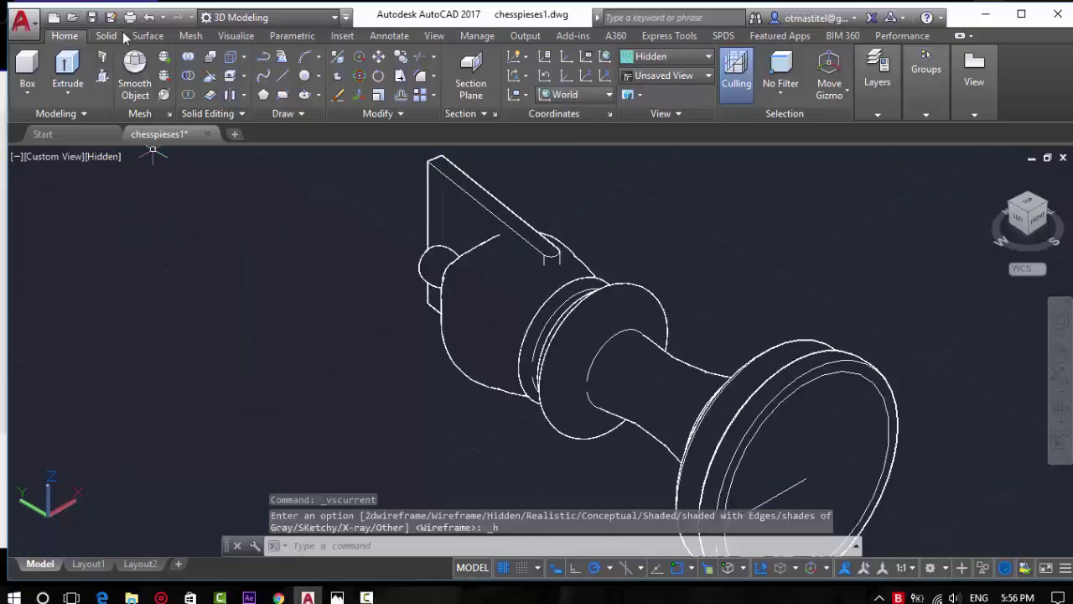
{"action": "left_click", "coordinate": [99, 159]}
{"action": "left_click", "coordinate": [142, 248]}
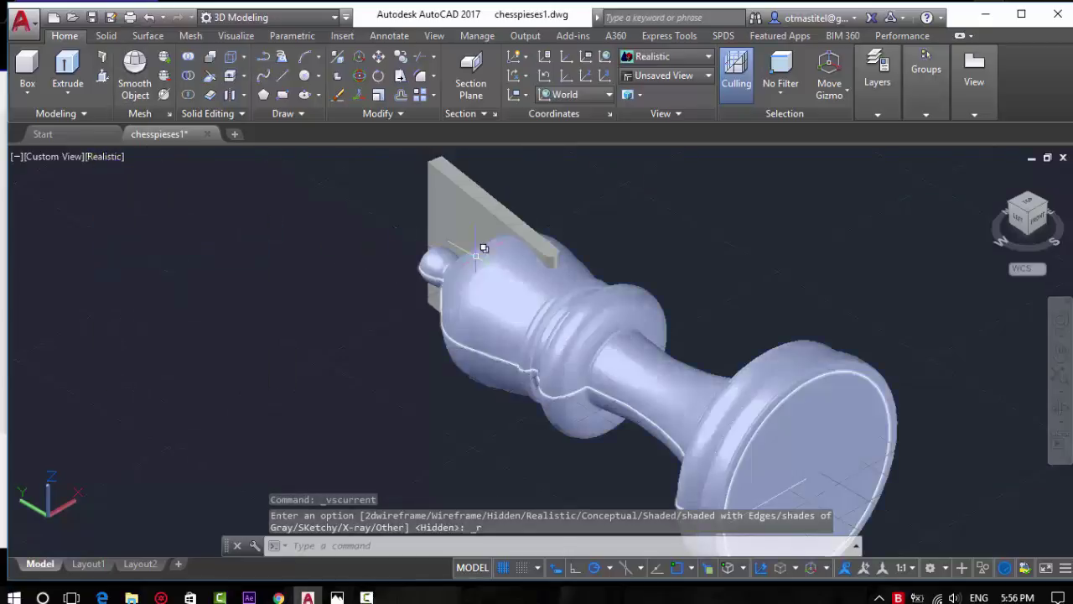
{"action": "key", "text": "Escape"}
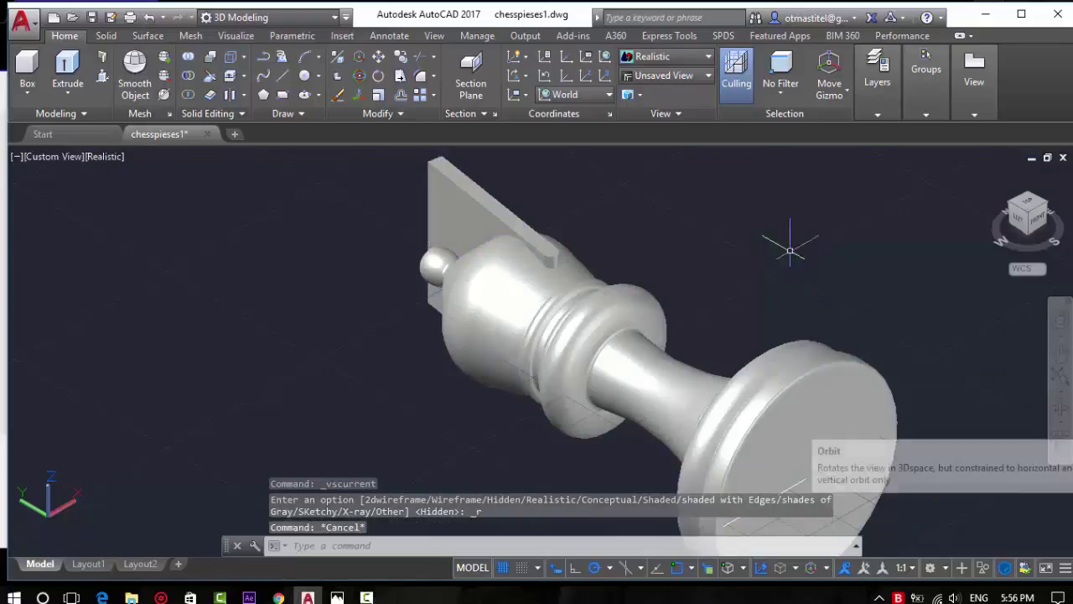
{"action": "scroll", "coordinate": [777, 240], "scroll_direction": "down", "scroll_amount": 2}
{"action": "key", "text": "Escape"}
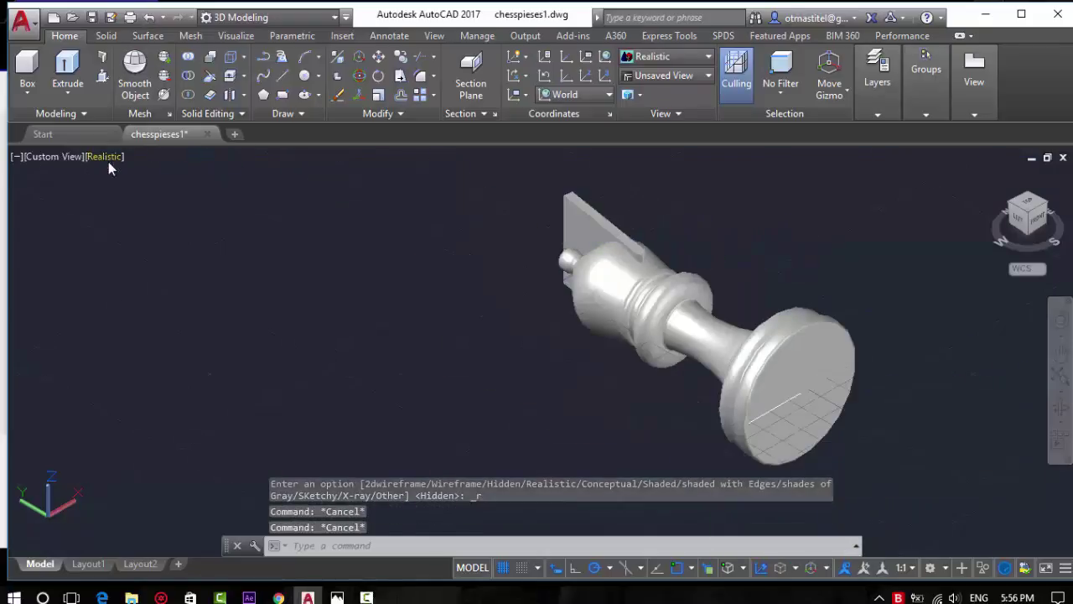
{"action": "left_click", "coordinate": [108, 162]}
{"action": "left_click", "coordinate": [181, 197]}
{"action": "scroll", "coordinate": [351, 298], "scroll_direction": "down", "scroll_amount": 2}
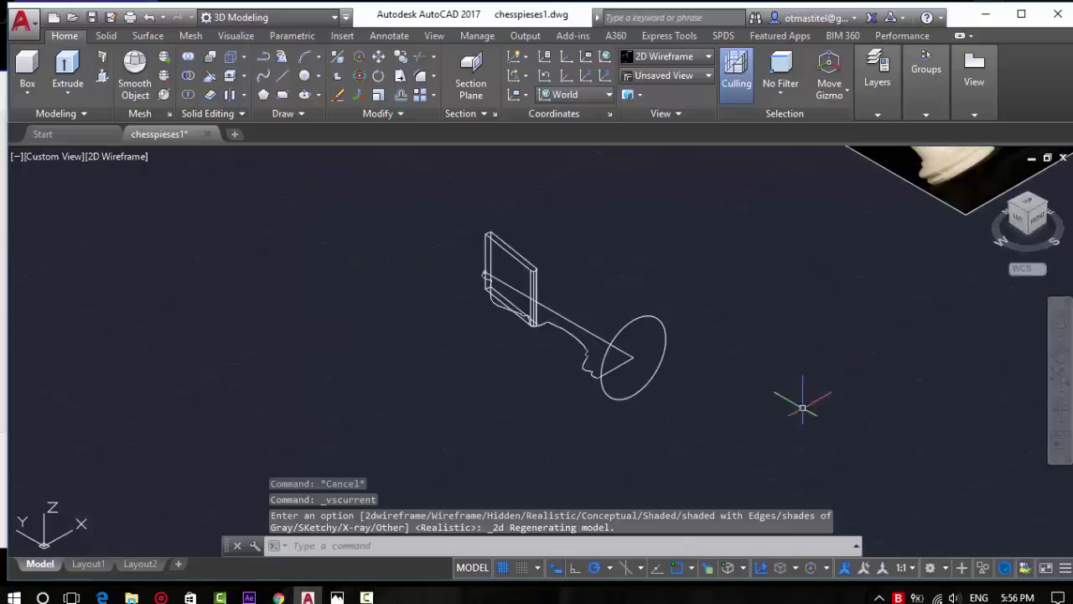
{"action": "left_click", "coordinate": [802, 395]}
{"action": "left_click", "coordinate": [423, 197]}
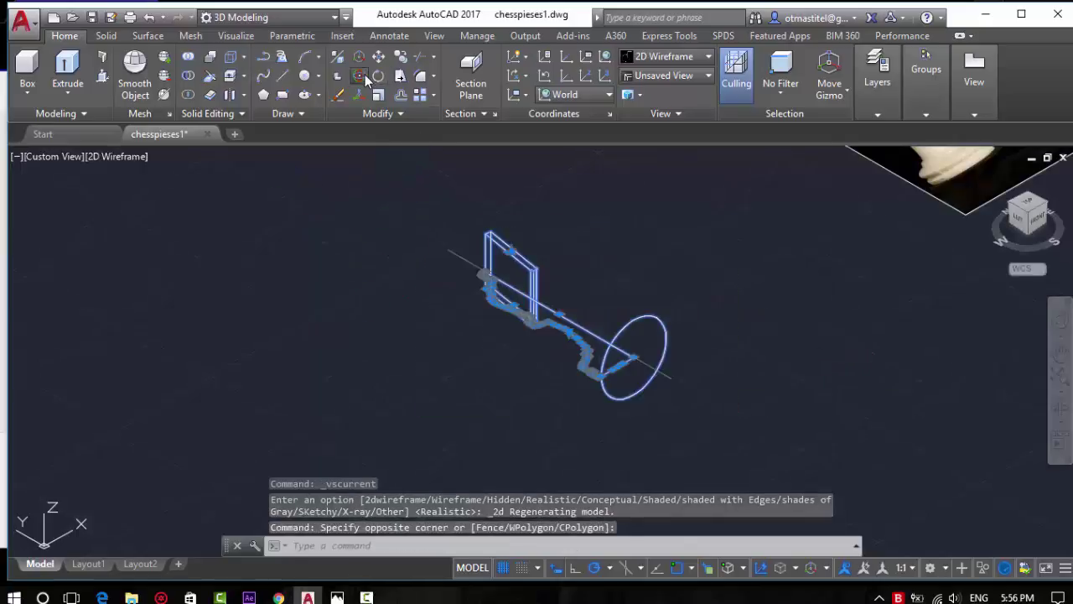
3D-rotate the selected model 90 degrees about its base so the bishop stands upright
{"action": "left_click", "coordinate": [359, 75]}
{"action": "scroll", "coordinate": [601, 322], "scroll_direction": "up", "scroll_amount": 3}
{"action": "left_click", "coordinate": [670, 394]}
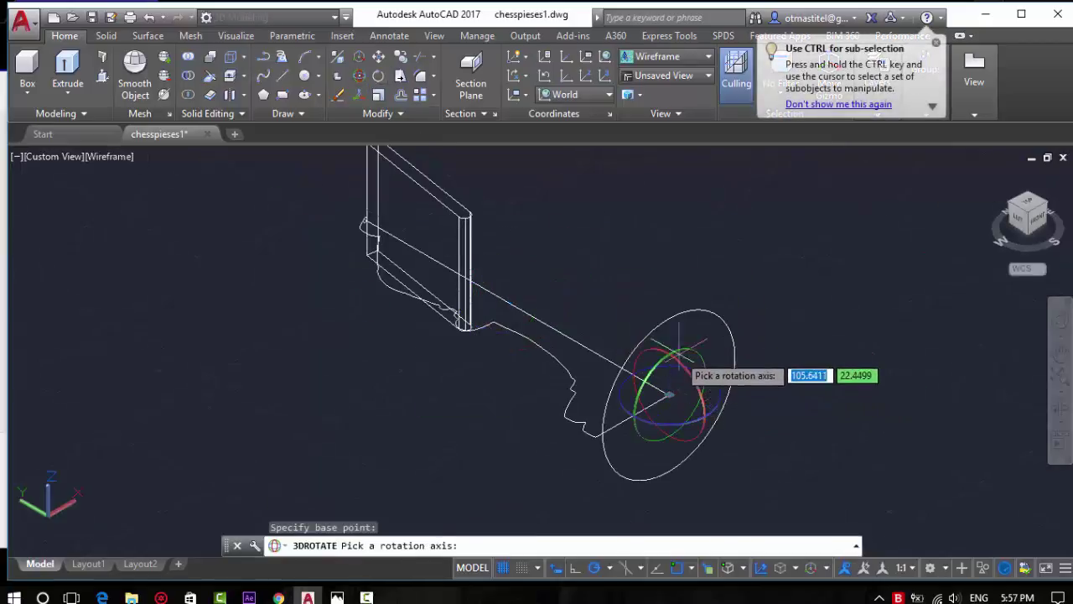
{"action": "left_click", "coordinate": [658, 356]}
{"action": "type", "text": "90"}
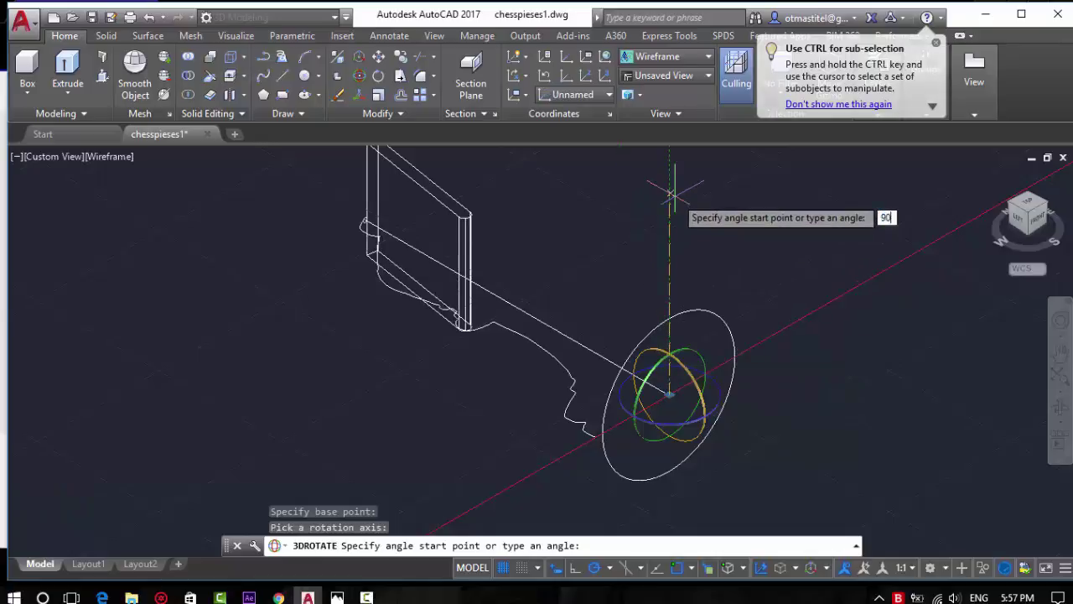
{"action": "key", "text": "Return"}
{"action": "key", "text": "Escape"}
{"action": "scroll", "coordinate": [611, 395], "scroll_direction": "down", "scroll_amount": 3}
Switch to Realistic shading and free-orbit around the bishop's head
{"action": "left_click", "coordinate": [118, 156]}
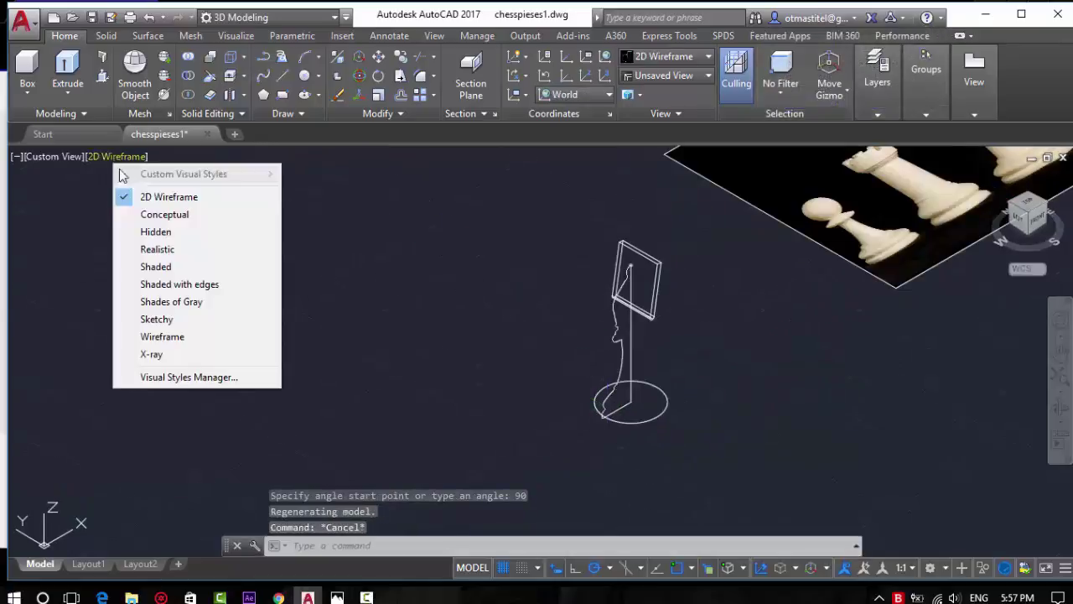
{"action": "left_click", "coordinate": [138, 248]}
{"action": "scroll", "coordinate": [657, 298], "scroll_direction": "up", "scroll_amount": 5}
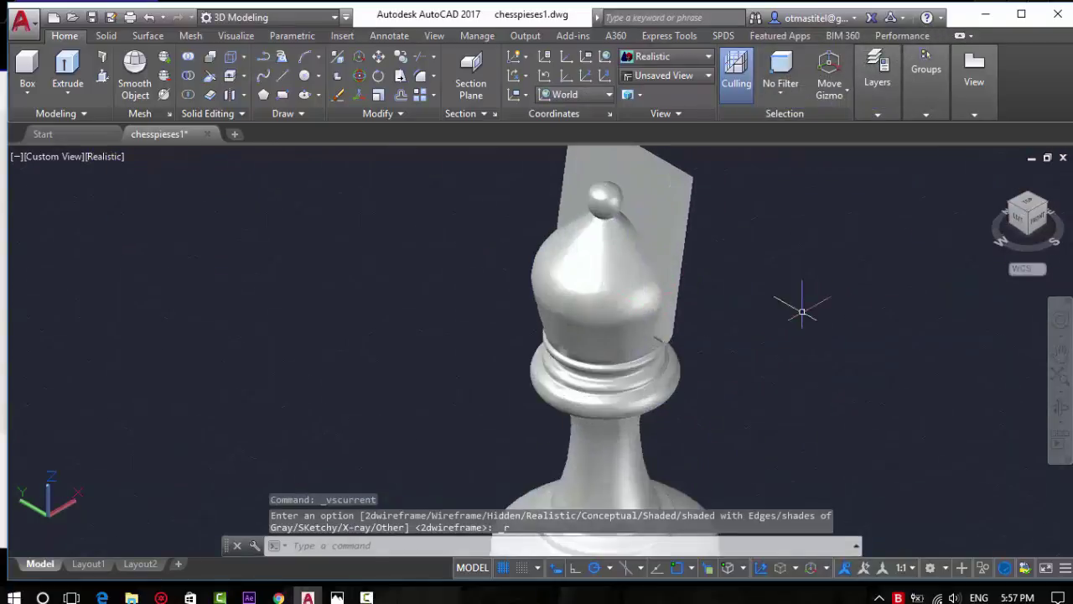
{"action": "left_click", "coordinate": [1061, 419]}
{"action": "left_click", "coordinate": [988, 453]}
{"action": "mouse_move", "coordinate": [514, 345]}
{"action": "left_mouse_down"}
{"action": "mouse_move", "coordinate": [436, 288]}
{"action": "mouse_move", "coordinate": [517, 287]}
{"action": "mouse_move", "coordinate": [544, 352]}
{"action": "mouse_move", "coordinate": [607, 320]}
{"action": "mouse_move", "coordinate": [797, 319]}
{"action": "left_mouse_up"}
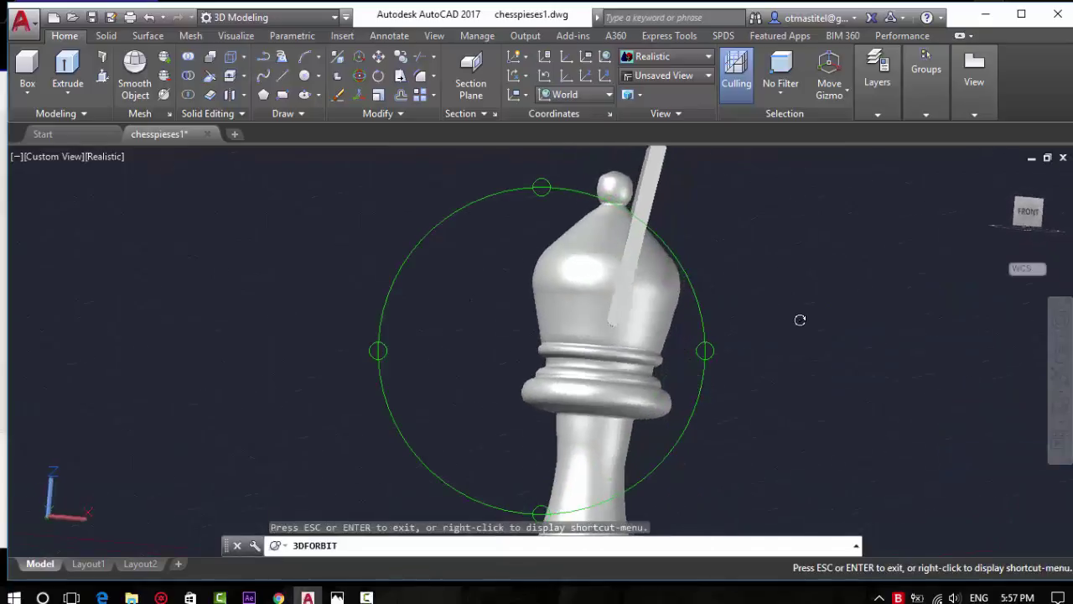
{"action": "key", "text": "Escape"}
{"action": "key", "text": "Escape"}
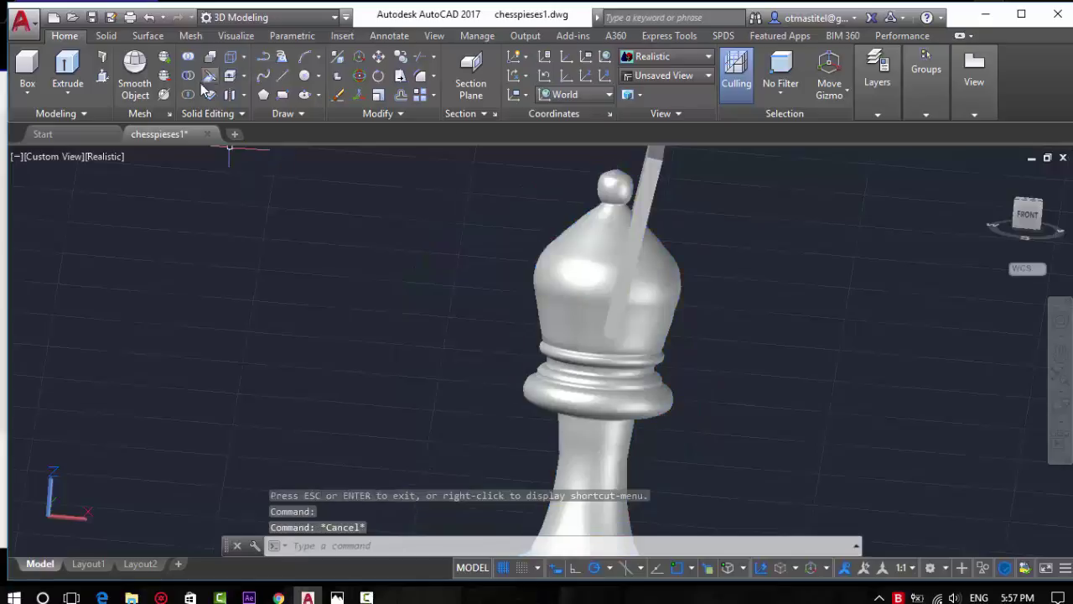
Subtract the slanted slab from the bishop to cut the slot in its mitre
{"action": "left_click", "coordinate": [188, 75]}
{"action": "left_click", "coordinate": [682, 311]}
{"action": "key", "text": "Return"}
{"action": "left_click", "coordinate": [653, 155]}
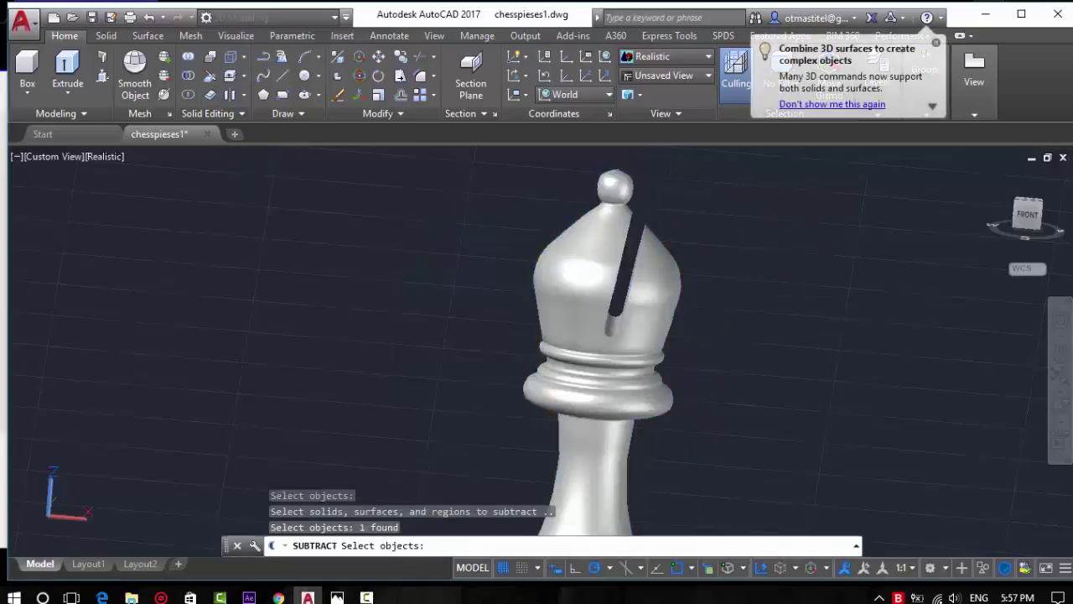
{"action": "key", "text": "Return"}
{"action": "scroll", "coordinate": [776, 233], "scroll_direction": "down", "scroll_amount": 2}
{"action": "key", "text": "Escape"}
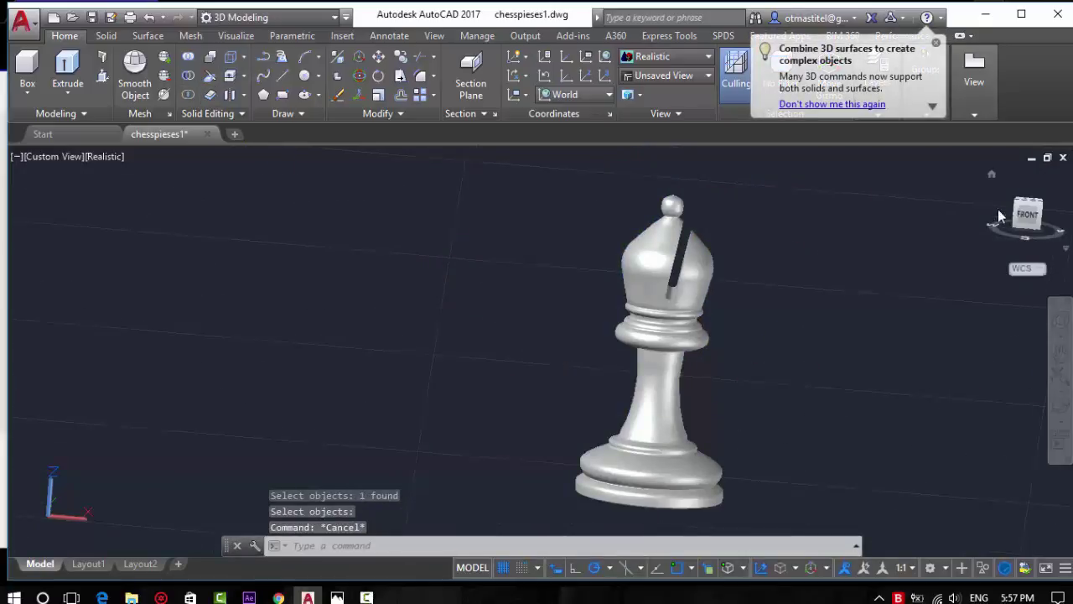
Return to the home view, set Parallel projection, and orbit to inspect the slotted bishop
{"action": "left_click", "coordinate": [991, 175]}
{"action": "right_click", "coordinate": [1003, 183]}
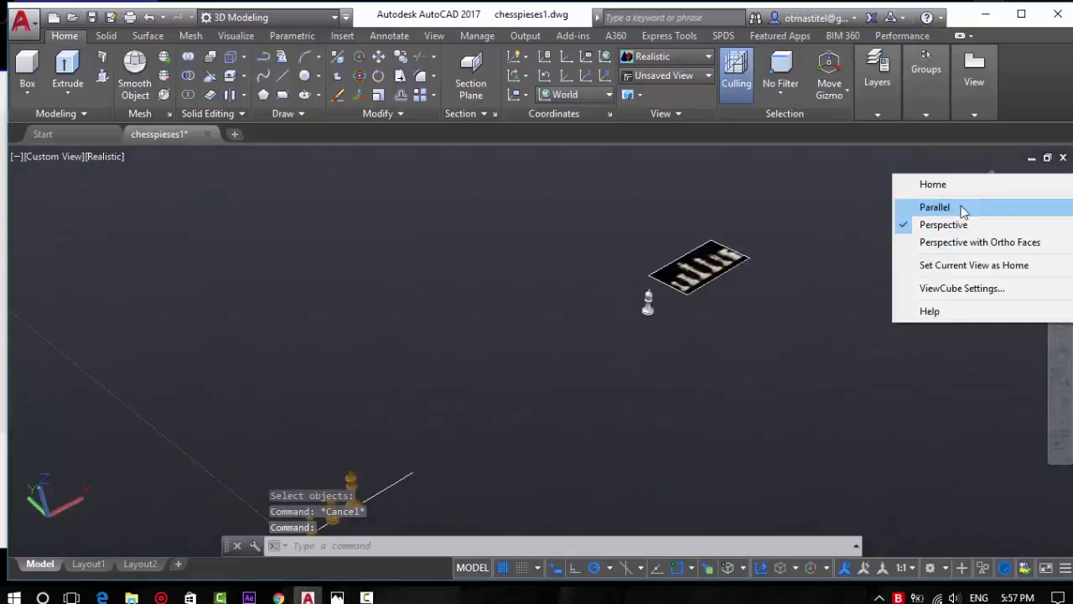
{"action": "left_click", "coordinate": [930, 206]}
{"action": "scroll", "coordinate": [749, 282], "scroll_direction": "up", "scroll_amount": 3}
{"action": "scroll", "coordinate": [546, 282], "scroll_direction": "up", "scroll_amount": 2}
{"action": "scroll", "coordinate": [463, 279], "scroll_direction": "up", "scroll_amount": 2}
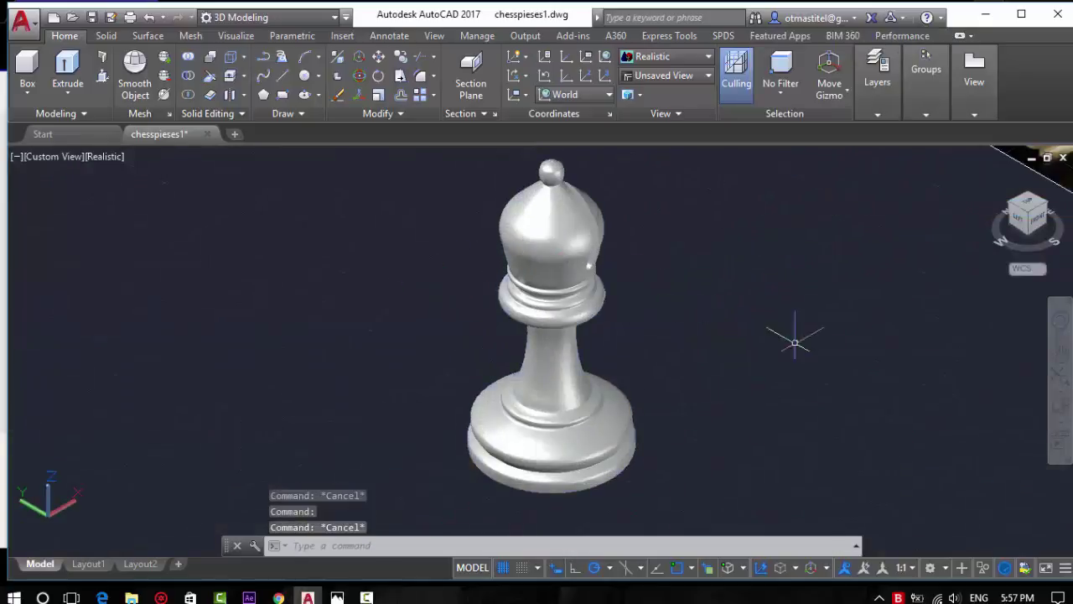
{"action": "left_click", "coordinate": [1060, 424]}
{"action": "left_click", "coordinate": [1001, 450]}
{"action": "left_click_drag", "start_coordinate": [617, 414], "coordinate": [542, 383]}
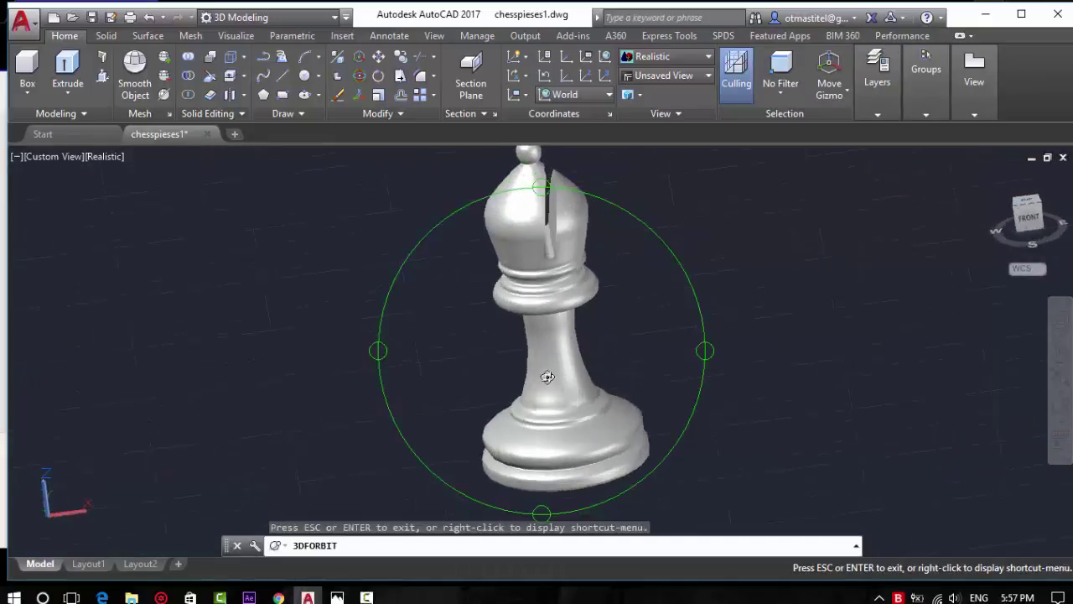
{"action": "scroll", "coordinate": [572, 234], "scroll_direction": "up", "scroll_amount": 2}
{"action": "mouse_move", "coordinate": [572, 234]}
{"action": "left_mouse_down"}
{"action": "mouse_move", "coordinate": [548, 371]}
{"action": "mouse_move", "coordinate": [565, 354]}
{"action": "mouse_move", "coordinate": [726, 366]}
{"action": "mouse_move", "coordinate": [555, 347]}
{"action": "mouse_move", "coordinate": [508, 257]}
{"action": "mouse_move", "coordinate": [781, 279]}
{"action": "left_mouse_up"}
Apply the Yellow Pine wood material from the Materials Browser to the bishop
{"action": "key", "text": "Escape"}
{"action": "type", "text": "t"}
{"action": "key", "text": "Return"}
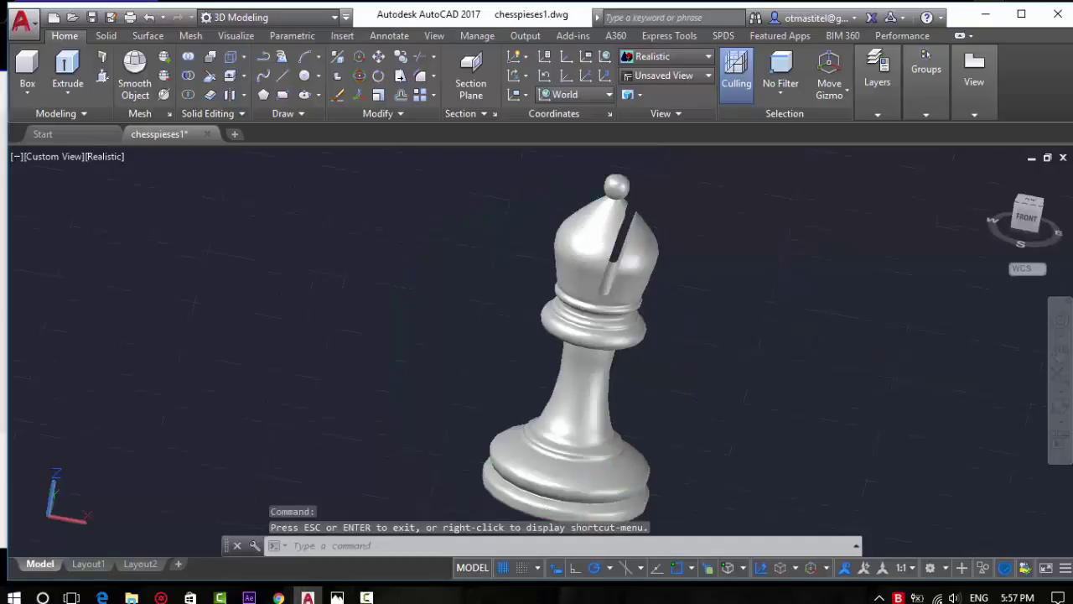
{"action": "scroll", "coordinate": [827, 319], "scroll_direction": "down", "scroll_amount": 1}
{"action": "scroll", "coordinate": [792, 306], "scroll_direction": "down", "scroll_amount": 5}
{"action": "scroll", "coordinate": [792, 306], "scroll_direction": "down", "scroll_amount": 4}
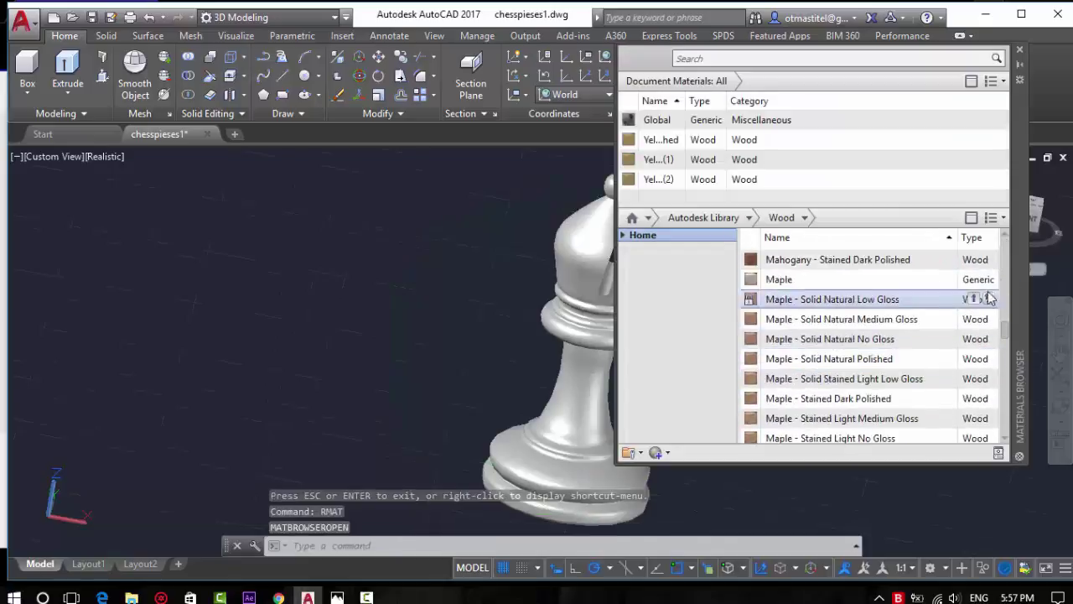
{"action": "scroll", "coordinate": [1004, 347], "scroll_direction": "down", "scroll_amount": 1}
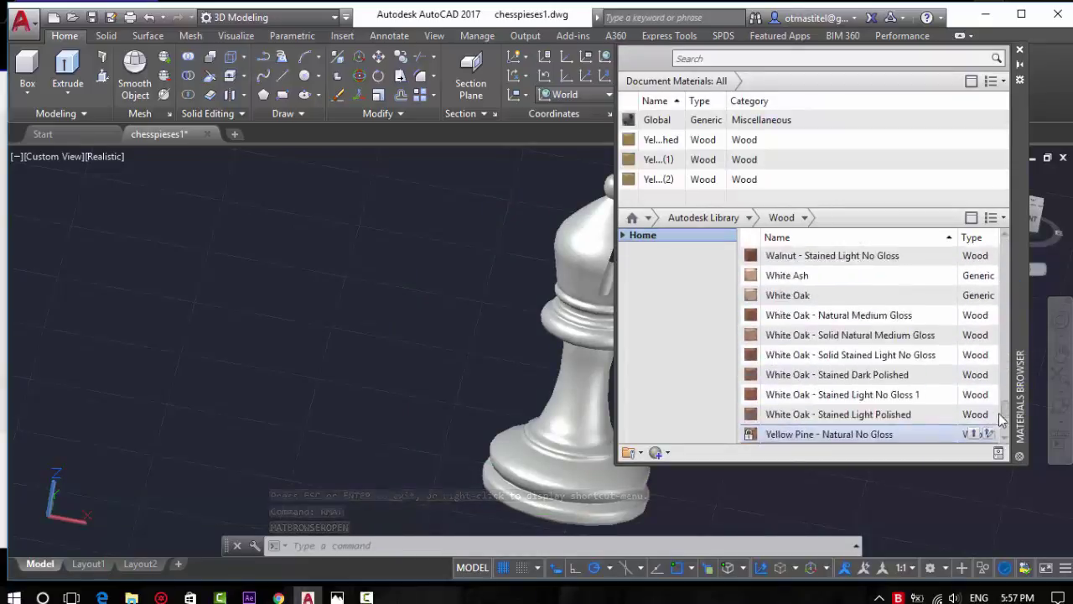
{"action": "left_click_drag", "start_coordinate": [1004, 347], "coordinate": [1004, 407]}
{"action": "left_click_drag", "start_coordinate": [826, 389], "coordinate": [665, 394]}
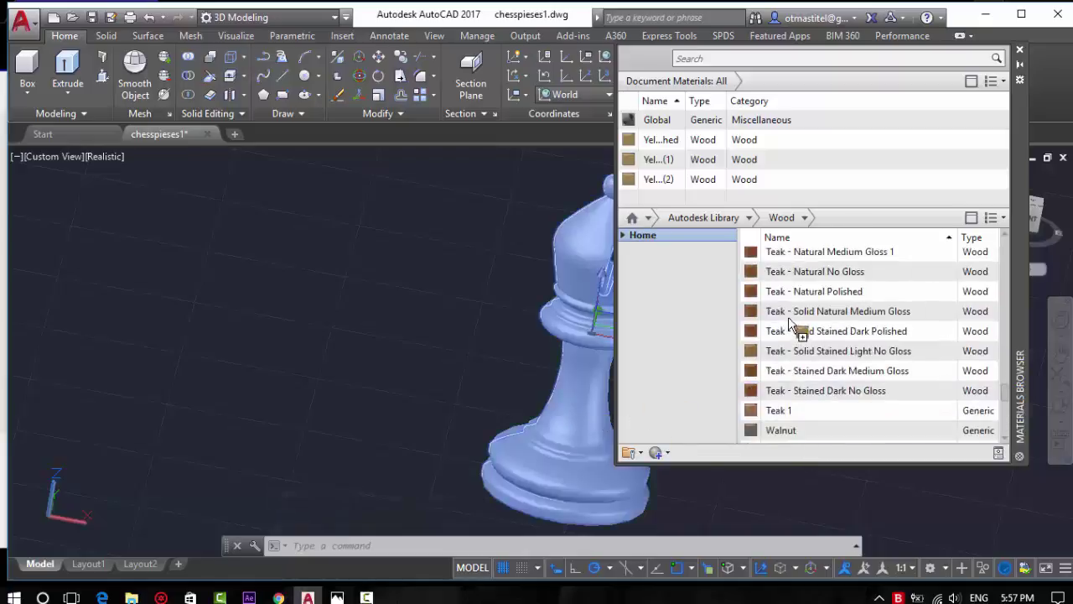
{"action": "left_click_drag", "start_coordinate": [788, 322], "coordinate": [599, 319]}
{"action": "middle_click_drag", "start_coordinate": [600, 318], "coordinate": [605, 239], "text": "shift"}
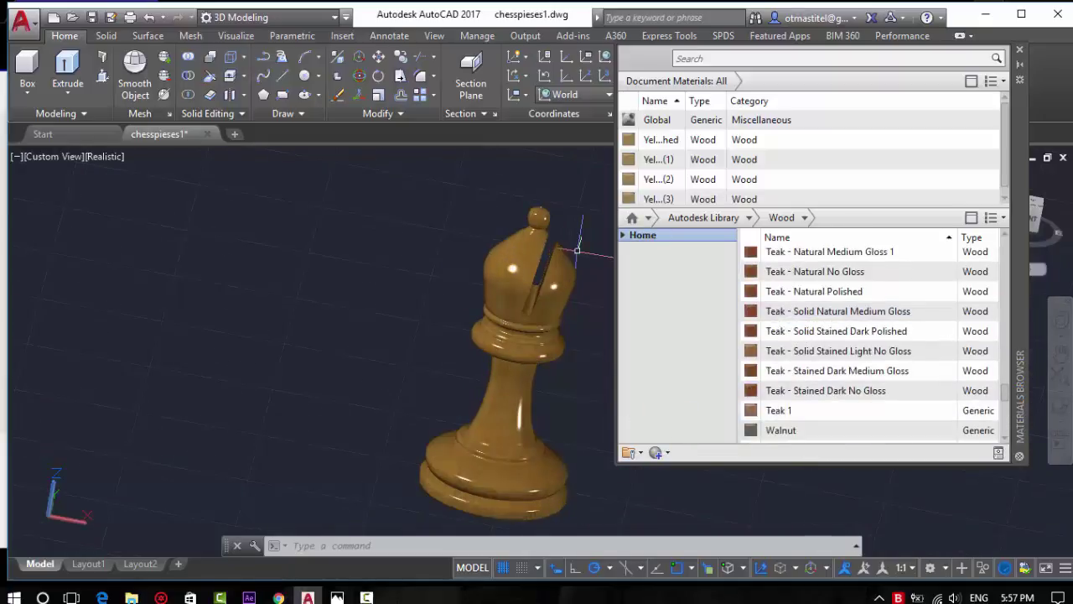
Close the Materials Browser and free-orbit the bishop to face the front
{"action": "left_click", "coordinate": [1019, 52]}
{"action": "left_click", "coordinate": [1060, 421]}
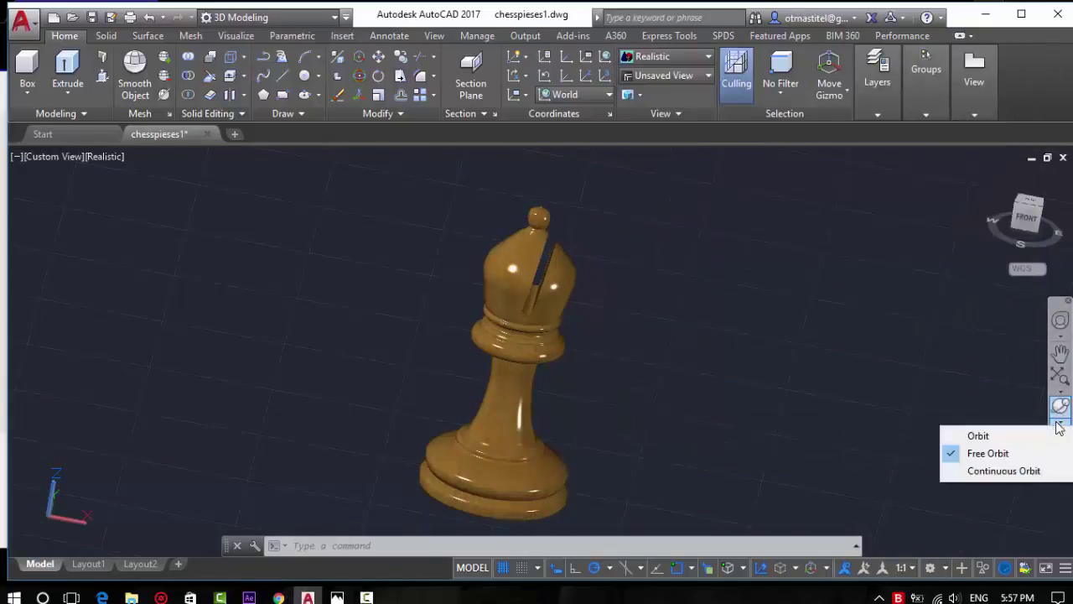
{"action": "left_click", "coordinate": [988, 453]}
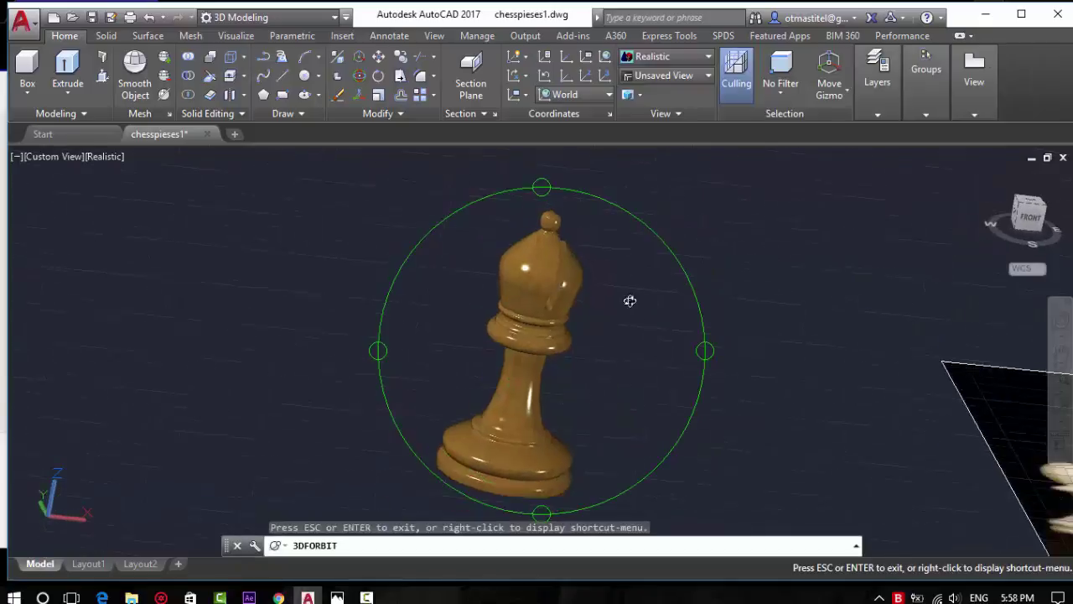
{"action": "mouse_move", "coordinate": [629, 299]}
{"action": "left_mouse_down"}
{"action": "mouse_move", "coordinate": [473, 341]}
{"action": "mouse_move", "coordinate": [548, 383]}
{"action": "mouse_move", "coordinate": [594, 338]}
{"action": "mouse_move", "coordinate": [573, 277]}
{"action": "mouse_move", "coordinate": [630, 357]}
{"action": "mouse_move", "coordinate": [565, 372]}
{"action": "mouse_move", "coordinate": [653, 347]}
{"action": "mouse_move", "coordinate": [609, 347]}
{"action": "mouse_move", "coordinate": [618, 374]}
{"action": "mouse_move", "coordinate": [615, 355]}
{"action": "mouse_move", "coordinate": [563, 399]}
{"action": "left_mouse_up"}
Tilt the bishop to a new angle, exit orbit, and switch off the drawing grid
{"action": "mouse_move", "coordinate": [616, 365]}
{"action": "left_mouse_down"}
{"action": "mouse_move", "coordinate": [652, 355]}
{"action": "mouse_move", "coordinate": [728, 232]}
{"action": "left_mouse_up"}
{"action": "right_click", "coordinate": [726, 230]}
{"action": "left_click", "coordinate": [742, 243]}
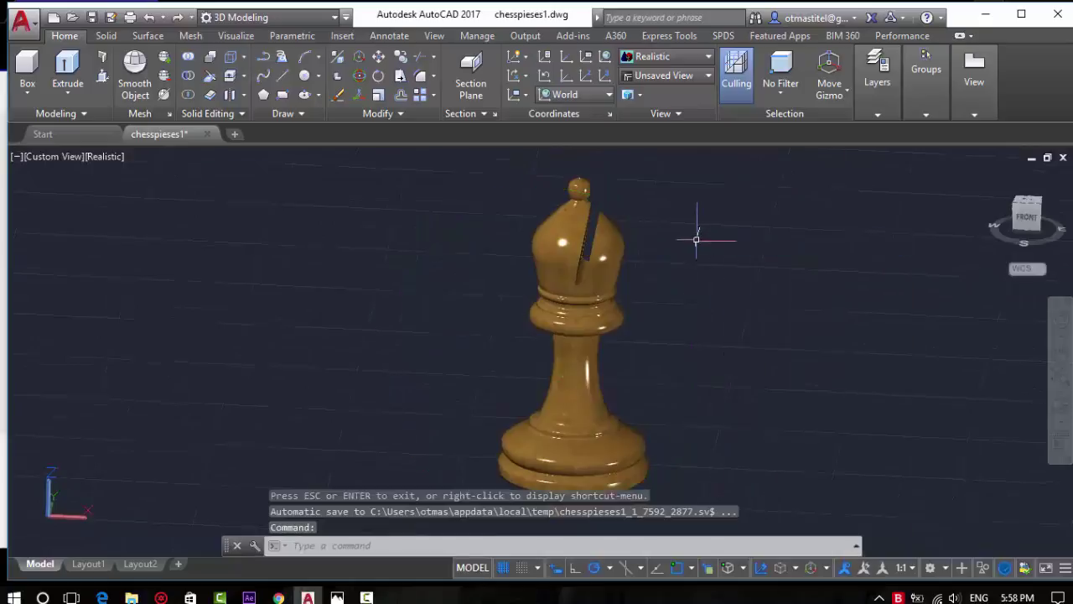
{"action": "left_click", "coordinate": [502, 568]}
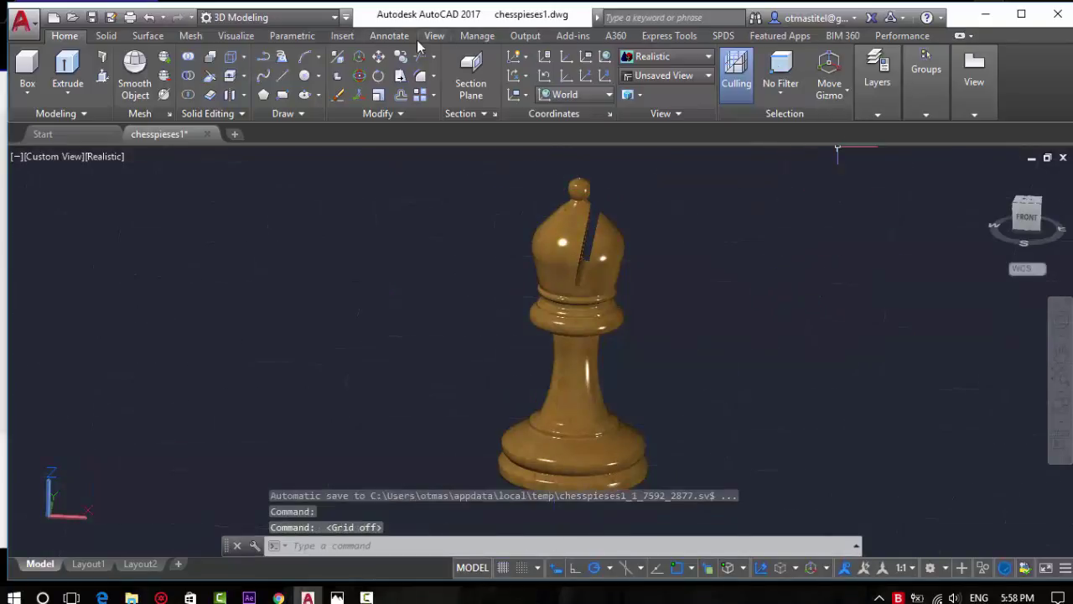
Turn on full shadows and render the bishop to an image
{"action": "left_click", "coordinate": [237, 37]}
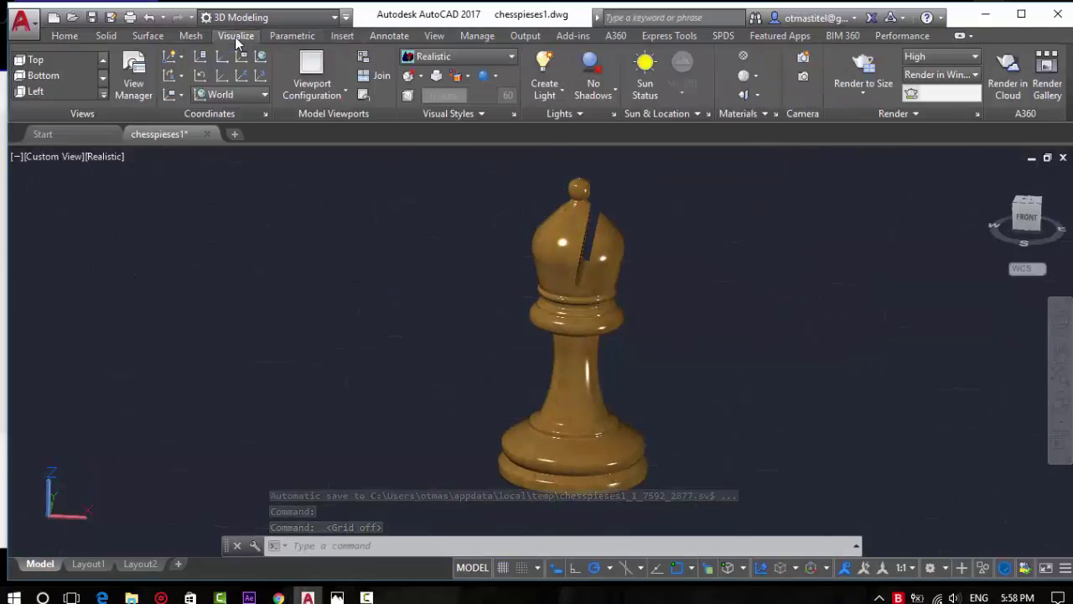
{"action": "left_click", "coordinate": [593, 84]}
{"action": "left_click", "coordinate": [641, 185]}
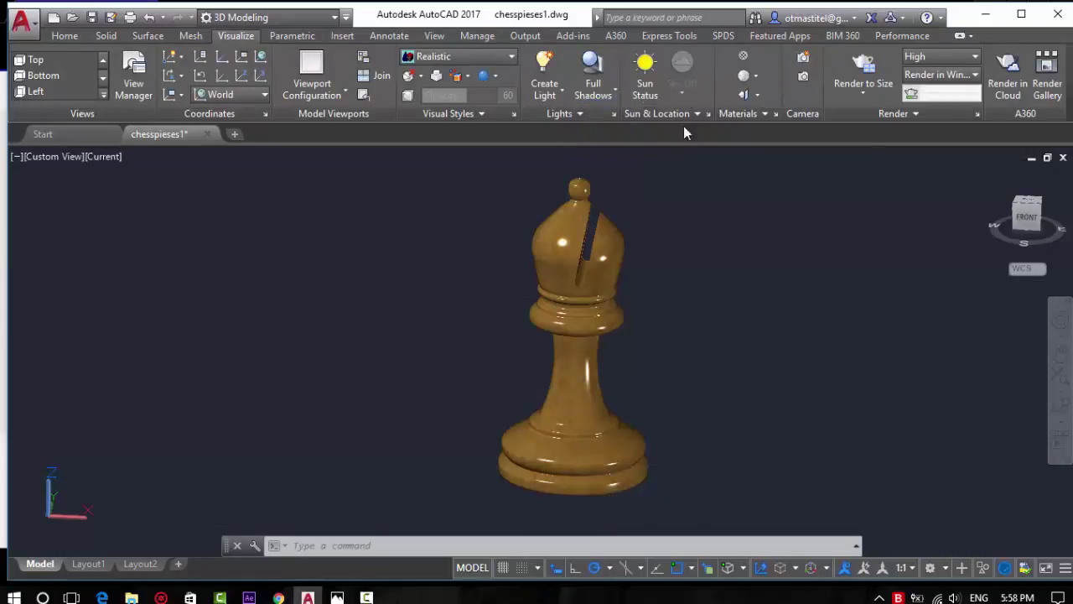
{"action": "left_click", "coordinate": [879, 71]}
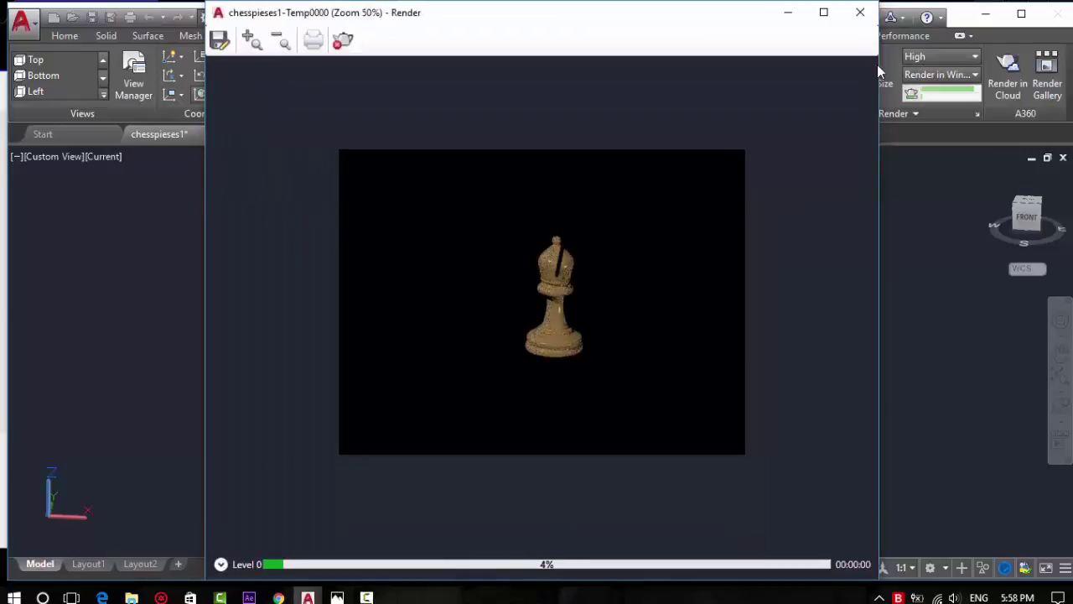
Inspect the rendered bishop, then return from the photo viewer to AutoCAD's Start page
{"action": "scroll", "coordinate": [629, 223], "scroll_direction": "up", "scroll_amount": 1}
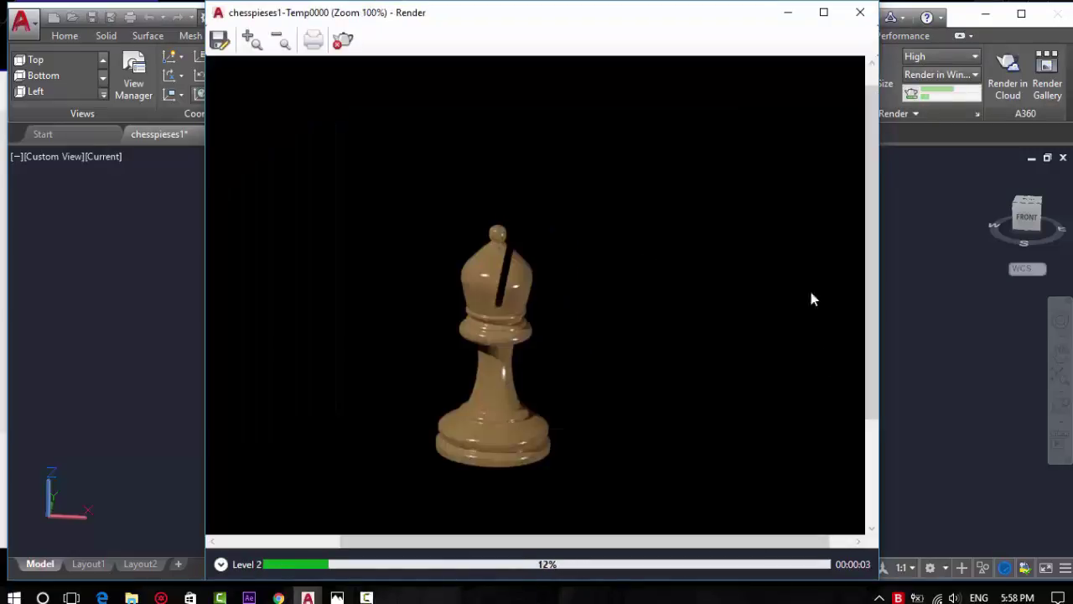
{"action": "left_click_drag", "start_coordinate": [549, 542], "coordinate": [523, 542]}
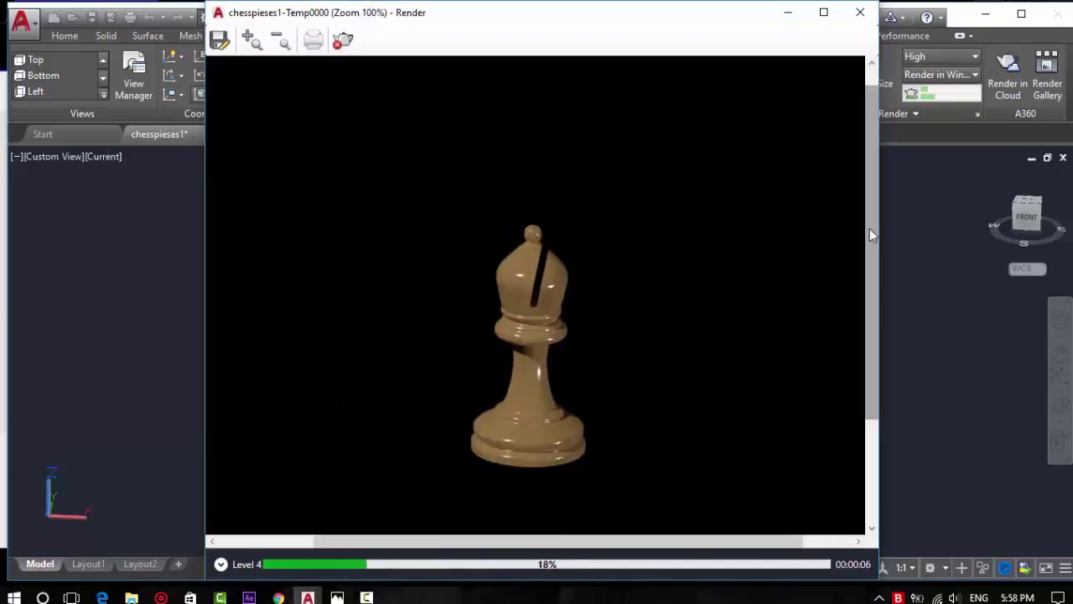
{"action": "left_click_drag", "start_coordinate": [870, 228], "coordinate": [874, 255]}
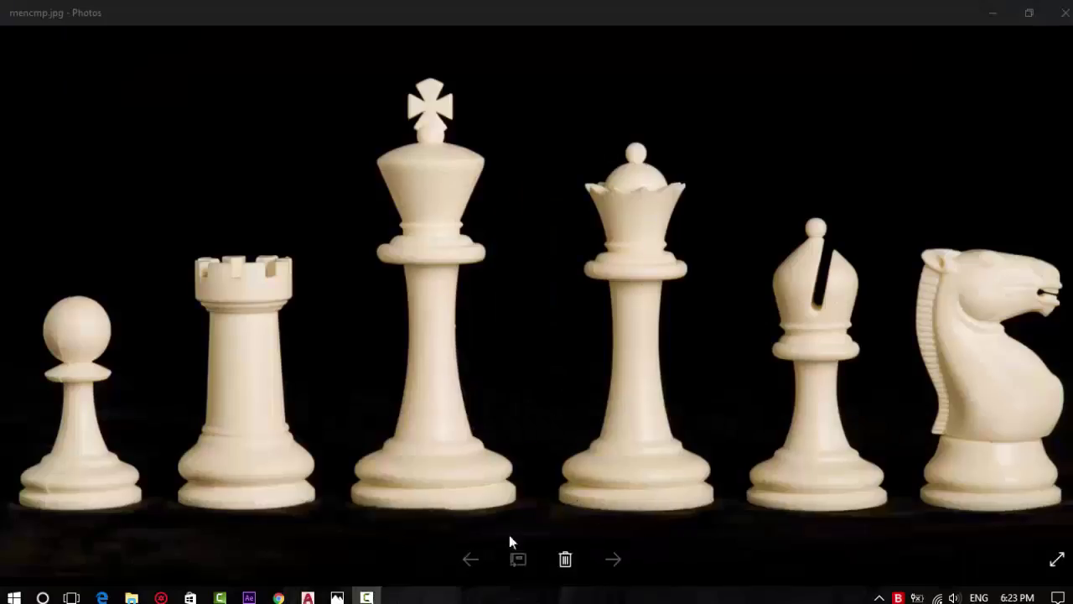
{"action": "key", "text": "alt+Tab"}
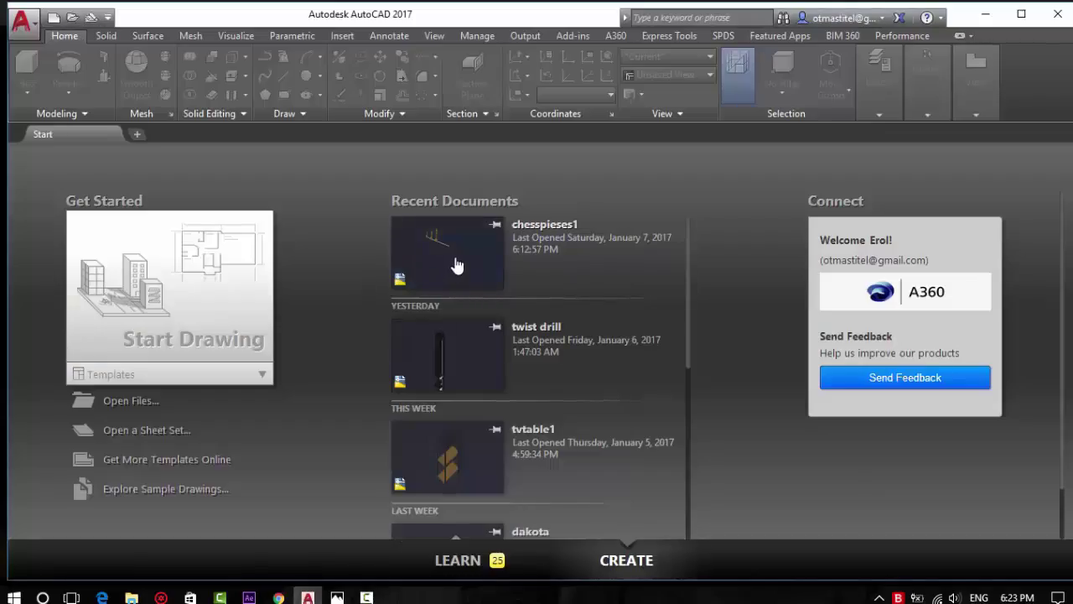
Open chesspieses1 from the Recent Documents list
{"action": "left_click", "coordinate": [451, 266]}
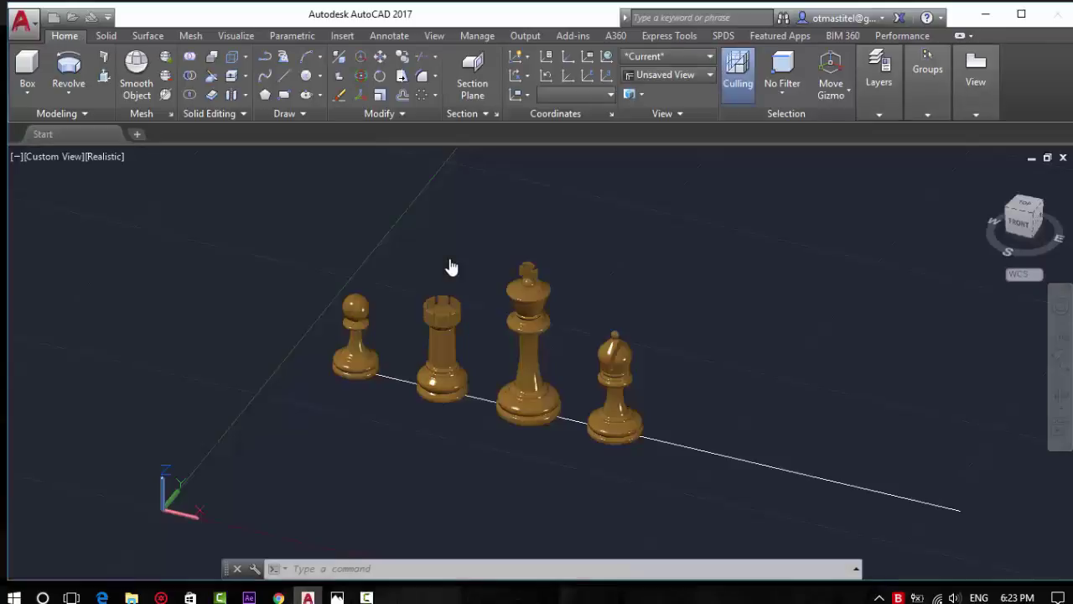
{"action": "scroll", "coordinate": [467, 288], "scroll_direction": "down", "scroll_amount": 5}
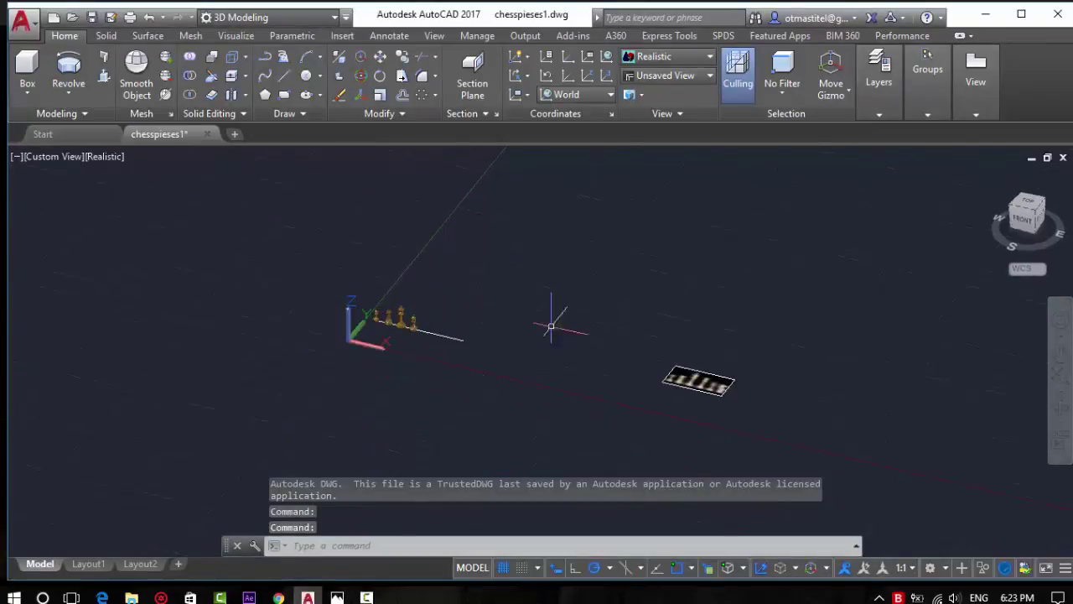
{"action": "scroll", "coordinate": [686, 359], "scroll_direction": "up", "scroll_amount": 2}
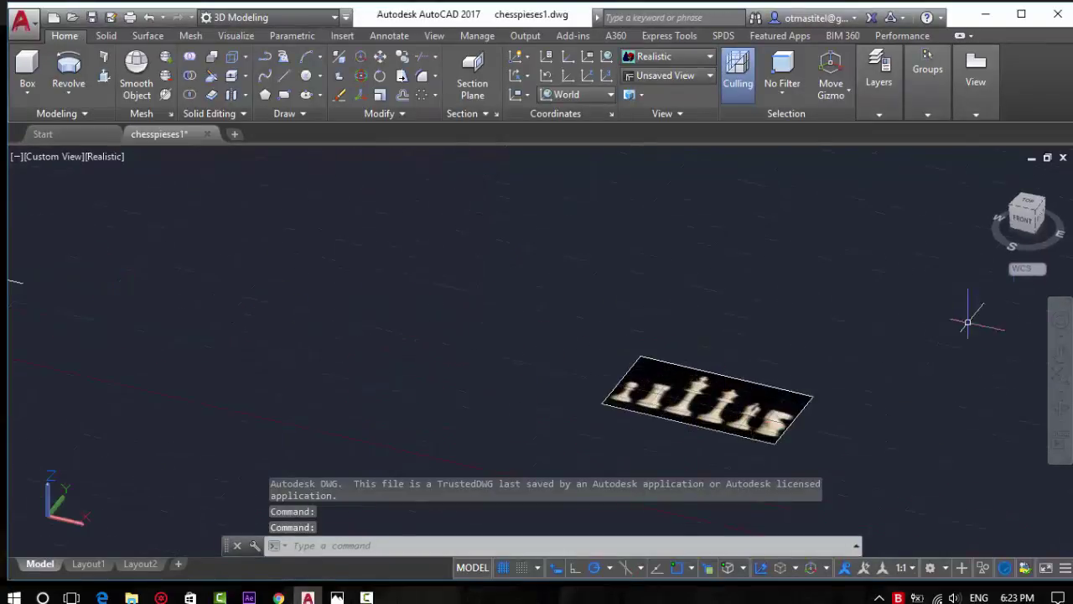
Set the Top view, zoom to the full reference photo, then zoom onto the queen's crown
{"action": "left_click", "coordinate": [1033, 205]}
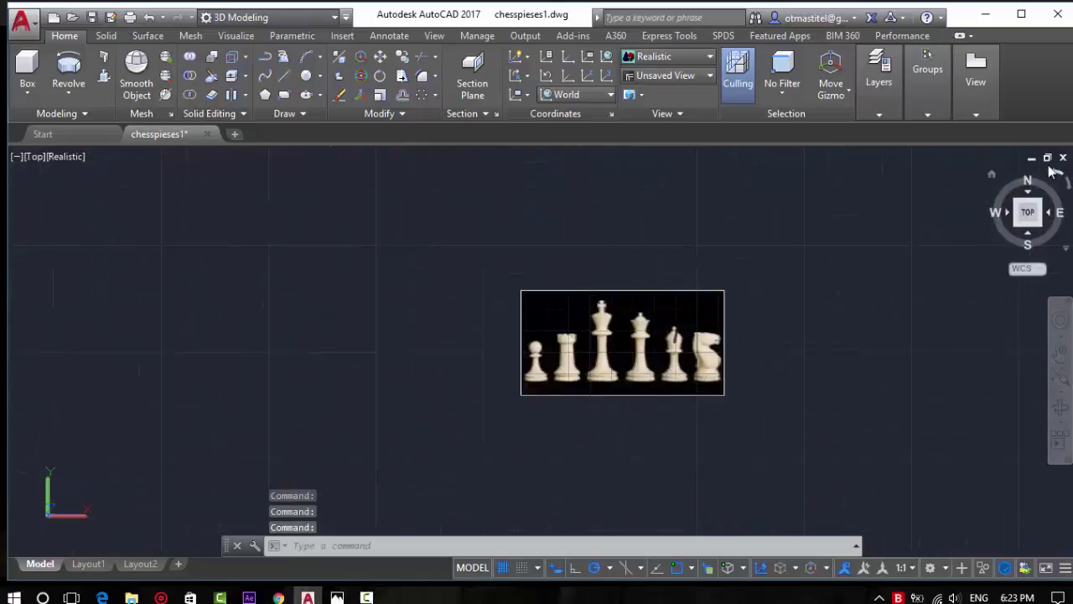
{"action": "right_click", "coordinate": [995, 178]}
{"action": "left_click", "coordinate": [995, 184]}
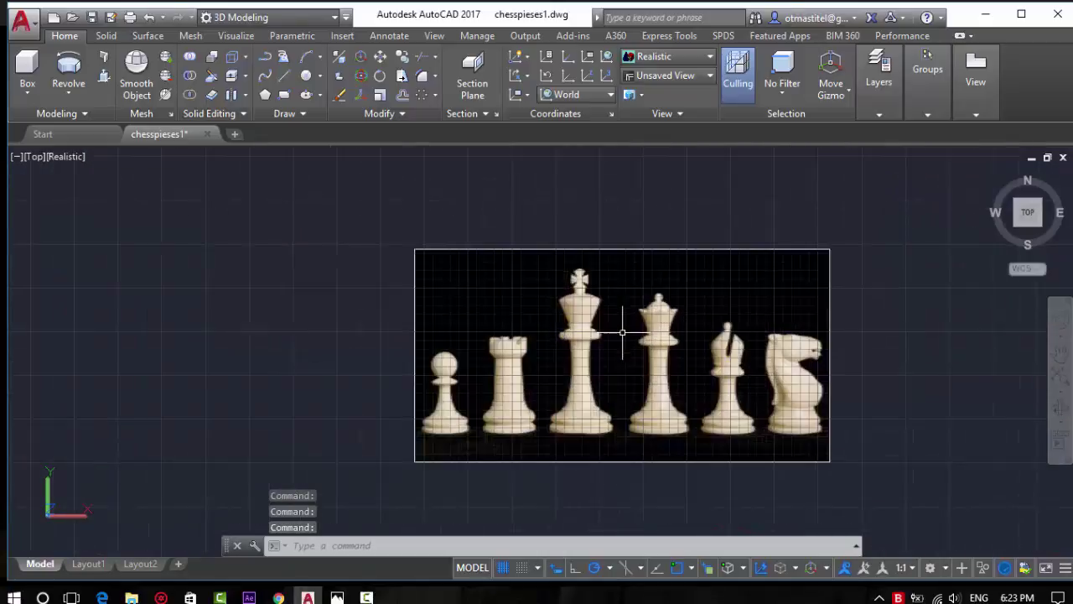
{"action": "scroll", "coordinate": [652, 433], "scroll_direction": "up", "scroll_amount": 2}
{"action": "scroll", "coordinate": [664, 252], "scroll_direction": "up", "scroll_amount": 3}
{"action": "scroll", "coordinate": [663, 250], "scroll_direction": "up", "scroll_amount": 3}
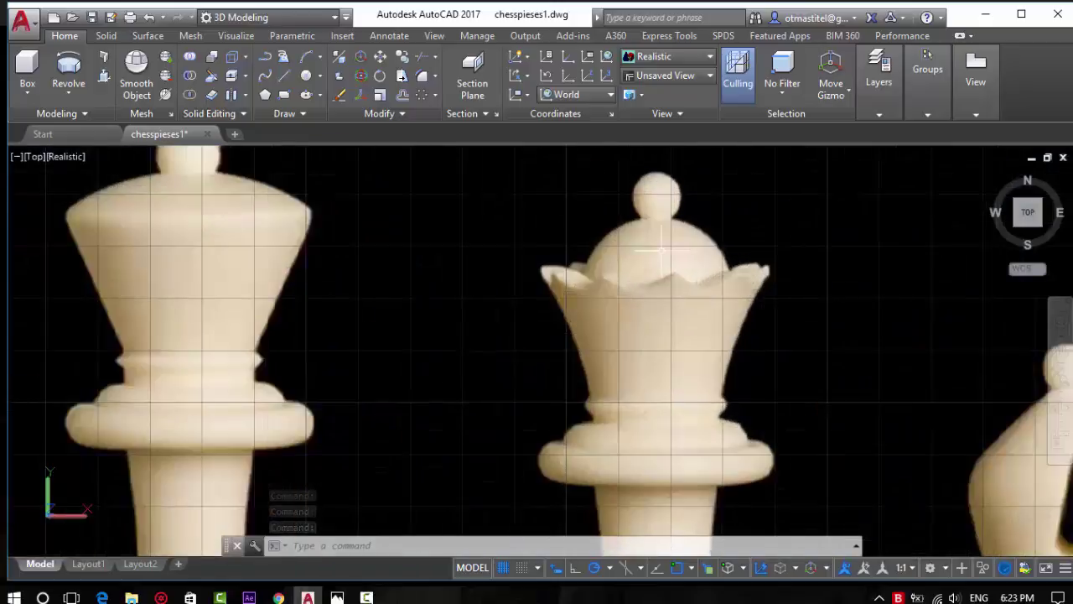
{"action": "scroll", "coordinate": [662, 178], "scroll_direction": "up", "scroll_amount": 2}
{"action": "scroll", "coordinate": [650, 256], "scroll_direction": "up", "scroll_amount": 2}
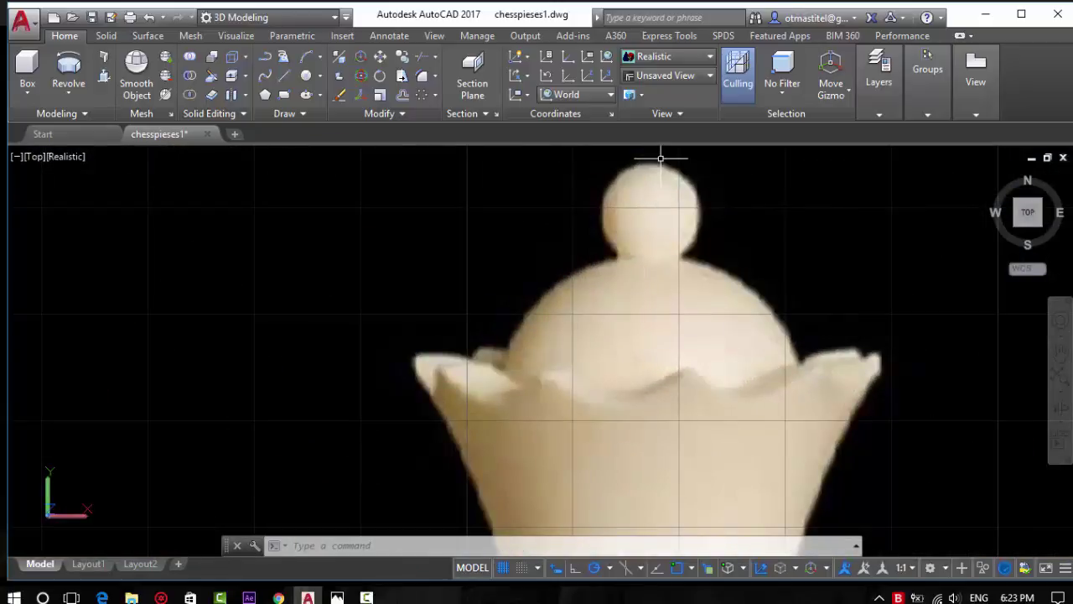
{"action": "scroll", "coordinate": [654, 163], "scroll_direction": "up", "scroll_amount": 2}
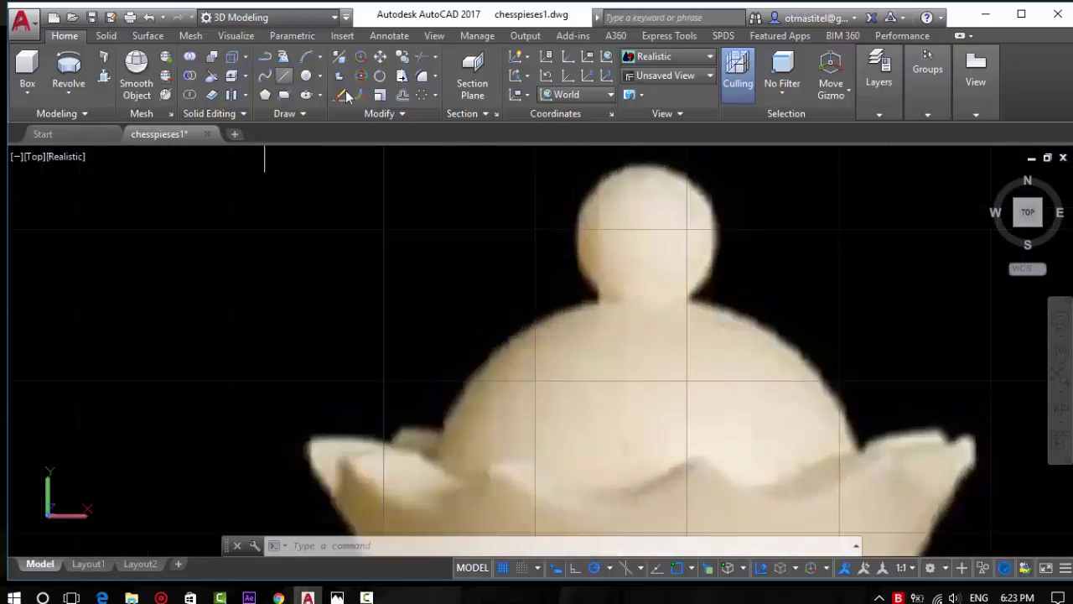
Begin a line above the queen's knob, then cancel it
{"action": "type", "text": "l"}
{"action": "key", "text": "Return"}
{"action": "scroll", "coordinate": [659, 159], "scroll_direction": "up", "scroll_amount": 2}
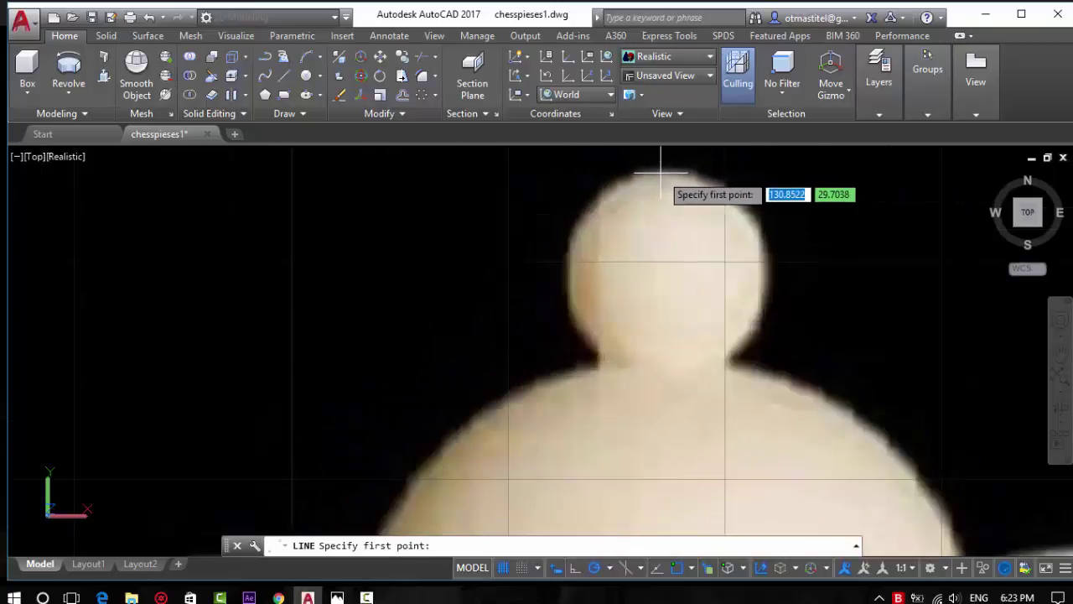
{"action": "left_click", "coordinate": [661, 172]}
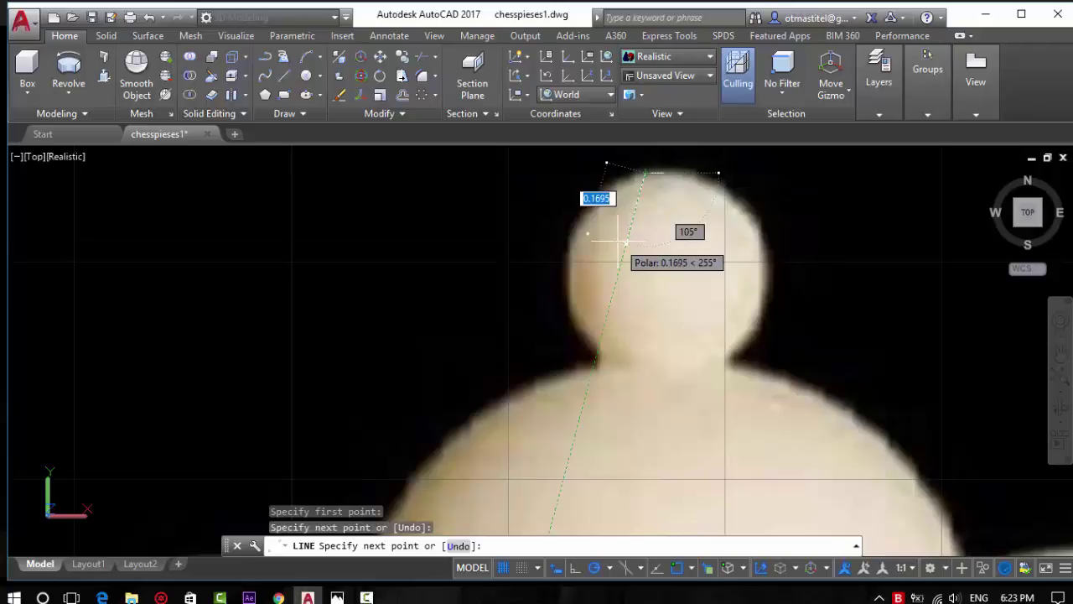
{"action": "key", "text": "Return"}
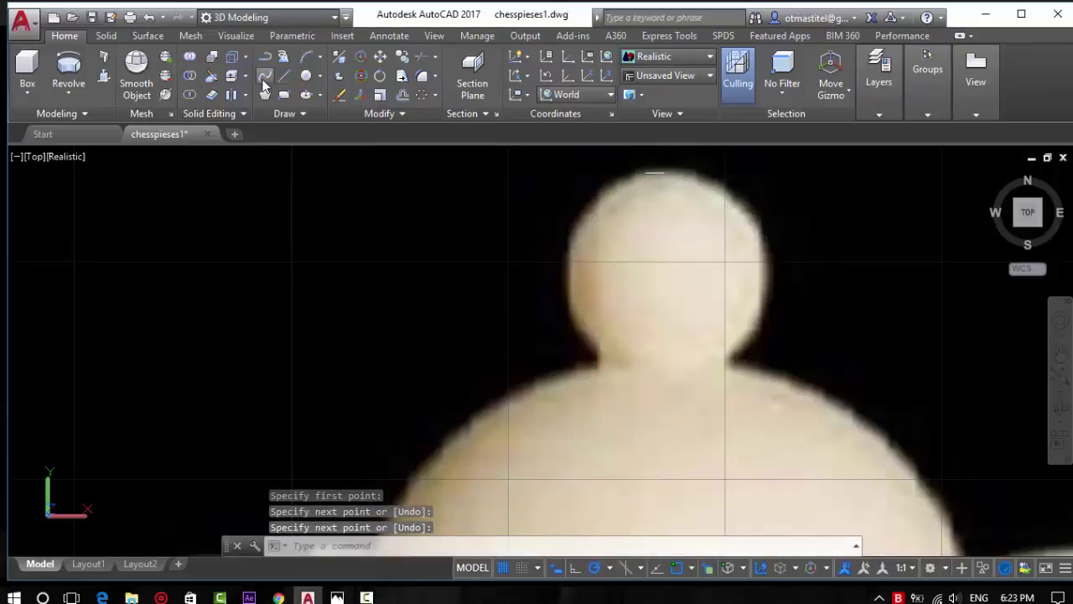
Start a spline with Polar tracking off and place fit points around the queen's knob
{"action": "left_click", "coordinate": [264, 78]}
{"action": "left_click", "coordinate": [591, 567]}
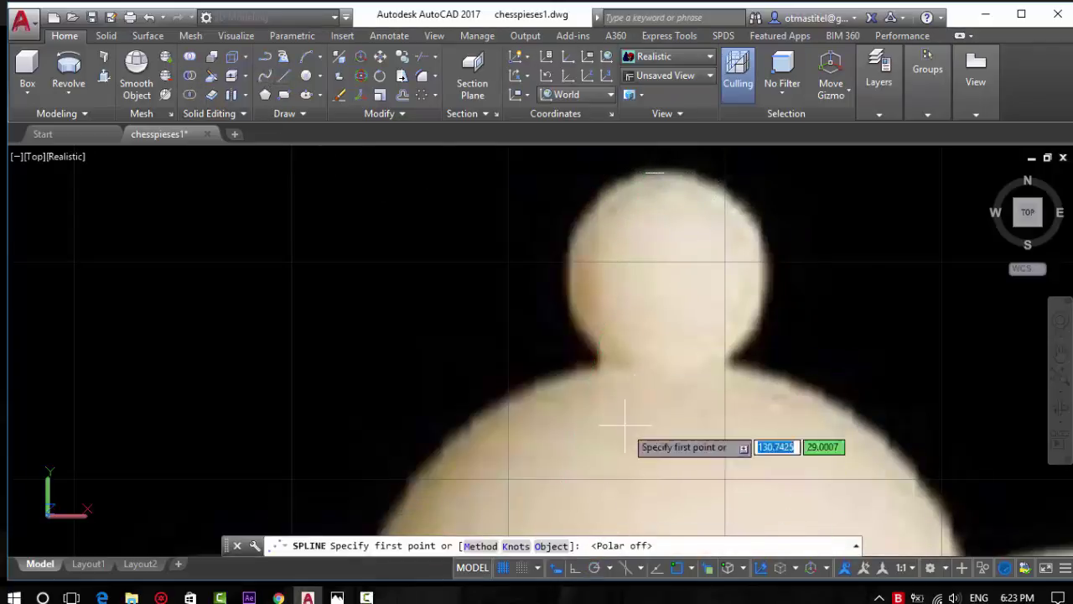
{"action": "scroll", "coordinate": [646, 178], "scroll_direction": "up", "scroll_amount": 3}
{"action": "left_click", "coordinate": [646, 177]}
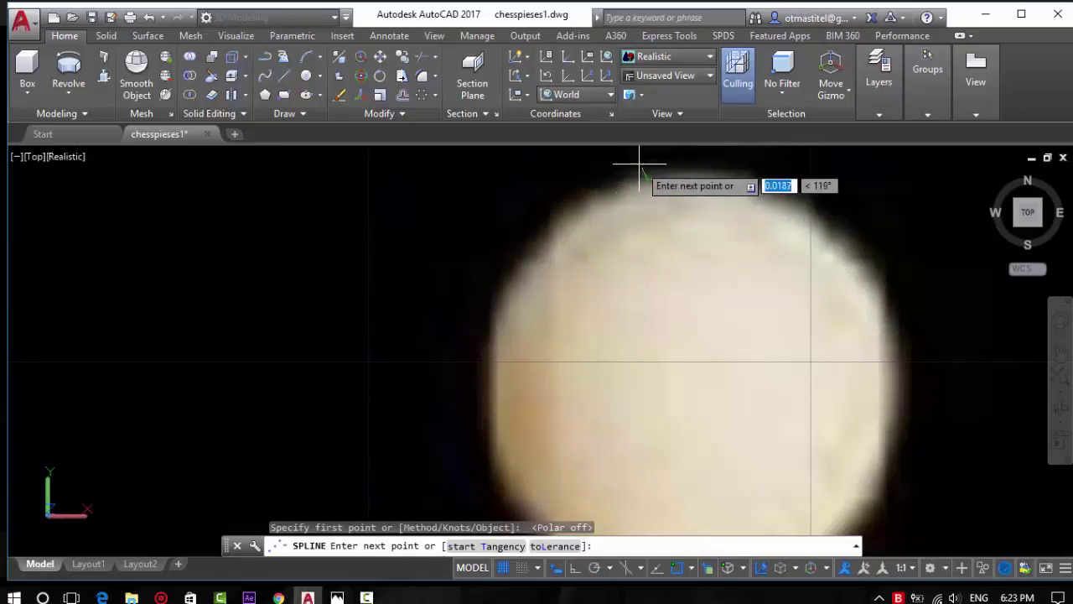
{"action": "scroll", "coordinate": [658, 172], "scroll_direction": "up", "scroll_amount": 1}
{"action": "left_click", "coordinate": [587, 187]}
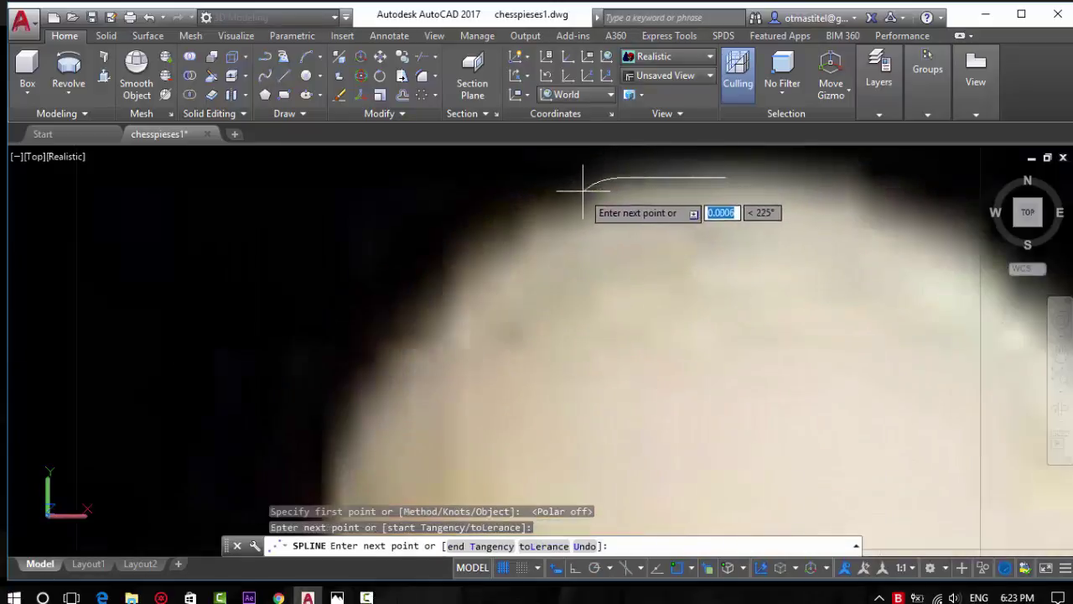
{"action": "left_click", "coordinate": [482, 237]}
{"action": "left_click", "coordinate": [423, 305]}
{"action": "left_click", "coordinate": [377, 381]}
Add a spline fit point where the knob meets the neck, zooming to check the trace
{"action": "scroll", "coordinate": [503, 240], "scroll_direction": "down", "scroll_amount": 2}
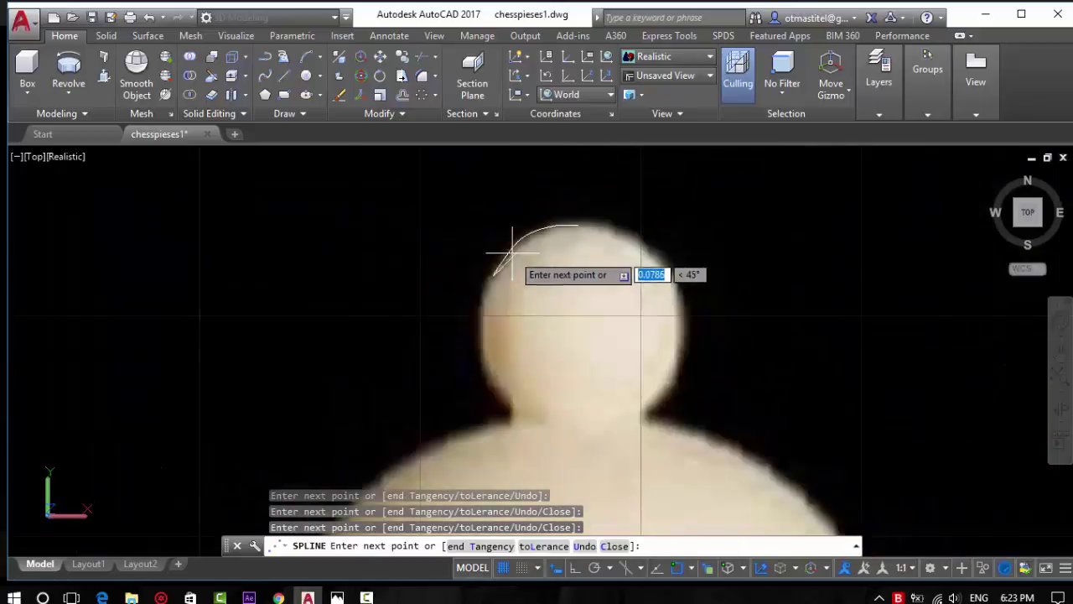
{"action": "scroll", "coordinate": [486, 304], "scroll_direction": "up", "scroll_amount": 4}
{"action": "left_click", "coordinate": [549, 245]}
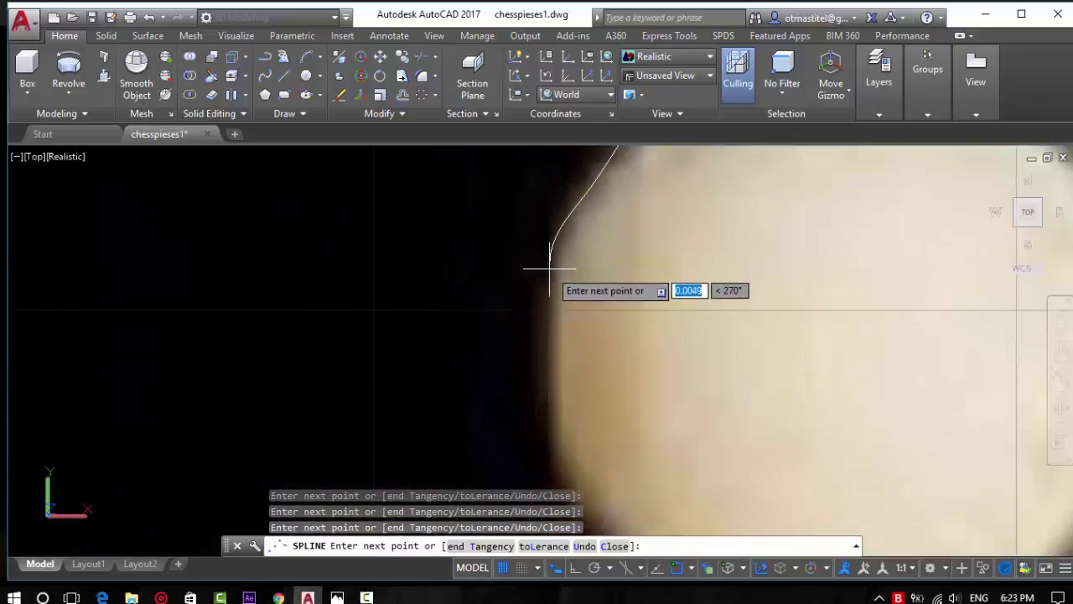
{"action": "scroll", "coordinate": [383, 227], "scroll_direction": "down", "scroll_amount": 5}
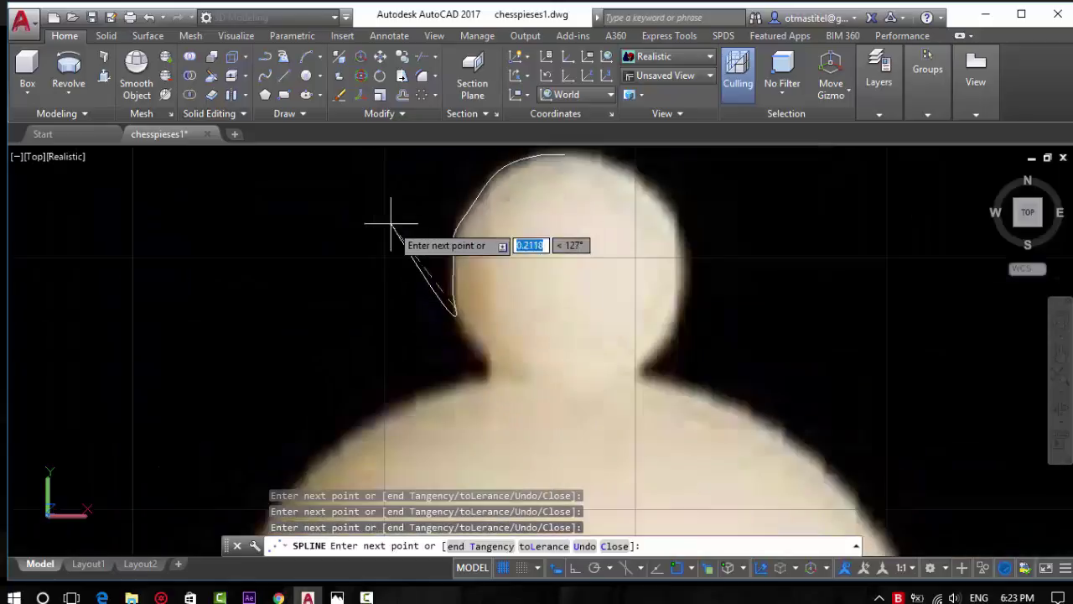
{"action": "scroll", "coordinate": [455, 324], "scroll_direction": "up", "scroll_amount": 4}
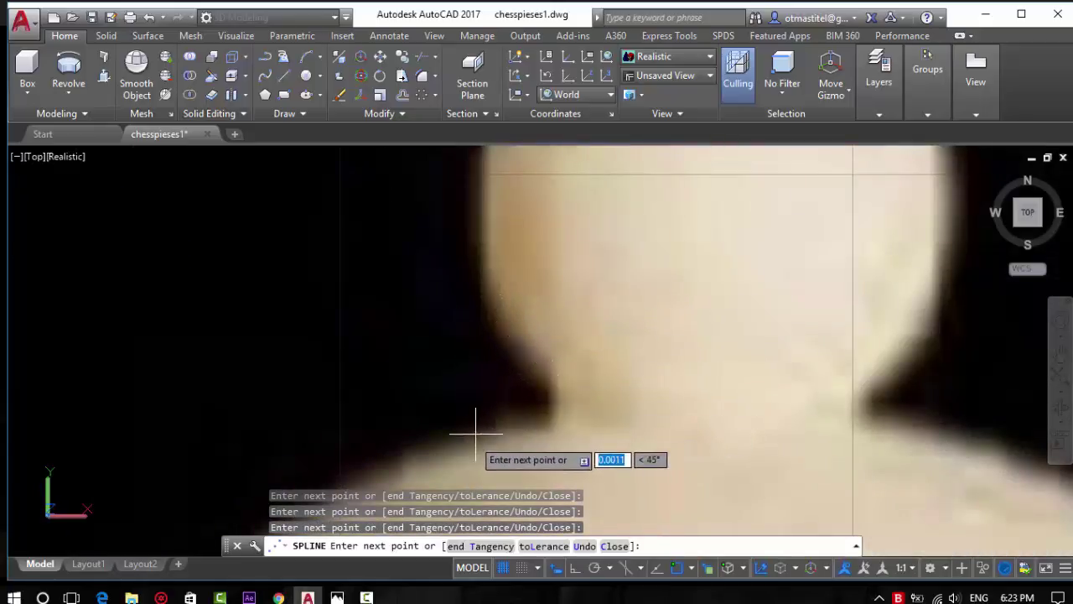
{"action": "scroll", "coordinate": [754, 277], "scroll_direction": "down", "scroll_amount": 3}
{"action": "scroll", "coordinate": [696, 302], "scroll_direction": "up", "scroll_amount": 2}
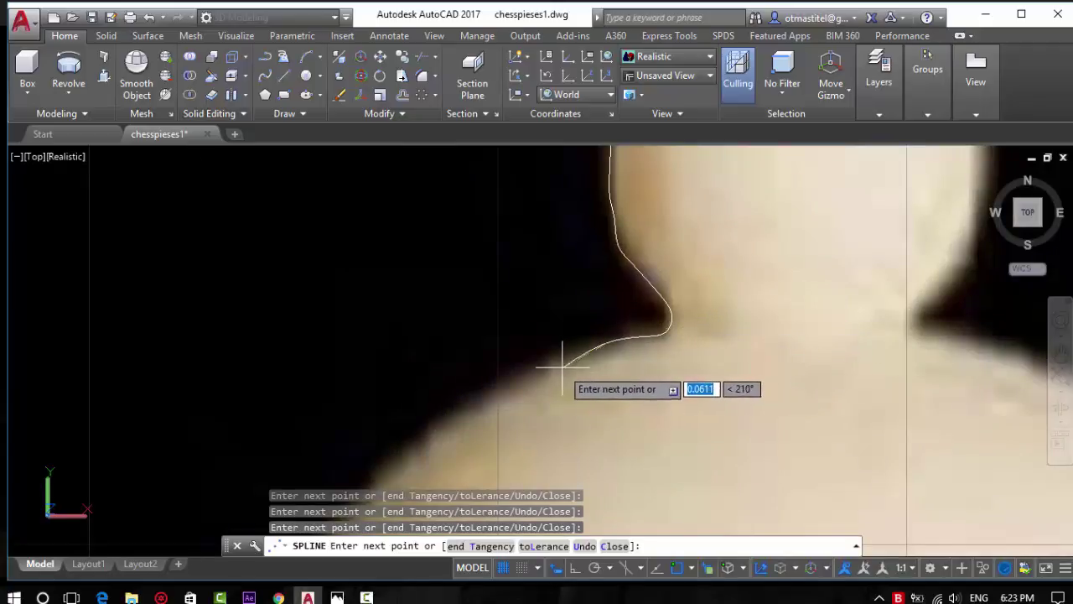
{"action": "scroll", "coordinate": [611, 256], "scroll_direction": "down", "scroll_amount": 2}
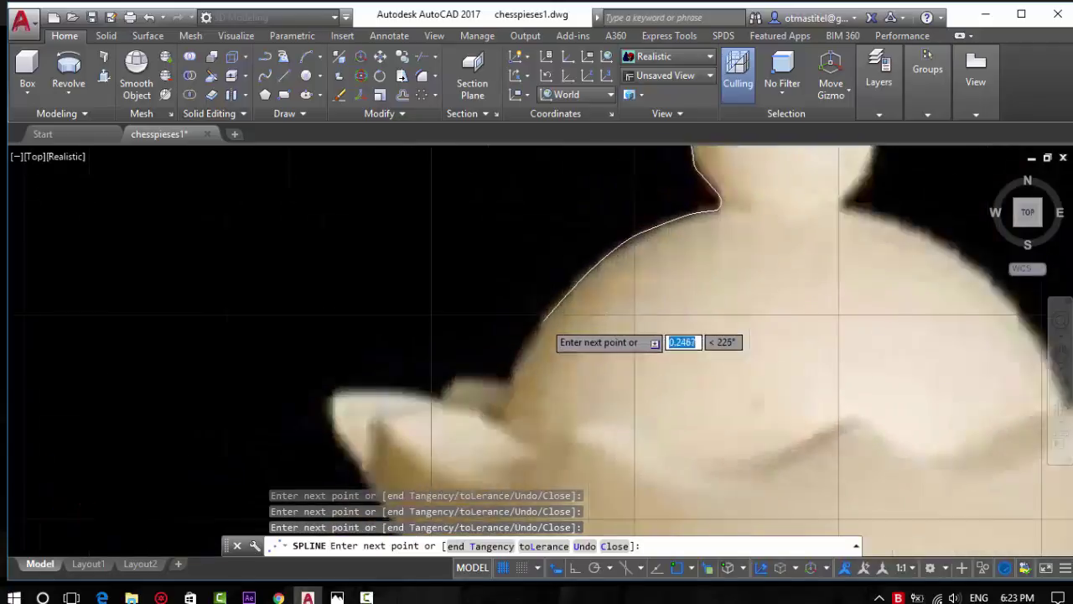
{"action": "scroll", "coordinate": [618, 280], "scroll_direction": "up", "scroll_amount": 2}
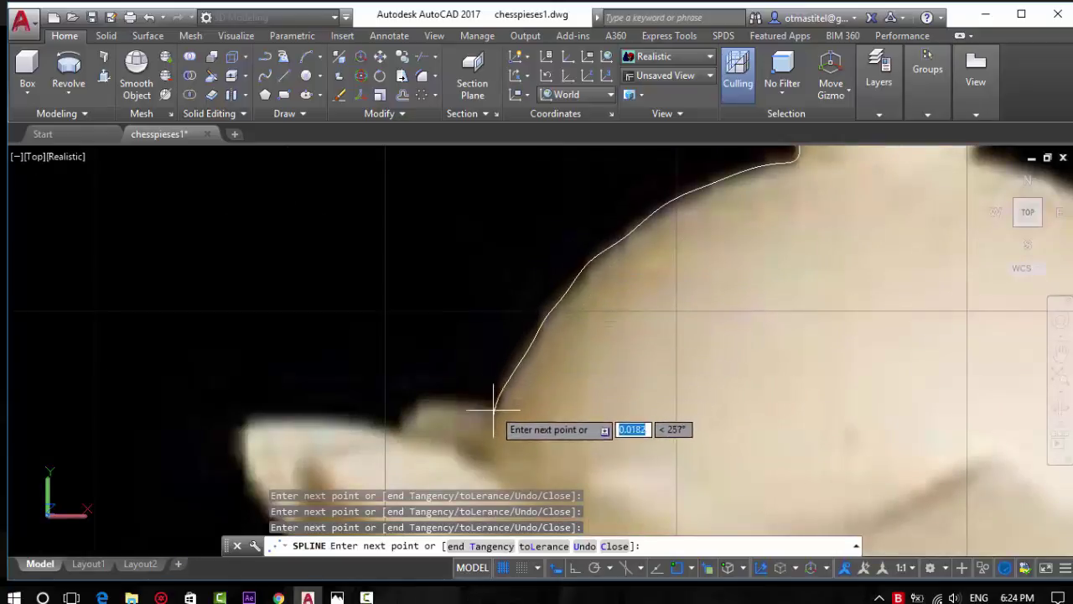
{"action": "scroll", "coordinate": [524, 276], "scroll_direction": "down", "scroll_amount": 2}
{"action": "scroll", "coordinate": [536, 283], "scroll_direction": "up", "scroll_amount": 3}
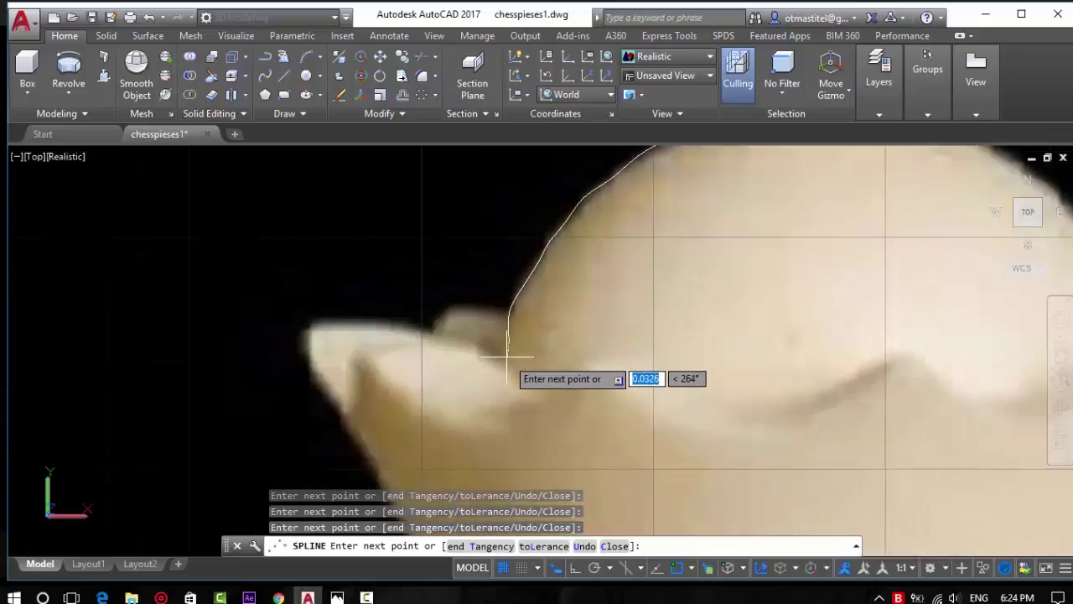
{"action": "scroll", "coordinate": [521, 253], "scroll_direction": "down", "scroll_amount": 2}
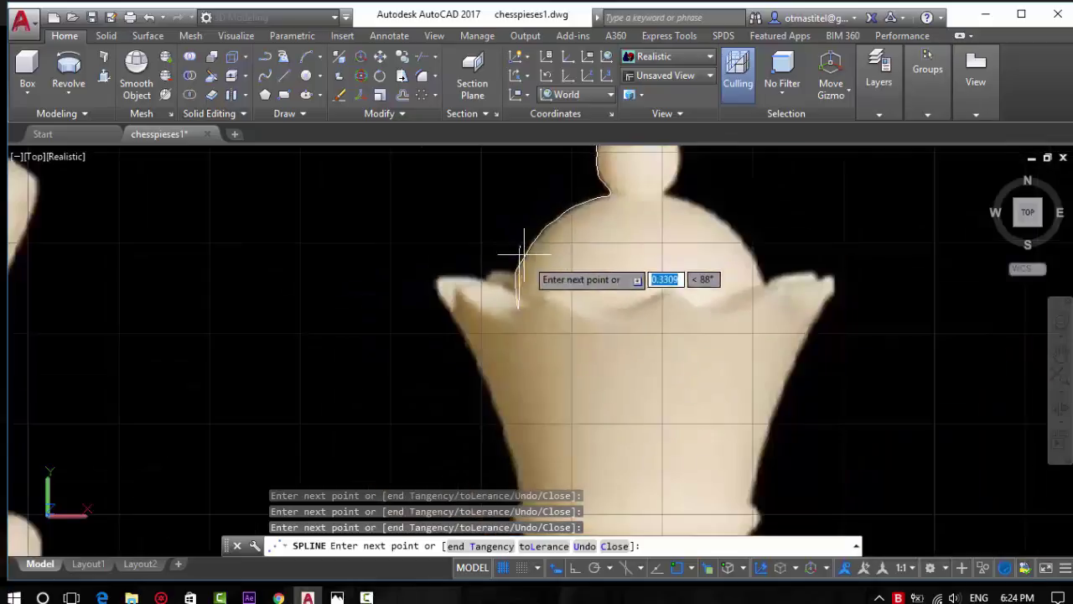
{"action": "scroll", "coordinate": [526, 303], "scroll_direction": "up", "scroll_amount": 2}
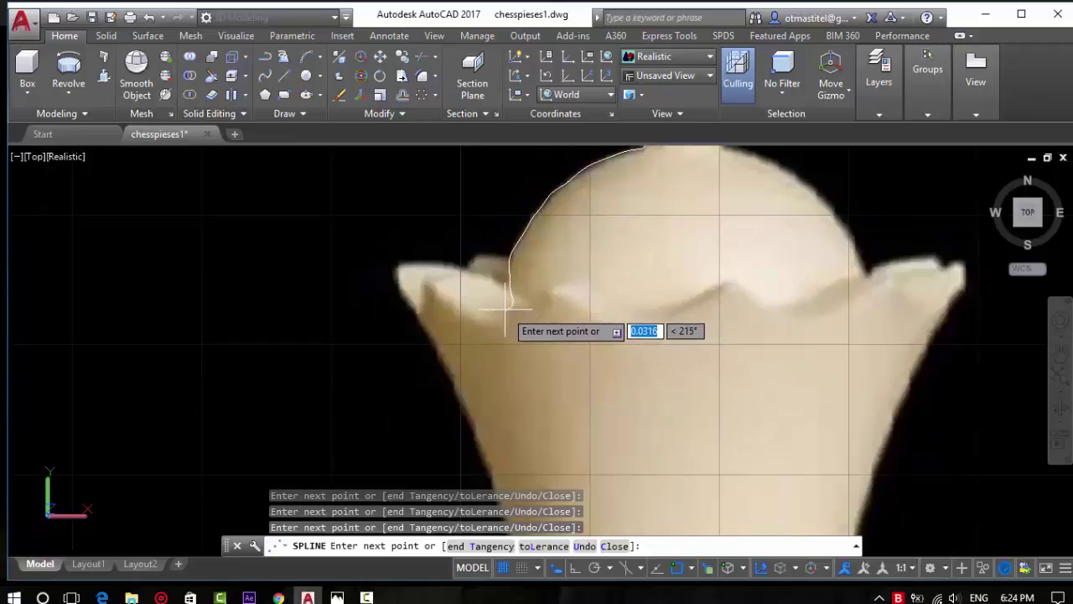
{"action": "scroll", "coordinate": [512, 312], "scroll_direction": "up", "scroll_amount": 3}
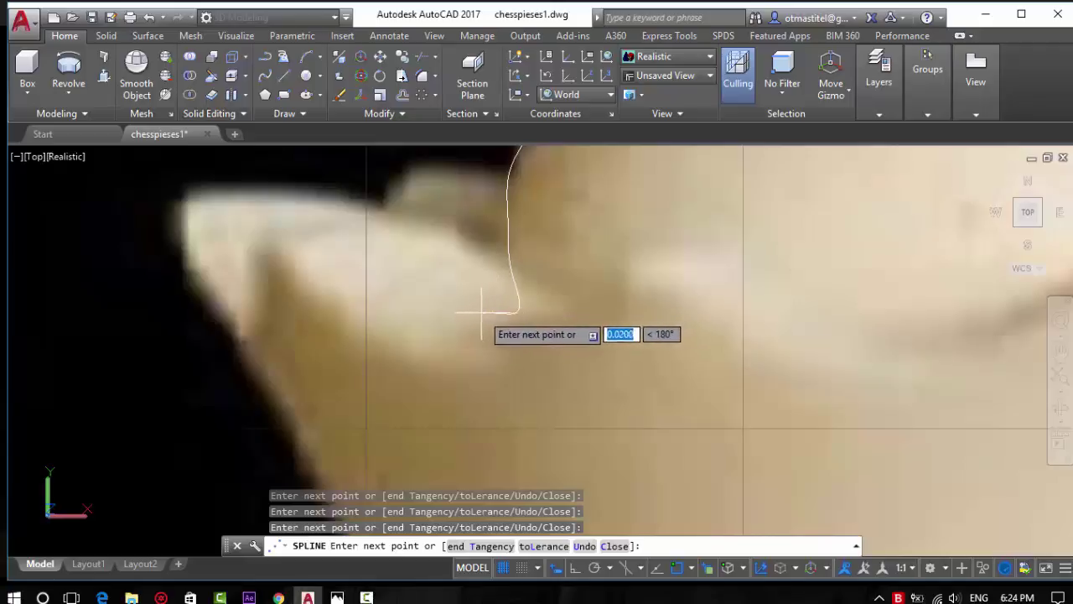
Continue the spline over the dome-crown junction to the crown's left tip
{"action": "left_click", "coordinate": [415, 306]}
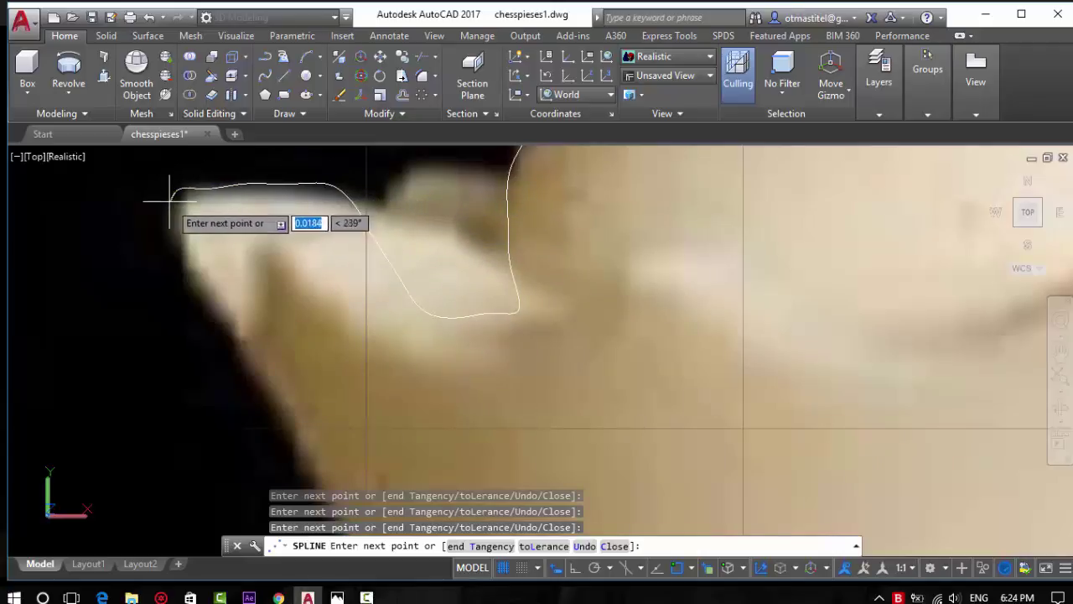
{"action": "left_click", "coordinate": [187, 291]}
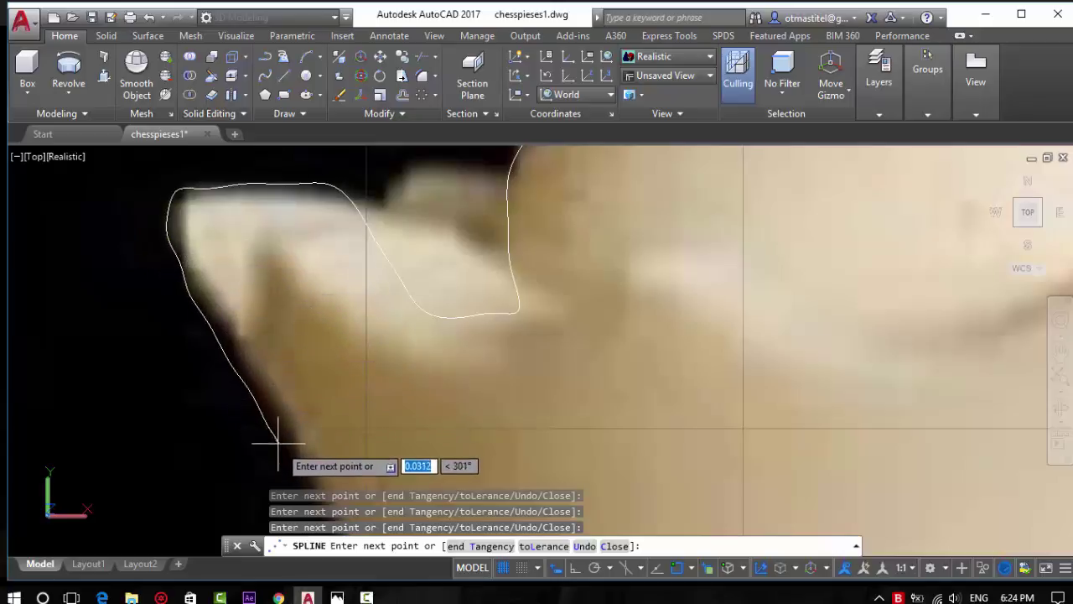
{"action": "scroll", "coordinate": [211, 243], "scroll_direction": "down", "scroll_amount": 5}
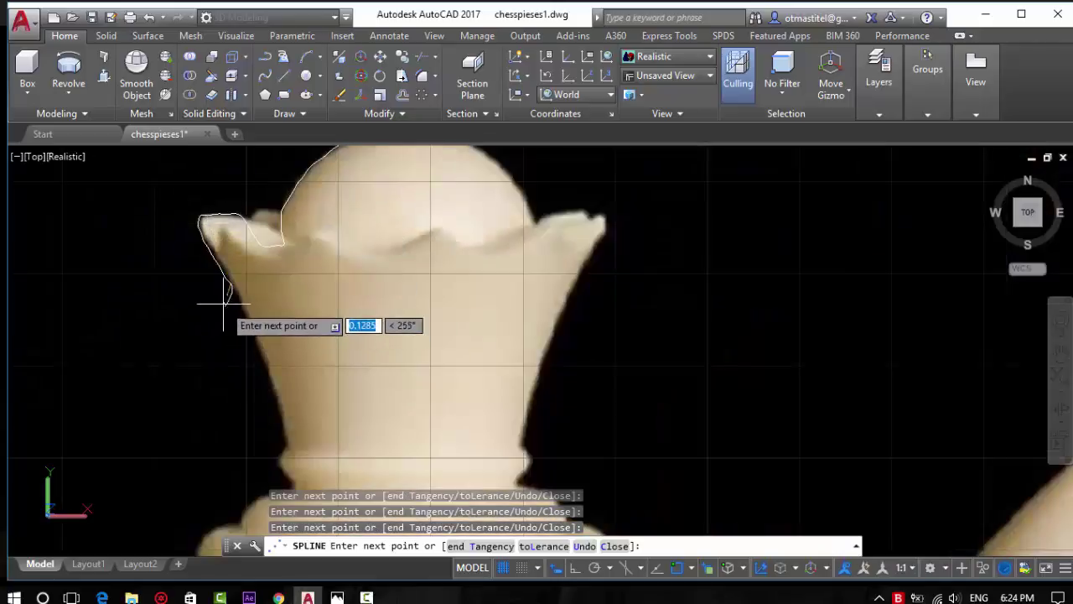
{"action": "scroll", "coordinate": [222, 302], "scroll_direction": "up", "scroll_amount": 3}
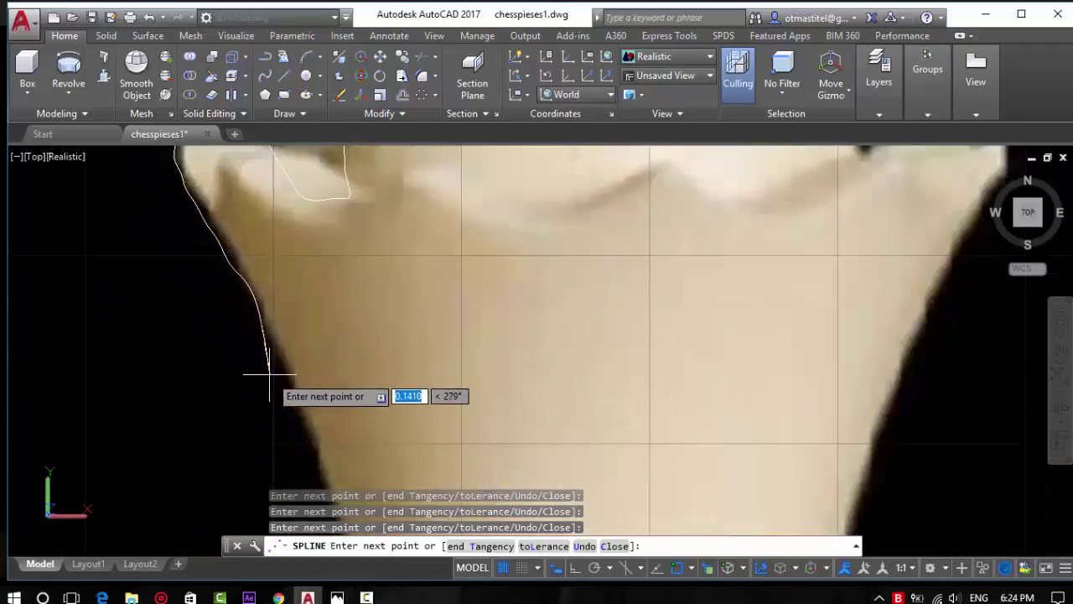
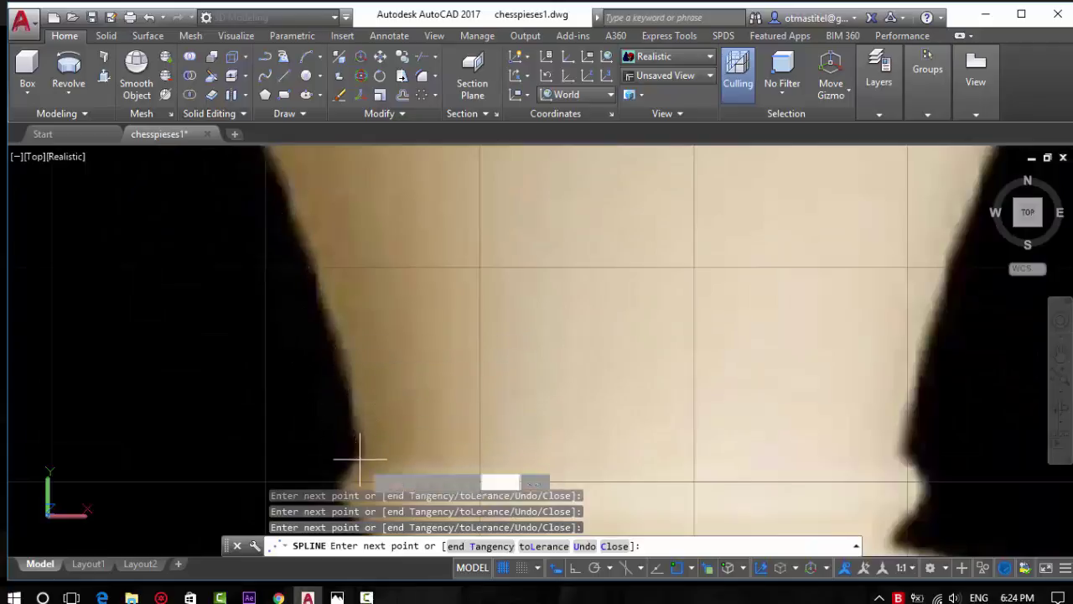
Place spline fit points along the crown's flared edge in the reference photo
{"action": "scroll", "coordinate": [360, 458], "scroll_direction": "down", "scroll_amount": 3}
{"action": "scroll", "coordinate": [363, 431], "scroll_direction": "down", "scroll_amount": 2}
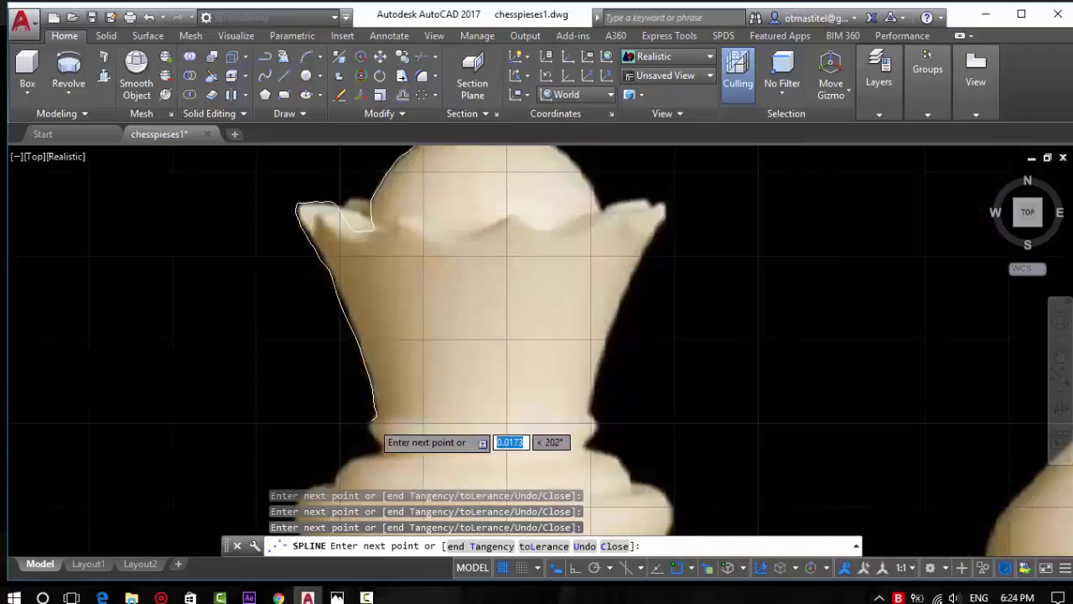
{"action": "scroll", "coordinate": [376, 418], "scroll_direction": "up", "scroll_amount": 5}
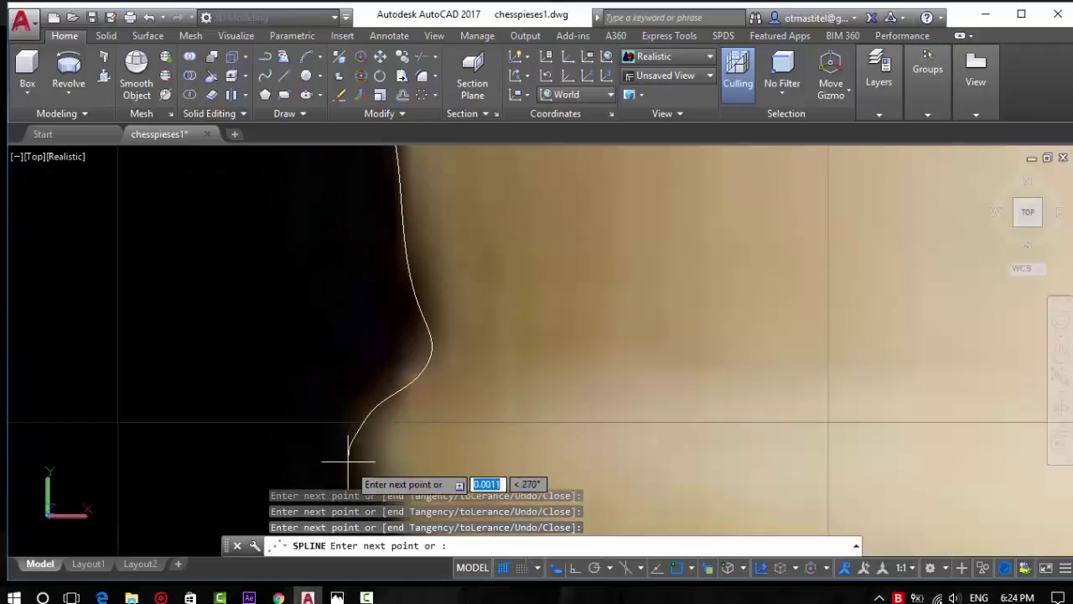
{"action": "scroll", "coordinate": [323, 311], "scroll_direction": "down", "scroll_amount": 4}
{"action": "scroll", "coordinate": [323, 372], "scroll_direction": "up", "scroll_amount": 4}
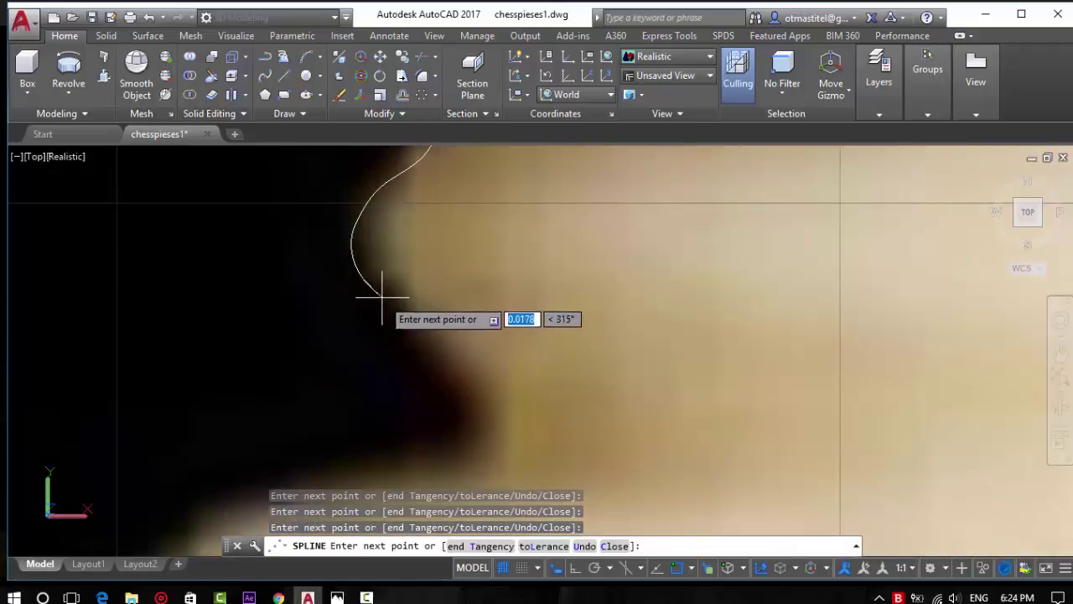
{"action": "left_click", "coordinate": [438, 376]}
{"action": "left_click", "coordinate": [460, 437]}
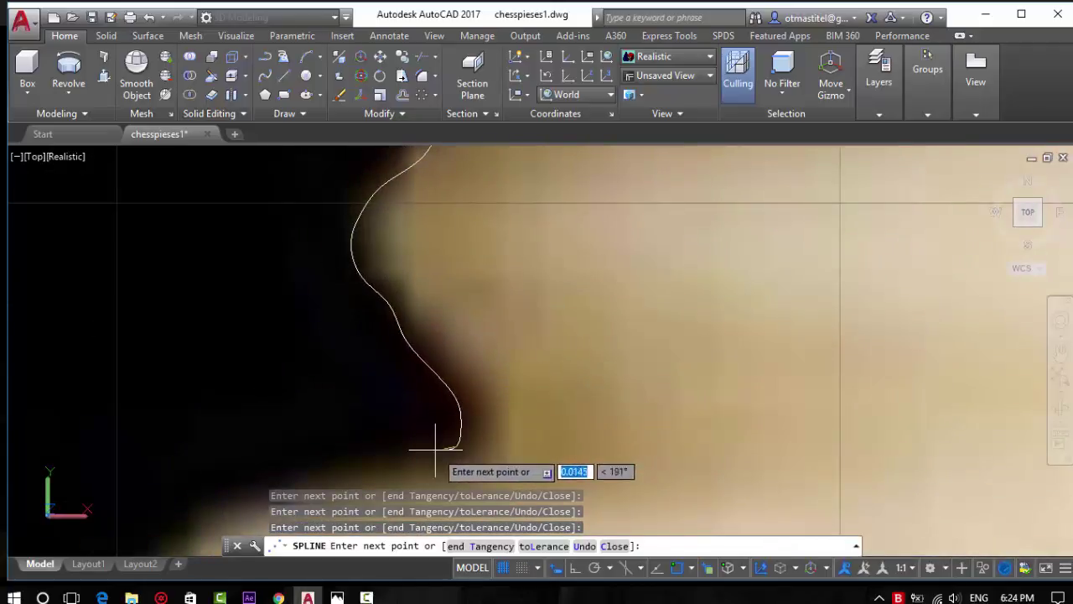
{"action": "scroll", "coordinate": [452, 378], "scroll_direction": "down", "scroll_amount": 4}
{"action": "scroll", "coordinate": [503, 327], "scroll_direction": "up", "scroll_amount": 4}
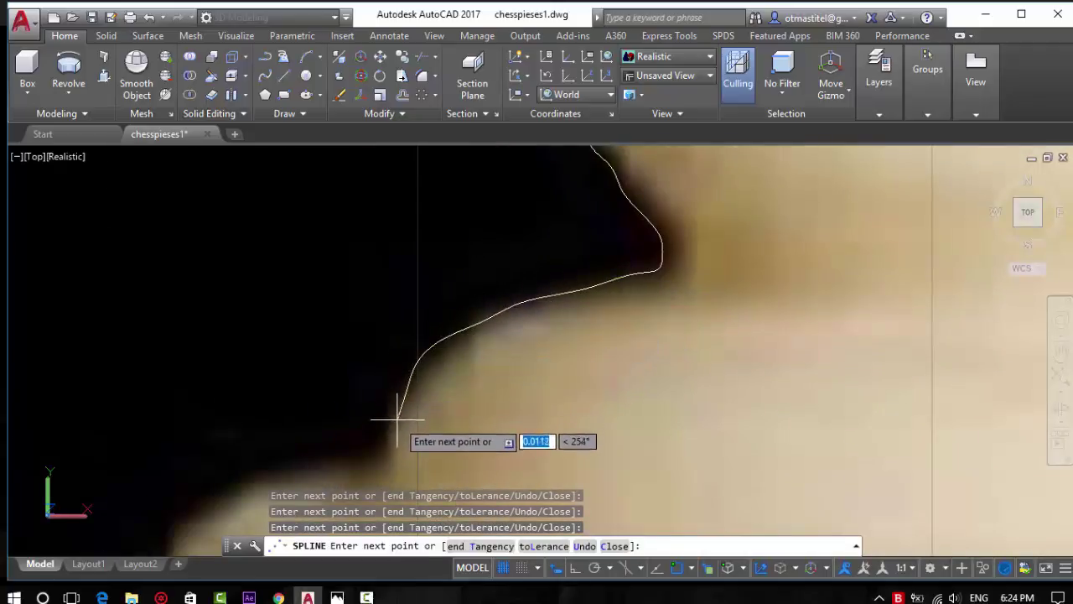
{"action": "scroll", "coordinate": [503, 353], "scroll_direction": "down", "scroll_amount": 2}
{"action": "scroll", "coordinate": [490, 347], "scroll_direction": "up", "scroll_amount": 2}
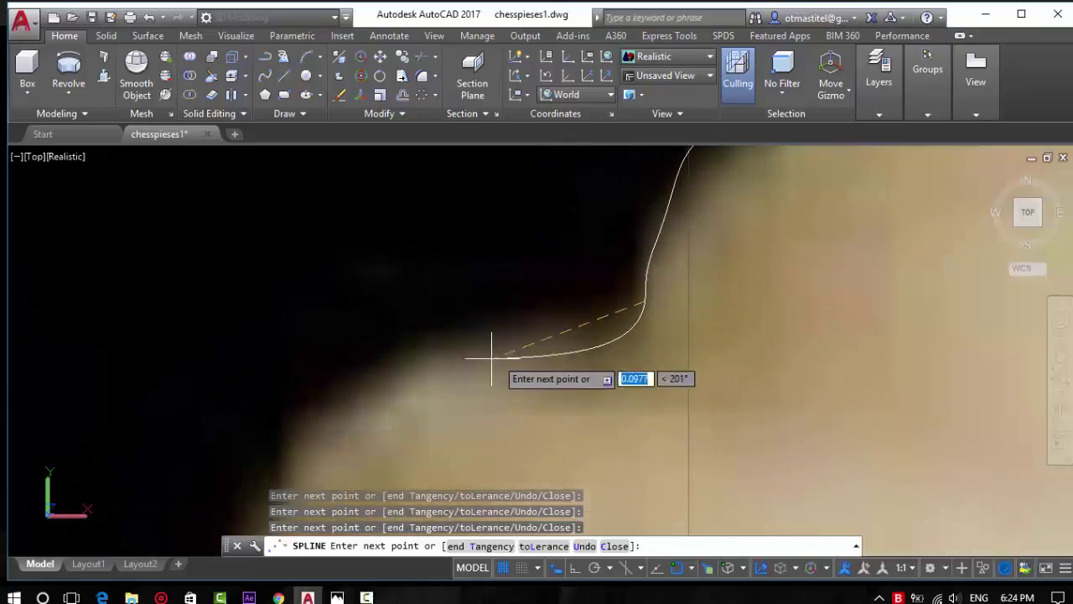
Continue the spline down the curved head edge toward the top of the neck
{"action": "left_click", "coordinate": [331, 400]}
{"action": "scroll", "coordinate": [336, 394], "scroll_direction": "down", "scroll_amount": 1}
{"action": "scroll", "coordinate": [394, 269], "scroll_direction": "up", "scroll_amount": 2}
{"action": "scroll", "coordinate": [402, 319], "scroll_direction": "up", "scroll_amount": 1}
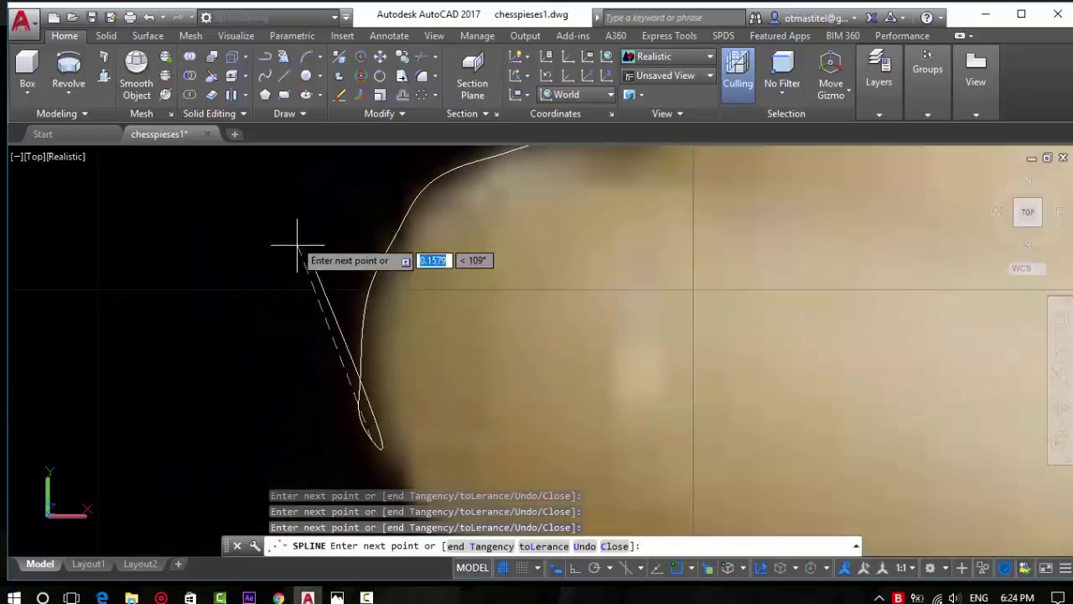
{"action": "scroll", "coordinate": [302, 248], "scroll_direction": "down", "scroll_amount": 2}
{"action": "scroll", "coordinate": [323, 276], "scroll_direction": "up", "scroll_amount": 2}
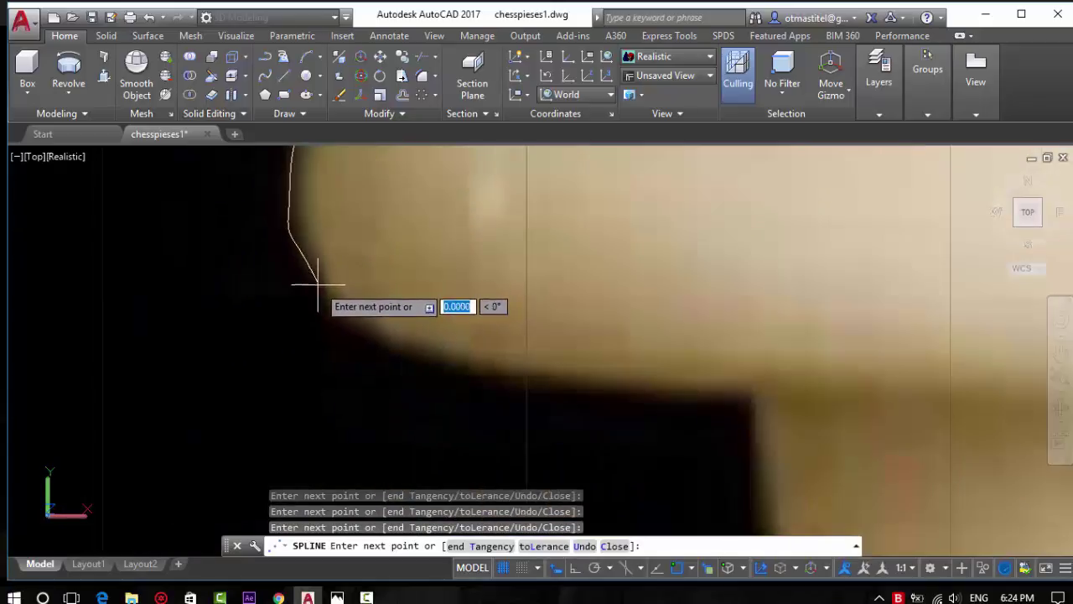
{"action": "left_click", "coordinate": [334, 314]}
{"action": "left_click", "coordinate": [395, 352]}
{"action": "left_click", "coordinate": [511, 373]}
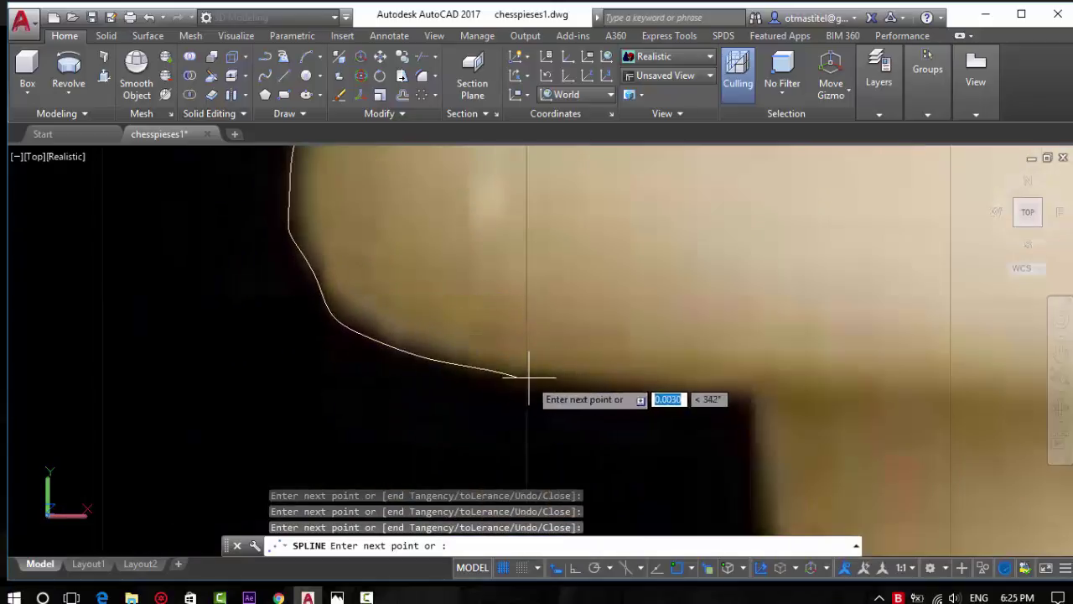
{"action": "left_click", "coordinate": [756, 391]}
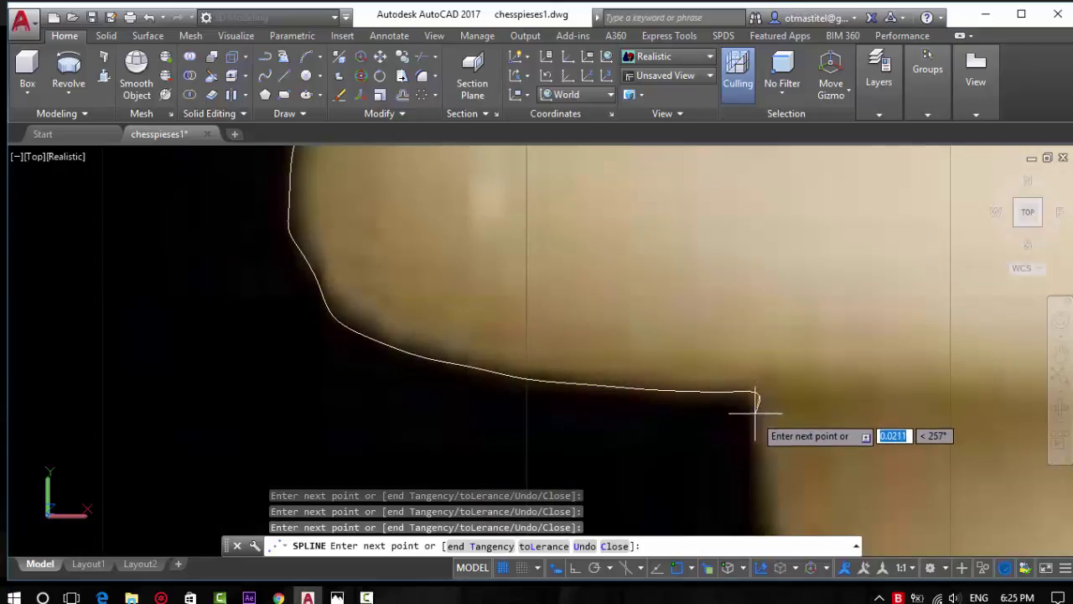
{"action": "mouse_move", "coordinate": [759, 402]}
{"action": "middle_mouse_down"}
{"action": "mouse_move", "coordinate": [655, 168]}
{"action": "mouse_move", "coordinate": [638, 214]}
{"action": "middle_mouse_up"}
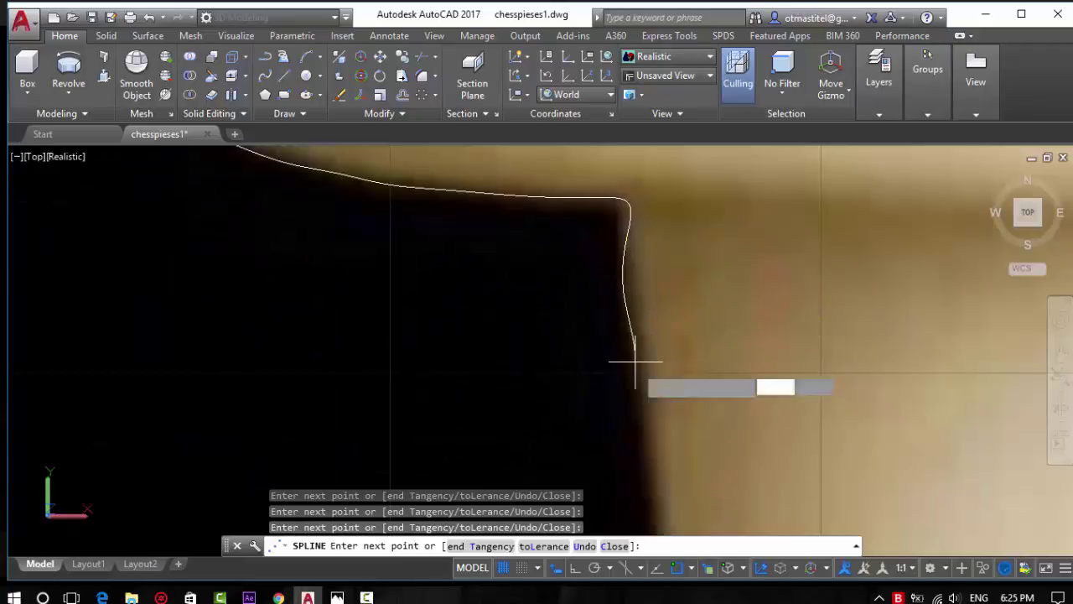
{"action": "scroll", "coordinate": [633, 293], "scroll_direction": "down", "scroll_amount": 2}
{"action": "scroll", "coordinate": [635, 277], "scroll_direction": "up", "scroll_amount": 3}
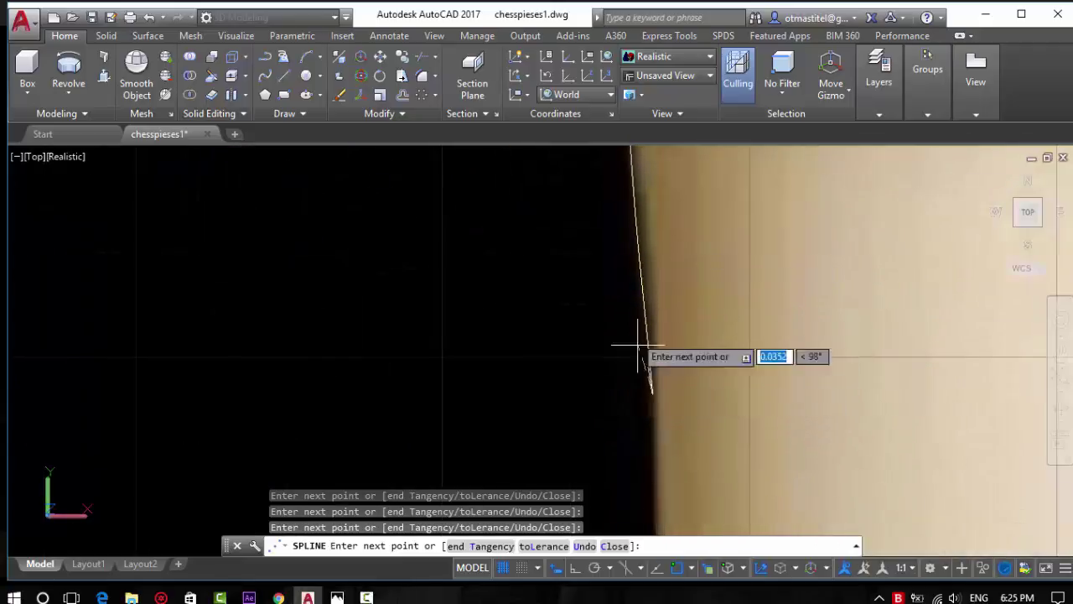
{"action": "scroll", "coordinate": [633, 348], "scroll_direction": "down", "scroll_amount": 3}
Add spline points down the neck to where it flares out
{"action": "left_click", "coordinate": [634, 373]}
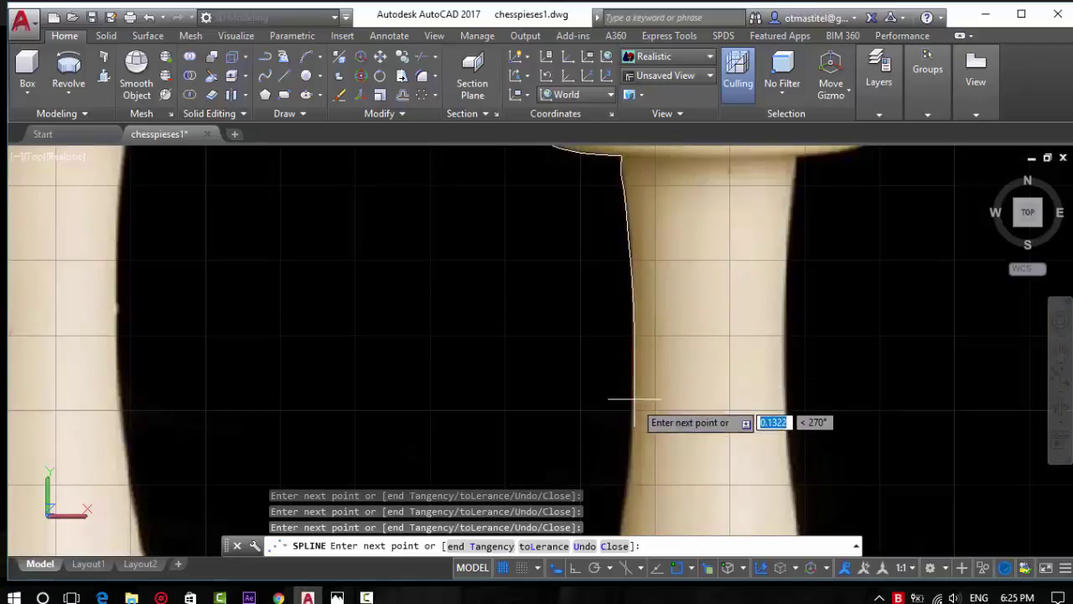
{"action": "scroll", "coordinate": [647, 347], "scroll_direction": "down", "scroll_amount": 2}
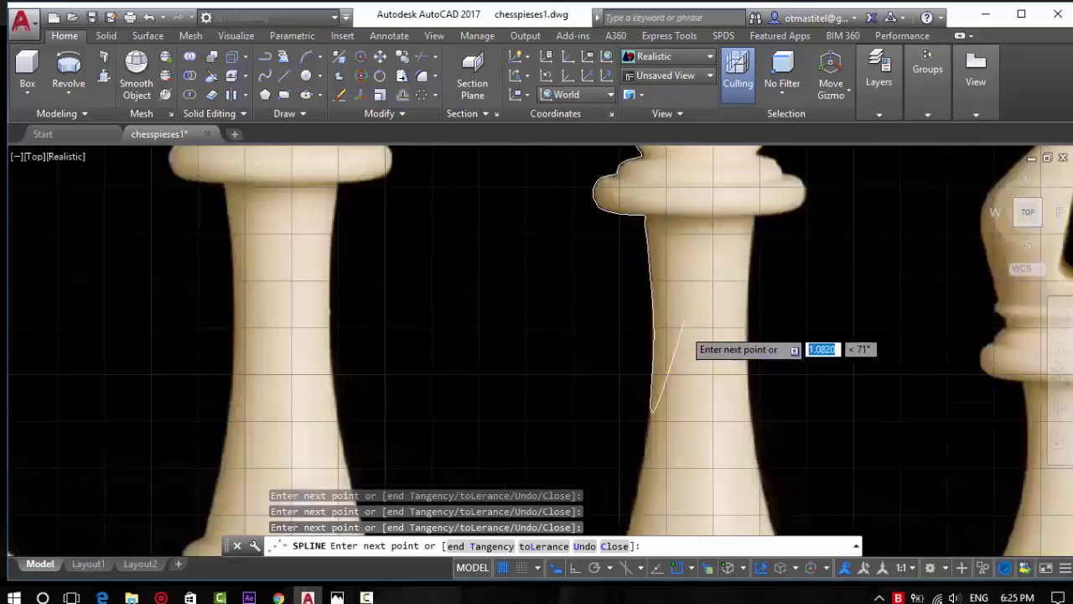
{"action": "scroll", "coordinate": [671, 455], "scroll_direction": "up", "scroll_amount": 2}
{"action": "scroll", "coordinate": [671, 455], "scroll_direction": "up", "scroll_amount": 1}
{"action": "left_click", "coordinate": [665, 394]}
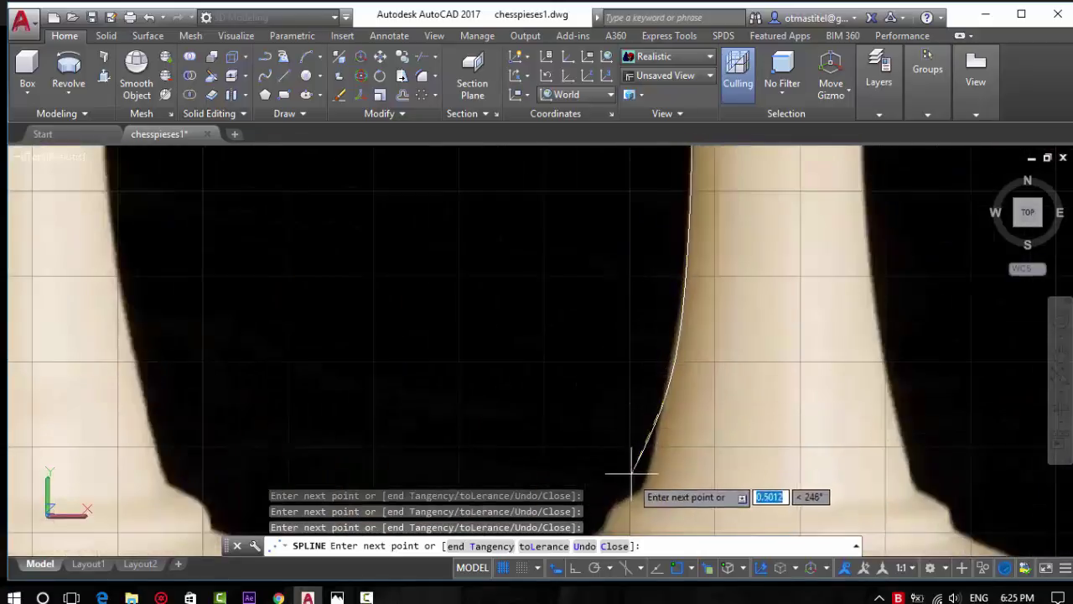
{"action": "scroll", "coordinate": [650, 465], "scroll_direction": "up", "scroll_amount": 2}
{"action": "scroll", "coordinate": [642, 455], "scroll_direction": "up", "scroll_amount": 2}
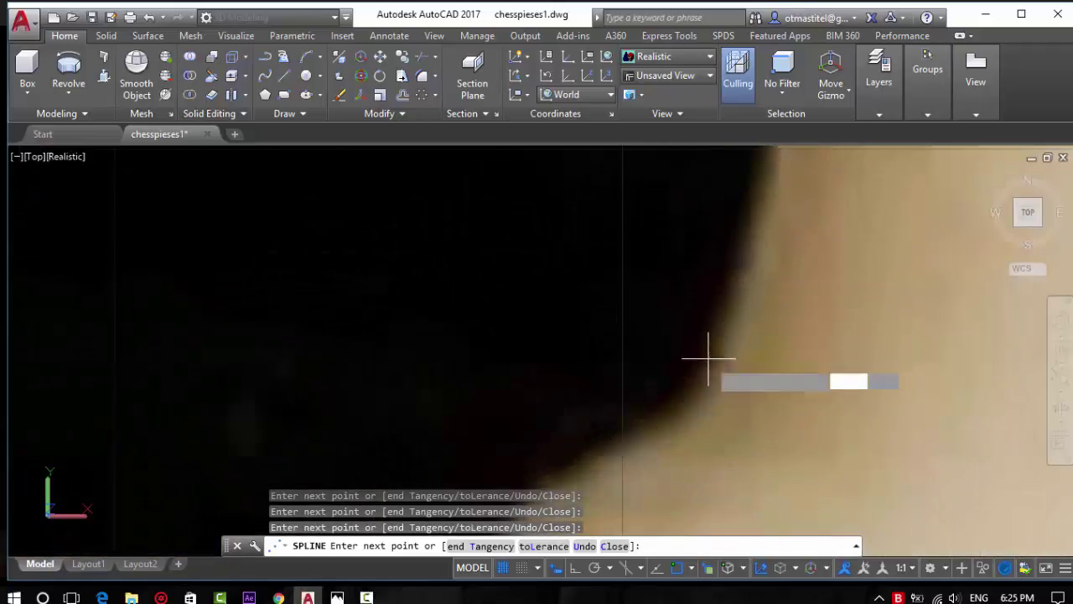
{"action": "left_click", "coordinate": [707, 360]}
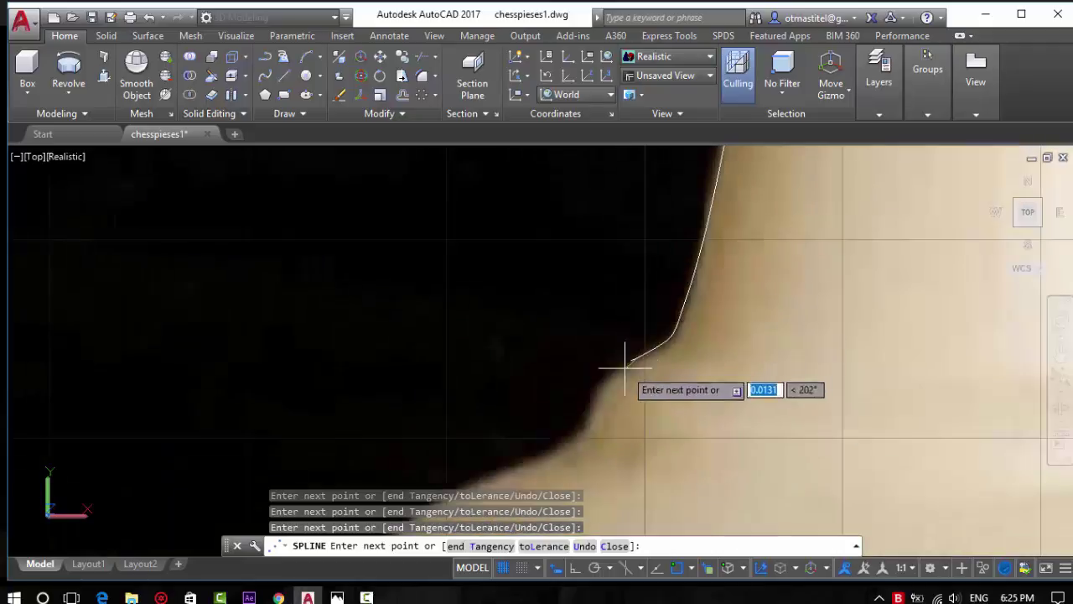
{"action": "scroll", "coordinate": [620, 367], "scroll_direction": "up", "scroll_amount": 2}
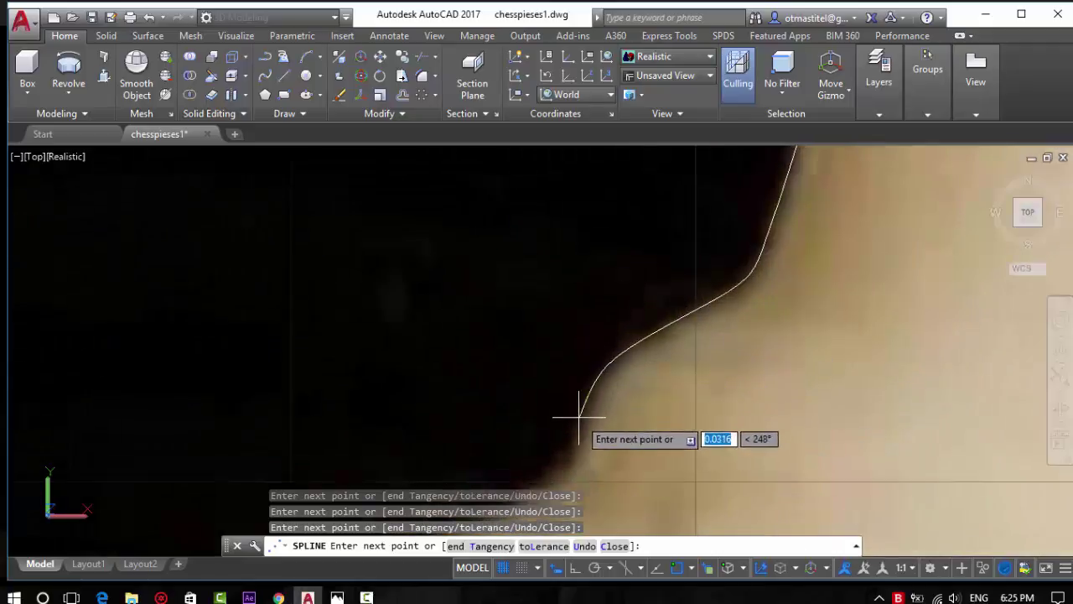
Trace the spline around the base bulges to the bottom edge, turn on Polar Tracking, and end it
{"action": "left_click", "coordinate": [575, 455]}
{"action": "scroll", "coordinate": [623, 394], "scroll_direction": "down", "scroll_amount": 1}
{"action": "scroll", "coordinate": [623, 394], "scroll_direction": "up", "scroll_amount": 2}
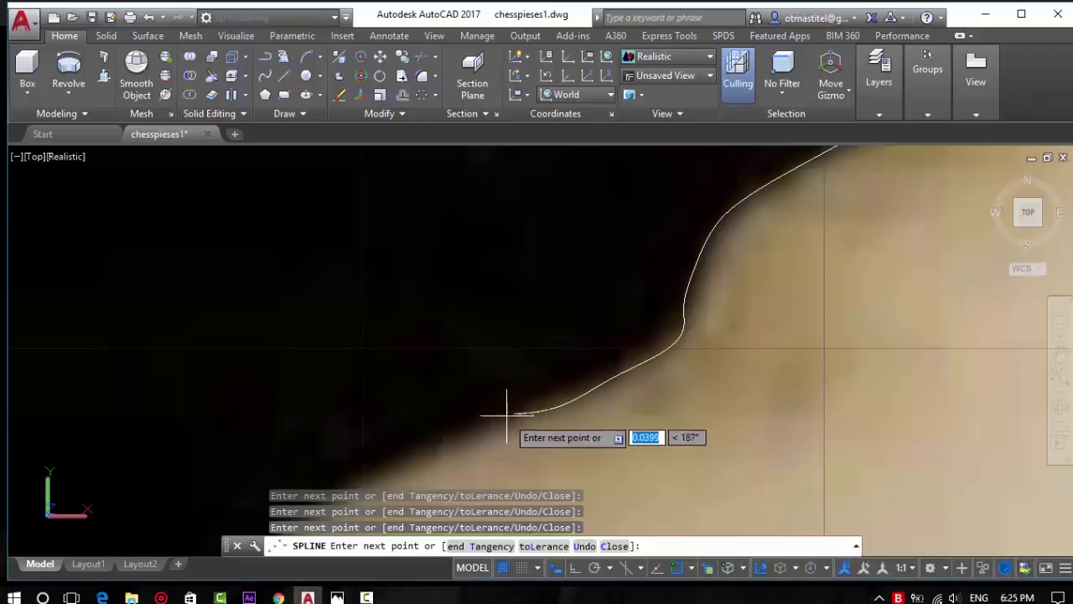
{"action": "scroll", "coordinate": [491, 359], "scroll_direction": "down", "scroll_amount": 2}
{"action": "scroll", "coordinate": [492, 377], "scroll_direction": "up", "scroll_amount": 2}
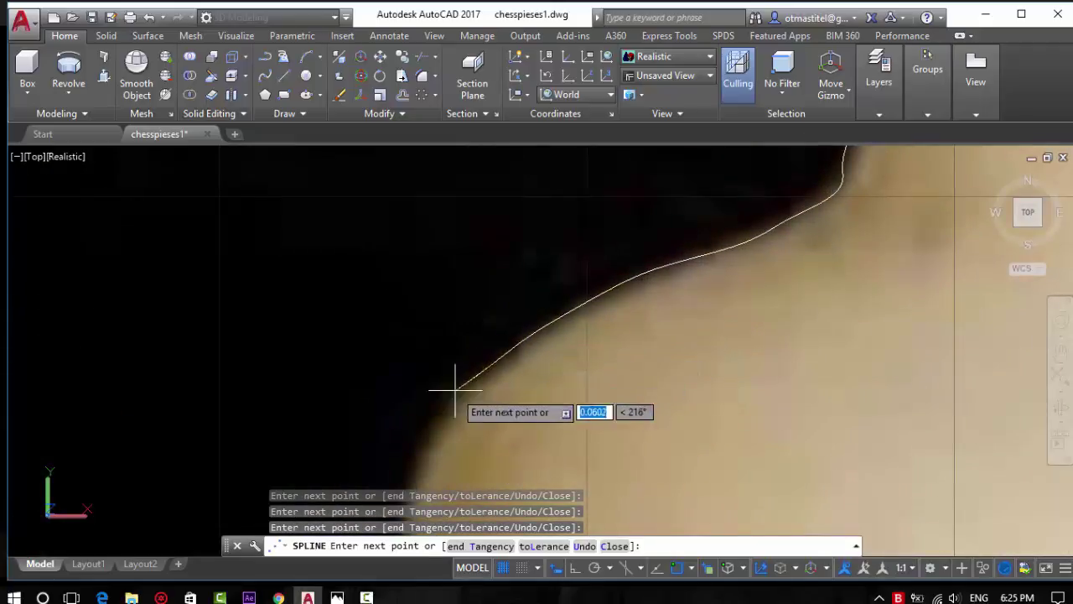
{"action": "scroll", "coordinate": [438, 419], "scroll_direction": "down", "scroll_amount": 2}
{"action": "scroll", "coordinate": [453, 327], "scroll_direction": "up", "scroll_amount": 3}
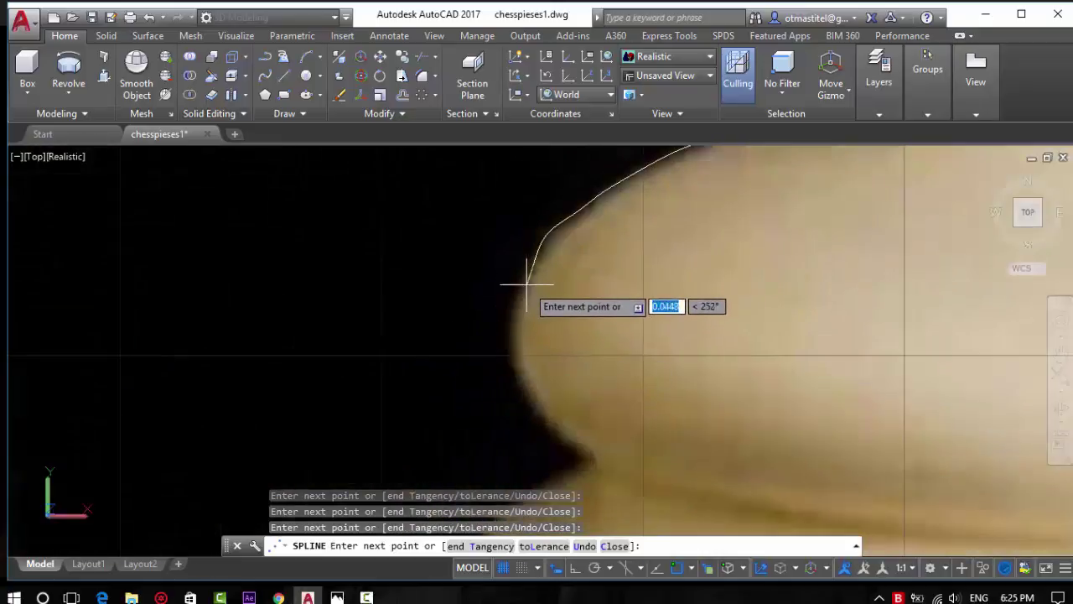
{"action": "left_click", "coordinate": [539, 408]}
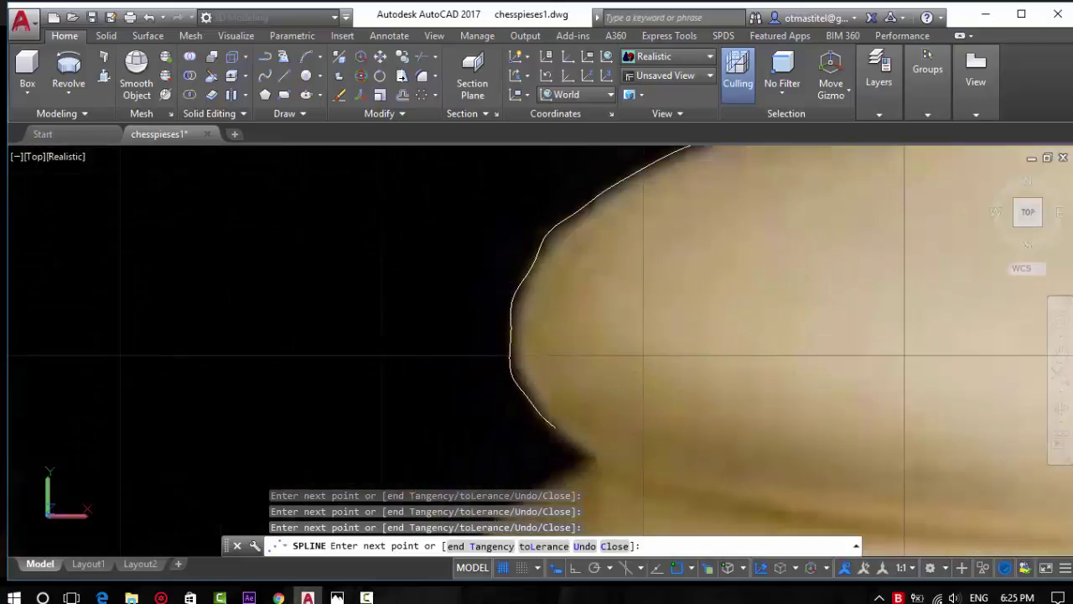
{"action": "left_click", "coordinate": [587, 454]}
{"action": "scroll", "coordinate": [596, 445], "scroll_direction": "down", "scroll_amount": 2}
{"action": "scroll", "coordinate": [578, 384], "scroll_direction": "up", "scroll_amount": 2}
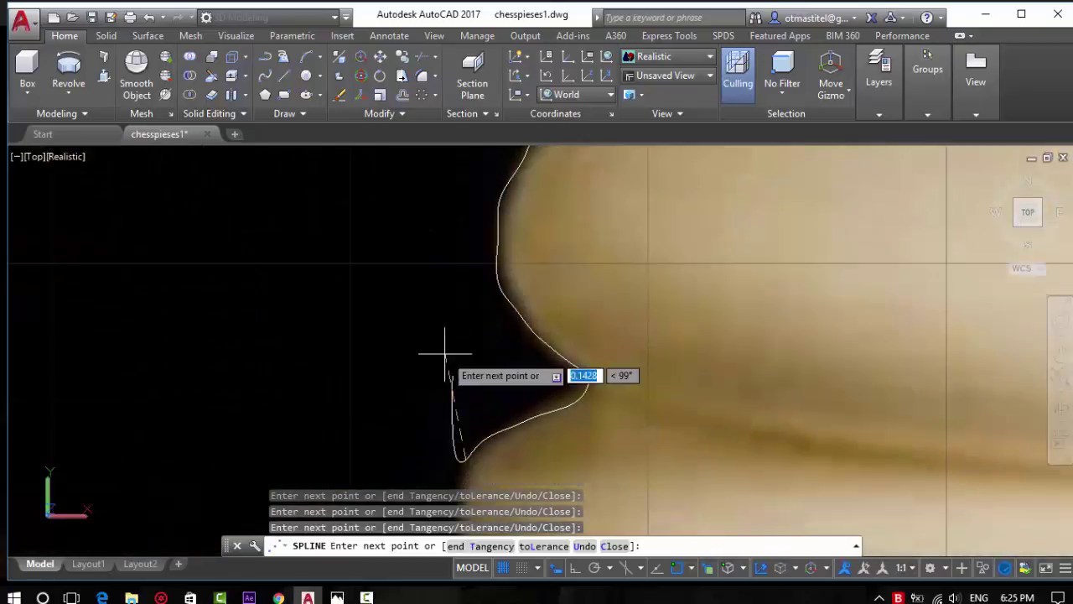
{"action": "scroll", "coordinate": [445, 357], "scroll_direction": "down", "scroll_amount": 2}
{"action": "scroll", "coordinate": [436, 373], "scroll_direction": "up", "scroll_amount": 2}
{"action": "left_click", "coordinate": [455, 378]}
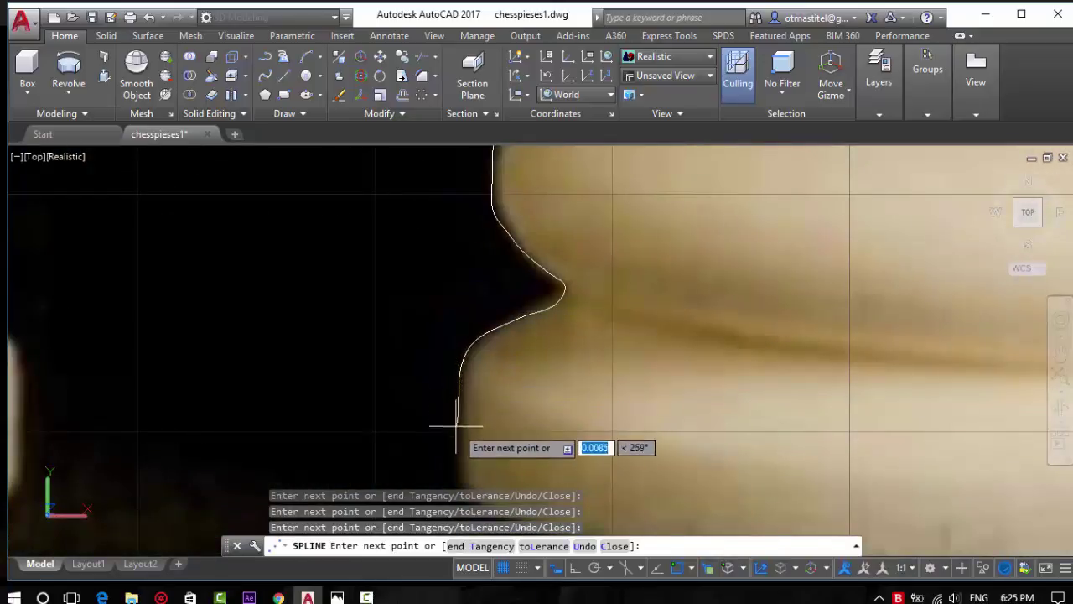
{"action": "scroll", "coordinate": [433, 307], "scroll_direction": "down", "scroll_amount": 2}
{"action": "scroll", "coordinate": [433, 378], "scroll_direction": "up", "scroll_amount": 2}
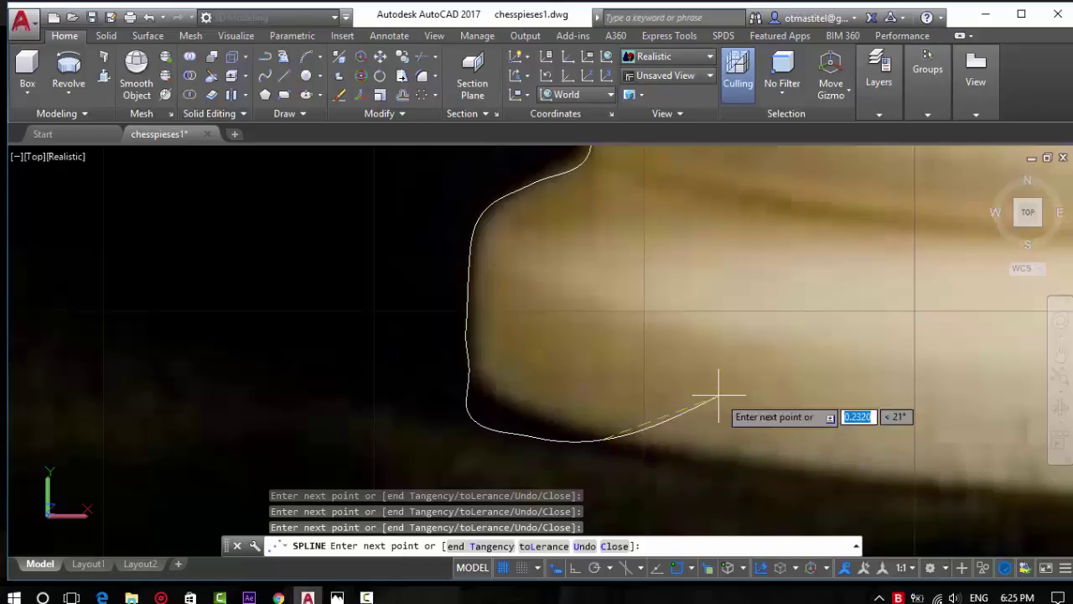
{"action": "left_click", "coordinate": [595, 567]}
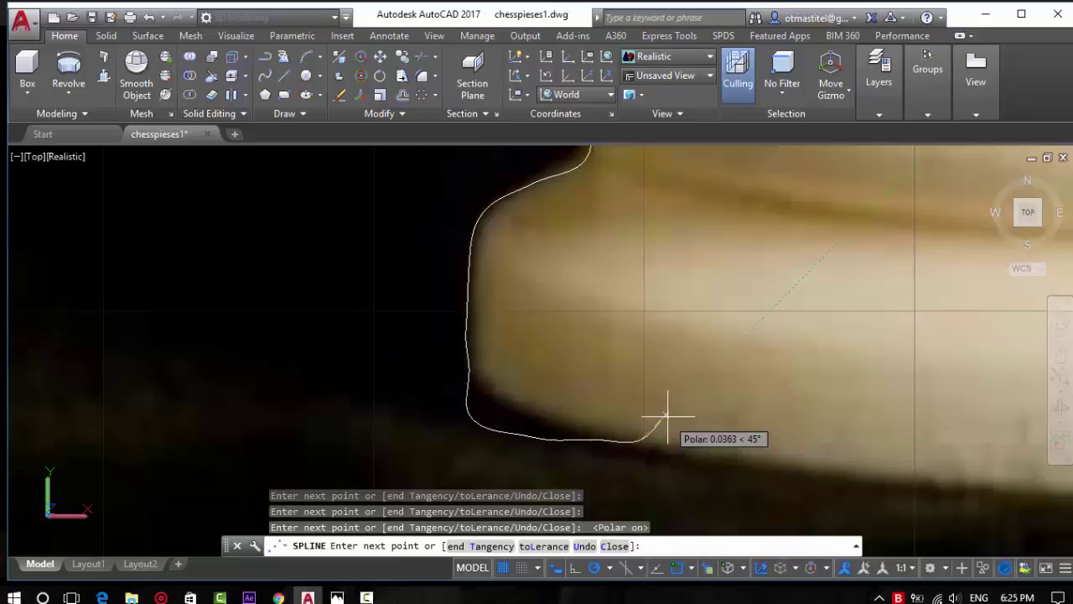
{"action": "key", "text": "Return"}
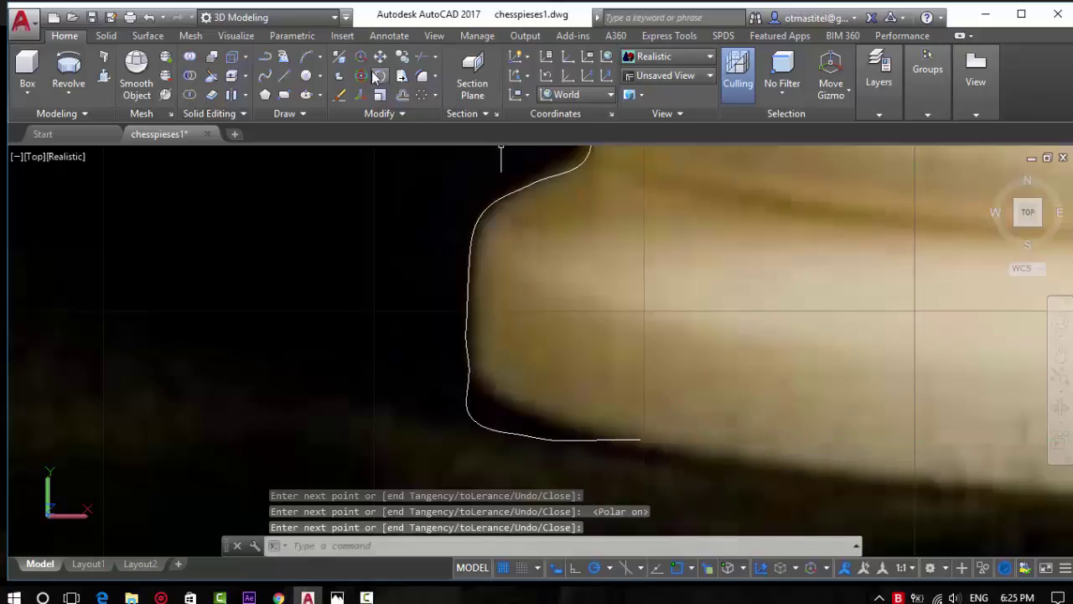
Start a line at the spline's endpoint and run it along the queen's vertical centre axis
{"action": "left_click", "coordinate": [287, 77]}
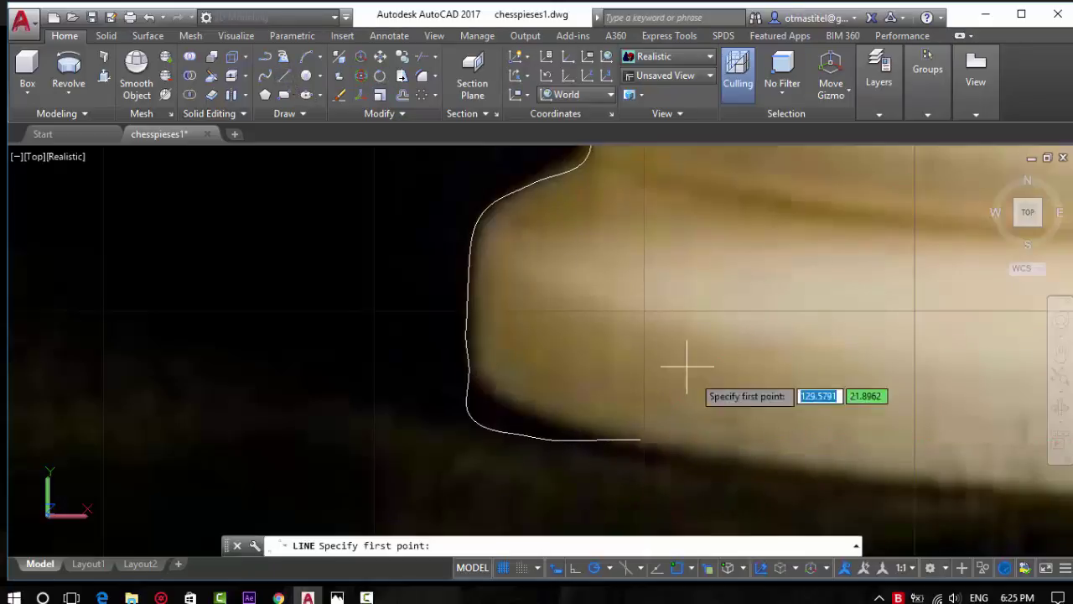
{"action": "left_click", "coordinate": [640, 438]}
{"action": "scroll", "coordinate": [495, 440], "scroll_direction": "down", "scroll_amount": 2}
{"action": "scroll", "coordinate": [551, 436], "scroll_direction": "down", "scroll_amount": 2}
{"action": "scroll", "coordinate": [587, 335], "scroll_direction": "down", "scroll_amount": 1}
{"action": "scroll", "coordinate": [552, 220], "scroll_direction": "up", "scroll_amount": 2}
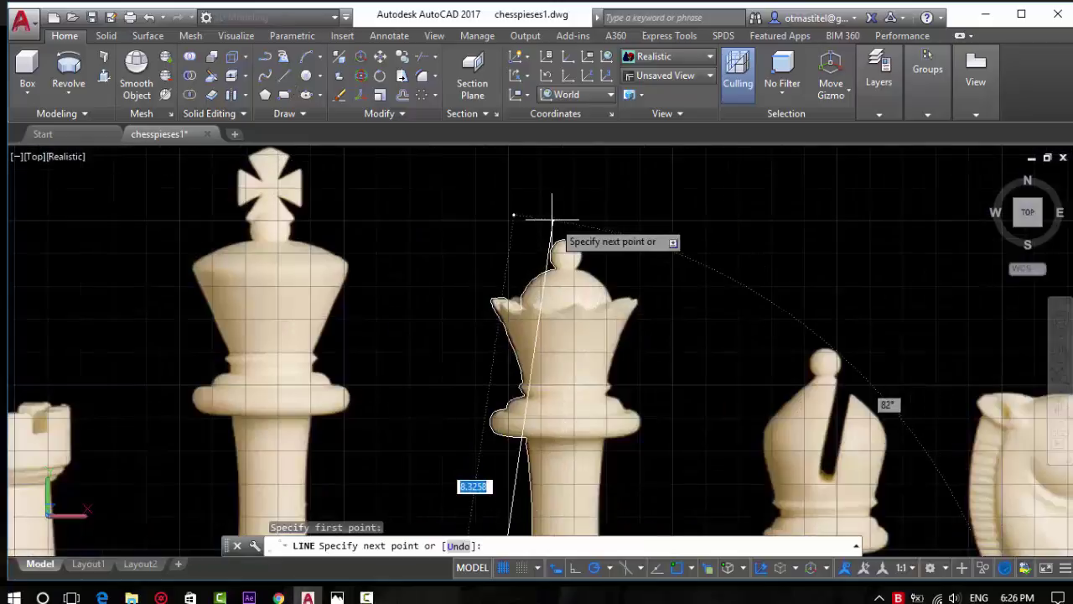
{"action": "scroll", "coordinate": [557, 241], "scroll_direction": "up", "scroll_amount": 3}
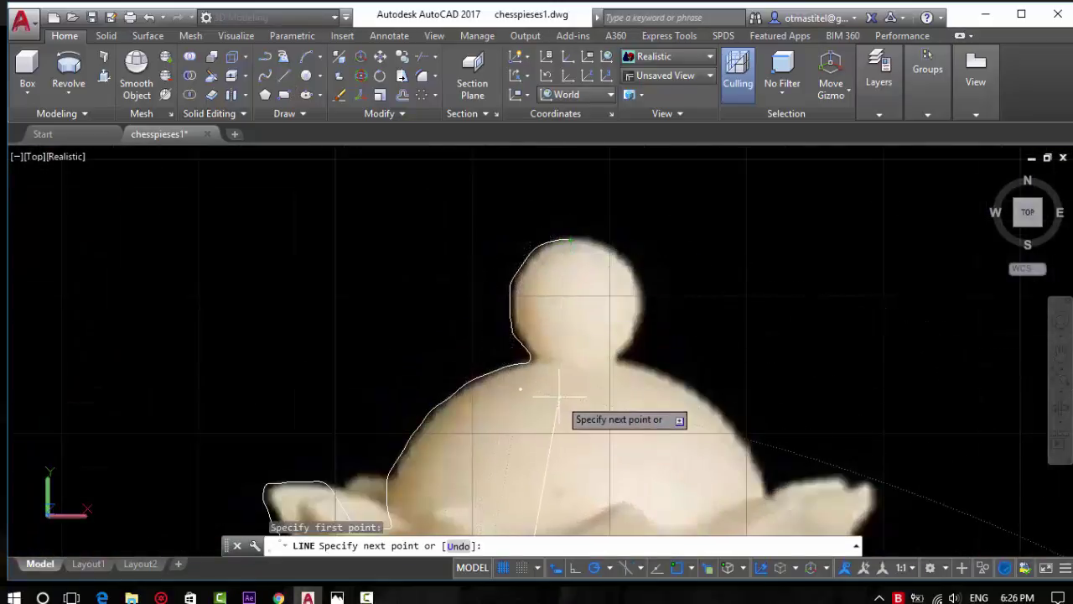
{"action": "scroll", "coordinate": [560, 382], "scroll_direction": "down", "scroll_amount": 4}
{"action": "scroll", "coordinate": [560, 368], "scroll_direction": "down", "scroll_amount": 2}
{"action": "scroll", "coordinate": [553, 432], "scroll_direction": "down", "scroll_amount": 2}
{"action": "scroll", "coordinate": [551, 440], "scroll_direction": "up", "scroll_amount": 3}
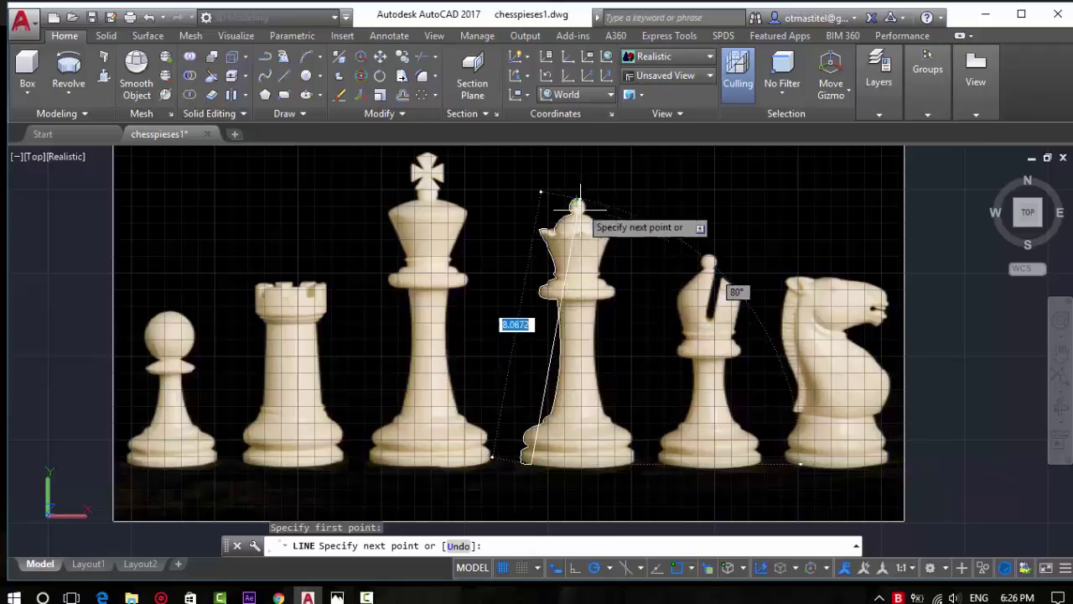
Close the profile with a final line and revolve it 360° about the centre axis
{"action": "left_click", "coordinate": [577, 462]}
{"action": "key", "text": "Return"}
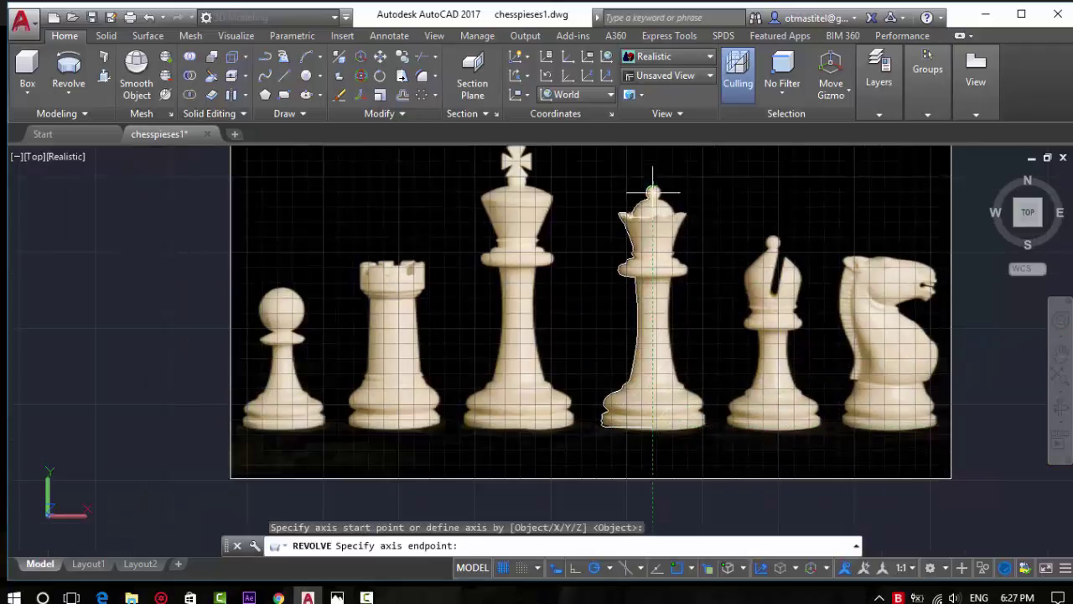
{"action": "left_click", "coordinate": [653, 461]}
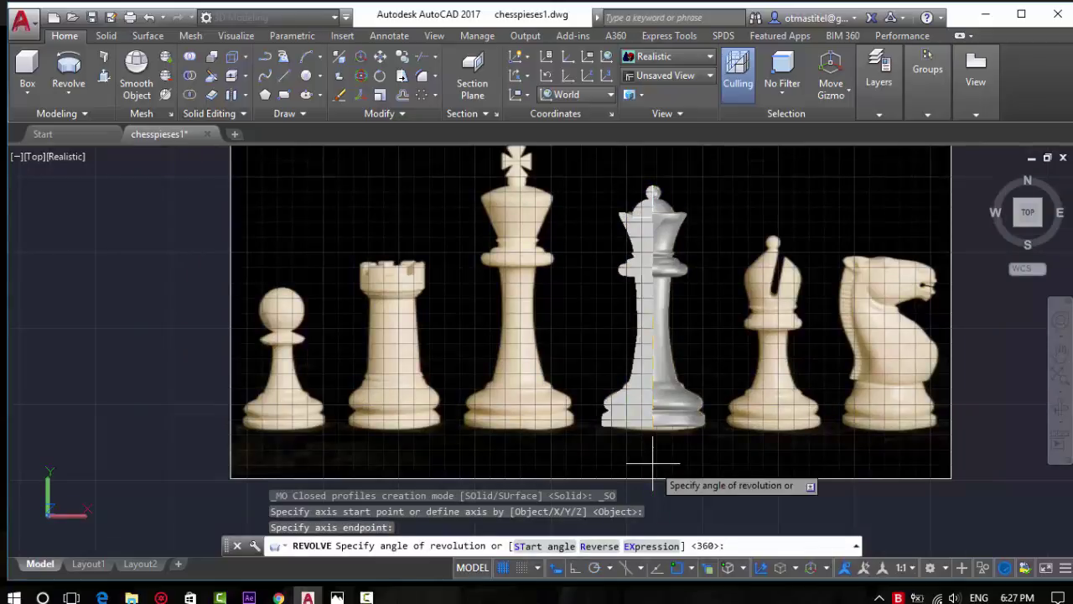
{"action": "key", "text": "Return"}
{"action": "key", "text": "Escape"}
Clear leftover prompts and return to the Home isometric view
{"action": "scroll", "coordinate": [644, 204], "scroll_direction": "up", "scroll_amount": 5}
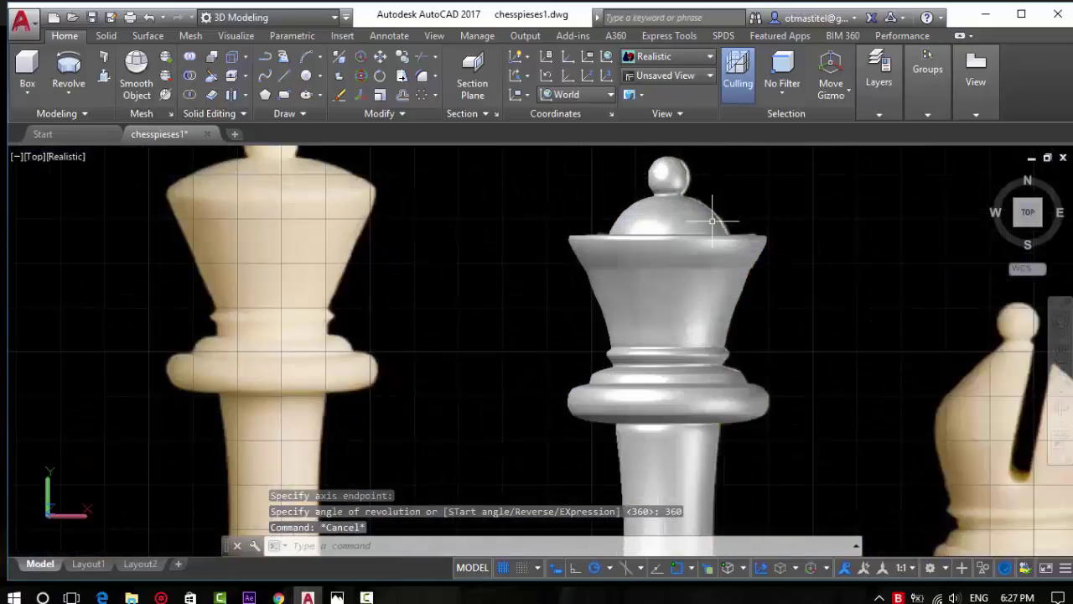
{"action": "key", "text": "Escape"}
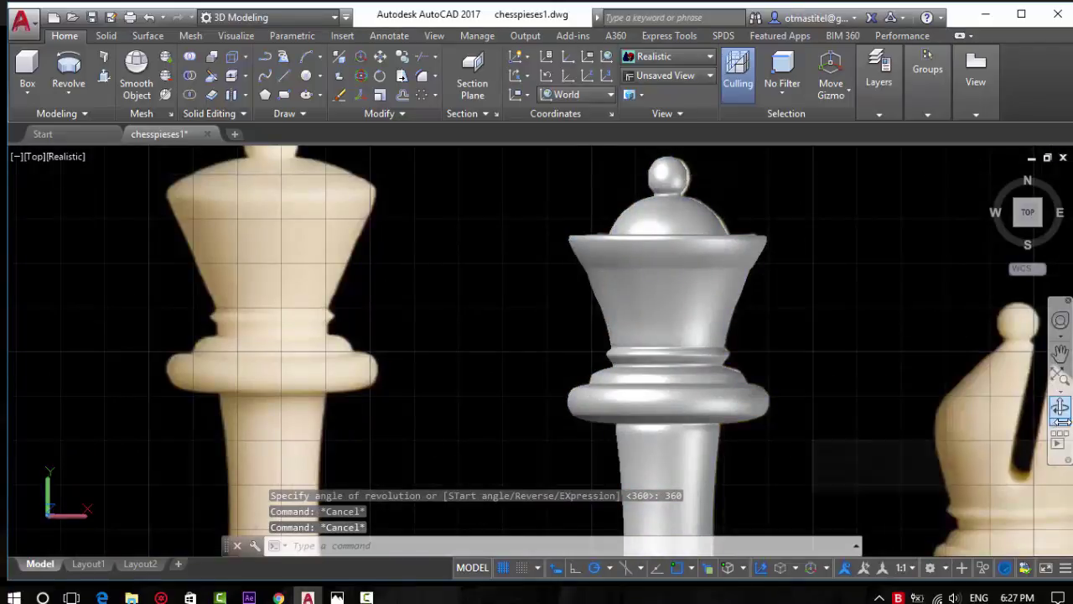
{"action": "key", "text": "Escape"}
{"action": "left_click", "coordinate": [992, 176]}
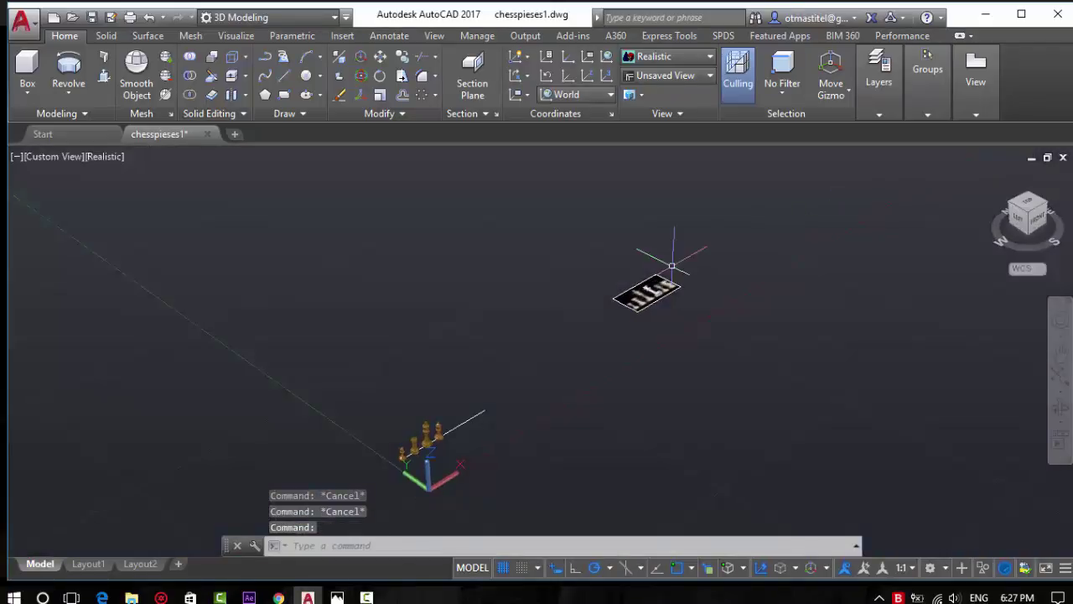
Switch the view to perspective projection
{"action": "right_click", "coordinate": [992, 175]}
{"action": "left_click", "coordinate": [927, 223]}
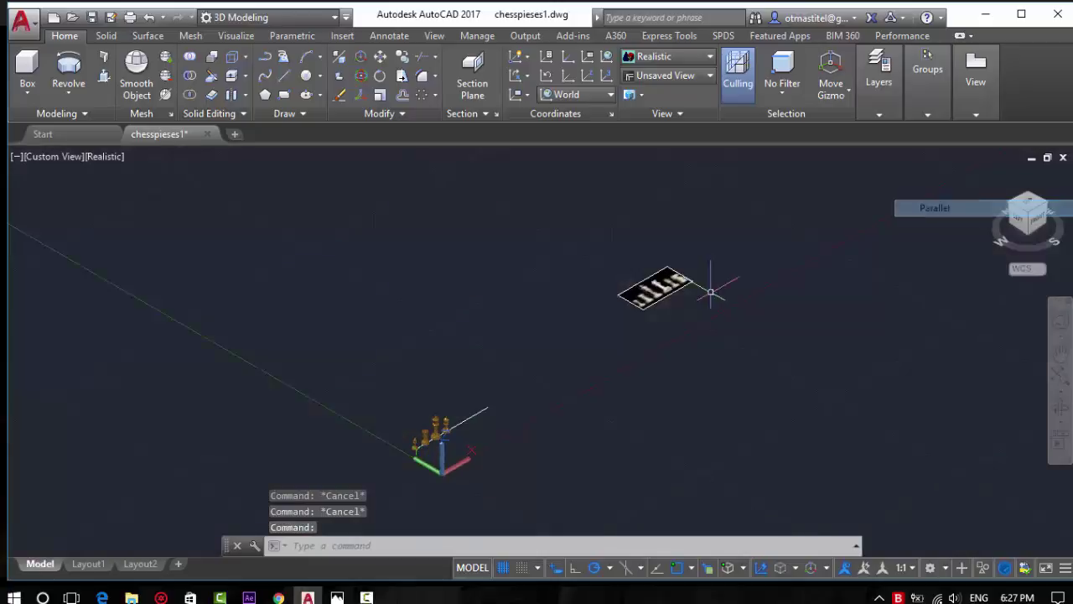
{"action": "scroll", "coordinate": [630, 263], "scroll_direction": "up", "scroll_amount": 5}
{"action": "scroll", "coordinate": [723, 300], "scroll_direction": "up", "scroll_amount": 3}
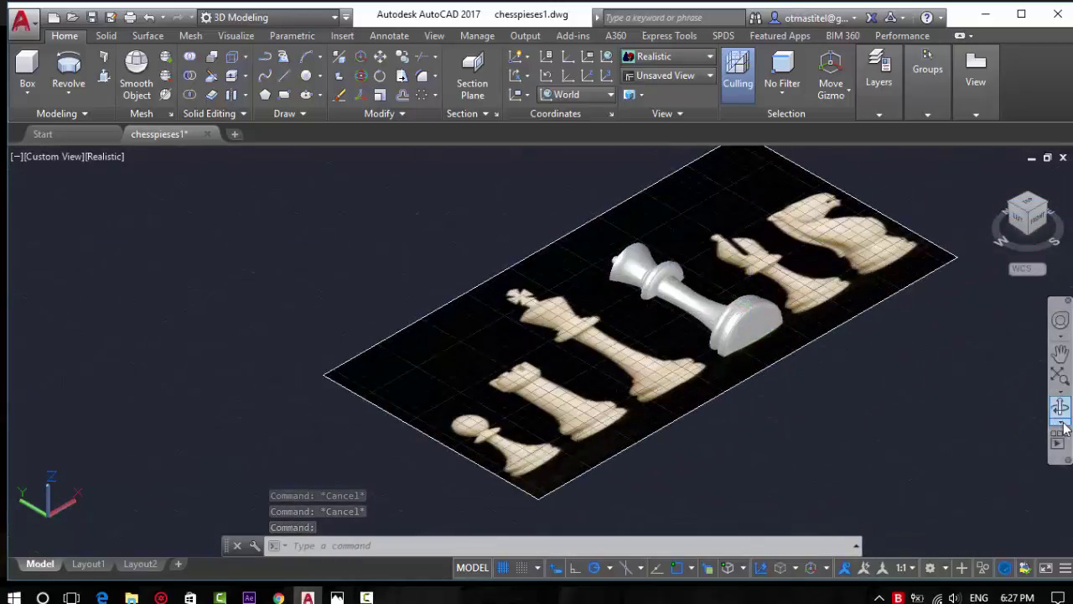
Free-orbit the view so the board runs diagonally, then select the reference image
{"action": "left_click", "coordinate": [1061, 429]}
{"action": "left_click", "coordinate": [1020, 450]}
{"action": "left_click_drag", "start_coordinate": [545, 270], "coordinate": [729, 282]}
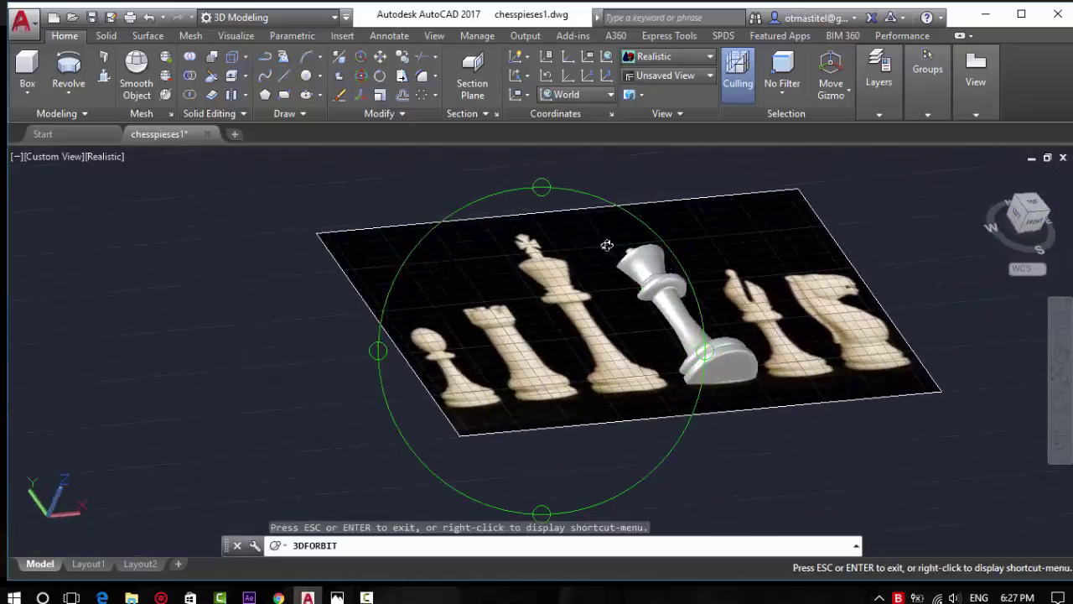
{"action": "key", "text": "Escape"}
{"action": "left_click", "coordinate": [606, 253]}
{"action": "key", "text": "Escape"}
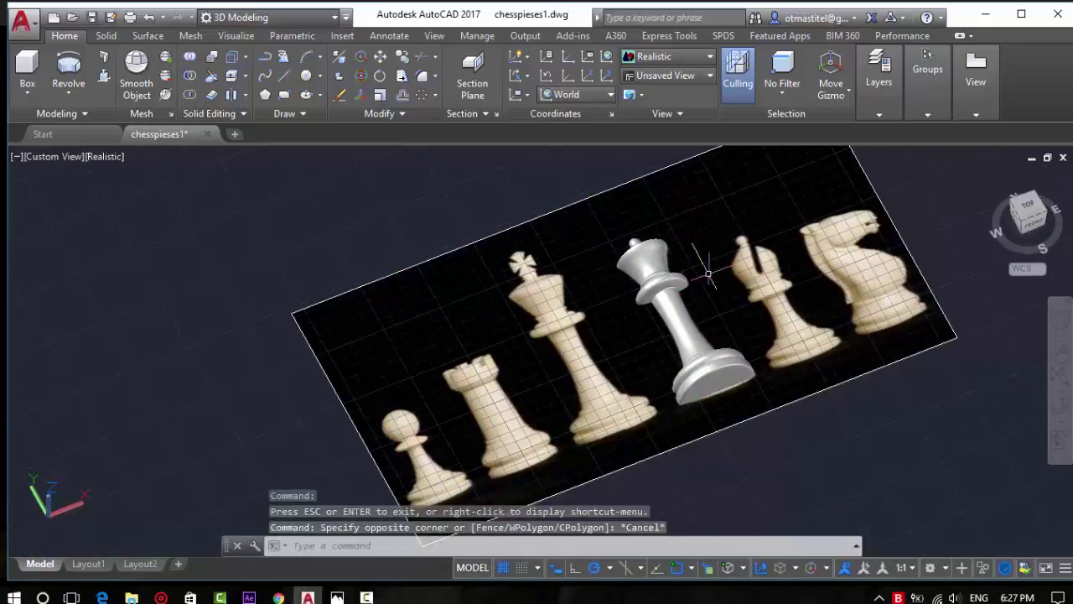
{"action": "left_click", "coordinate": [1059, 410]}
{"action": "mouse_move", "coordinate": [743, 304]}
{"action": "left_mouse_down"}
{"action": "mouse_move", "coordinate": [615, 292]}
{"action": "mouse_move", "coordinate": [652, 276]}
{"action": "mouse_move", "coordinate": [852, 268]}
{"action": "mouse_move", "coordinate": [531, 360]}
{"action": "mouse_move", "coordinate": [751, 177]}
{"action": "left_mouse_up"}
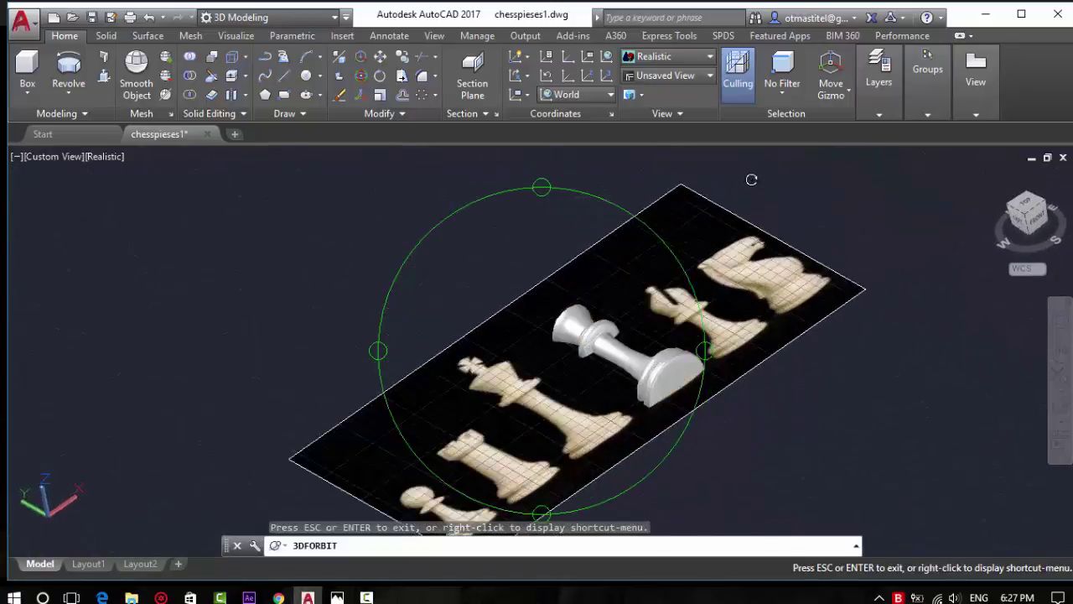
{"action": "key", "text": "Escape"}
{"action": "left_click", "coordinate": [622, 159]}
{"action": "left_click", "coordinate": [74, 39]}
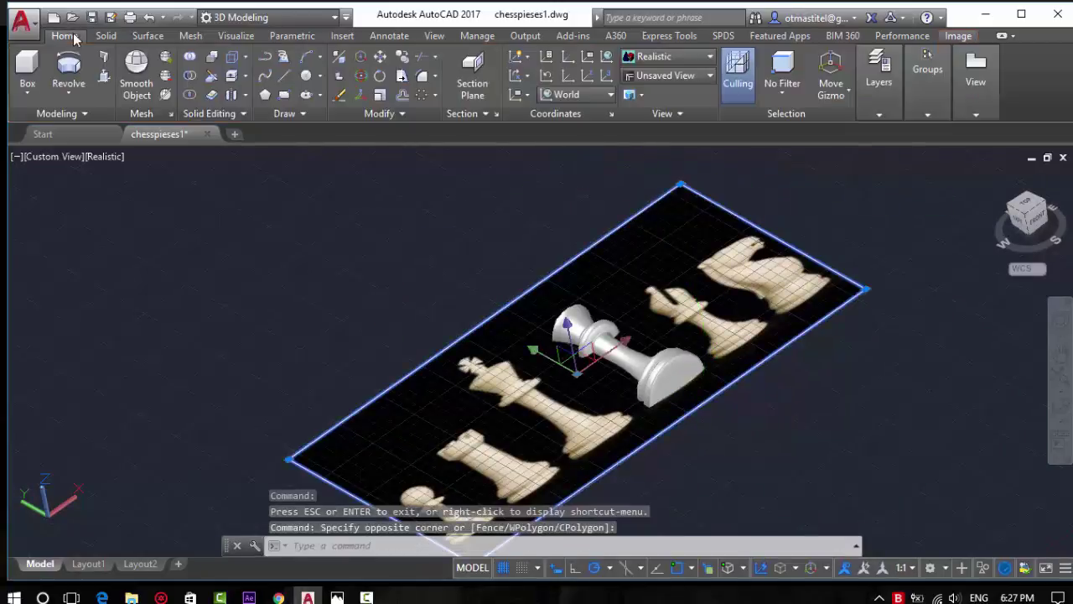
Move the chess-pieces reference image 30 units away from the queen
{"action": "left_click", "coordinate": [379, 60]}
{"action": "left_click", "coordinate": [441, 286]}
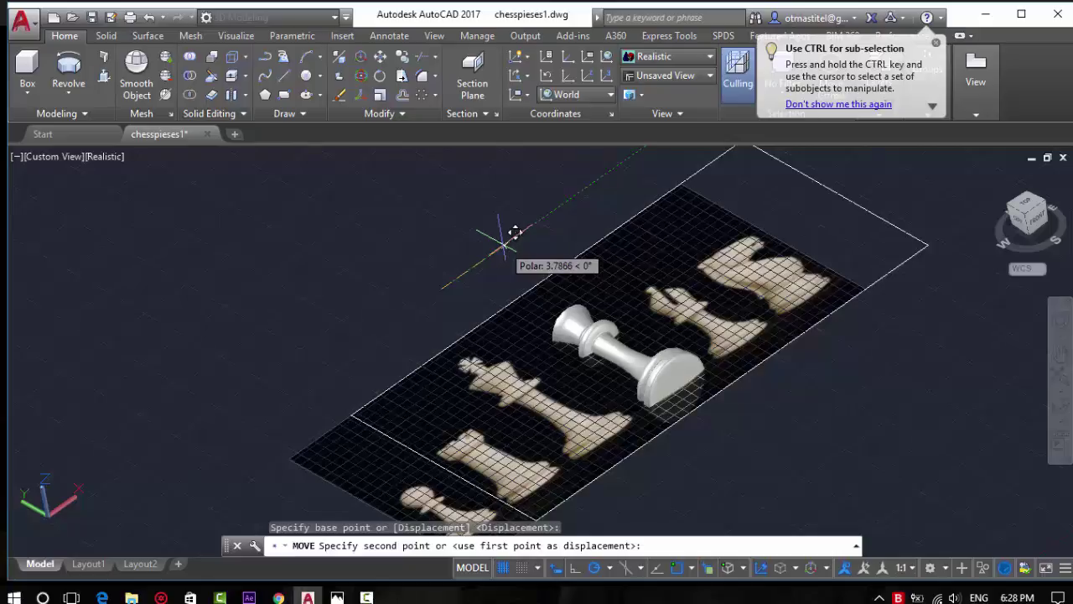
{"action": "type", "text": "30"}
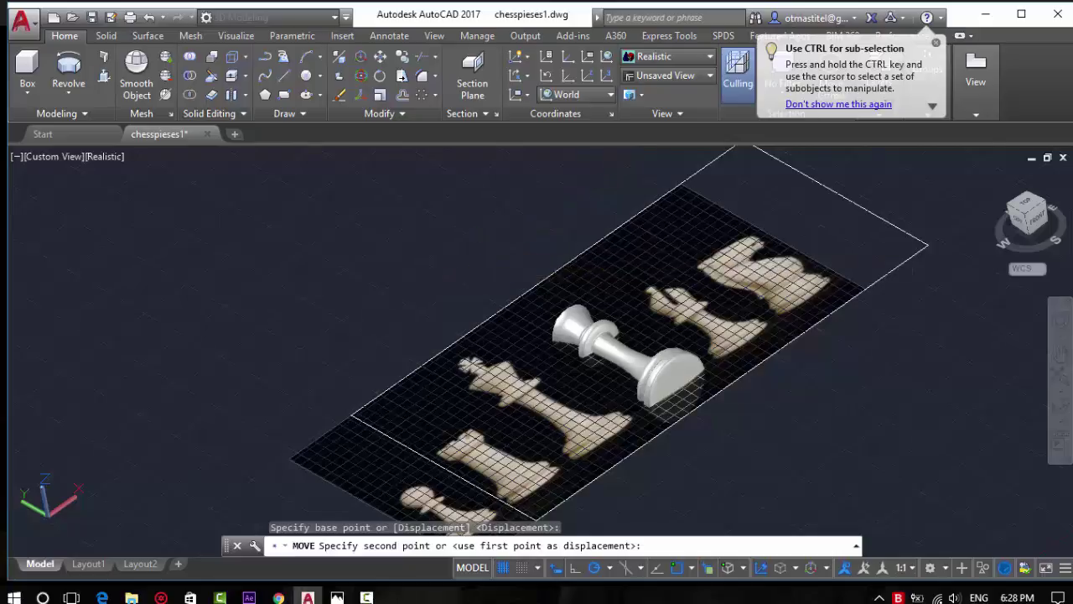
{"action": "key", "text": "Return"}
{"action": "key", "text": "Escape"}
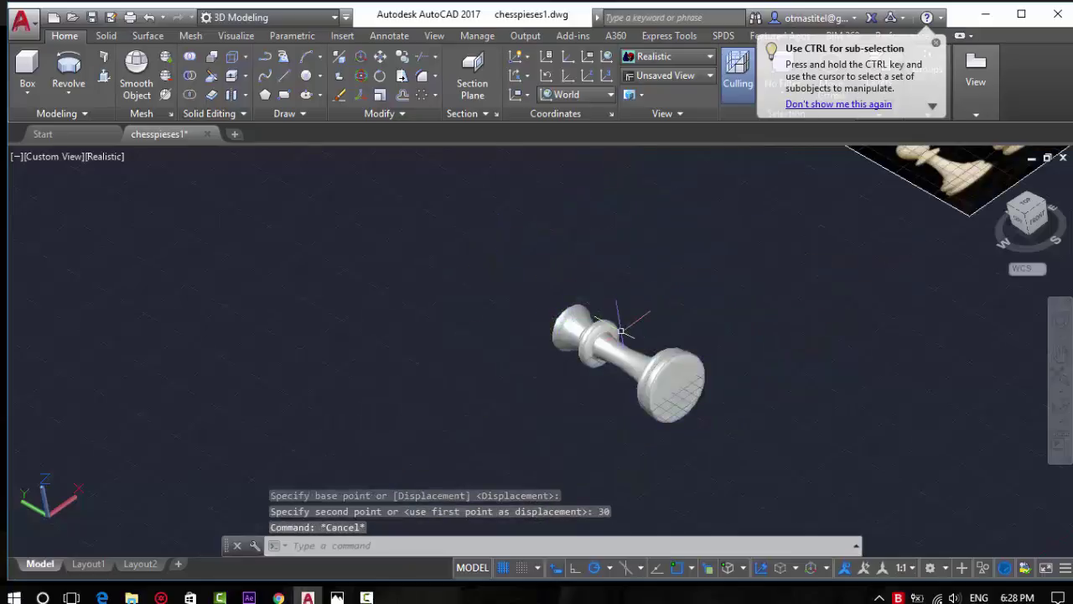
{"action": "key", "text": "Escape"}
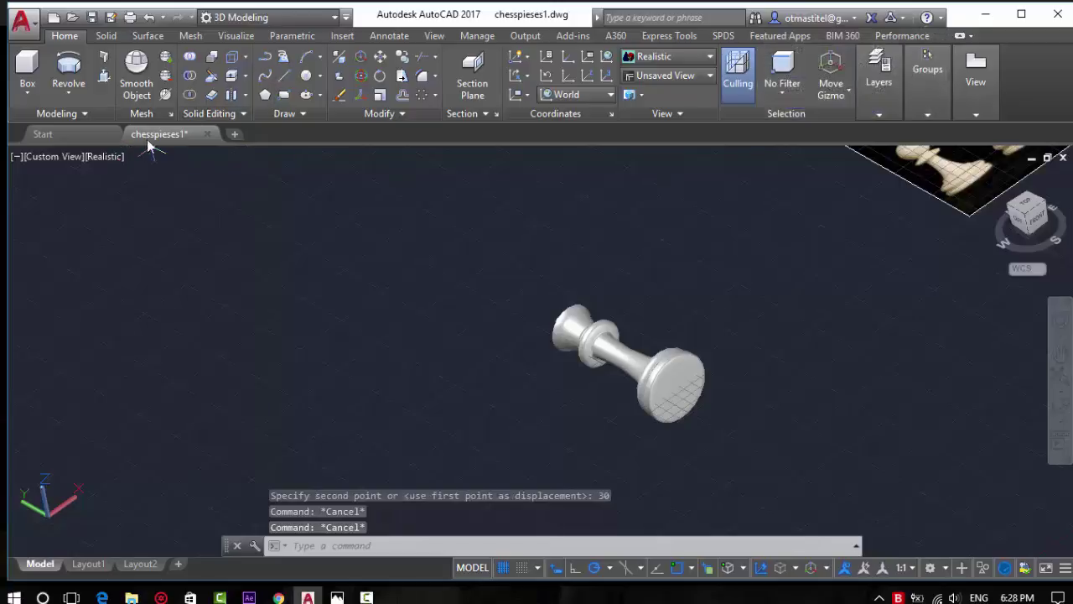
{"action": "left_click", "coordinate": [117, 160]}
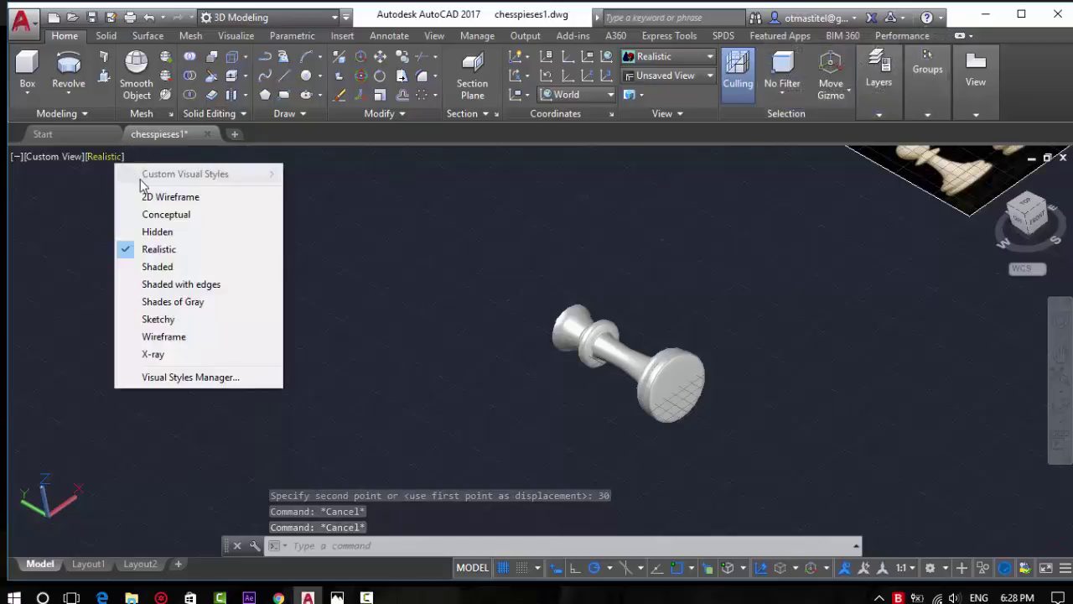
Switch the visual style to 2D Wireframe and orbit the queen to a new angle
{"action": "left_click", "coordinate": [155, 249]}
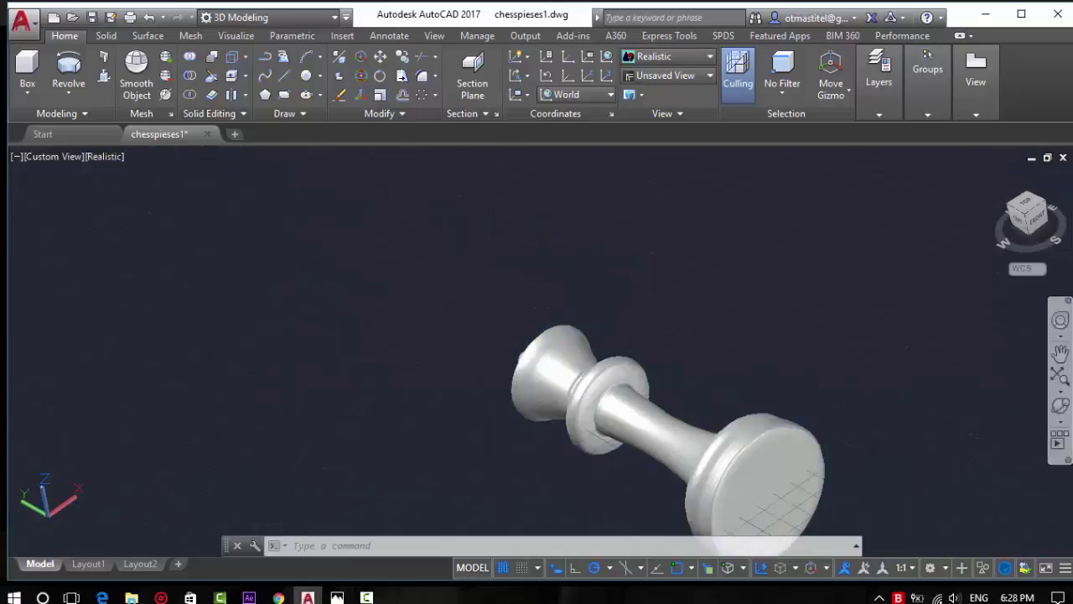
{"action": "left_click", "coordinate": [101, 162]}
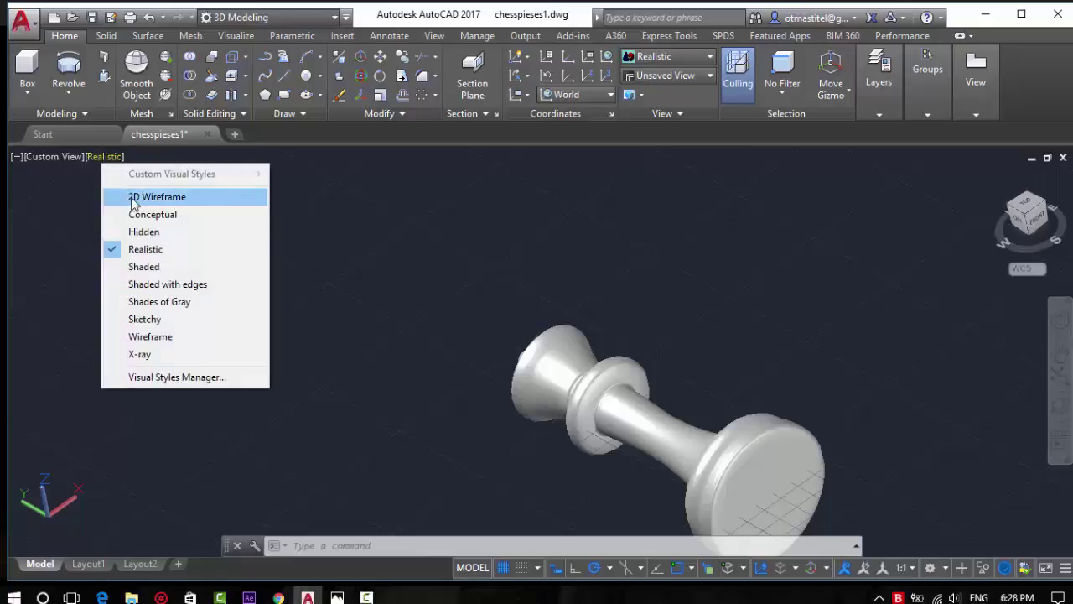
{"action": "left_click", "coordinate": [156, 196]}
{"action": "mouse_move", "coordinate": [540, 396]}
{"action": "middle_mouse_down", "text": "shift"}
{"action": "mouse_move", "coordinate": [491, 360]}
{"action": "mouse_move", "coordinate": [434, 362]}
{"action": "middle_mouse_up", "text": "shift"}
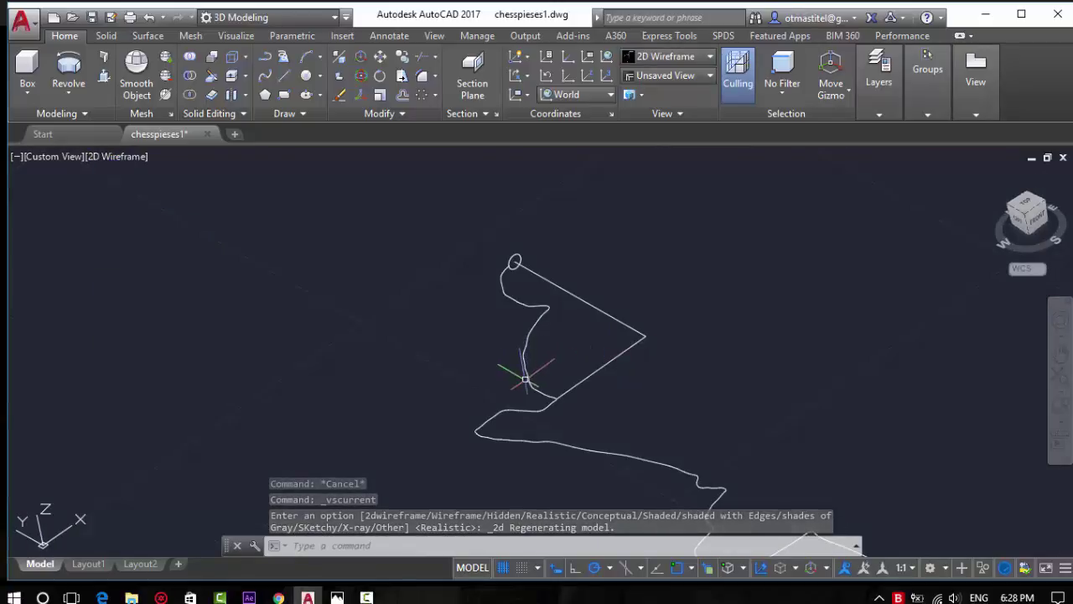
{"action": "mouse_move", "coordinate": [593, 367]}
{"action": "middle_mouse_down", "text": "shift"}
{"action": "mouse_move", "coordinate": [514, 371]}
{"action": "mouse_move", "coordinate": [549, 387]}
{"action": "middle_mouse_up", "text": "shift"}
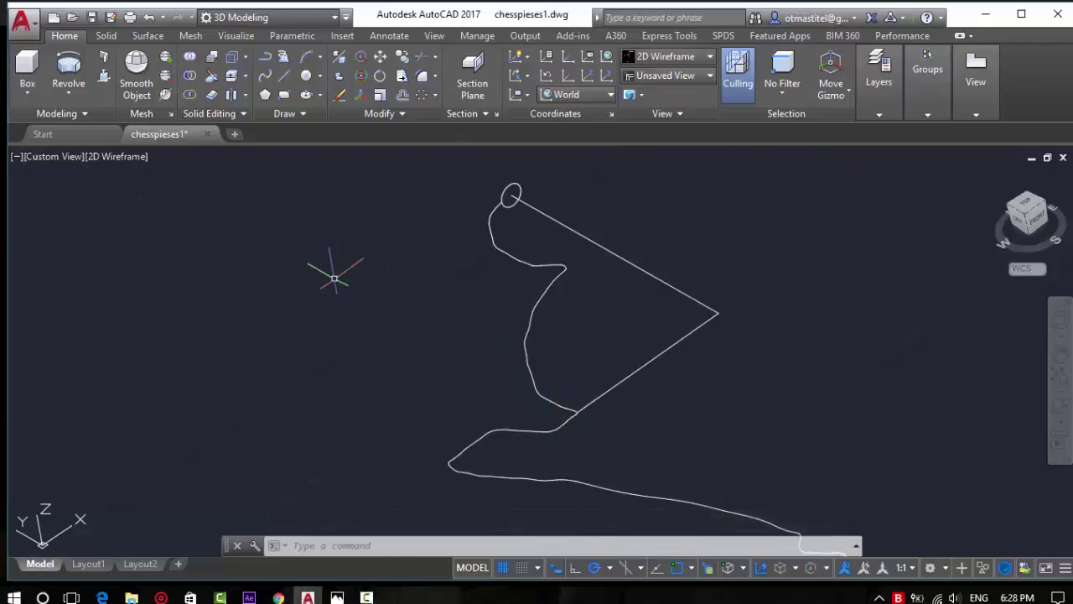
Draw a radius 0.2 circle centred on the queen's profile point and select it
{"action": "left_click", "coordinate": [306, 77]}
{"action": "left_click", "coordinate": [577, 412]}
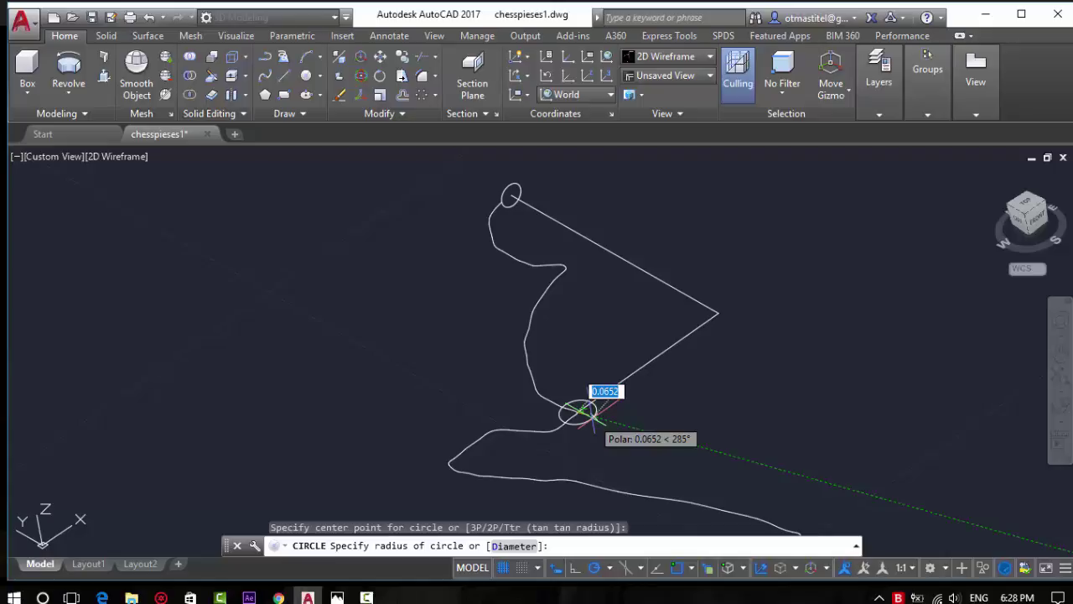
{"action": "type", "text": ".2"}
{"action": "key", "text": "Return"}
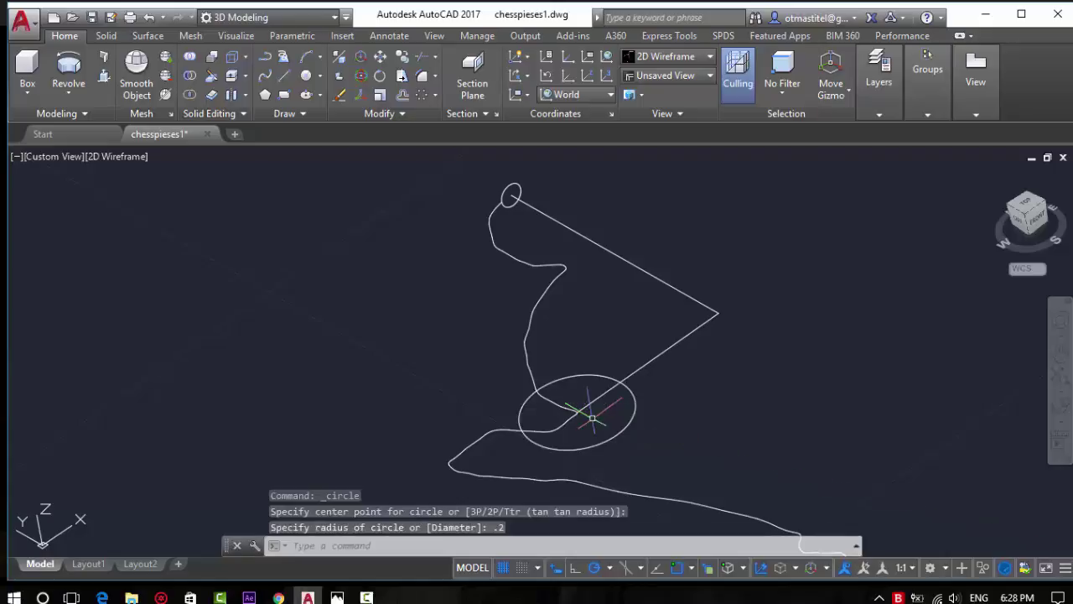
{"action": "key", "text": "Escape"}
{"action": "left_click", "coordinate": [636, 405]}
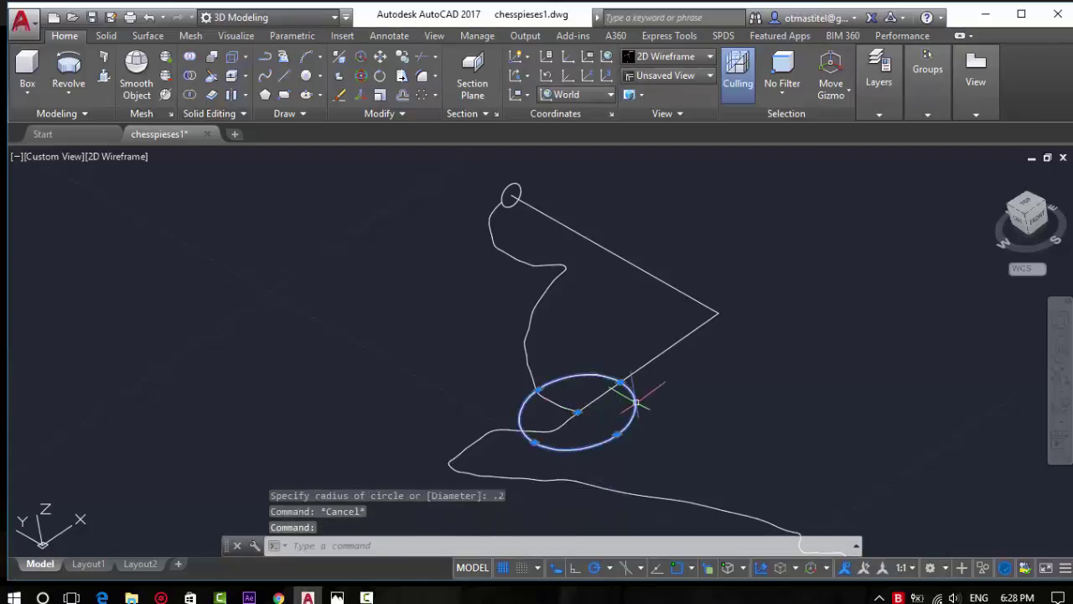
Rotate the 0.2 circle in 3D about a gizmo axis so it tilts across the profile line
{"action": "left_click", "coordinate": [364, 75]}
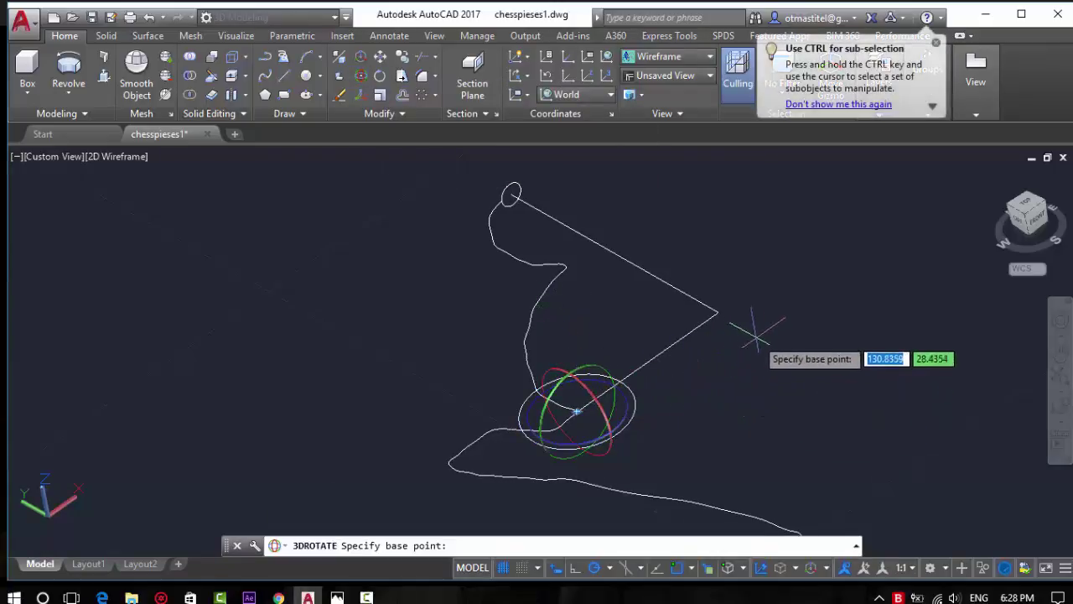
{"action": "left_click", "coordinate": [591, 372]}
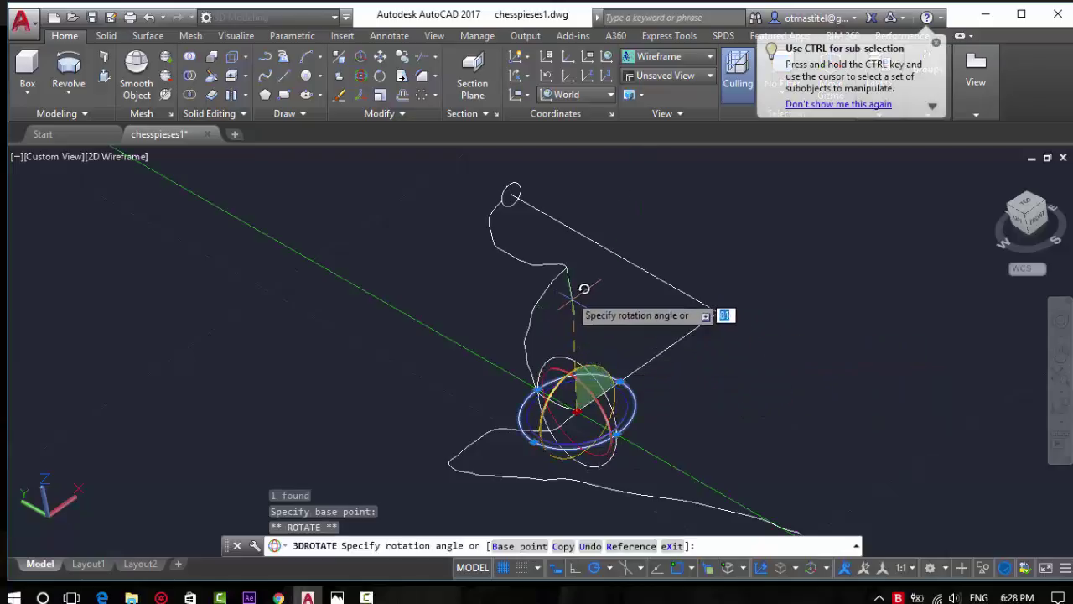
{"action": "left_click", "coordinate": [562, 280]}
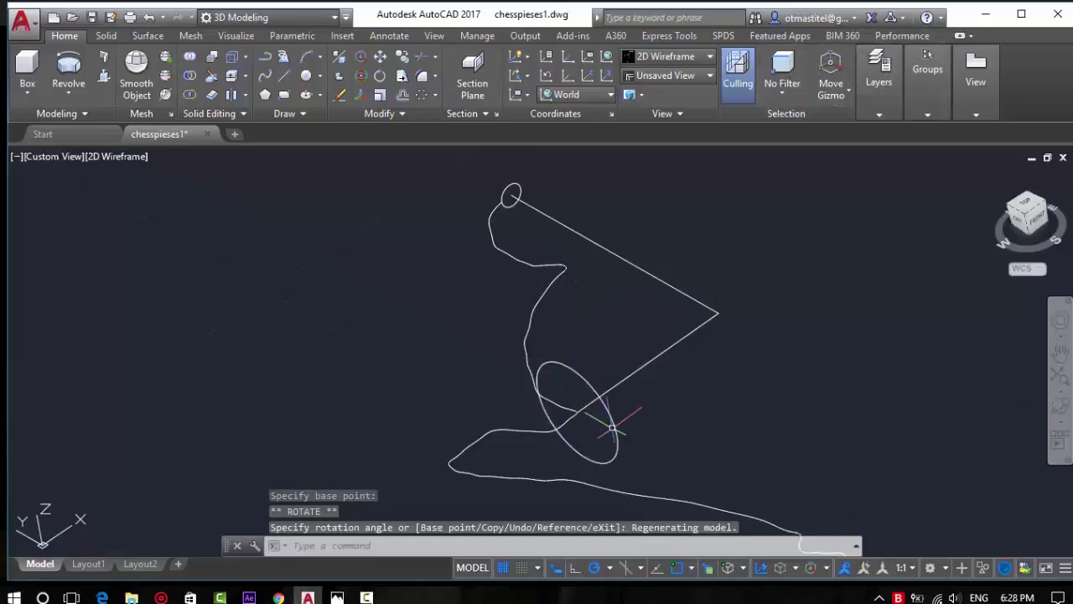
Attempt further 3D rotations of the small ellipse, cancel them, and reselect the ellipse
{"action": "left_click", "coordinate": [618, 446]}
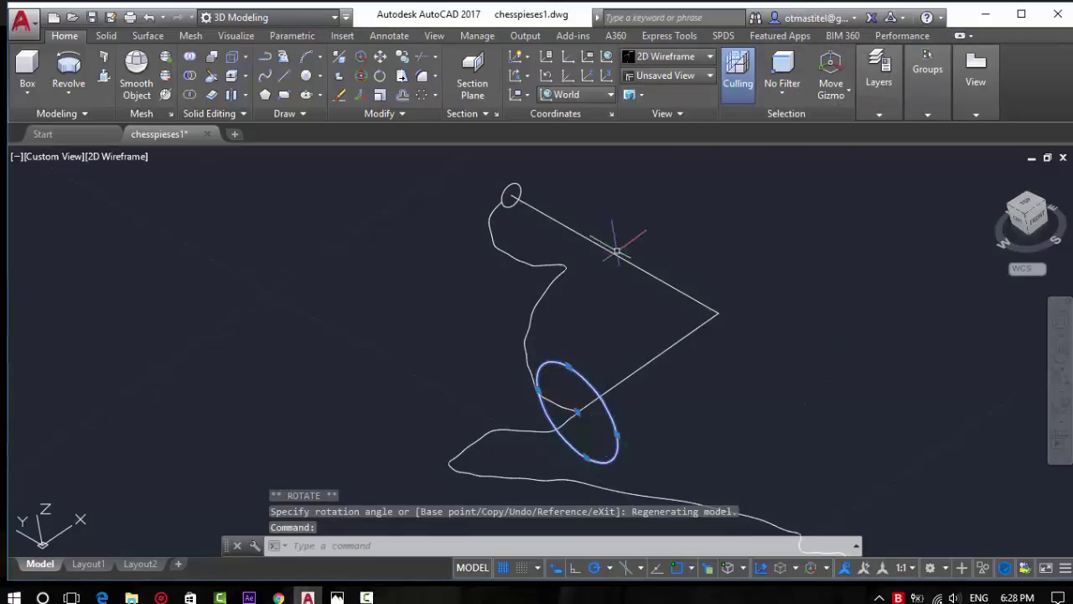
{"action": "left_click", "coordinate": [363, 75]}
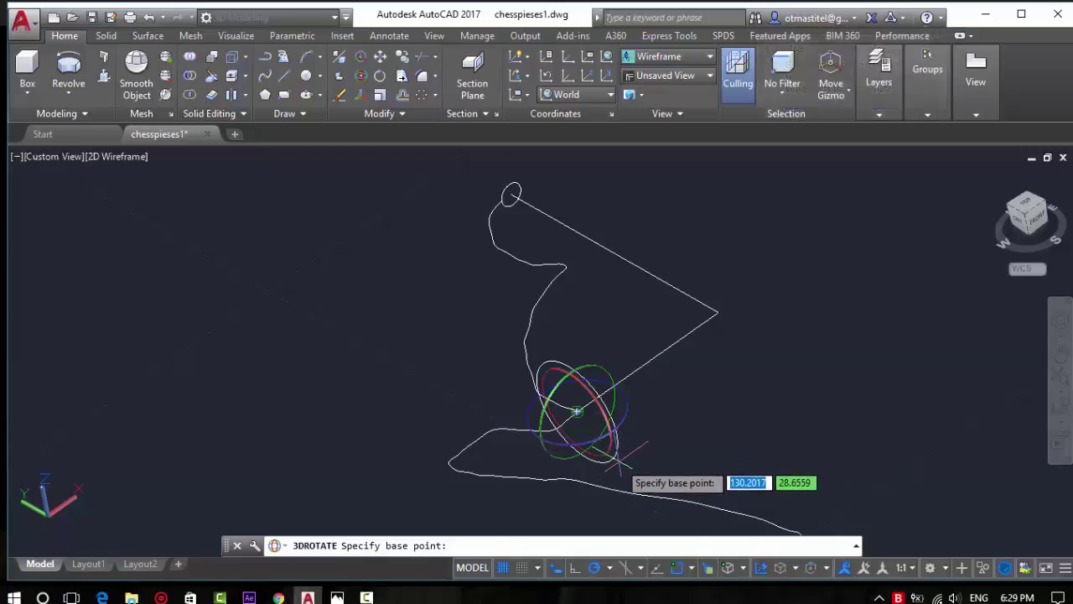
{"action": "scroll", "coordinate": [605, 471], "scroll_direction": "up", "scroll_amount": 2}
{"action": "scroll", "coordinate": [604, 471], "scroll_direction": "up", "scroll_amount": 2}
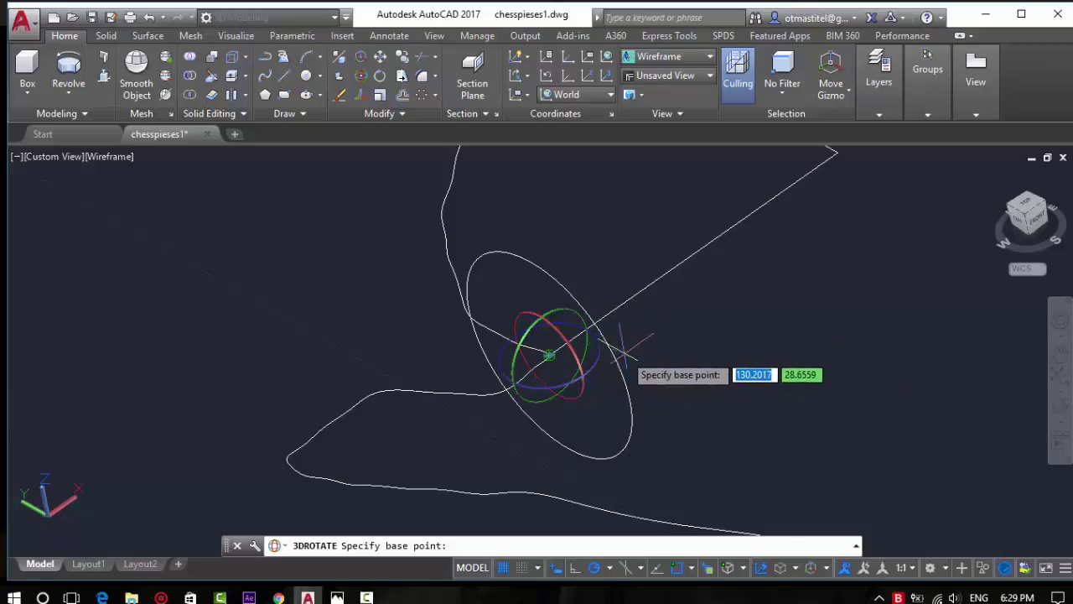
{"action": "scroll", "coordinate": [620, 335], "scroll_direction": "down", "scroll_amount": 4}
{"action": "key", "text": "Escape"}
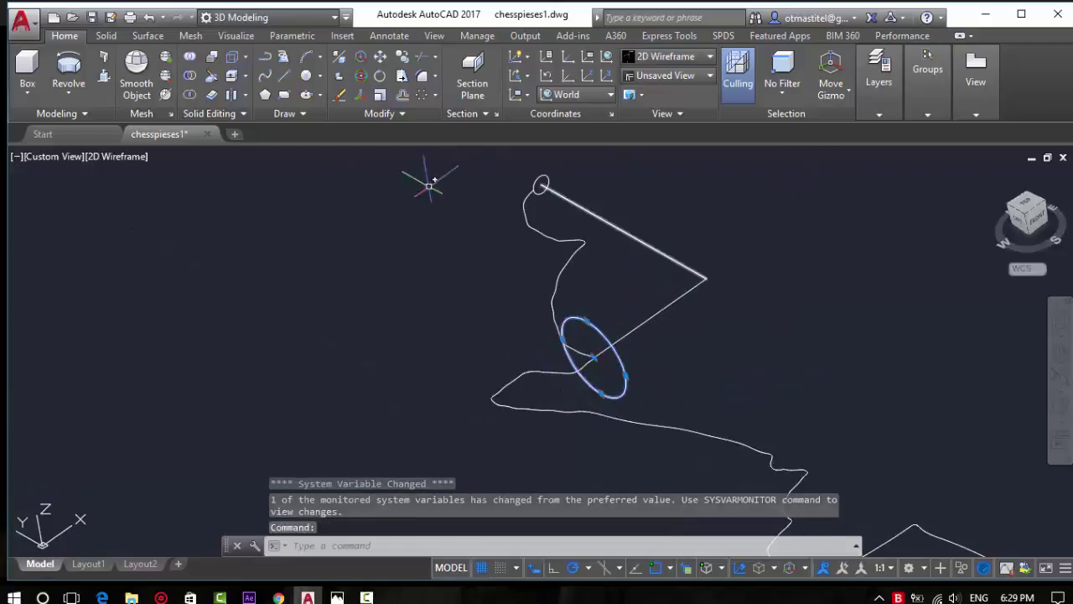
{"action": "left_click", "coordinate": [356, 77]}
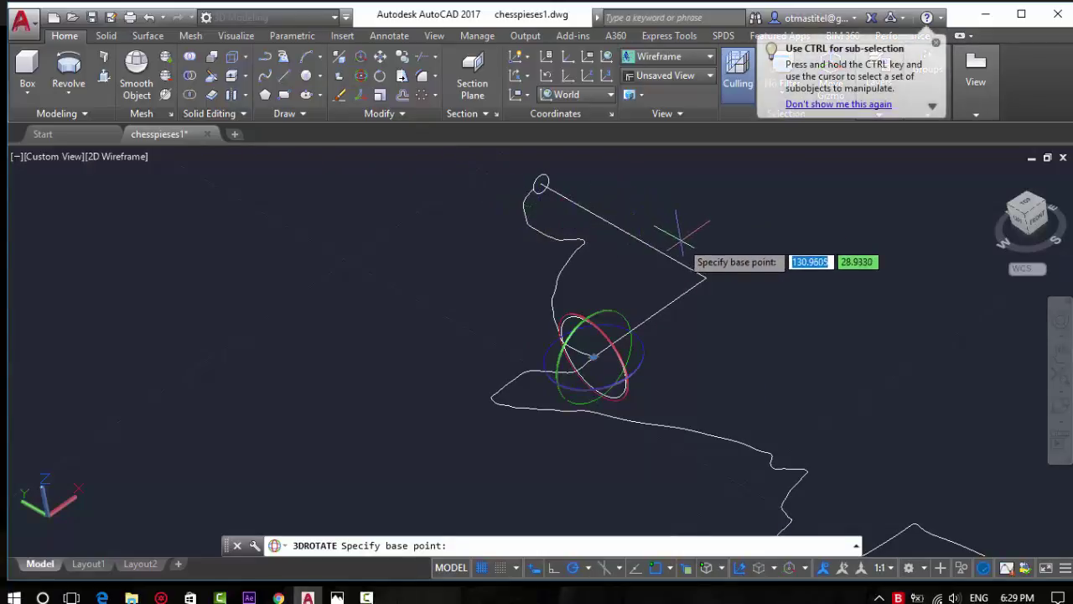
{"action": "scroll", "coordinate": [532, 227], "scroll_direction": "up", "scroll_amount": 2}
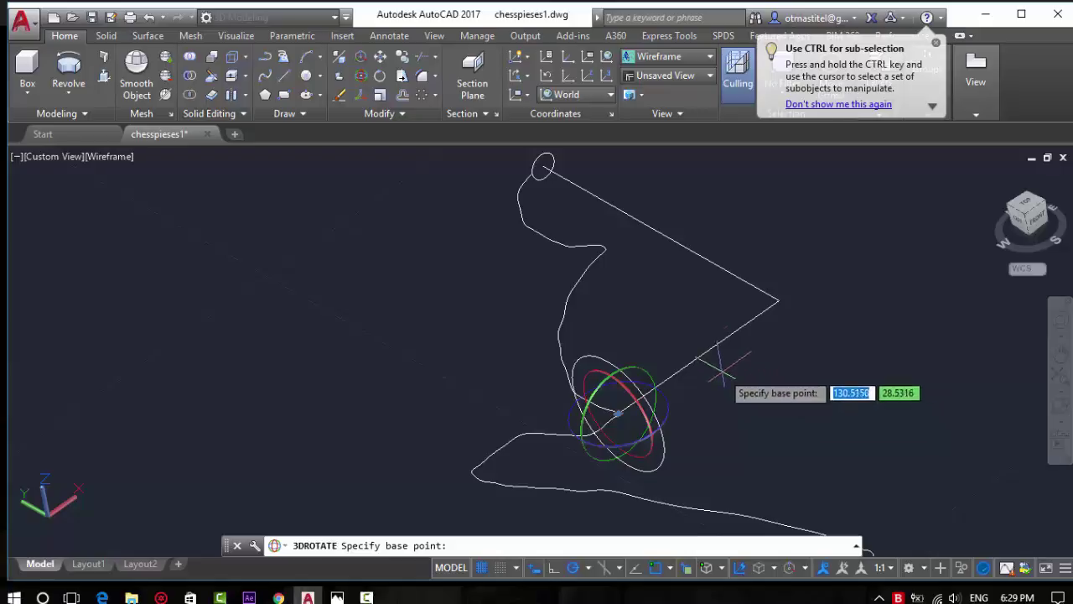
{"action": "left_click", "coordinate": [670, 408]}
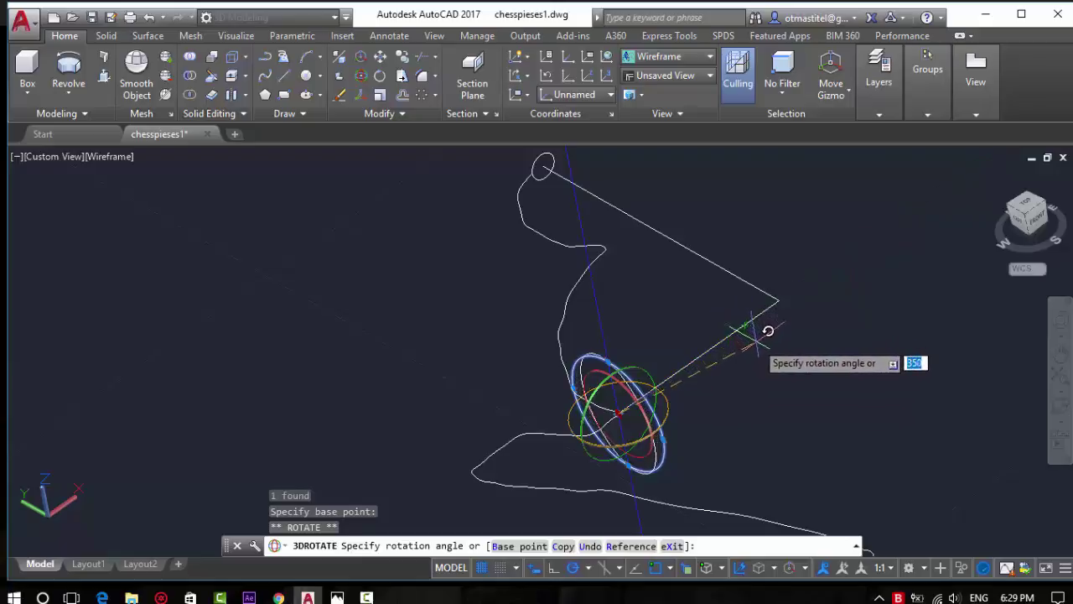
{"action": "key", "text": "Escape"}
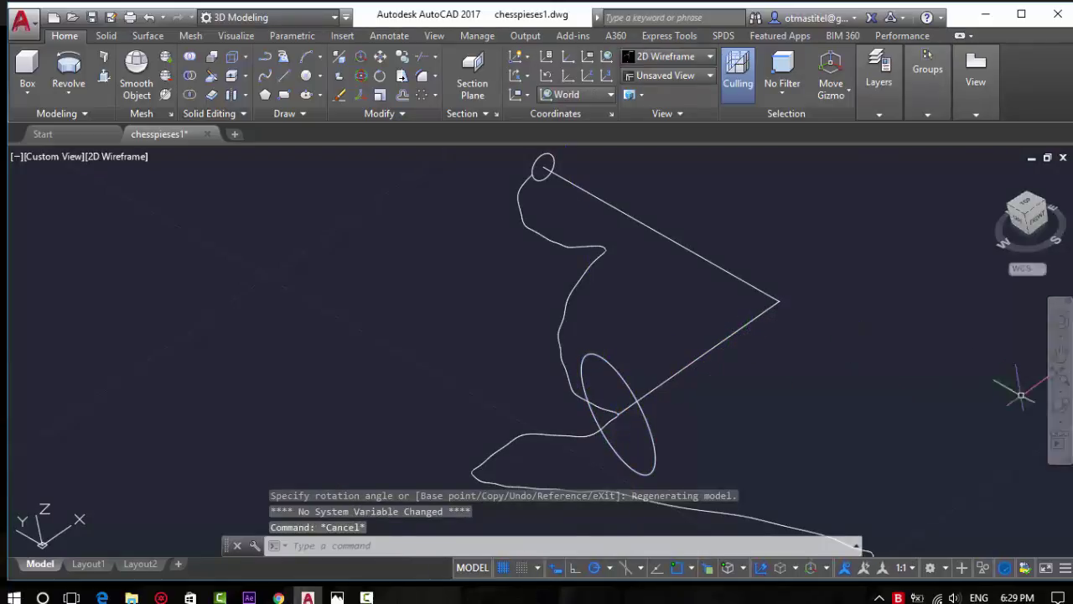
{"action": "scroll", "coordinate": [662, 346], "scroll_direction": "down", "scroll_amount": 2}
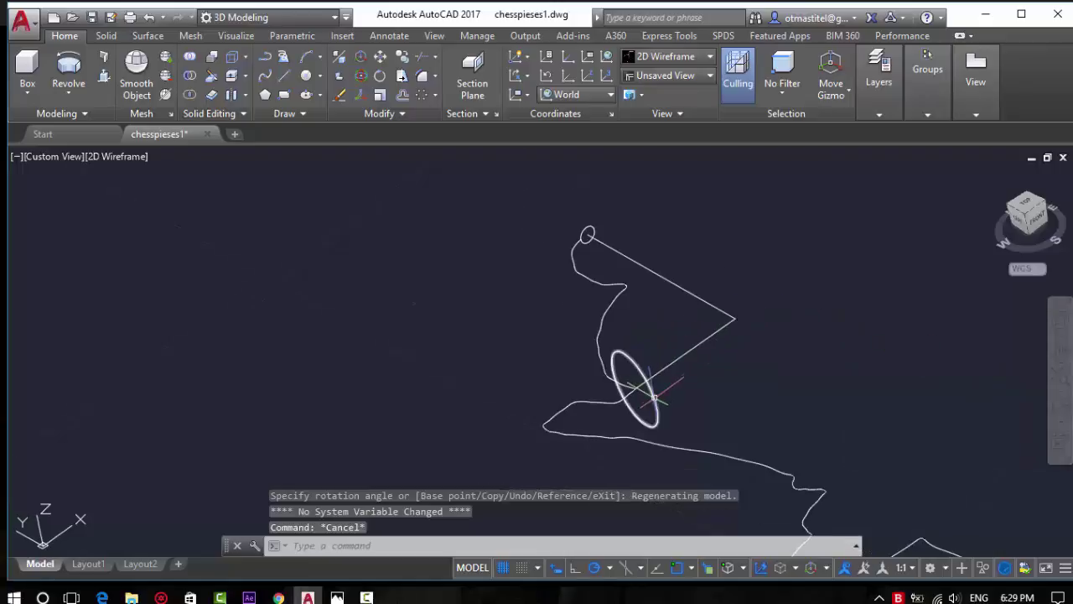
{"action": "left_click", "coordinate": [658, 381]}
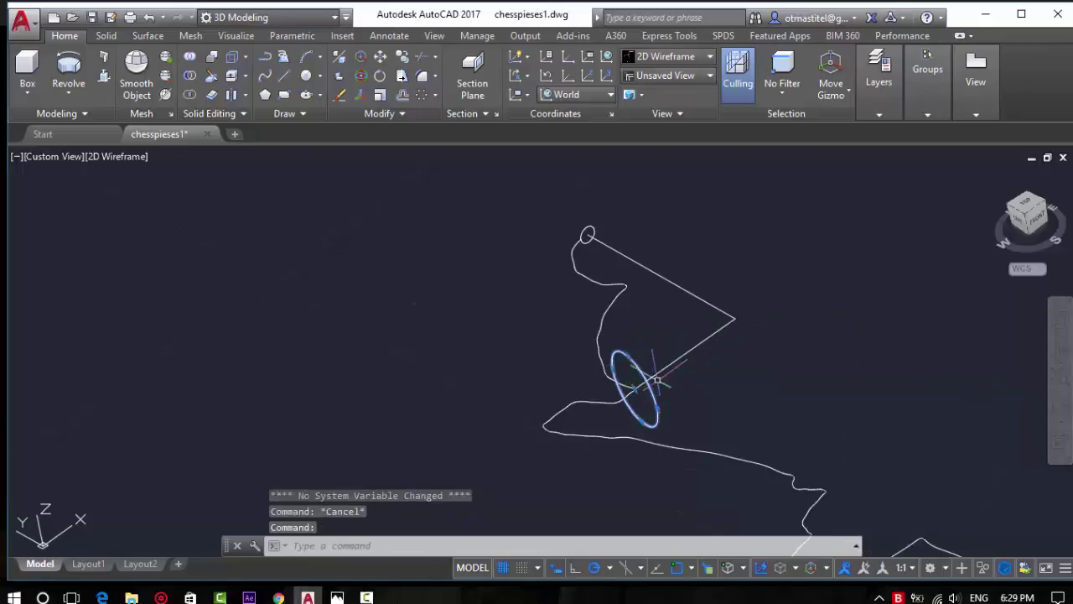
Extrude the small circle into a short cylinder
{"action": "left_click", "coordinate": [71, 90]}
{"action": "left_click", "coordinate": [77, 133]}
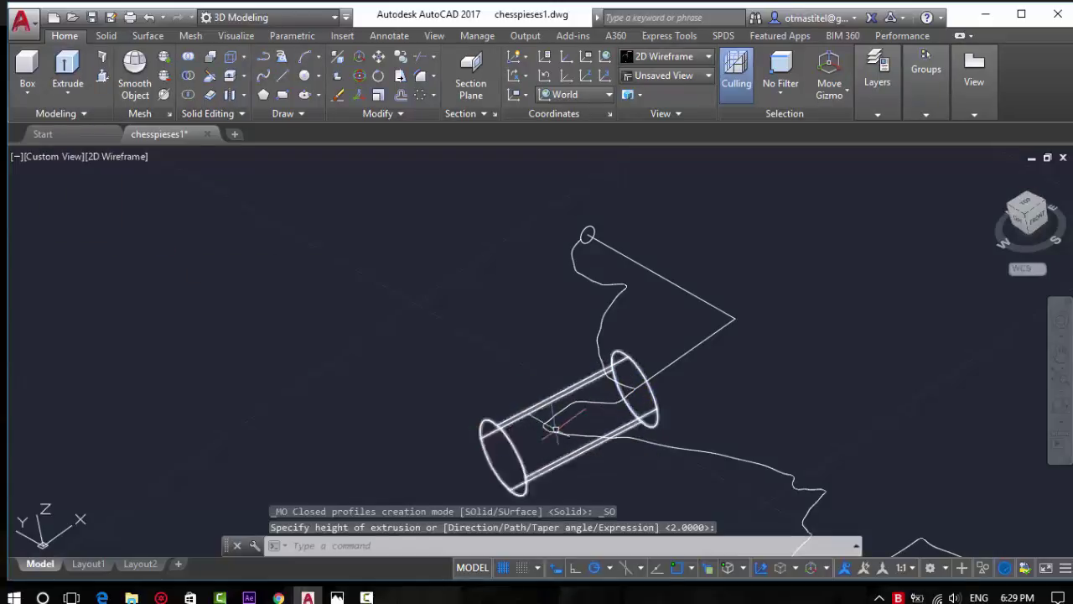
{"action": "key", "text": "Escape"}
Rotate the queen's profile and large ellipse 90° about the ellipse's centre to stand them upright
{"action": "scroll", "coordinate": [655, 311], "scroll_direction": "down", "scroll_amount": 5}
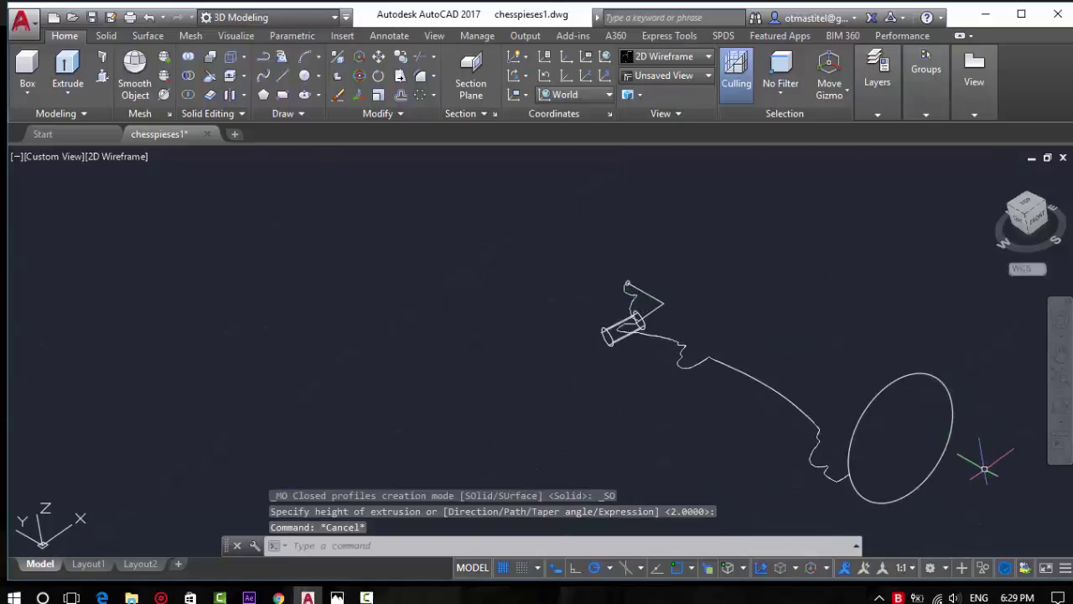
{"action": "left_click_drag", "start_coordinate": [974, 476], "coordinate": [513, 228]}
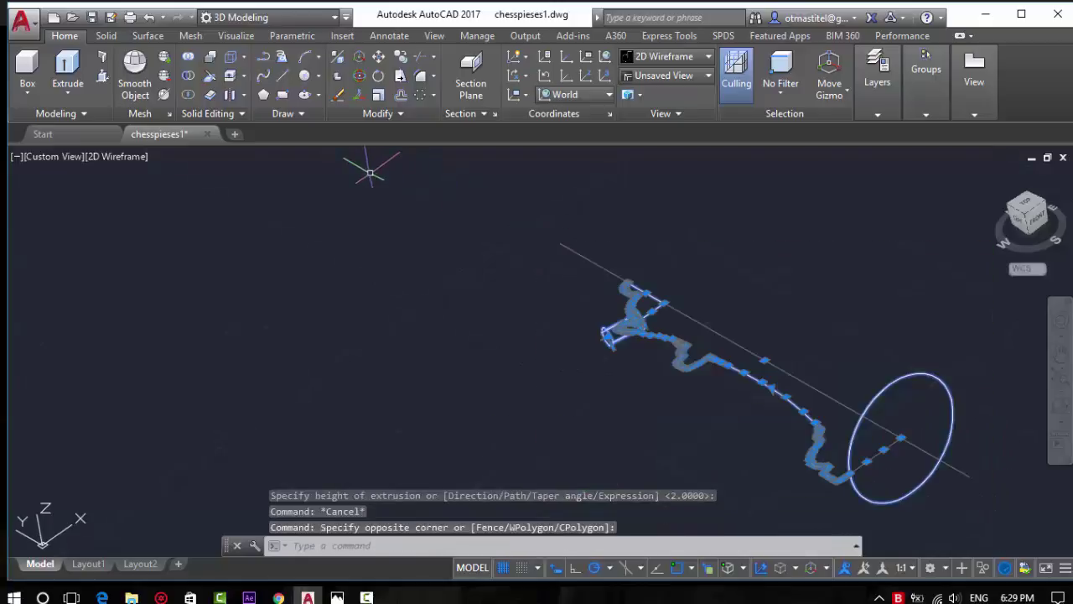
{"action": "left_click", "coordinate": [362, 96]}
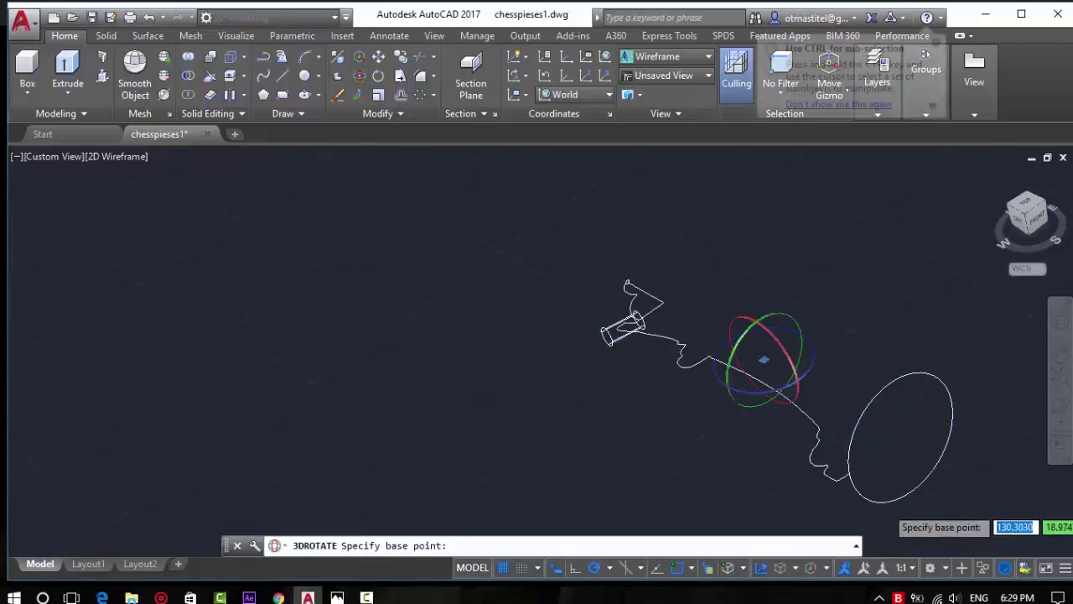
{"action": "scroll", "coordinate": [964, 503], "scroll_direction": "up", "scroll_amount": 3}
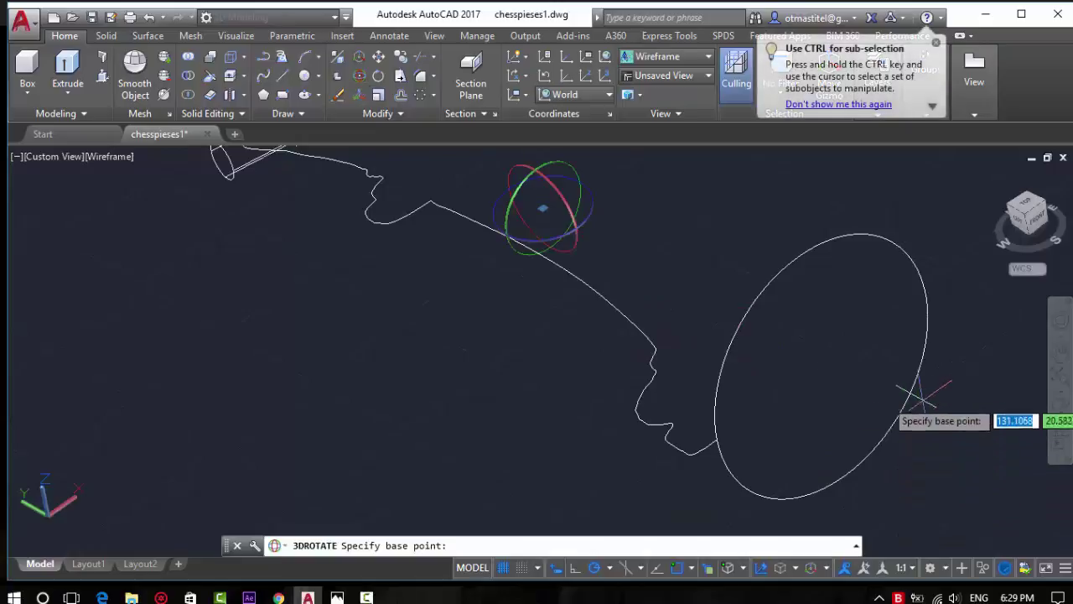
{"action": "left_click", "coordinate": [823, 366]}
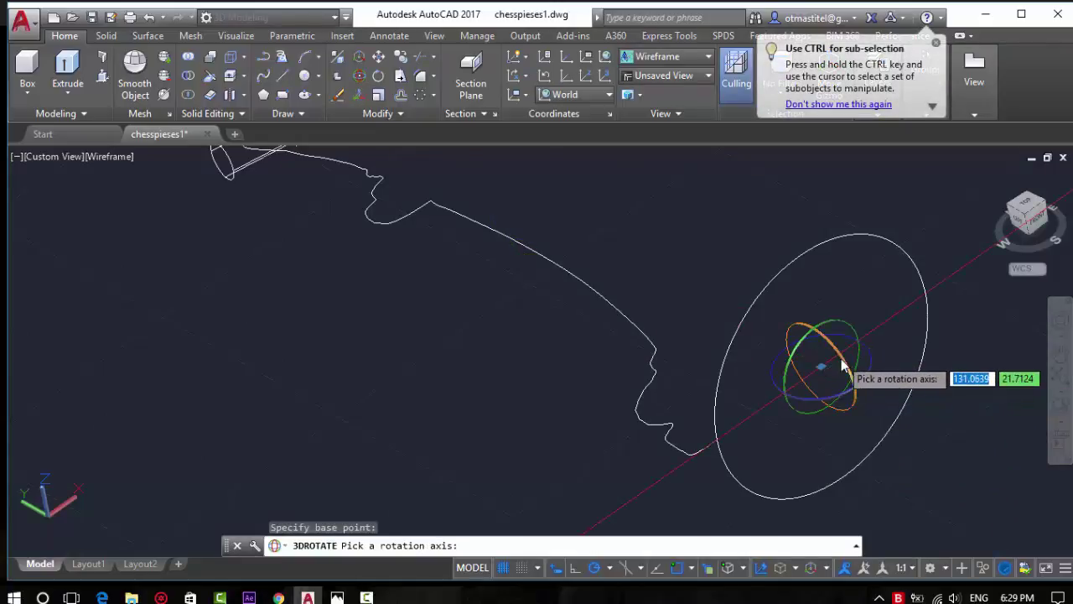
{"action": "left_click", "coordinate": [853, 373]}
{"action": "type", "text": "90"}
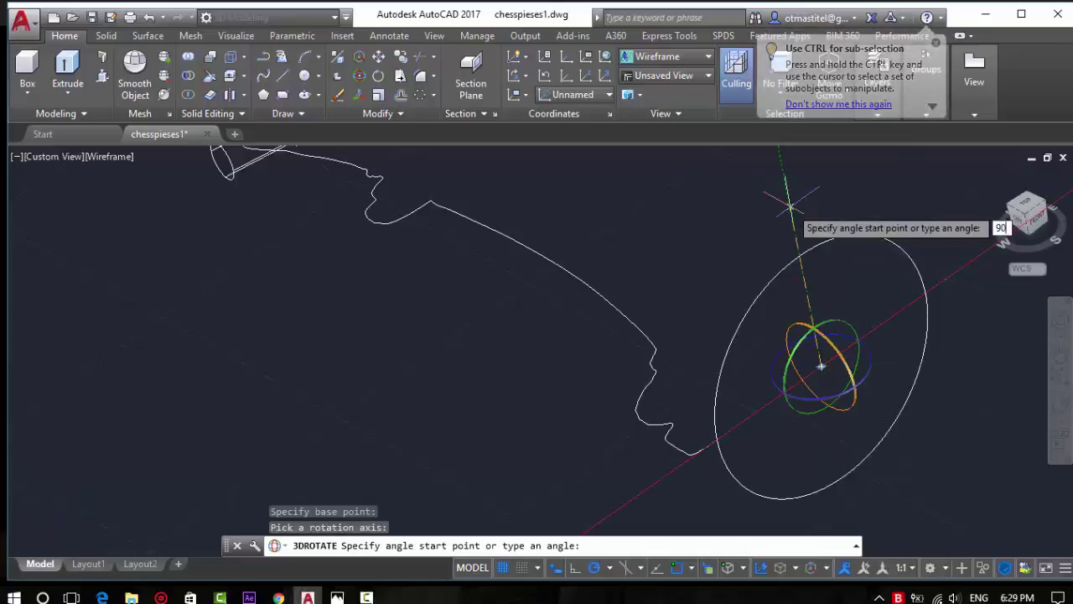
{"action": "key", "text": "Return"}
{"action": "scroll", "coordinate": [727, 334], "scroll_direction": "down", "scroll_amount": 5}
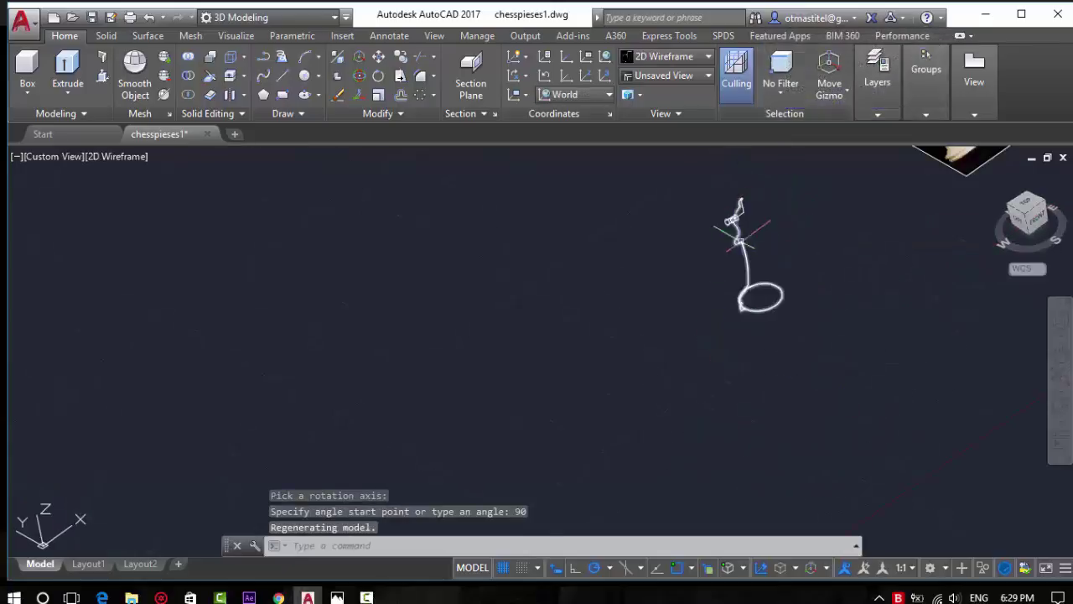
{"action": "scroll", "coordinate": [738, 241], "scroll_direction": "up", "scroll_amount": 3}
{"action": "scroll", "coordinate": [747, 187], "scroll_direction": "up", "scroll_amount": 3}
{"action": "key", "text": "Escape"}
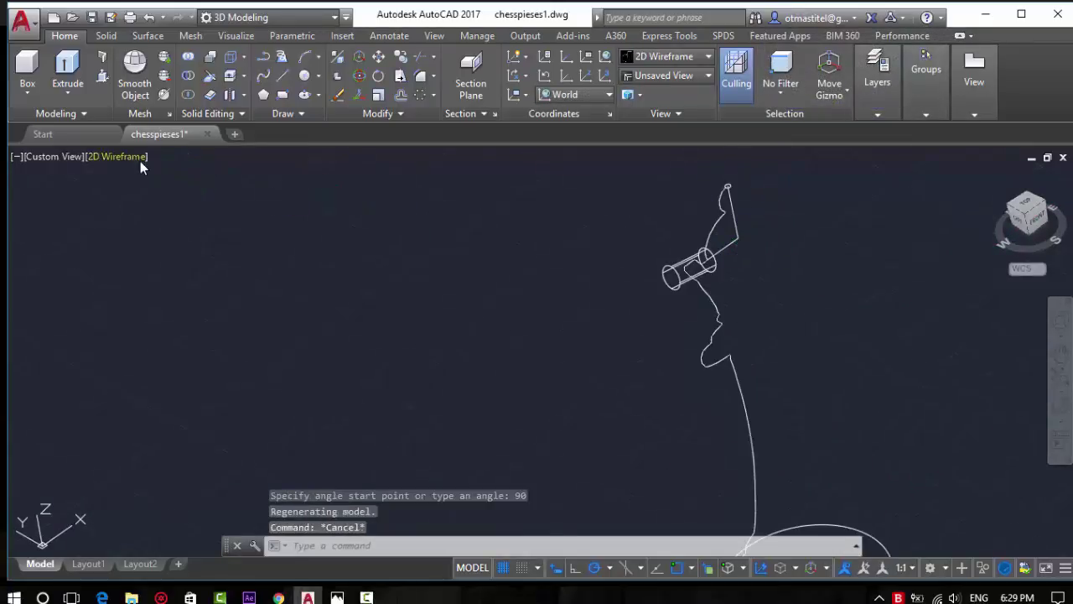
{"action": "left_click", "coordinate": [140, 160]}
Switch the viewport to Realistic shading and zoom in on the queen's crown
{"action": "left_click", "coordinate": [171, 248]}
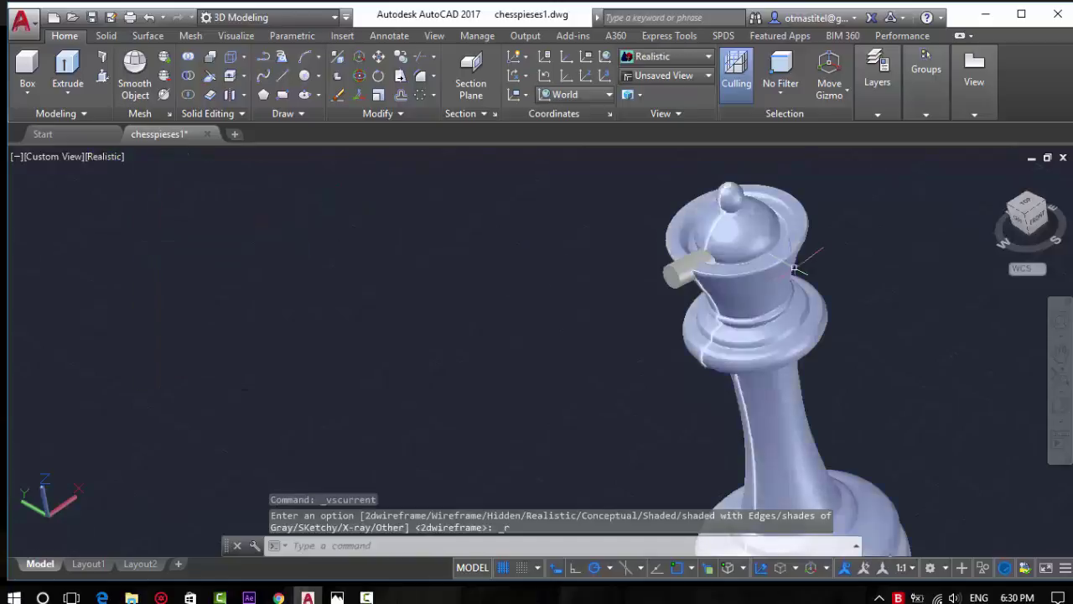
{"action": "scroll", "coordinate": [793, 268], "scroll_direction": "up", "scroll_amount": 2}
{"action": "scroll", "coordinate": [794, 269], "scroll_direction": "up", "scroll_amount": 2}
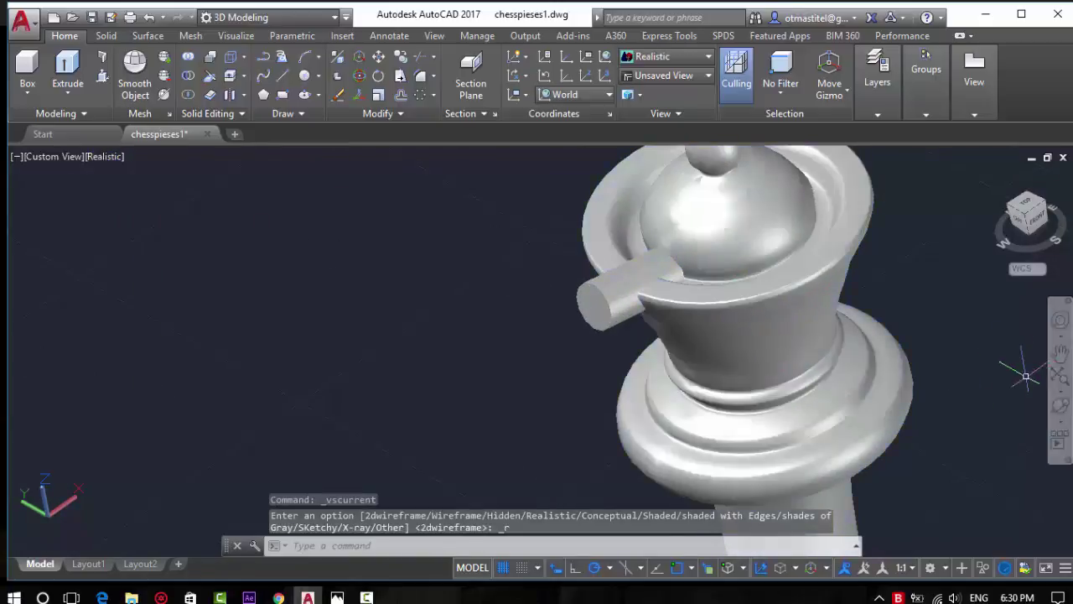
{"action": "scroll", "coordinate": [796, 347], "scroll_direction": "down", "scroll_amount": 2}
{"action": "scroll", "coordinate": [778, 201], "scroll_direction": "up", "scroll_amount": 3}
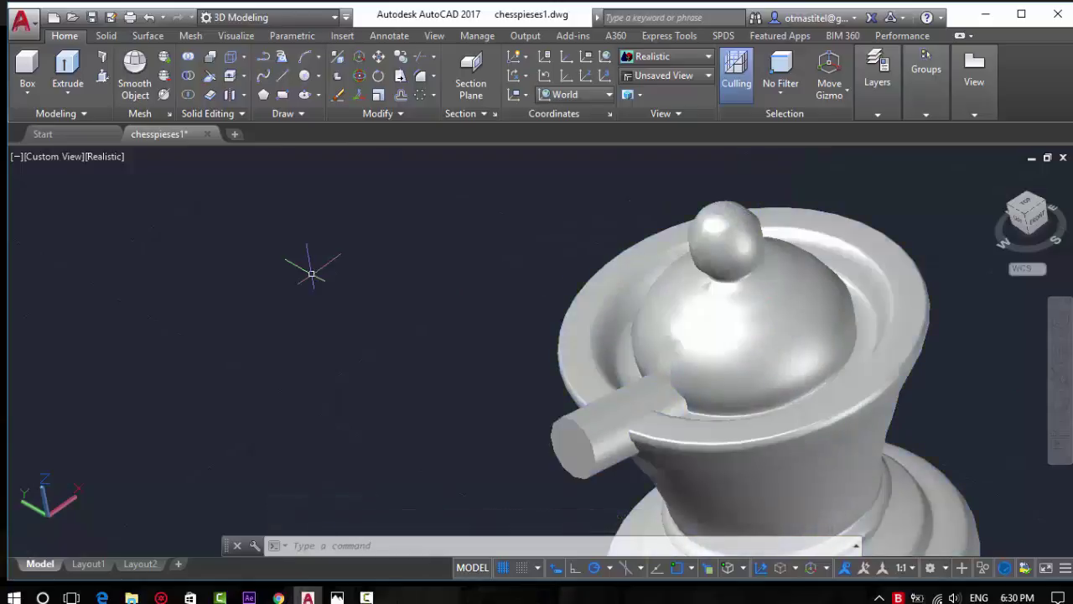
Orbit to view the crown from the front and select the side cylinder, cancelling the move
{"action": "mouse_move", "coordinate": [1059, 377]}
{"action": "left_click", "coordinate": [1059, 407]}
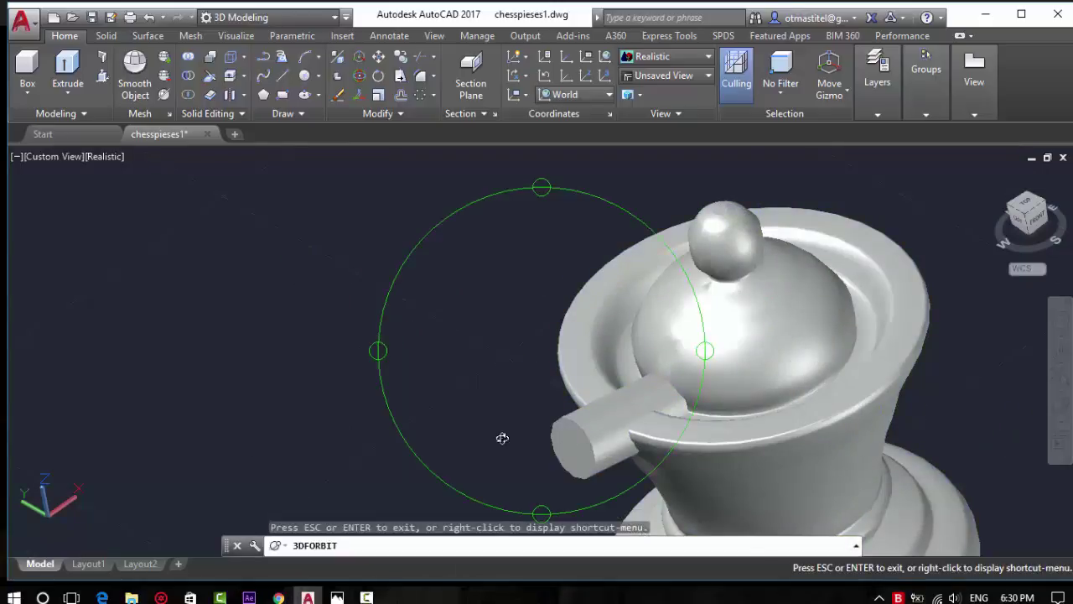
{"action": "mouse_move", "coordinate": [500, 438]}
{"action": "left_mouse_down"}
{"action": "mouse_move", "coordinate": [722, 330]}
{"action": "mouse_move", "coordinate": [536, 400]}
{"action": "mouse_move", "coordinate": [616, 375]}
{"action": "left_mouse_up"}
{"action": "left_click_drag", "start_coordinate": [689, 395], "coordinate": [677, 390]}
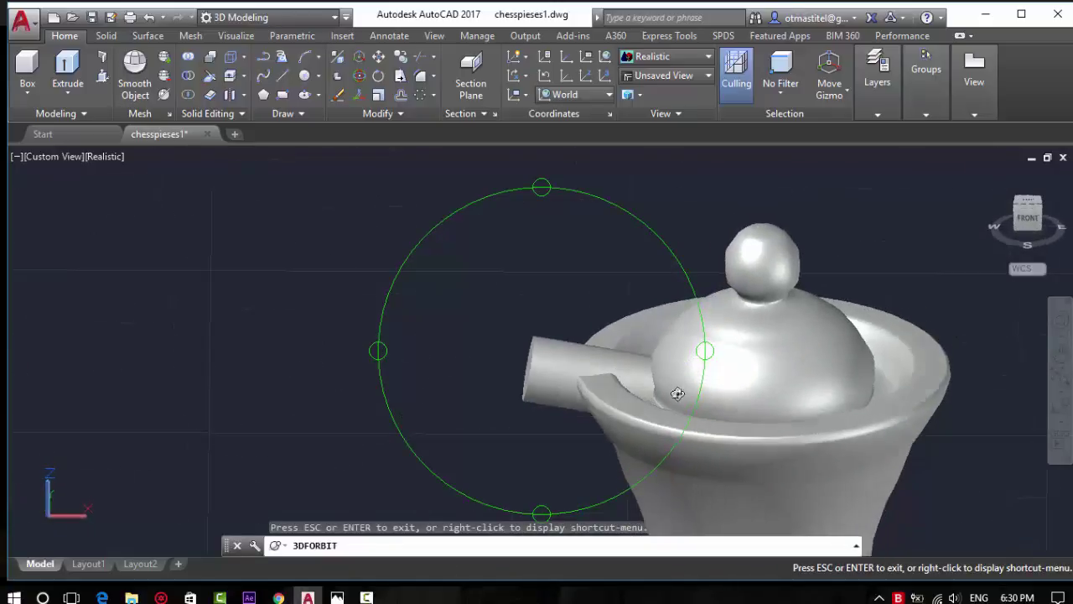
{"action": "key", "text": "Escape"}
{"action": "left_click", "coordinate": [564, 362]}
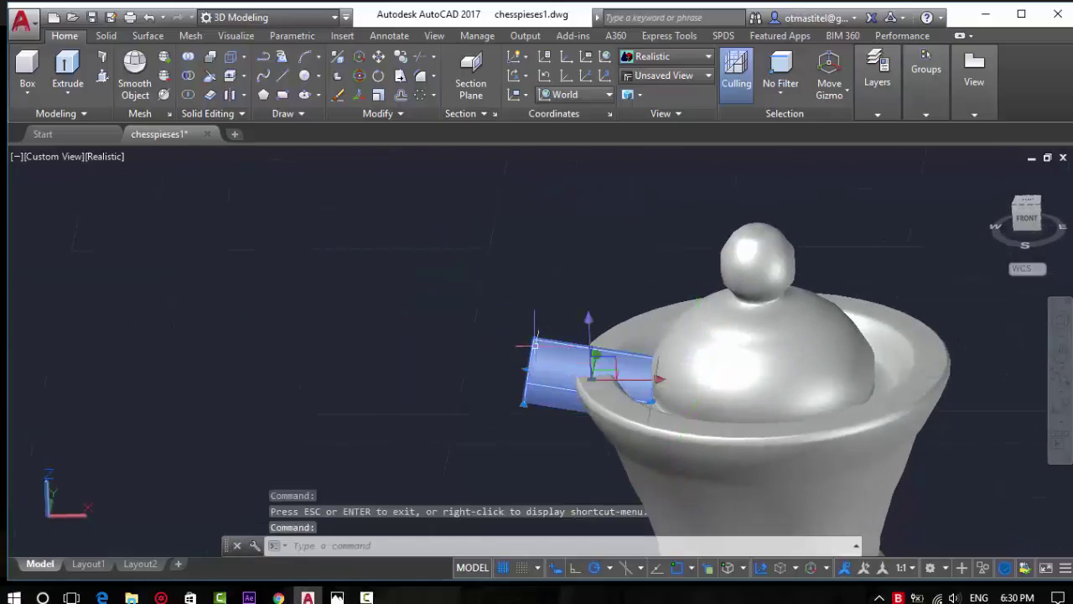
{"action": "left_click", "coordinate": [597, 366]}
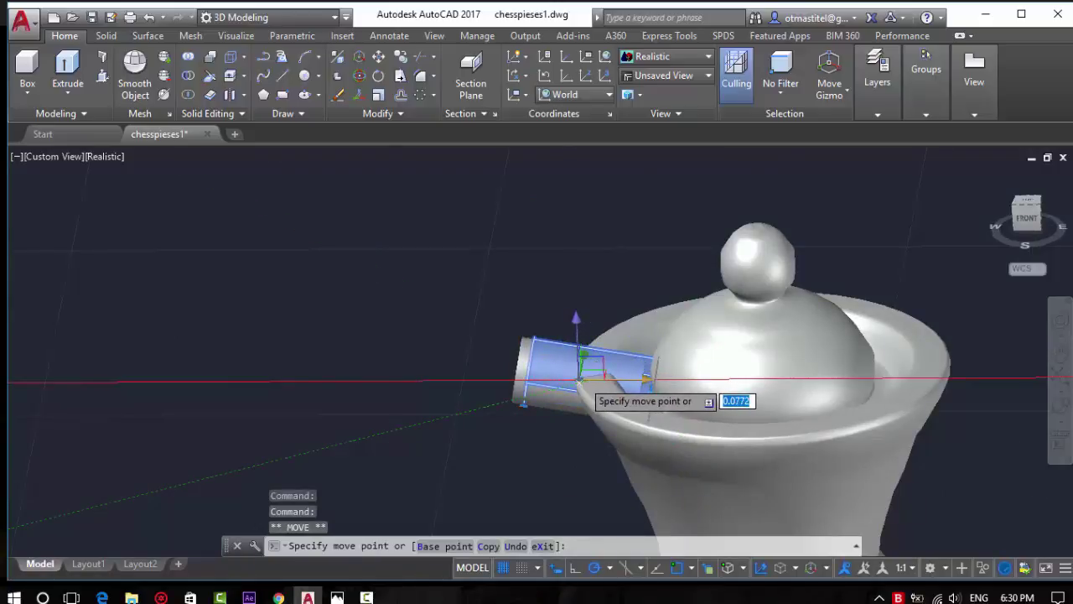
{"action": "key", "text": "Escape"}
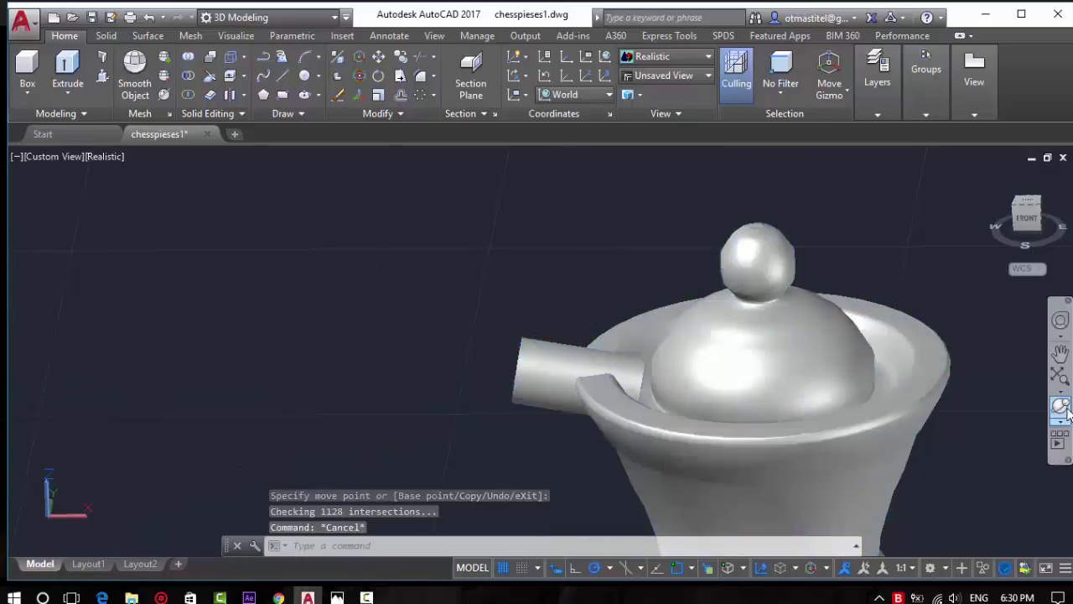
Orbit to look down on the top dish and the horizontal cylinder
{"action": "left_click", "coordinate": [1061, 404]}
{"action": "mouse_move", "coordinate": [618, 408]}
{"action": "left_mouse_down"}
{"action": "mouse_move", "coordinate": [594, 455]}
{"action": "mouse_move", "coordinate": [530, 412]}
{"action": "mouse_move", "coordinate": [736, 363]}
{"action": "left_mouse_up"}
{"action": "mouse_move", "coordinate": [681, 390]}
{"action": "left_mouse_down"}
{"action": "mouse_move", "coordinate": [671, 377]}
{"action": "mouse_move", "coordinate": [570, 403]}
{"action": "mouse_move", "coordinate": [520, 341]}
{"action": "mouse_move", "coordinate": [437, 314]}
{"action": "mouse_move", "coordinate": [558, 348]}
{"action": "left_mouse_up"}
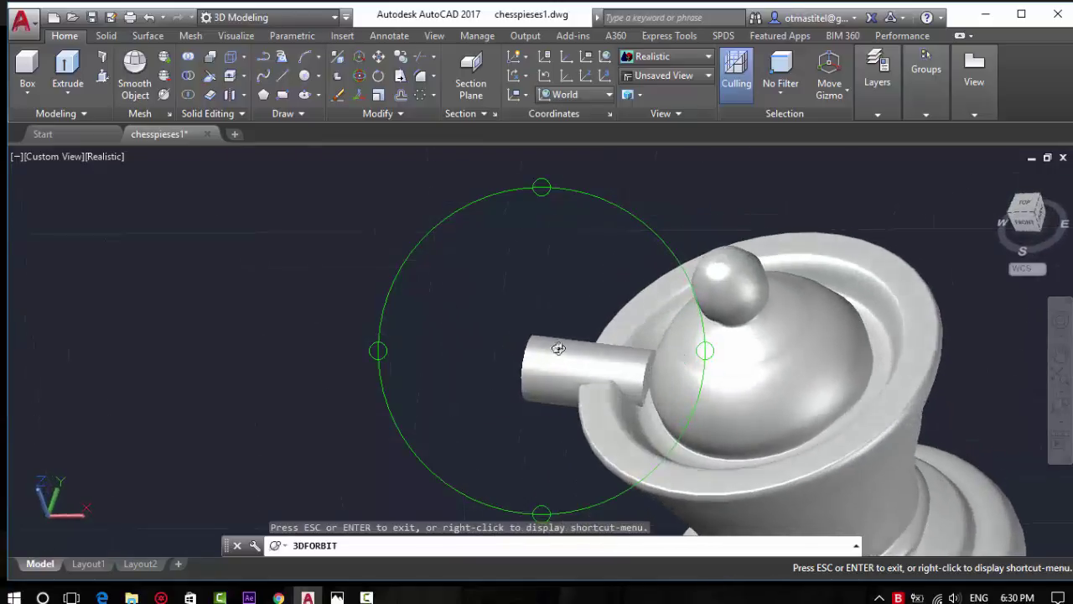
Pick the side cylinder via selection cycling, cancelling the unintended moves
{"action": "key", "text": "Escape"}
{"action": "left_click", "coordinate": [600, 353]}
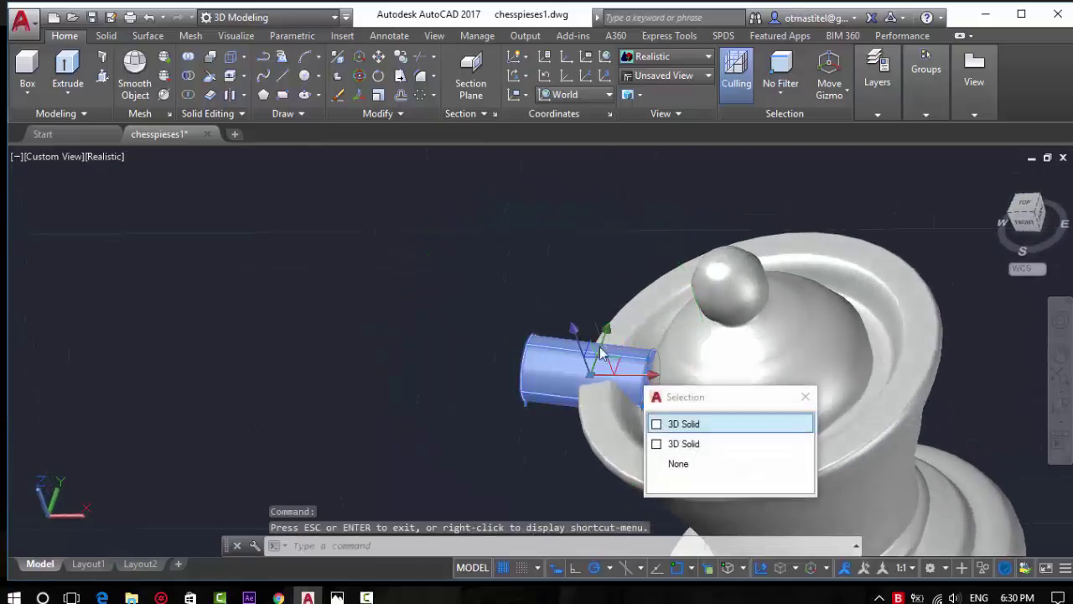
{"action": "left_click", "coordinate": [590, 368]}
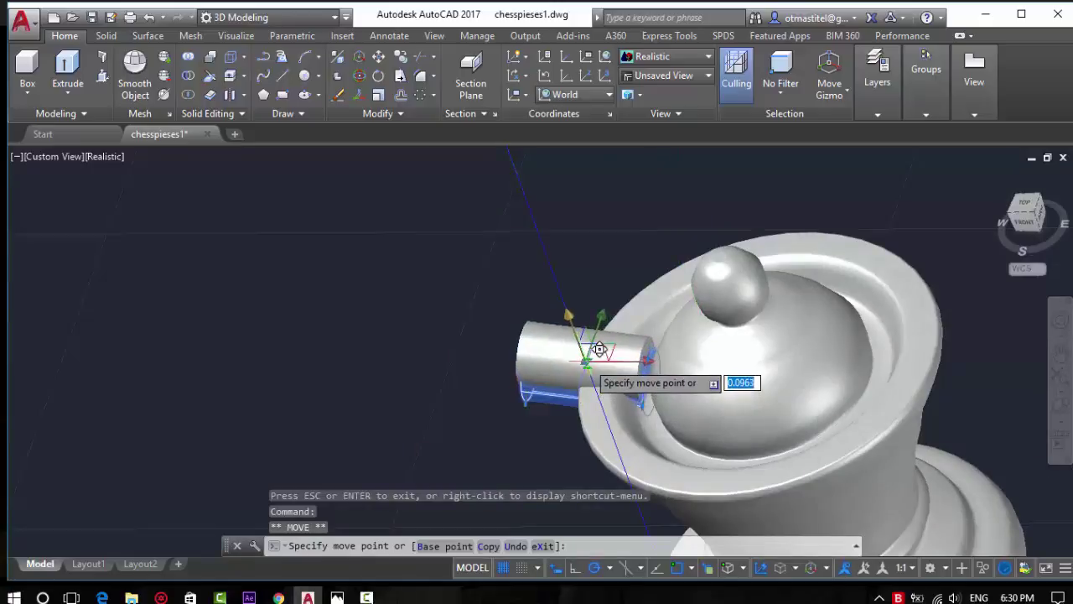
{"action": "key", "text": "Escape"}
{"action": "left_click", "coordinate": [536, 356]}
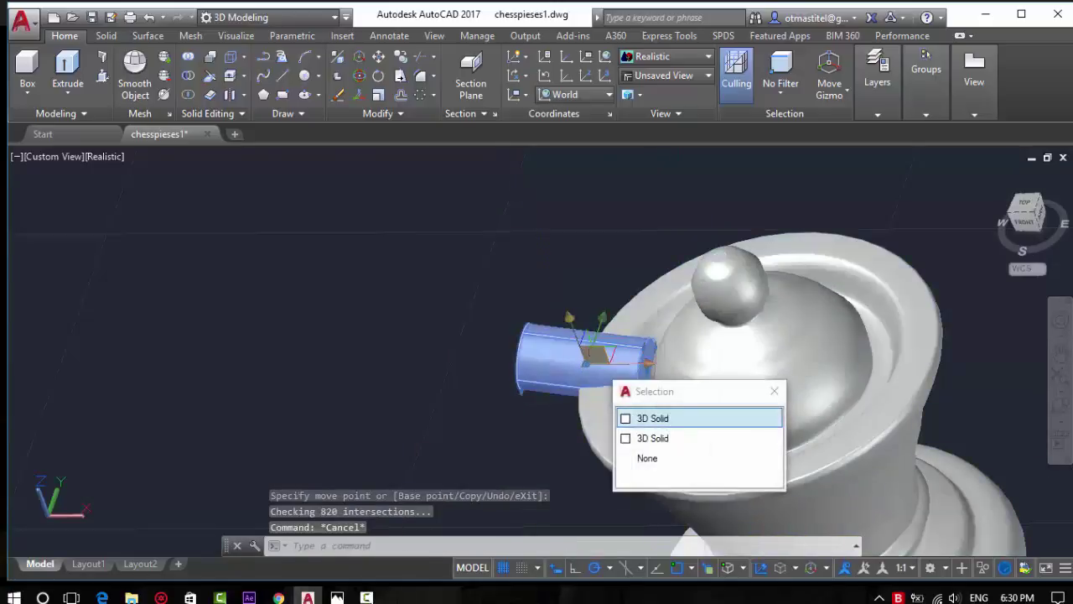
{"action": "left_click", "coordinate": [575, 335]}
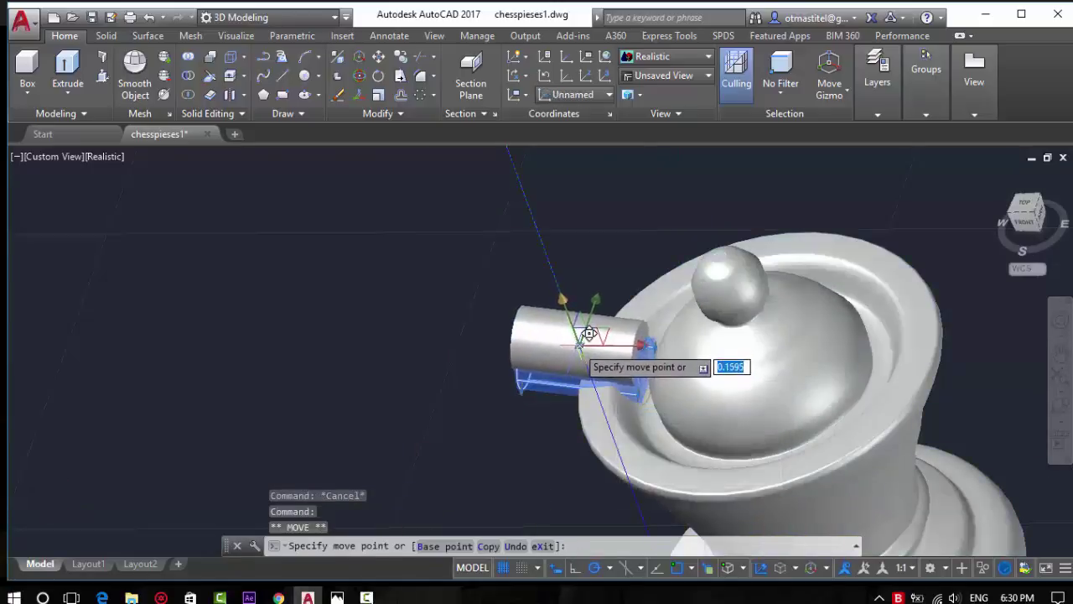
{"action": "key", "text": "Escape"}
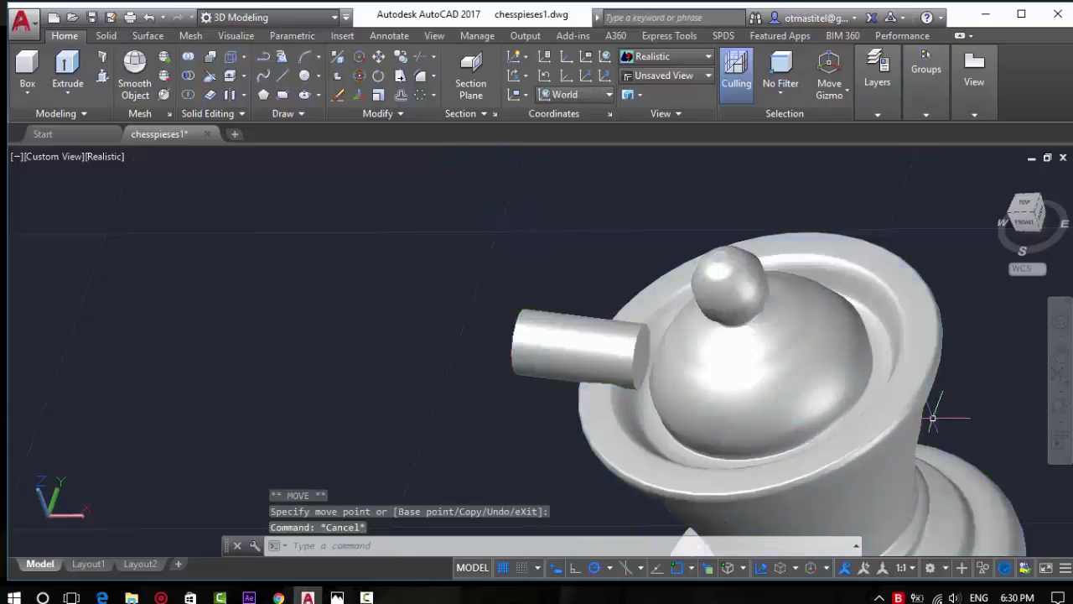
Orbit close to the side cylinder and shift it along the gizmo's Z axis against the dome
{"action": "left_click", "coordinate": [1060, 409]}
{"action": "mouse_move", "coordinate": [560, 377]}
{"action": "left_mouse_down"}
{"action": "mouse_move", "coordinate": [564, 328]}
{"action": "mouse_move", "coordinate": [589, 340]}
{"action": "mouse_move", "coordinate": [621, 422]}
{"action": "mouse_move", "coordinate": [605, 395]}
{"action": "left_mouse_up"}
{"action": "left_click_drag", "start_coordinate": [617, 376], "coordinate": [632, 391]}
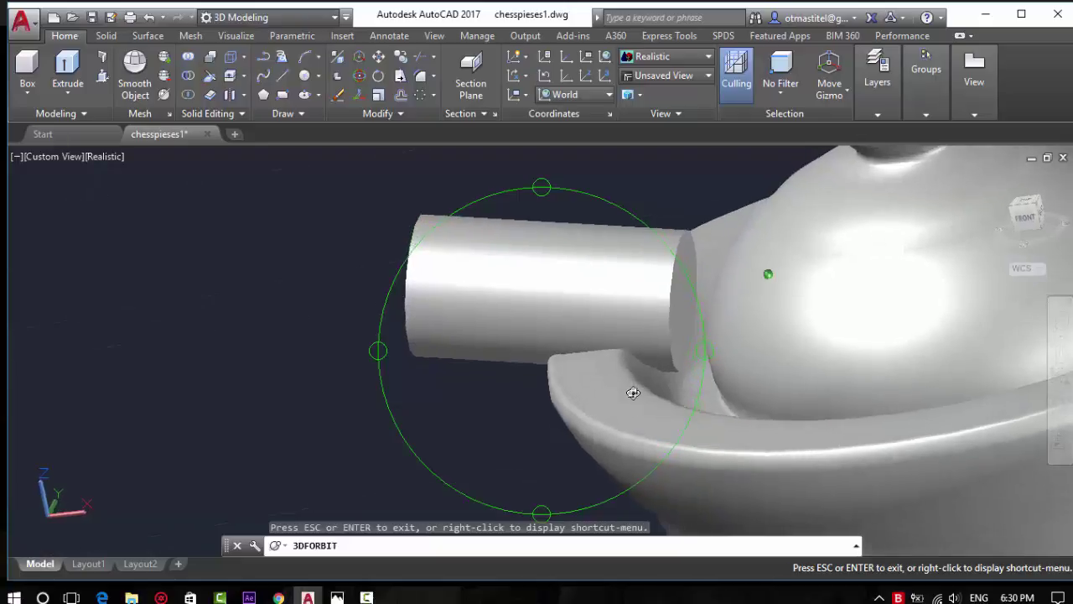
{"action": "key", "text": "Escape"}
{"action": "left_click", "coordinate": [549, 264]}
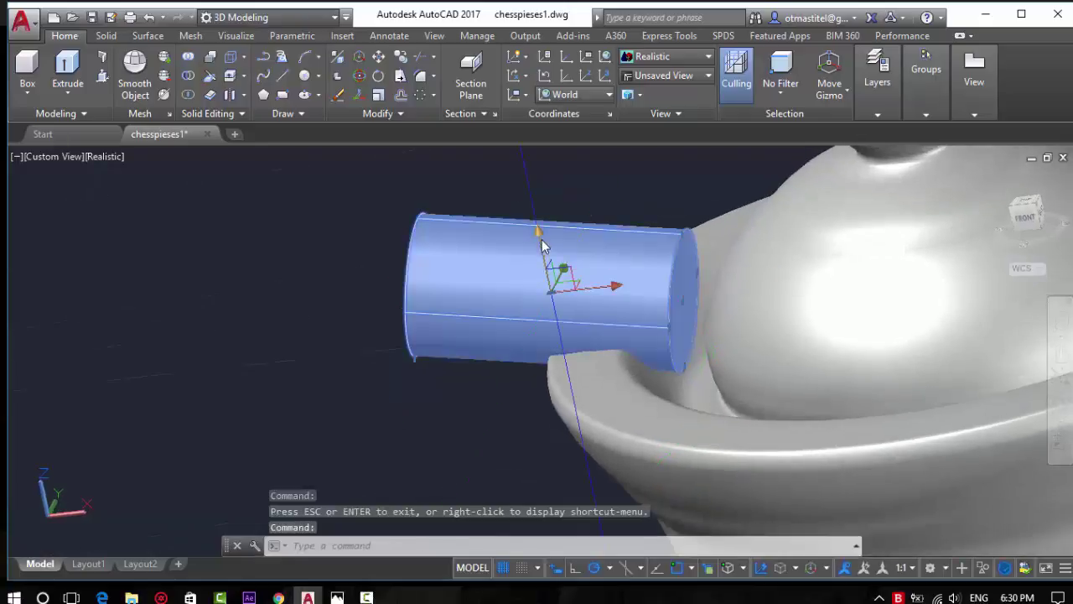
{"action": "left_click", "coordinate": [544, 269]}
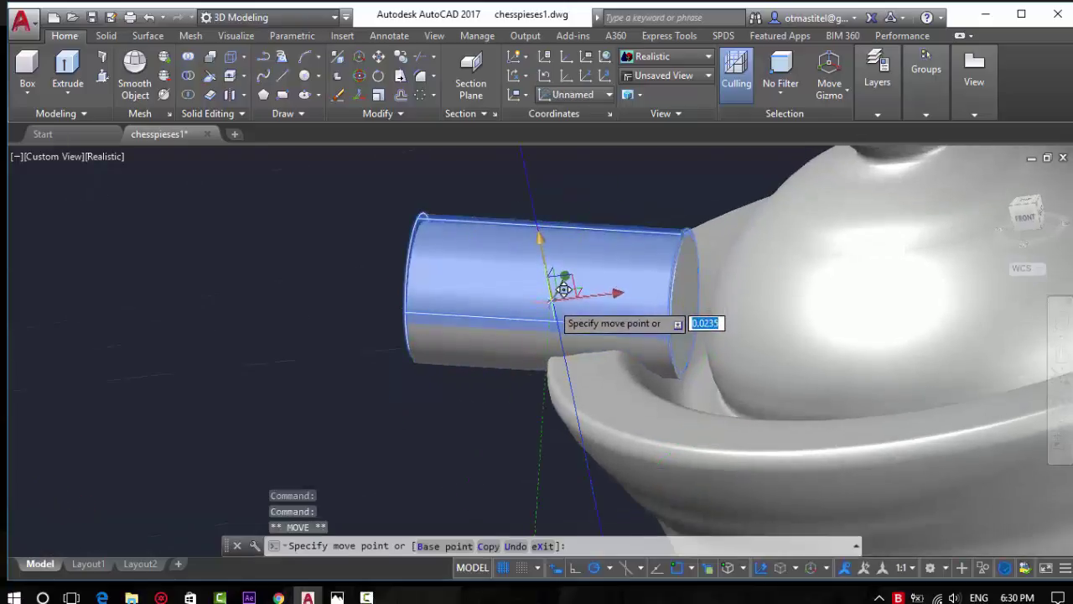
{"action": "left_click", "coordinate": [563, 287]}
{"action": "key", "text": "Escape"}
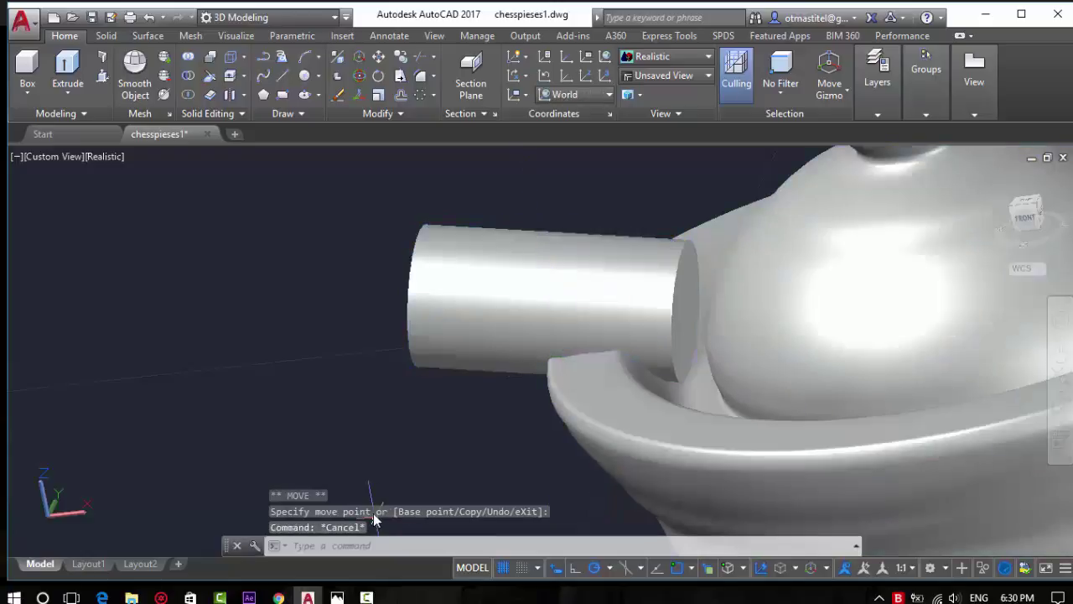
Zoom the view back out and bring up the visual styles list
{"action": "scroll", "coordinate": [692, 310], "scroll_direction": "down", "scroll_amount": 3}
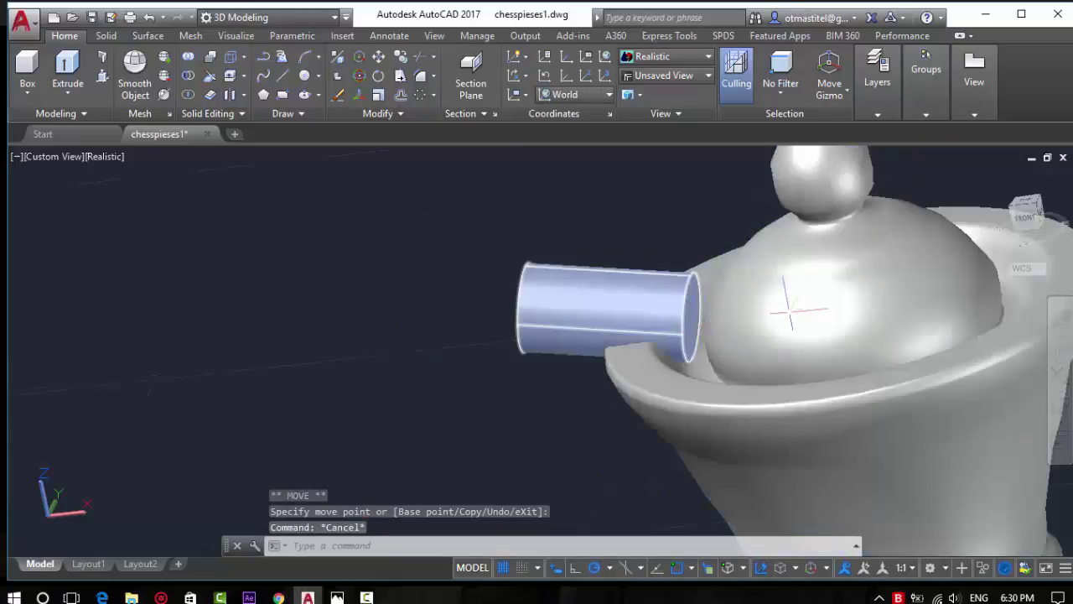
{"action": "scroll", "coordinate": [473, 302], "scroll_direction": "down", "scroll_amount": 5}
{"action": "scroll", "coordinate": [575, 247], "scroll_direction": "up", "scroll_amount": 2}
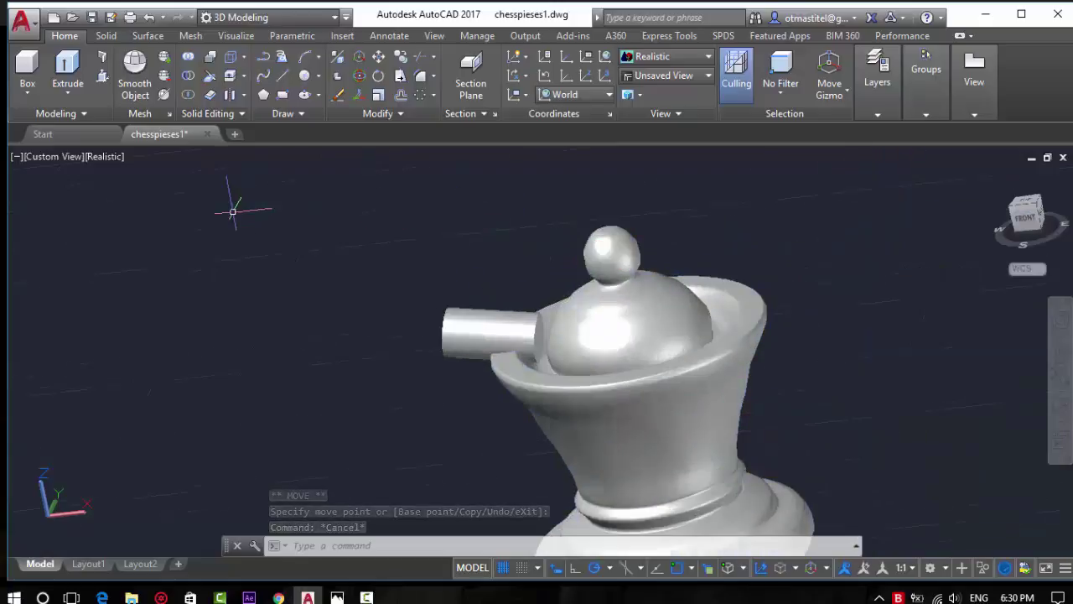
{"action": "left_click", "coordinate": [108, 160]}
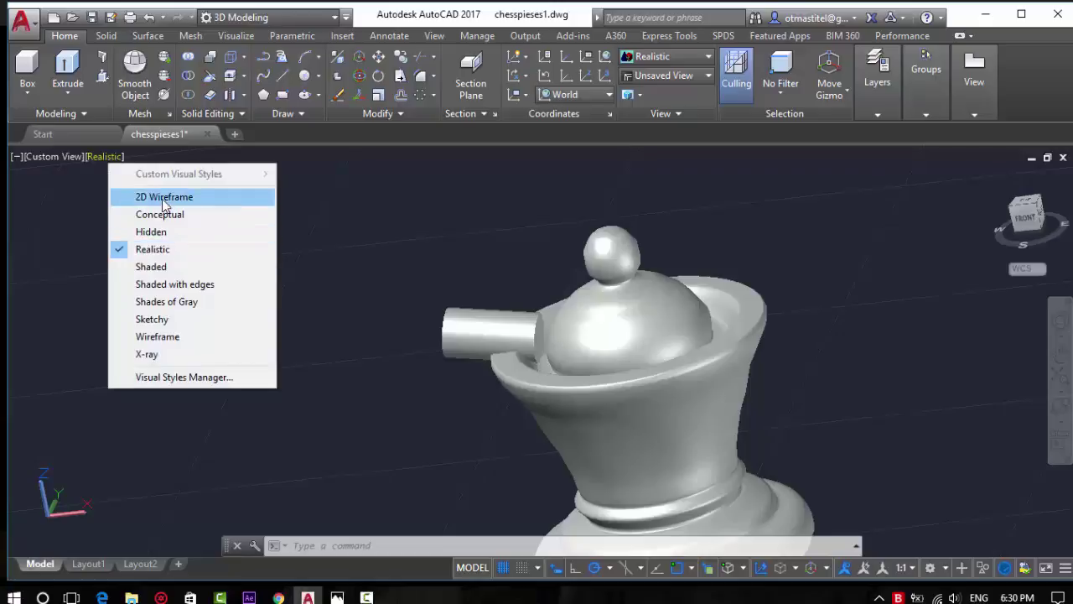
Switch to 2D Wireframe and orbit the model
{"action": "left_click", "coordinate": [165, 197]}
{"action": "left_click", "coordinate": [1060, 407]}
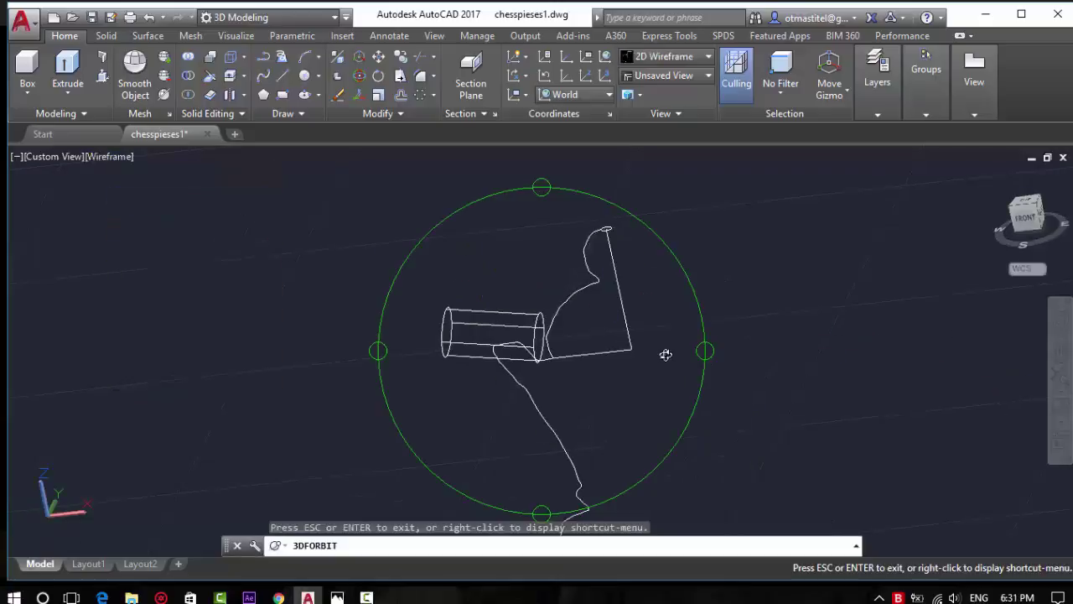
{"action": "left_click_drag", "start_coordinate": [663, 354], "coordinate": [564, 395]}
{"action": "key", "text": "Escape"}
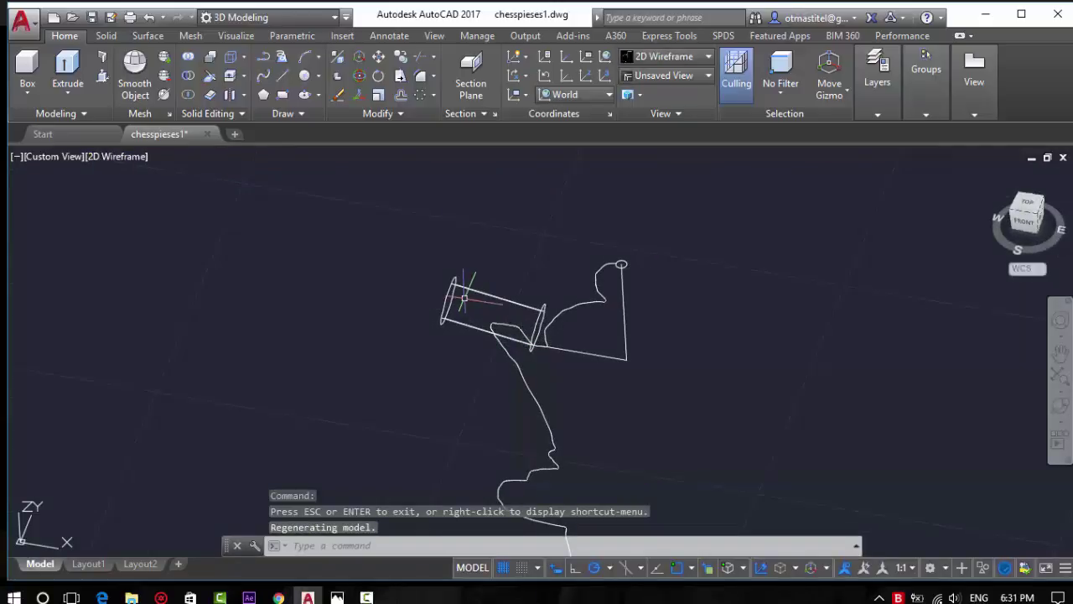
Polar-array the cylinder into 10 items about the crown's axis, then shade it Realistic
{"action": "left_click", "coordinate": [464, 298]}
{"action": "left_click", "coordinate": [420, 94]}
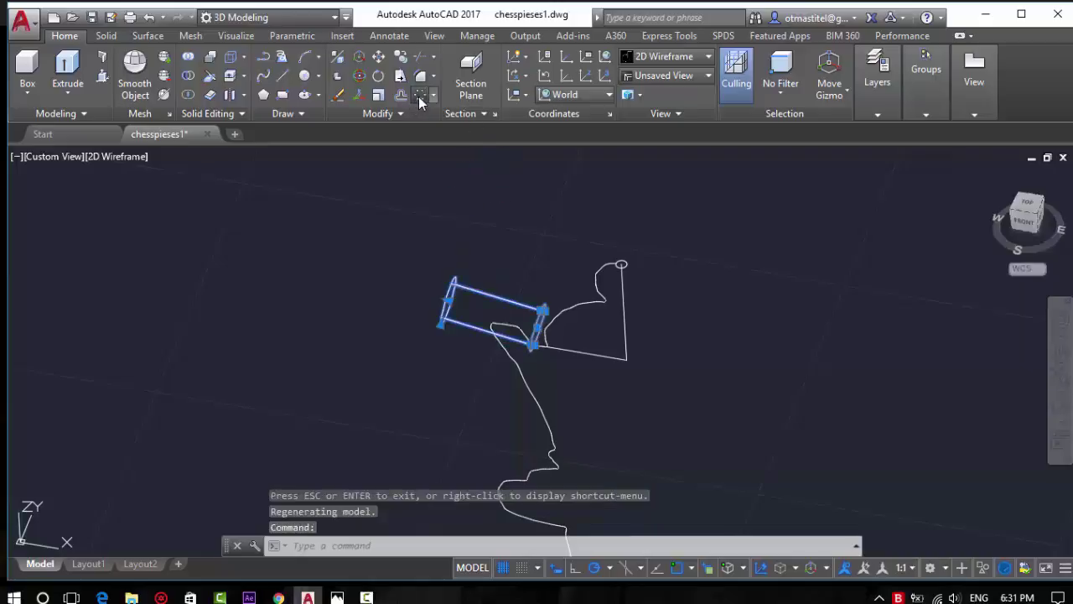
{"action": "left_click", "coordinate": [627, 360]}
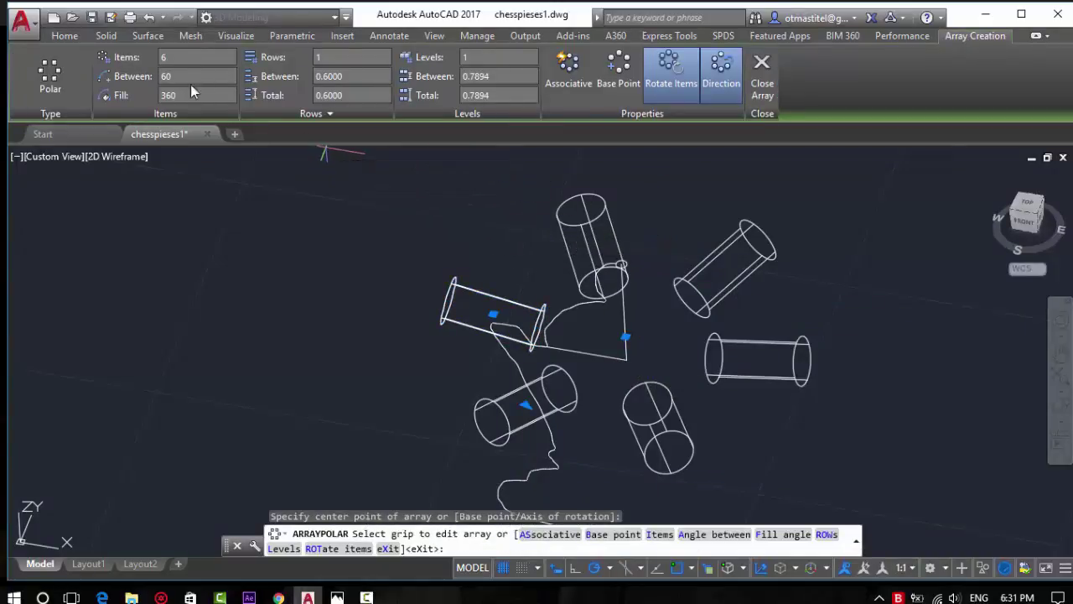
{"action": "type", "text": "0"}
{"action": "key", "text": "Return"}
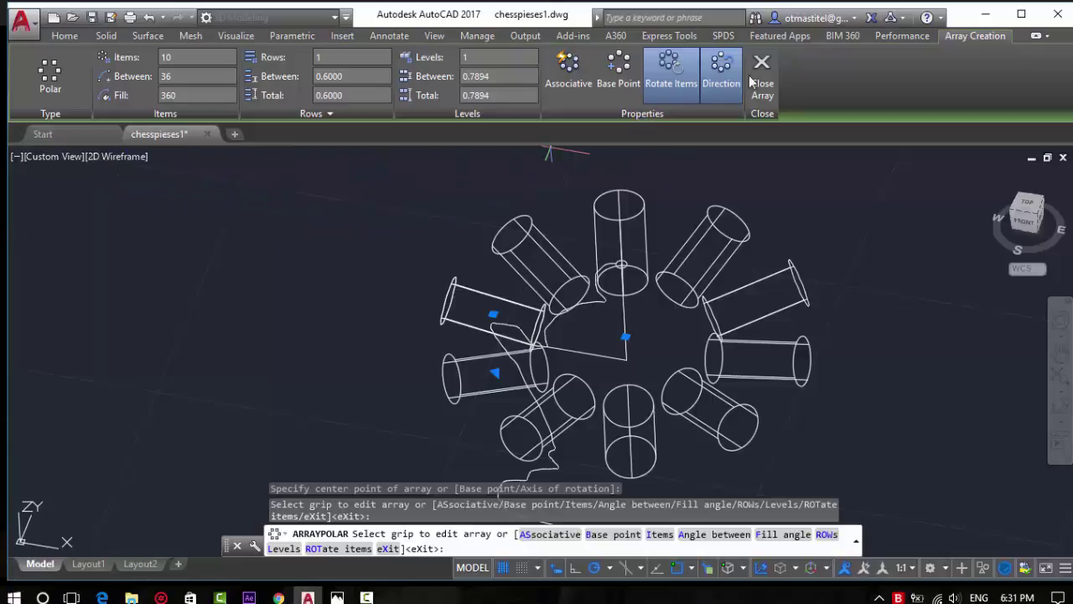
{"action": "left_click", "coordinate": [760, 74]}
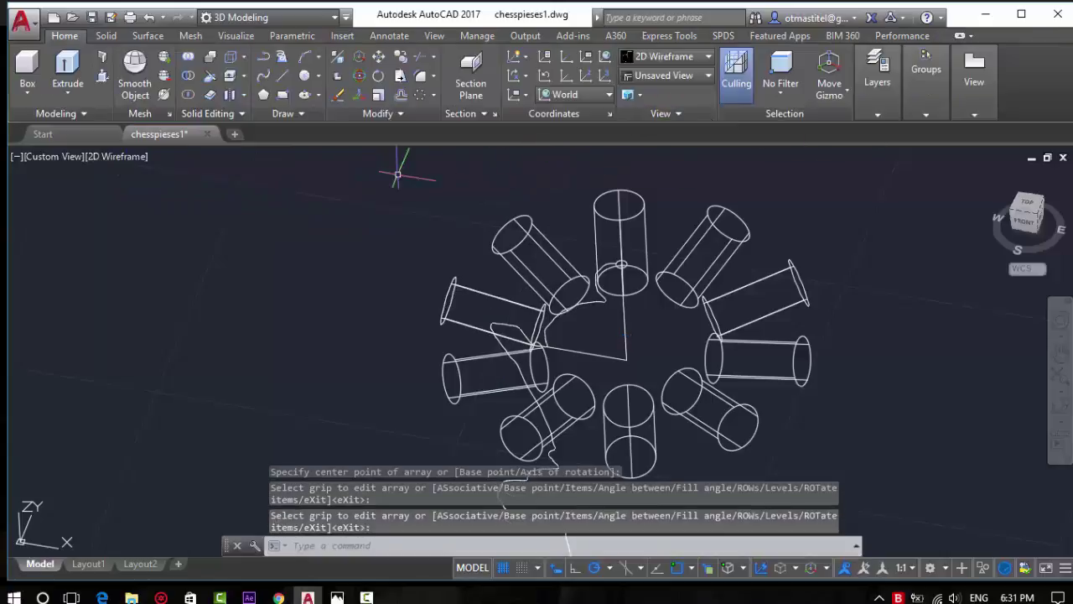
{"action": "left_click", "coordinate": [116, 161]}
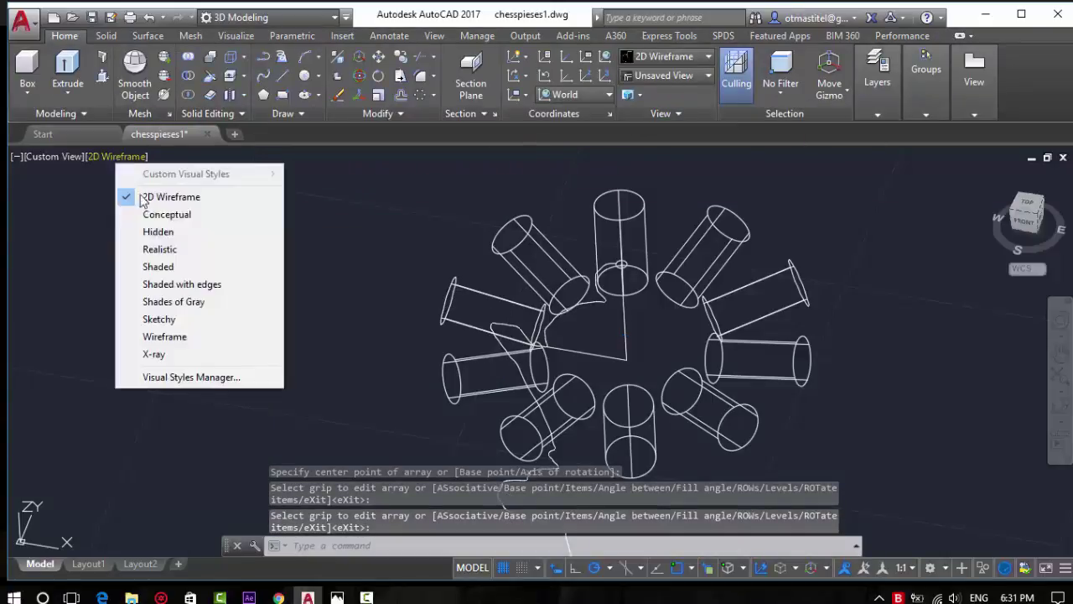
{"action": "left_click", "coordinate": [160, 249]}
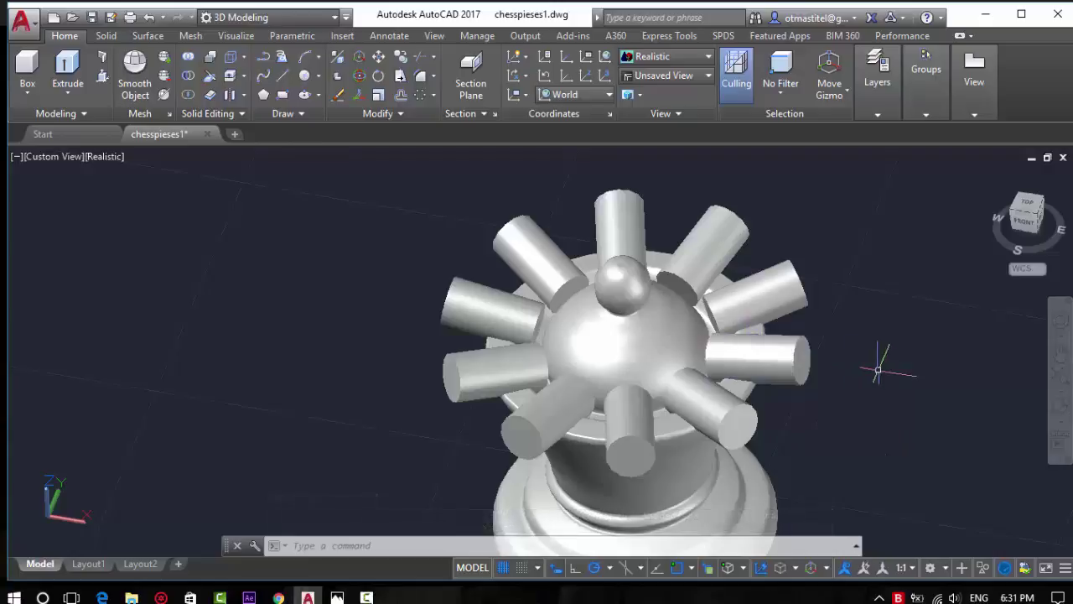
Undo the array and recreate the cylinder's polar array about the crown's axis, adjusting the item count
{"action": "left_click", "coordinate": [150, 20]}
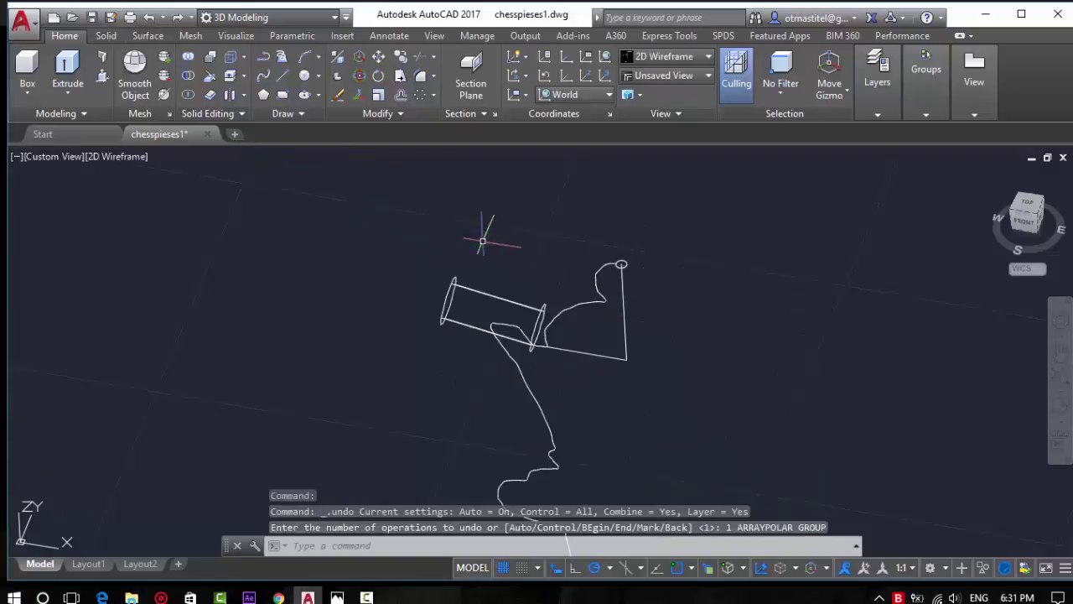
{"action": "left_click", "coordinate": [486, 293]}
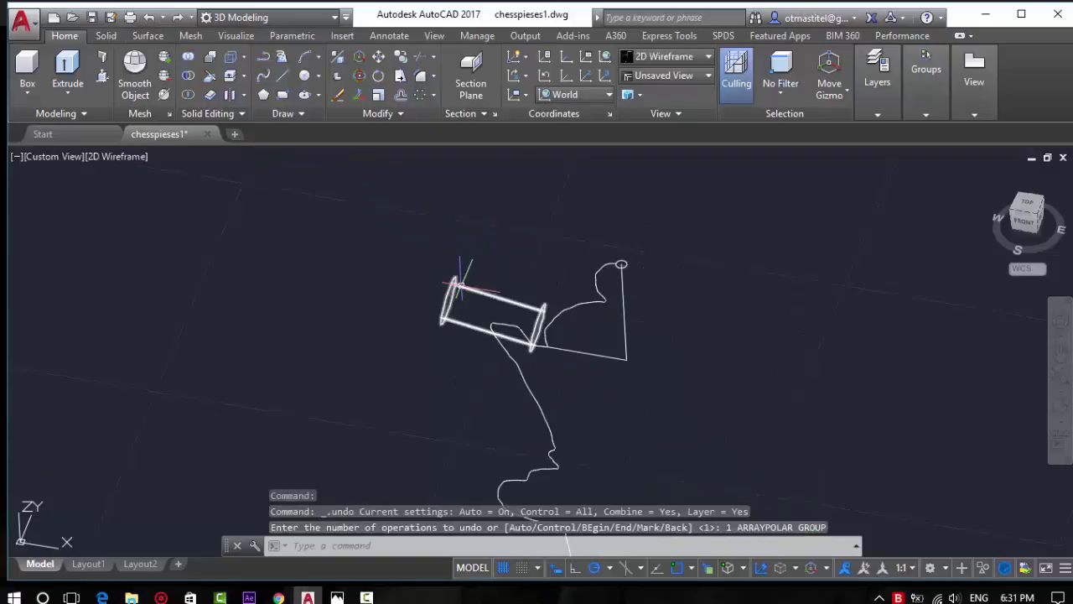
{"action": "left_click", "coordinate": [401, 94]}
{"action": "left_click", "coordinate": [625, 337]}
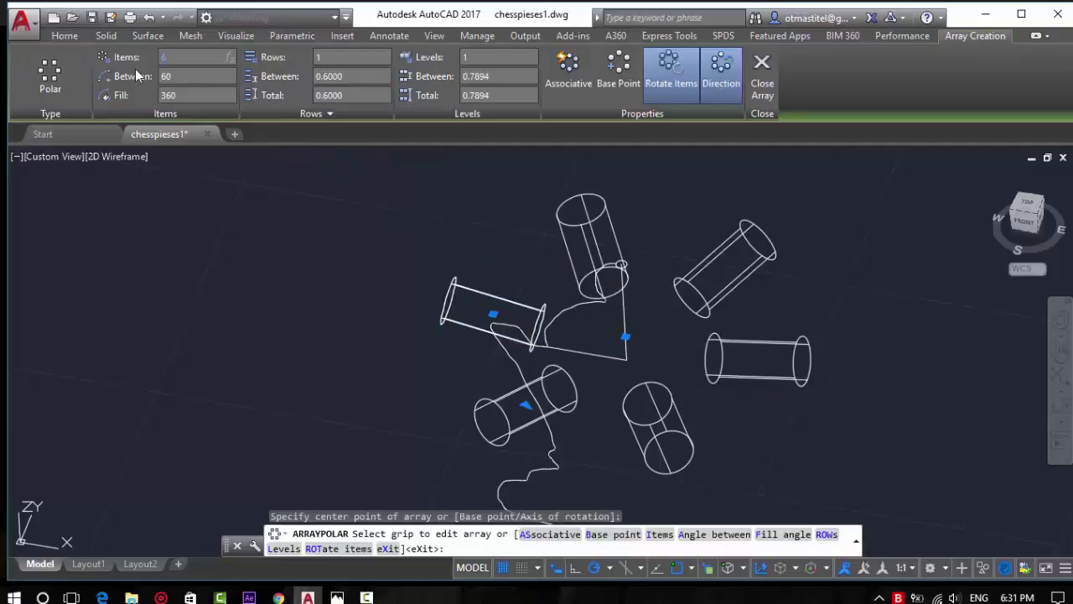
{"action": "key", "text": "Return"}
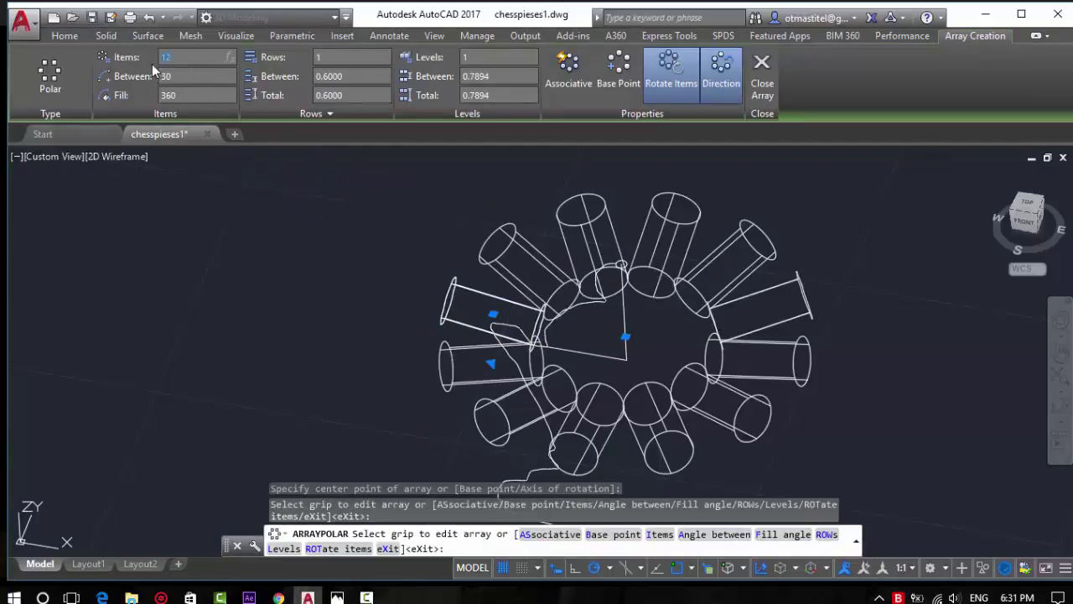
{"action": "key", "text": "Return"}
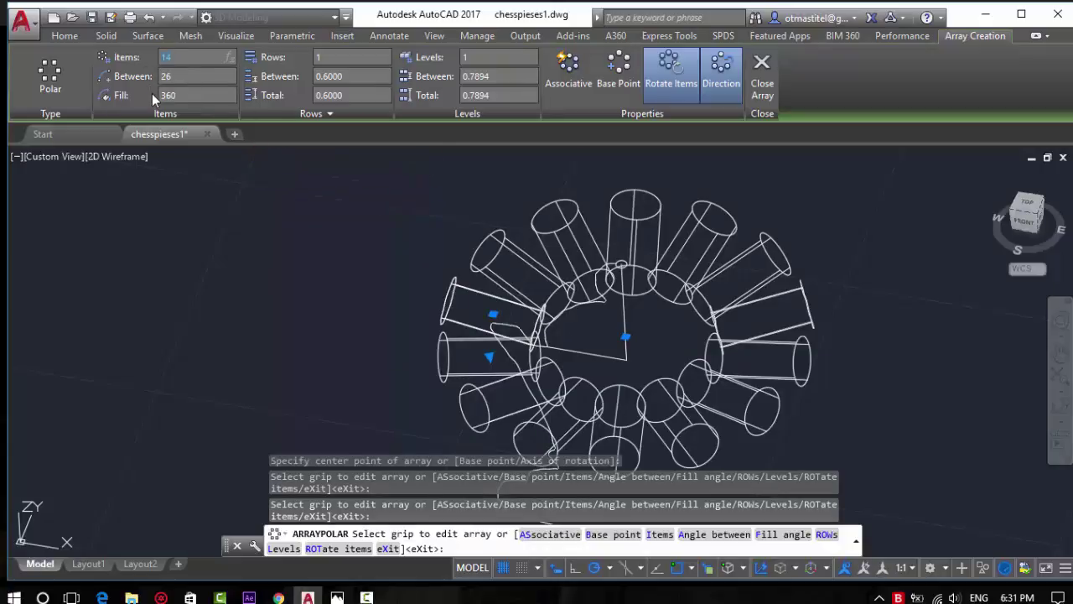
{"action": "type", "text": "2"}
{"action": "key", "text": "Return"}
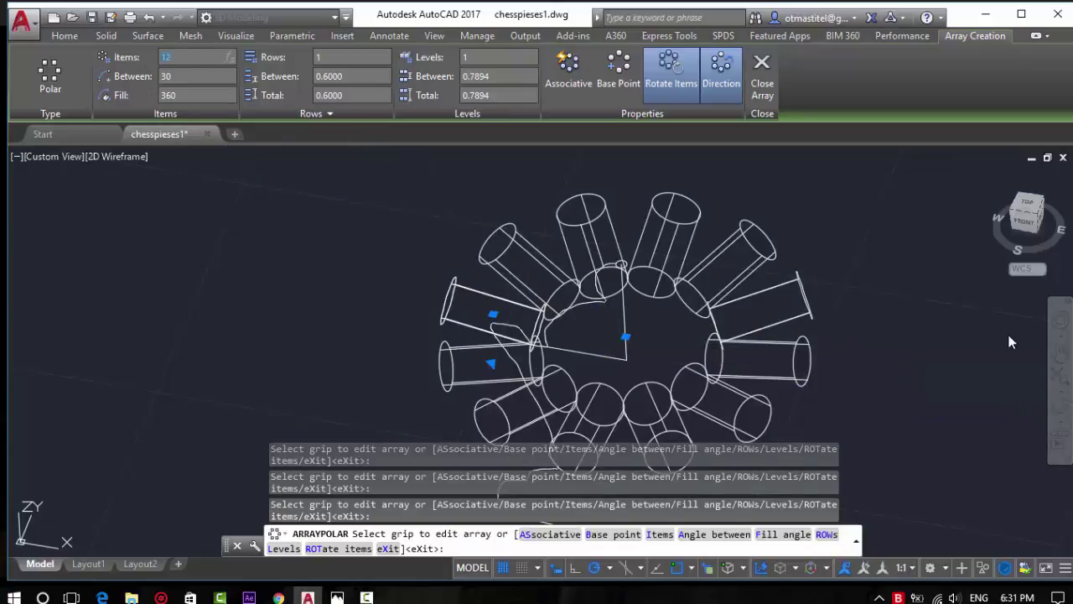
Orbit and zoom around the cylinder ring to check it, then finish the array
{"action": "left_click", "coordinate": [1060, 411]}
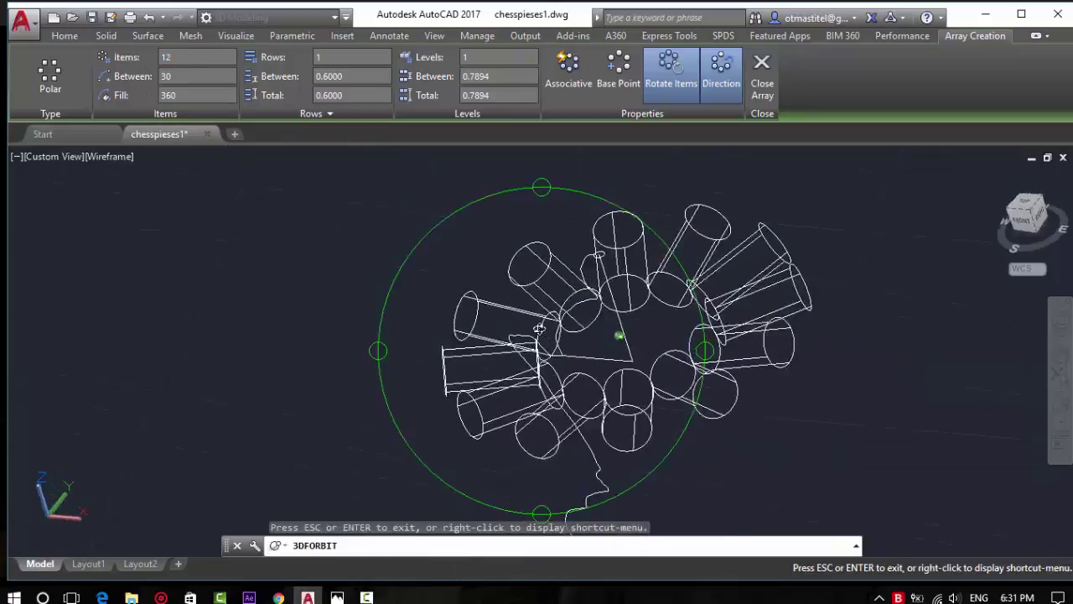
{"action": "left_click_drag", "start_coordinate": [536, 352], "coordinate": [452, 324]}
{"action": "scroll", "coordinate": [444, 327], "scroll_direction": "up", "scroll_amount": 1}
{"action": "scroll", "coordinate": [629, 347], "scroll_direction": "up", "scroll_amount": 1}
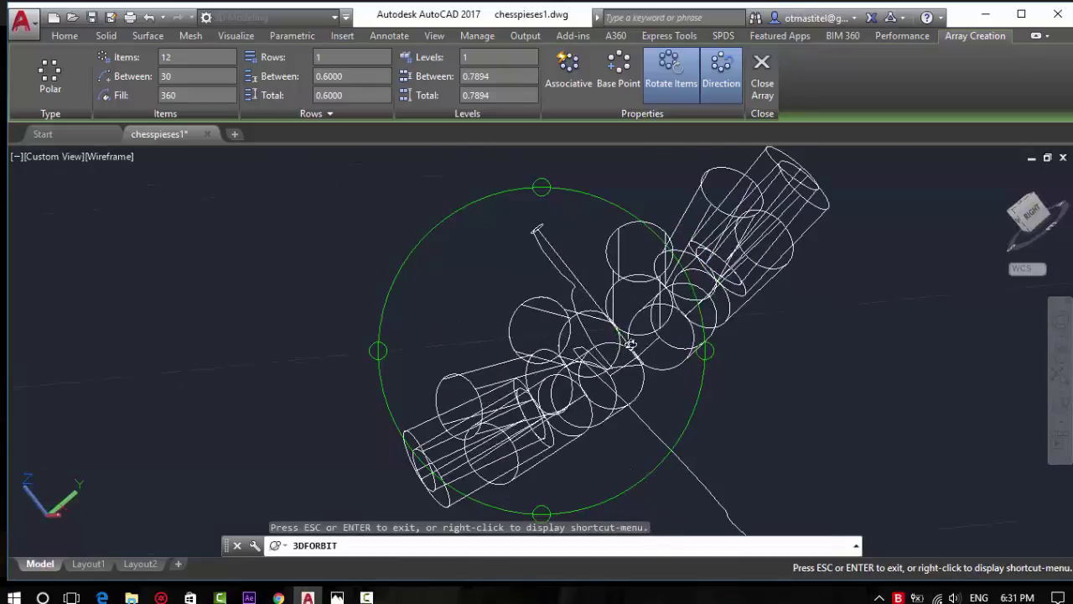
{"action": "scroll", "coordinate": [630, 350], "scroll_direction": "up", "scroll_amount": 1}
{"action": "scroll", "coordinate": [637, 354], "scroll_direction": "up", "scroll_amount": 1}
{"action": "mouse_move", "coordinate": [657, 359]}
{"action": "left_mouse_down"}
{"action": "mouse_move", "coordinate": [777, 462]}
{"action": "mouse_move", "coordinate": [601, 404]}
{"action": "mouse_move", "coordinate": [613, 387]}
{"action": "mouse_move", "coordinate": [625, 408]}
{"action": "mouse_move", "coordinate": [675, 410]}
{"action": "mouse_move", "coordinate": [654, 355]}
{"action": "left_mouse_up"}
{"action": "key", "text": "Escape"}
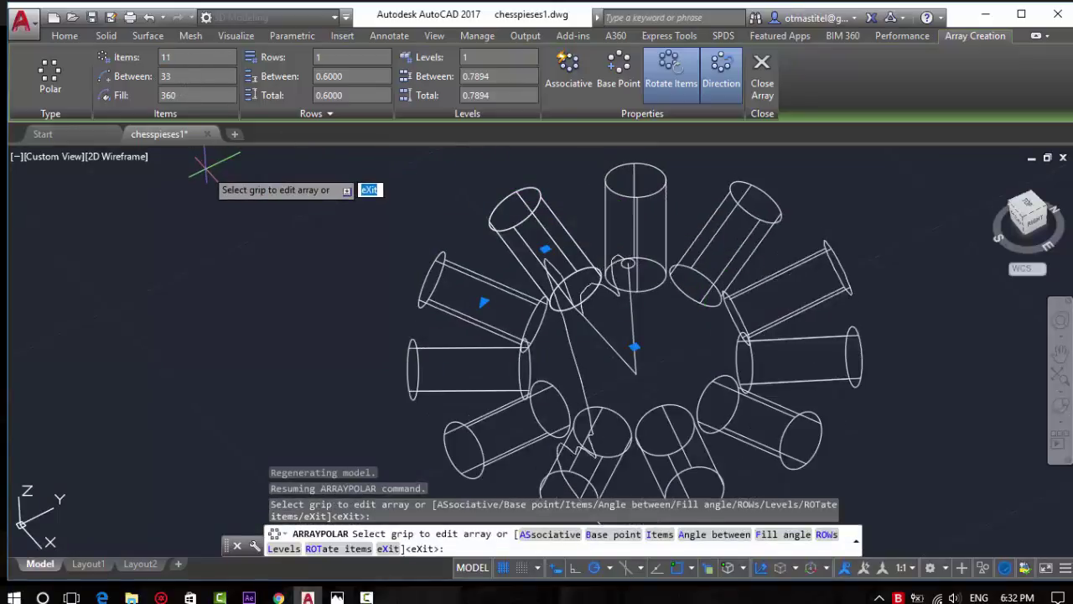
{"action": "key", "text": "Escape"}
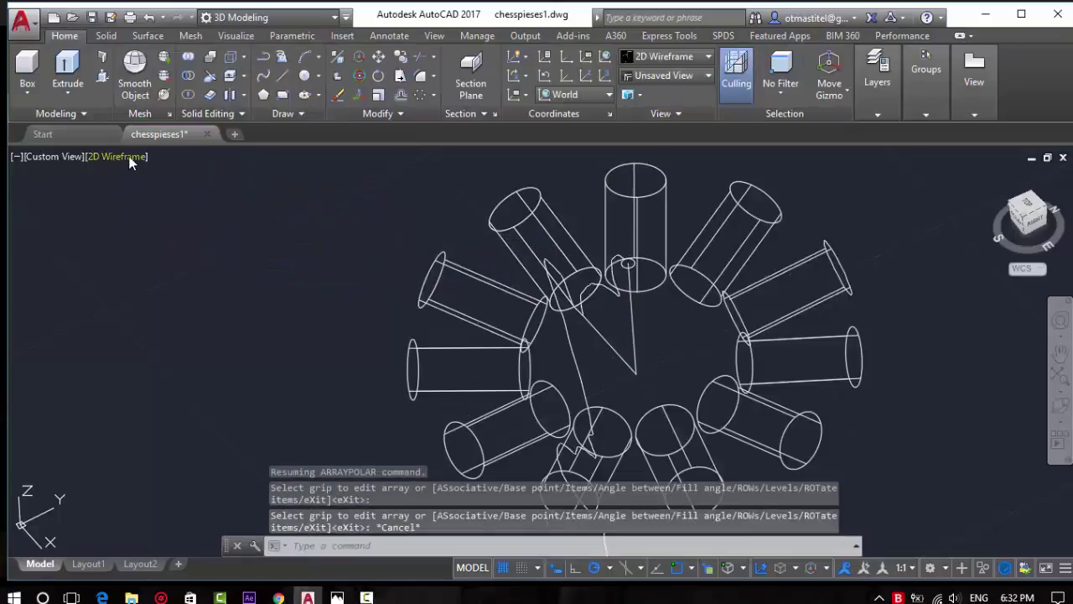
Switch the viewport visual style to Realistic
{"action": "left_click", "coordinate": [117, 156]}
{"action": "left_click", "coordinate": [163, 249]}
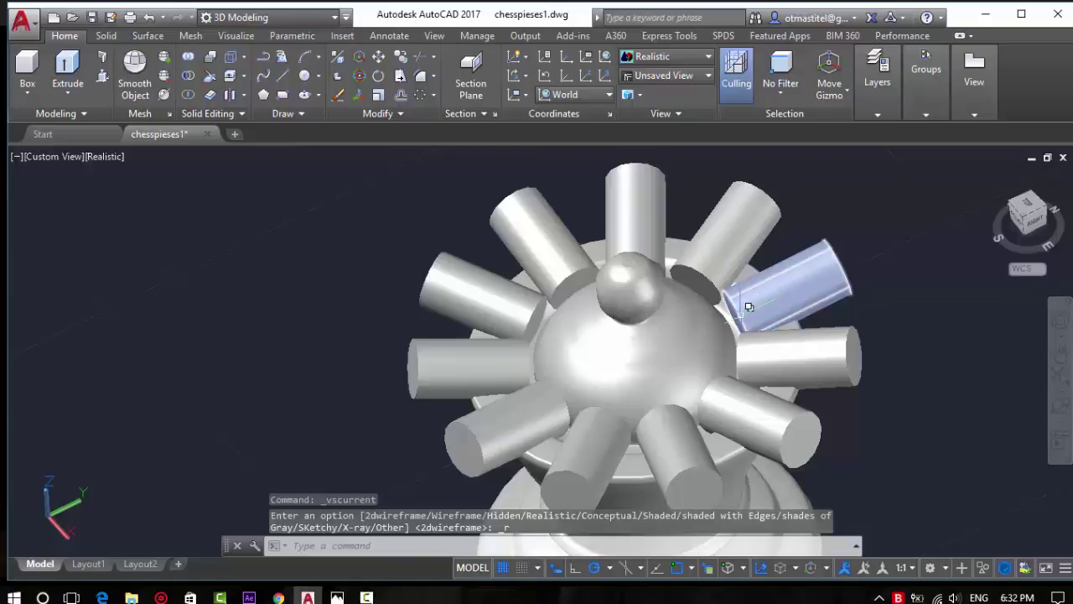
{"action": "scroll", "coordinate": [615, 283], "scroll_direction": "down", "scroll_amount": 2}
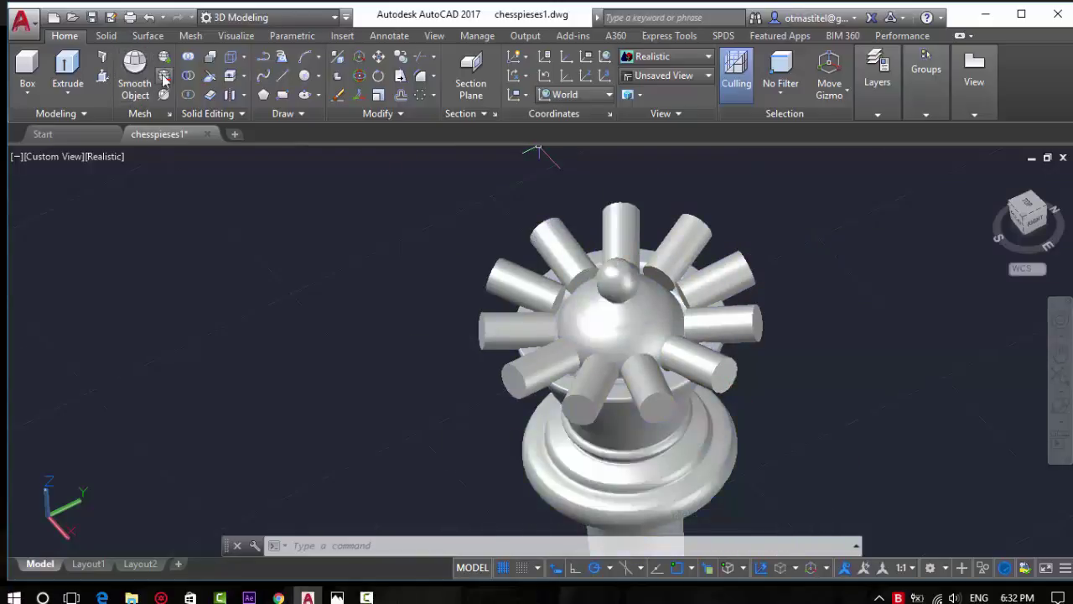
Subtract the window-selected ring of cylinders from the queen body
{"action": "left_click", "coordinate": [183, 76]}
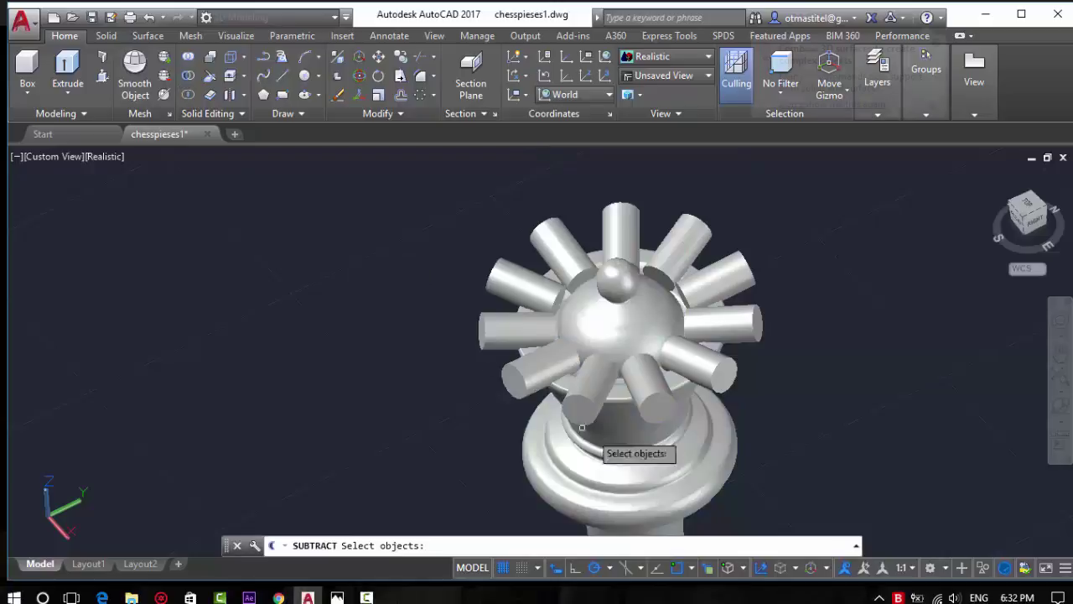
{"action": "left_click", "coordinate": [652, 470]}
{"action": "key", "text": "Return"}
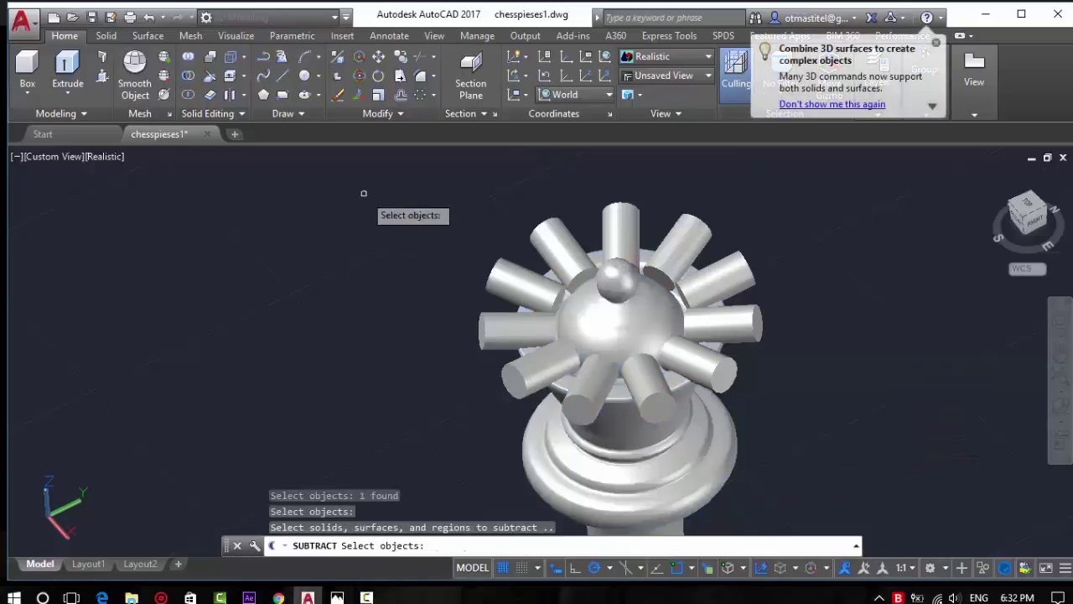
{"action": "left_click", "coordinate": [363, 193]}
{"action": "left_click", "coordinate": [810, 436]}
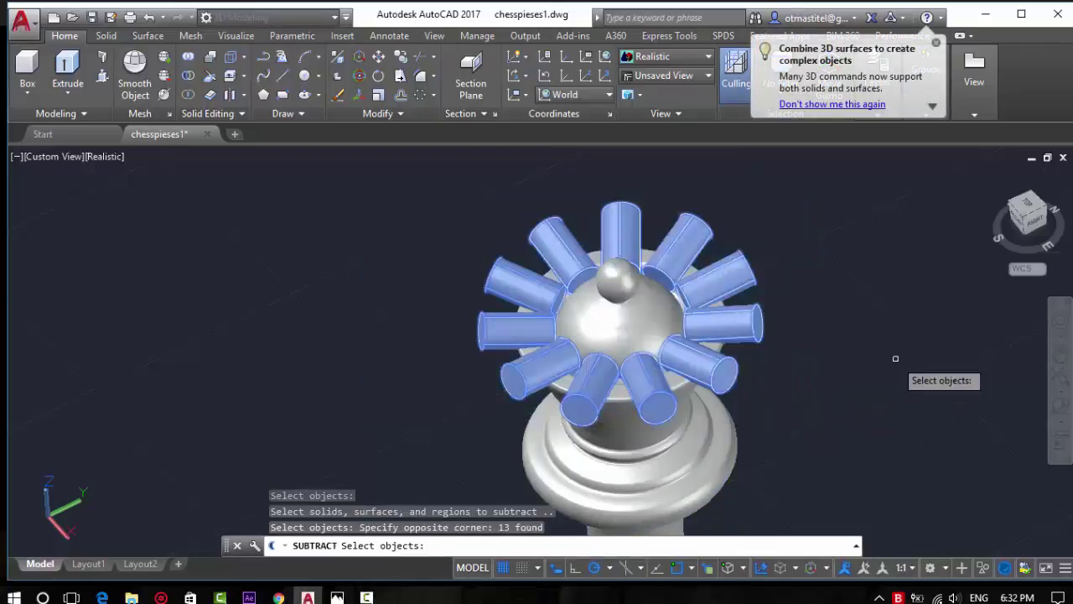
{"action": "key", "text": "Return"}
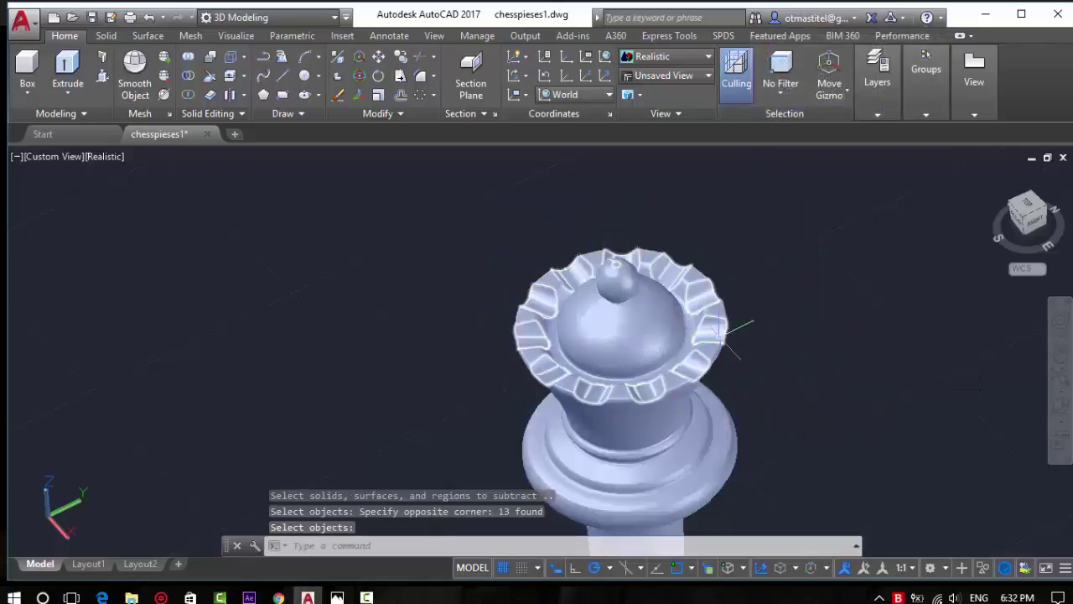
{"action": "scroll", "coordinate": [645, 368], "scroll_direction": "up", "scroll_amount": 3}
{"action": "scroll", "coordinate": [645, 369], "scroll_direction": "up", "scroll_amount": 3}
{"action": "key", "text": "Escape"}
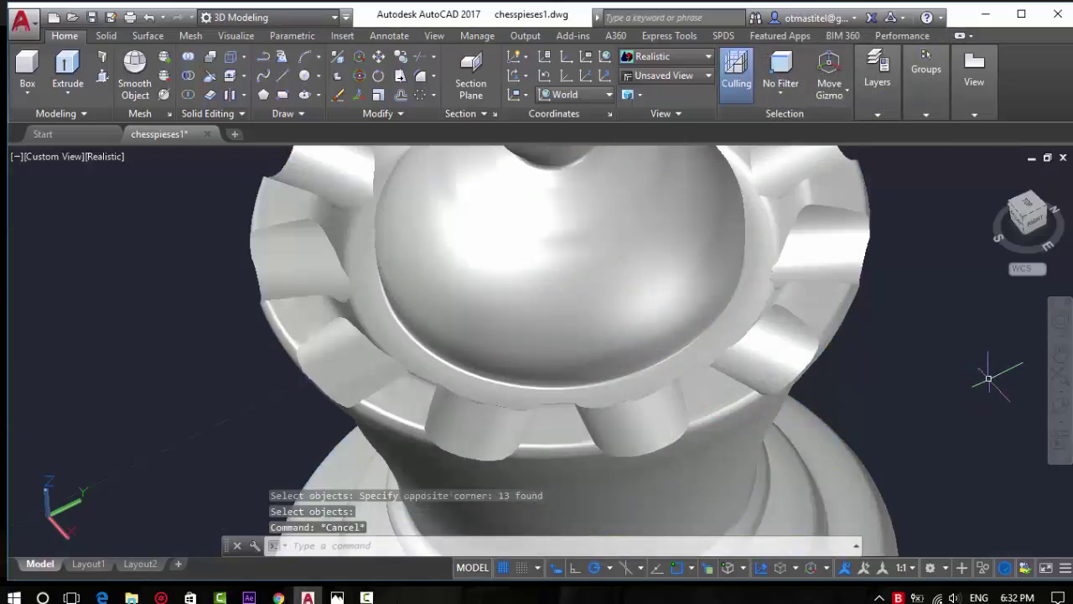
{"action": "scroll", "coordinate": [707, 265], "scroll_direction": "down", "scroll_amount": 5}
Orbit and zoom out until the whole notched queen stands upright in view
{"action": "left_click", "coordinate": [1060, 394]}
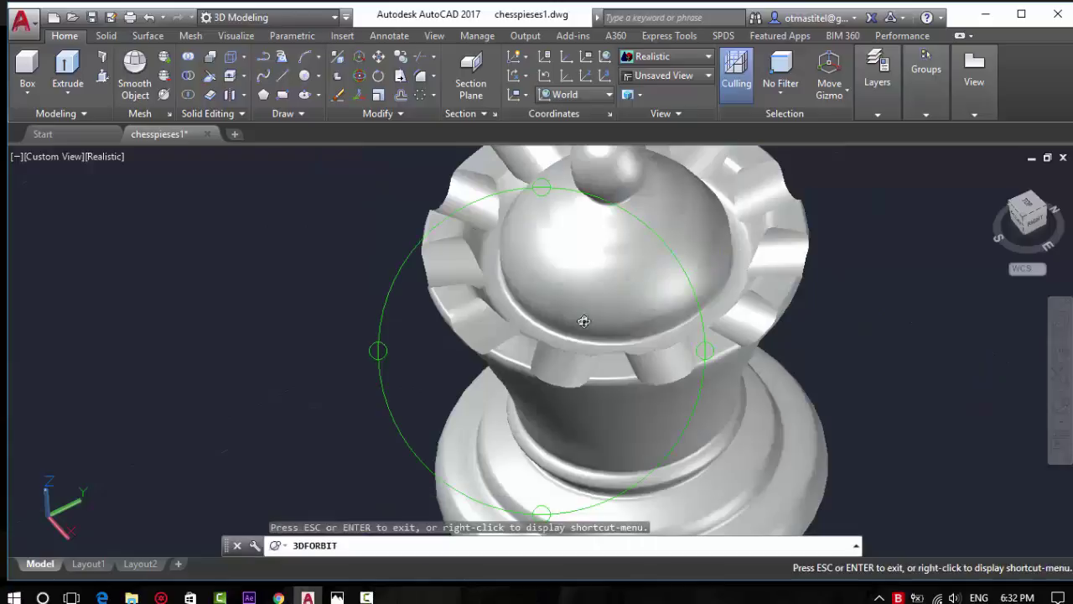
{"action": "mouse_move", "coordinate": [581, 318]}
{"action": "left_mouse_down"}
{"action": "mouse_move", "coordinate": [581, 228]}
{"action": "mouse_move", "coordinate": [599, 215]}
{"action": "mouse_move", "coordinate": [582, 256]}
{"action": "mouse_move", "coordinate": [654, 242]}
{"action": "mouse_move", "coordinate": [621, 311]}
{"action": "mouse_move", "coordinate": [556, 307]}
{"action": "mouse_move", "coordinate": [602, 283]}
{"action": "mouse_move", "coordinate": [639, 280]}
{"action": "mouse_move", "coordinate": [628, 221]}
{"action": "mouse_move", "coordinate": [613, 313]}
{"action": "mouse_move", "coordinate": [551, 330]}
{"action": "mouse_move", "coordinate": [568, 256]}
{"action": "mouse_move", "coordinate": [597, 272]}
{"action": "mouse_move", "coordinate": [606, 230]}
{"action": "mouse_move", "coordinate": [558, 366]}
{"action": "mouse_move", "coordinate": [584, 312]}
{"action": "mouse_move", "coordinate": [551, 311]}
{"action": "mouse_move", "coordinate": [486, 387]}
{"action": "mouse_move", "coordinate": [594, 378]}
{"action": "mouse_move", "coordinate": [584, 271]}
{"action": "mouse_move", "coordinate": [618, 285]}
{"action": "mouse_move", "coordinate": [603, 294]}
{"action": "left_mouse_up"}
{"action": "scroll", "coordinate": [546, 307], "scroll_direction": "up", "scroll_amount": 3}
{"action": "scroll", "coordinate": [597, 271], "scroll_direction": "down", "scroll_amount": 3}
{"action": "scroll", "coordinate": [584, 312], "scroll_direction": "down", "scroll_amount": 3}
{"action": "scroll", "coordinate": [584, 312], "scroll_direction": "up", "scroll_amount": 4}
{"action": "scroll", "coordinate": [602, 294], "scroll_direction": "down", "scroll_amount": 3}
{"action": "scroll", "coordinate": [595, 400], "scroll_direction": "down", "scroll_amount": 2}
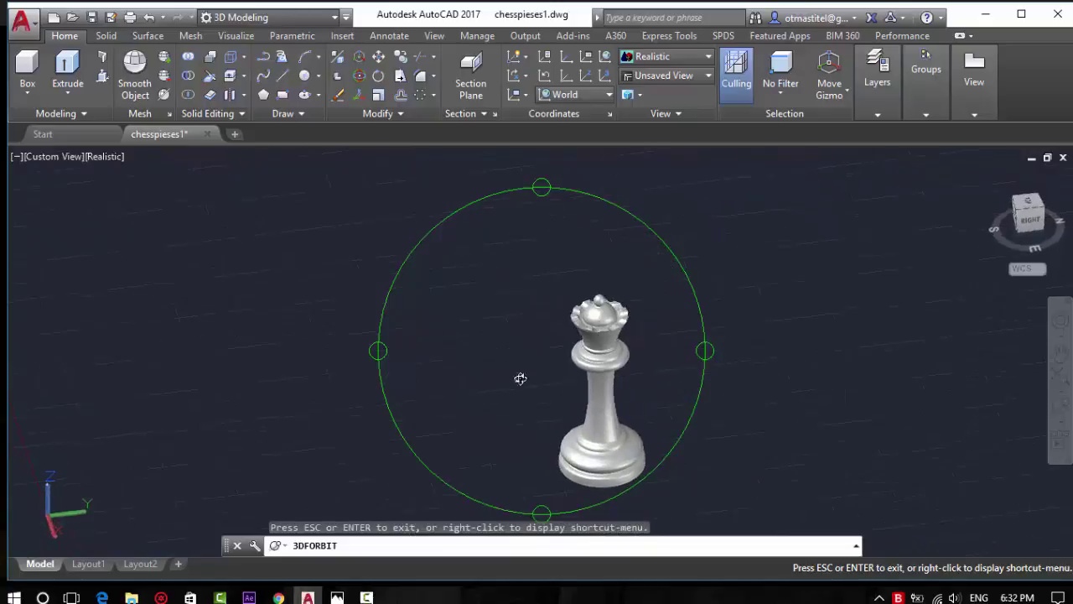
{"action": "key", "text": "Escape"}
{"action": "scroll", "coordinate": [614, 454], "scroll_direction": "up", "scroll_amount": 5}
{"action": "scroll", "coordinate": [615, 453], "scroll_direction": "down", "scroll_amount": 5}
{"action": "scroll", "coordinate": [734, 352], "scroll_direction": "up", "scroll_amount": 1}
{"action": "type", "text": "rmat"}
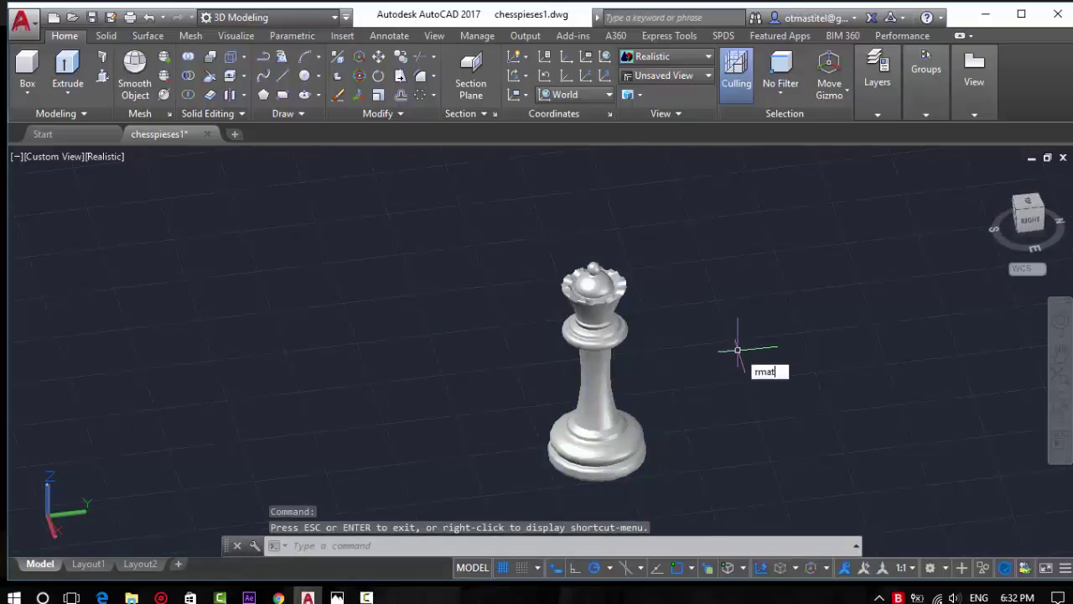
Apply Yellow Pine - Stained Light Polished from the Materials Browser to the queen
{"action": "key", "text": "Return"}
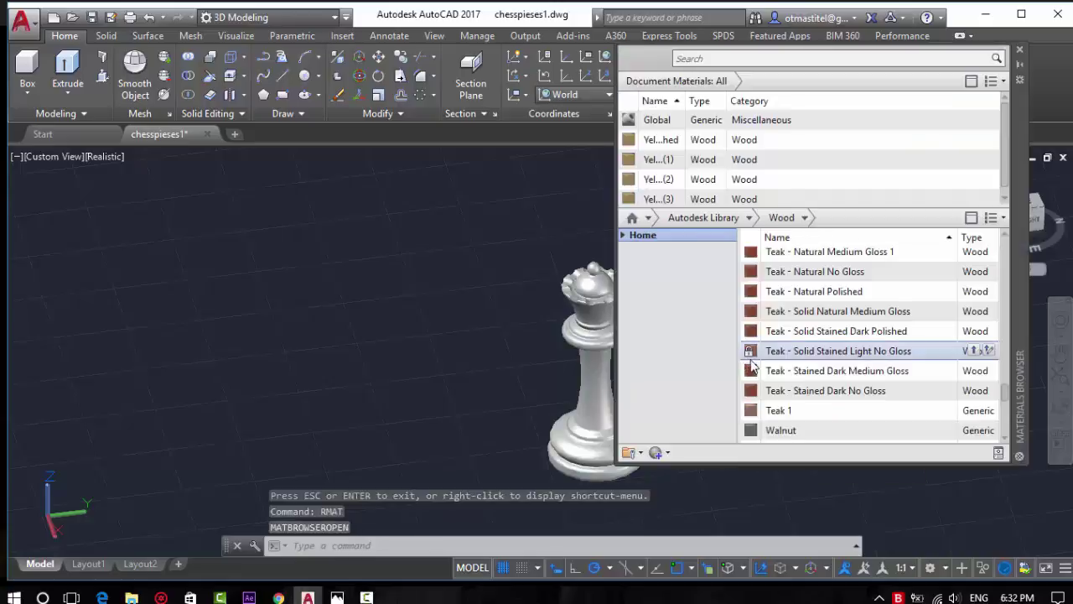
{"action": "scroll", "coordinate": [1005, 430], "scroll_direction": "down", "scroll_amount": 5}
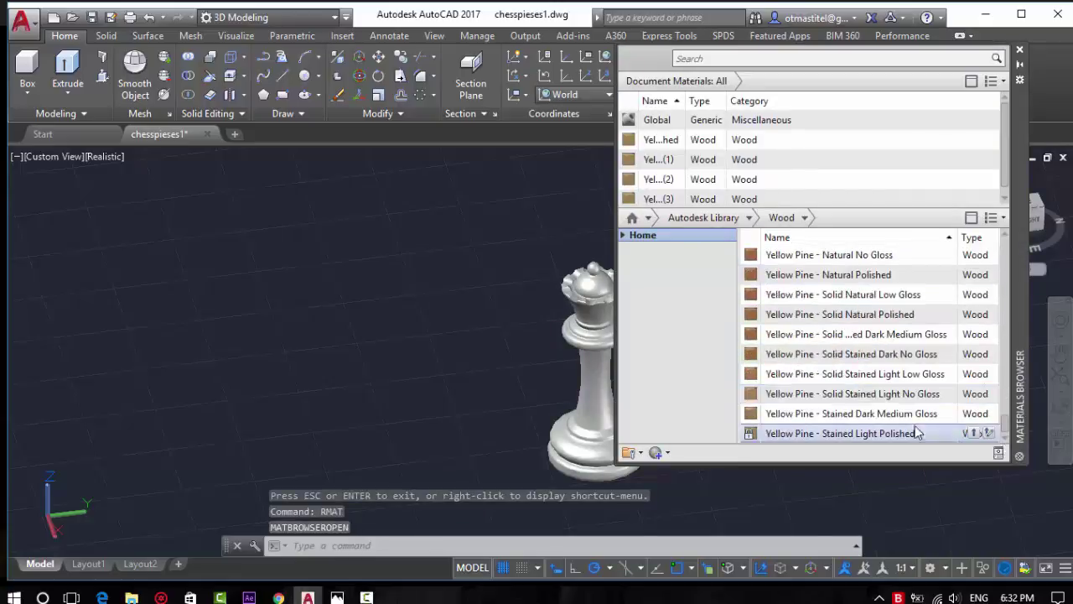
{"action": "left_click_drag", "start_coordinate": [839, 437], "coordinate": [599, 381]}
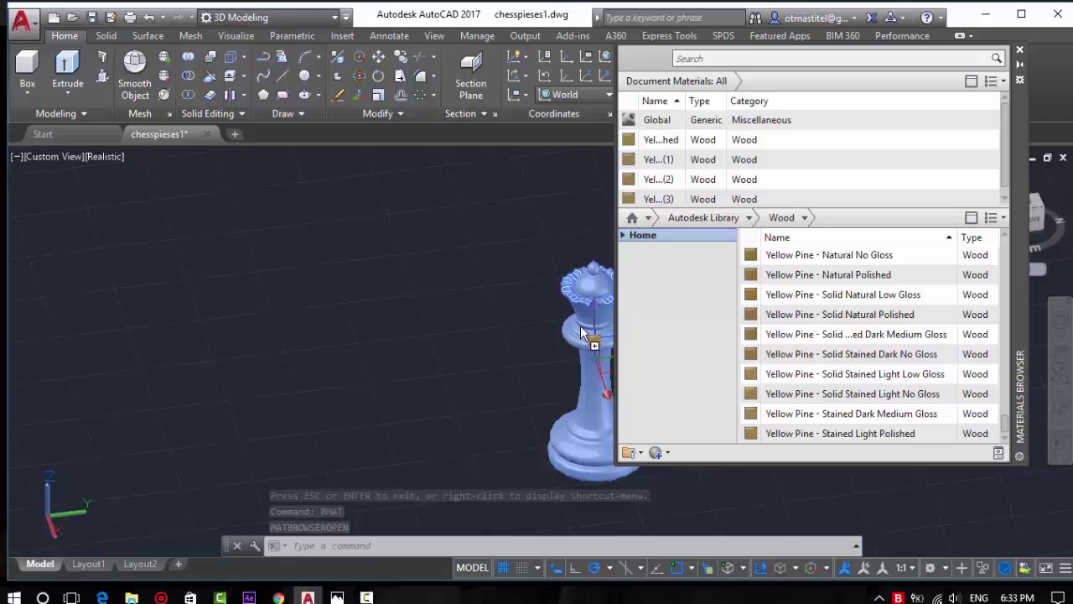
{"action": "left_click_drag", "start_coordinate": [581, 326], "coordinate": [580, 326]}
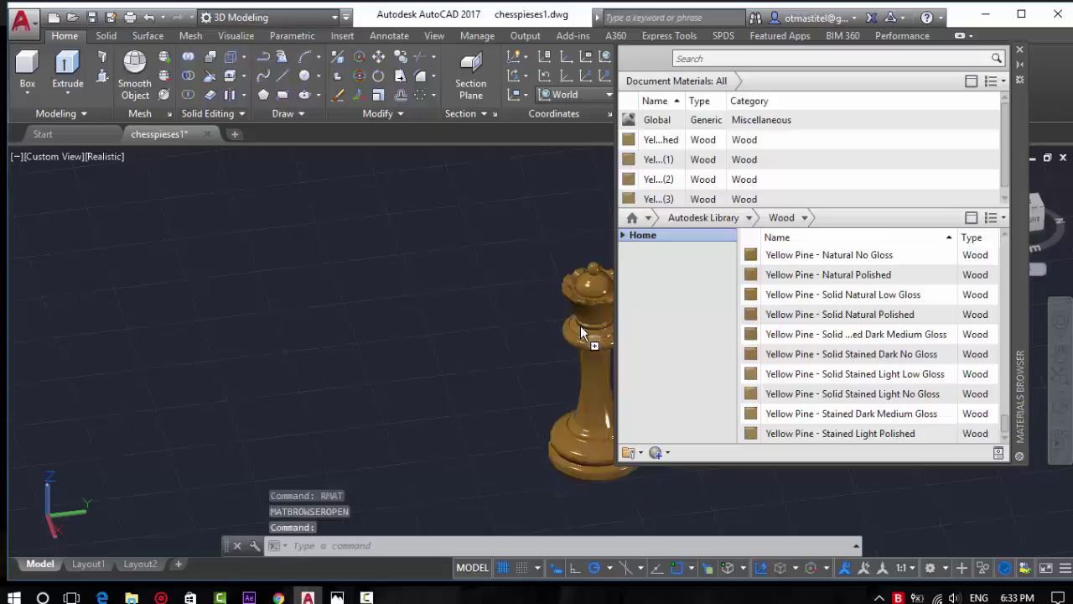
{"action": "left_click", "coordinate": [1020, 52]}
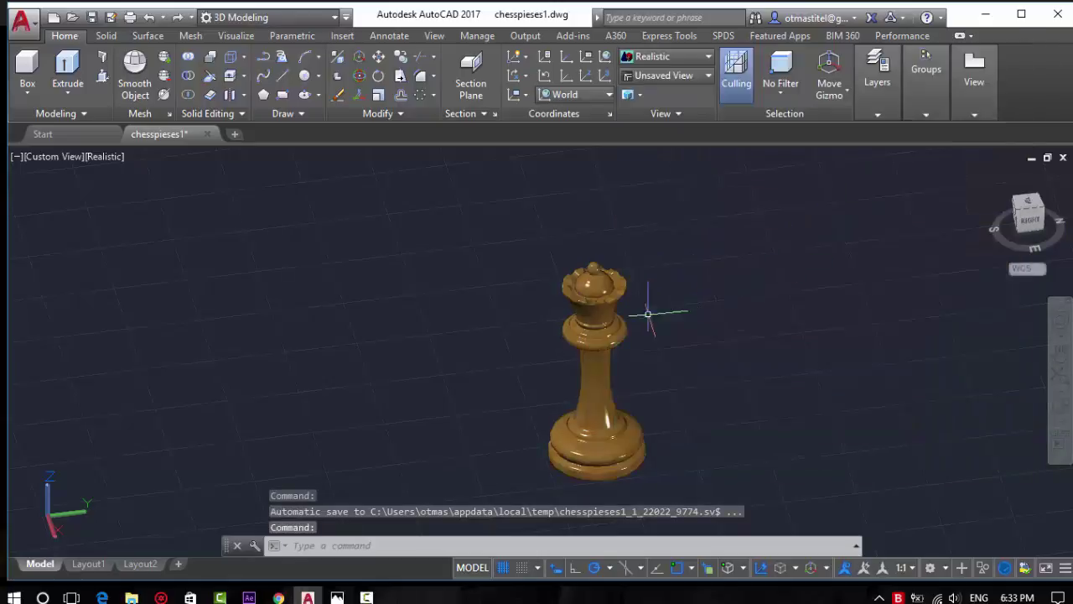
Zoom and orbit around the wooden queen to inspect the material
{"action": "scroll", "coordinate": [580, 283], "scroll_direction": "up", "scroll_amount": 5}
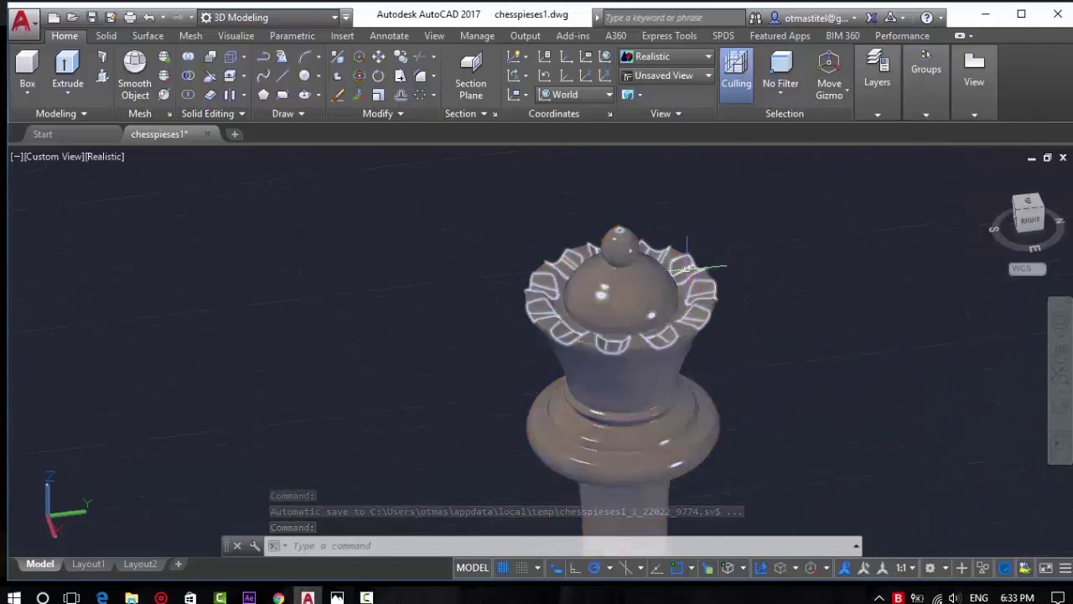
{"action": "scroll", "coordinate": [685, 267], "scroll_direction": "down", "scroll_amount": 3}
{"action": "scroll", "coordinate": [679, 344], "scroll_direction": "down", "scroll_amount": 1}
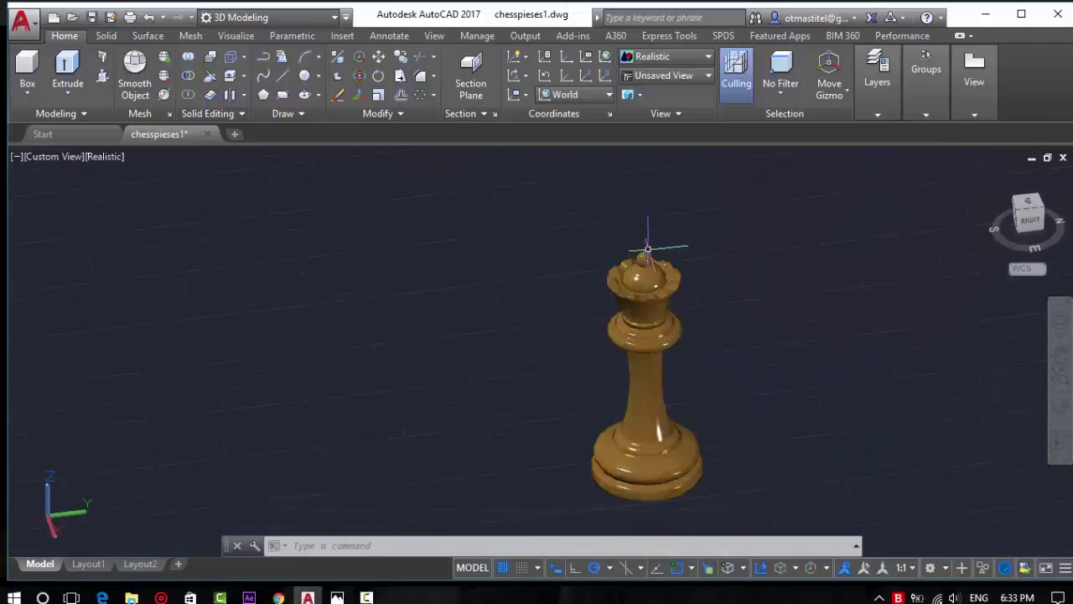
{"action": "mouse_move", "coordinate": [232, 295]}
{"action": "left_mouse_down"}
{"action": "mouse_move", "coordinate": [797, 397]}
{"action": "mouse_move", "coordinate": [572, 455]}
{"action": "mouse_move", "coordinate": [596, 418]}
{"action": "left_mouse_up"}
{"action": "key", "text": "Escape"}
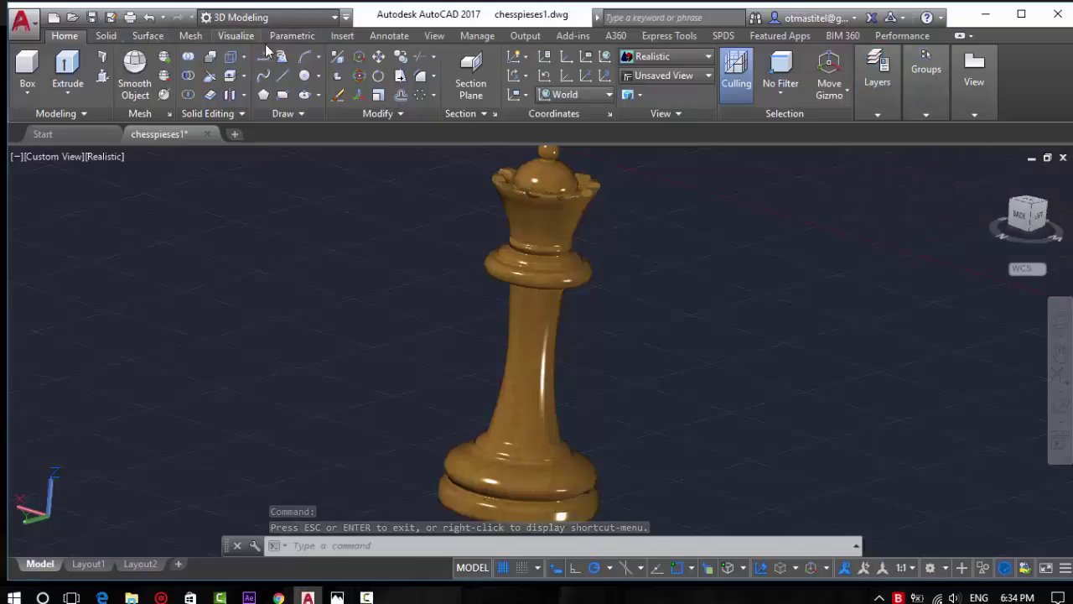
Turn on Full Shadows from the Visualize tab
{"action": "left_click", "coordinate": [239, 37]}
{"action": "left_click", "coordinate": [597, 97]}
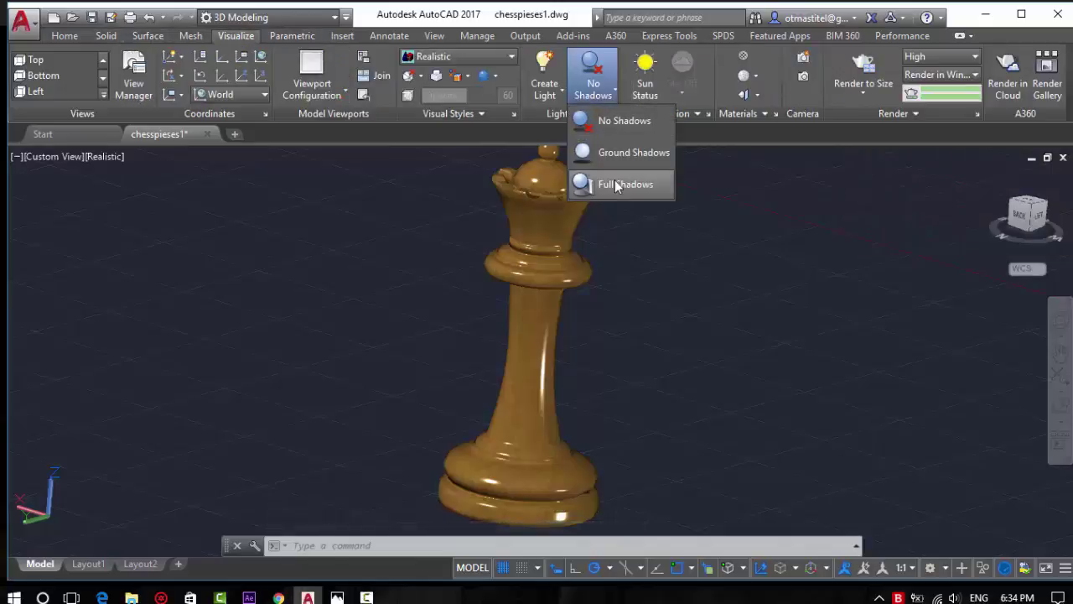
{"action": "left_click", "coordinate": [621, 181]}
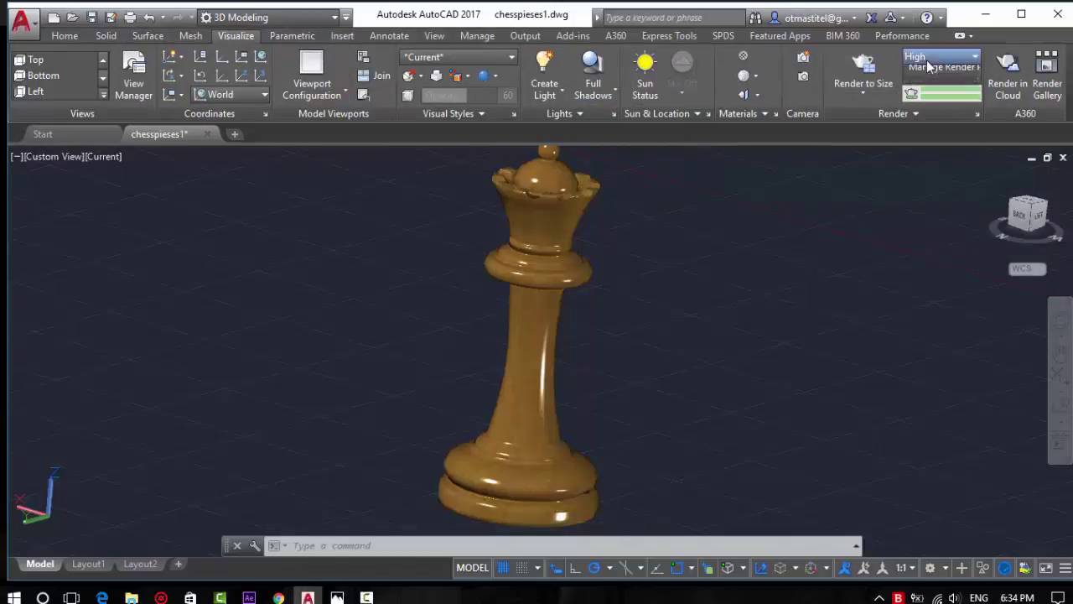
Render the wooden queen in a render window
{"action": "left_click", "coordinate": [863, 94]}
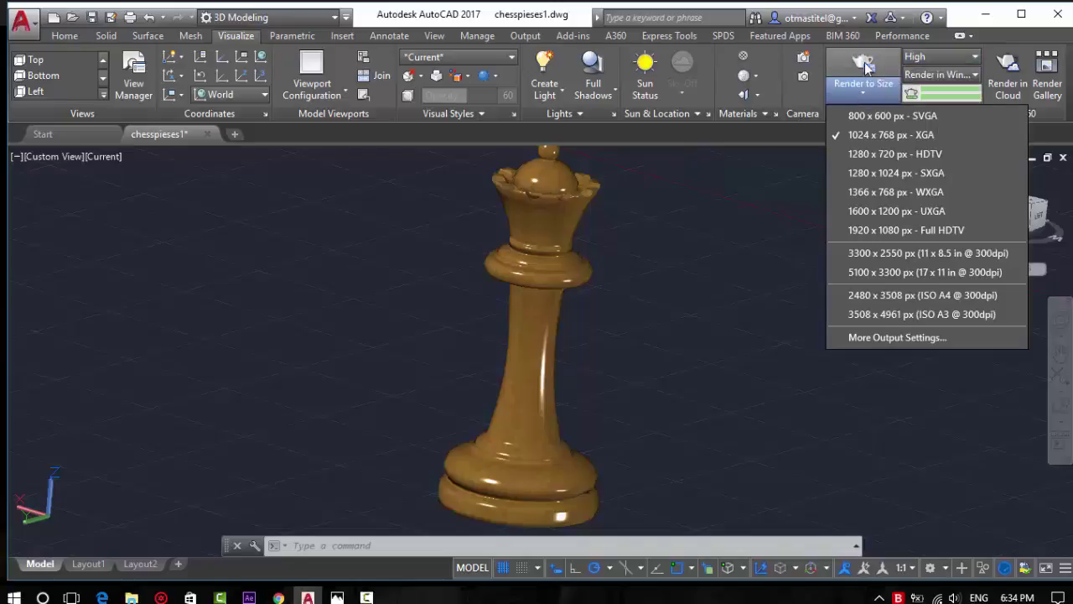
{"action": "left_click", "coordinate": [864, 65]}
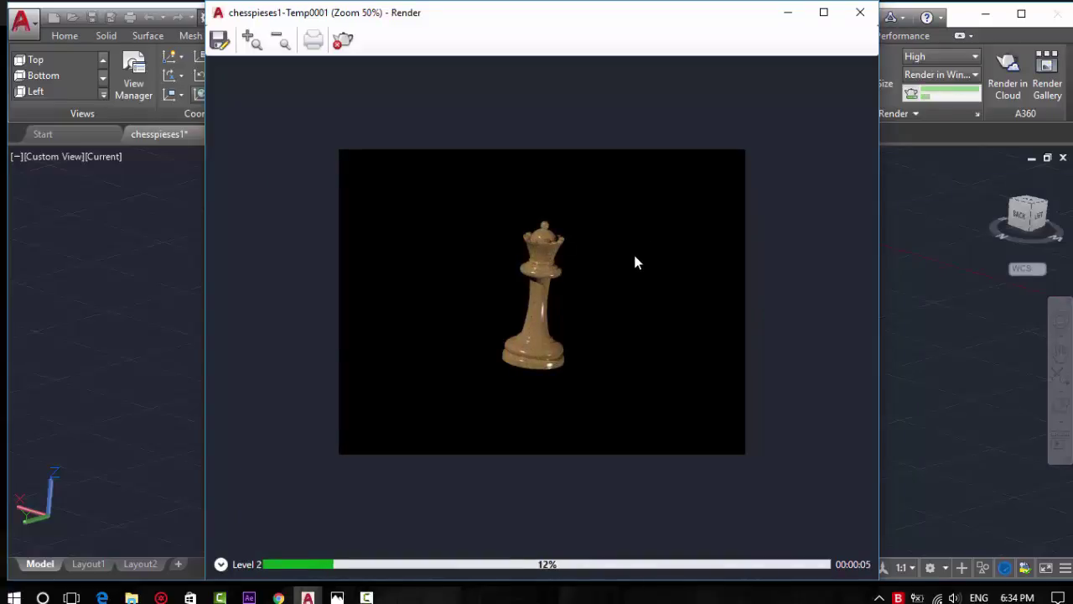
{"action": "scroll", "coordinate": [559, 274], "scroll_direction": "up", "scroll_amount": 1}
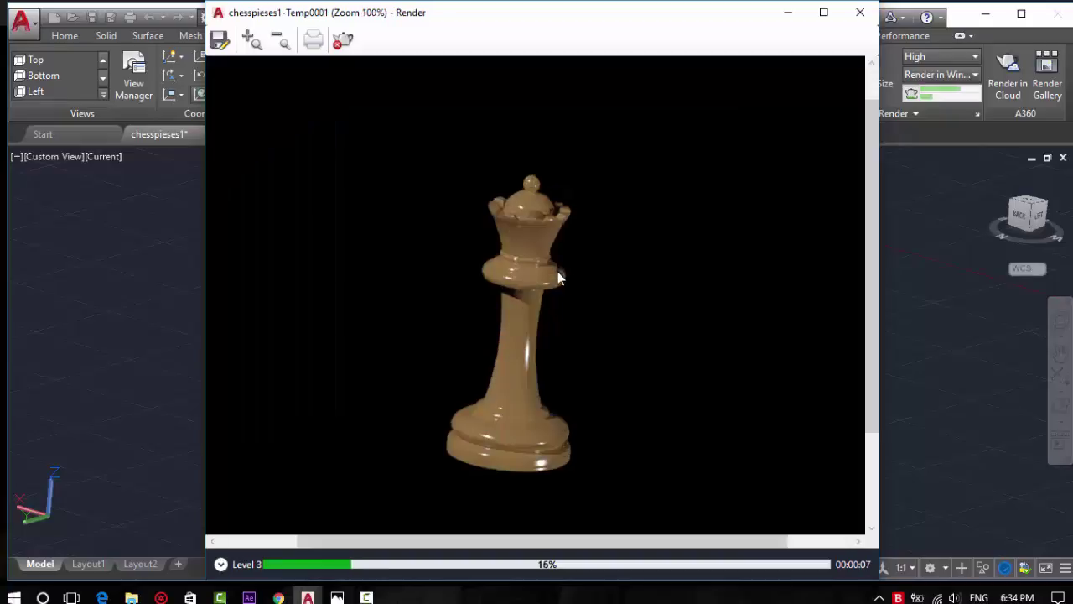